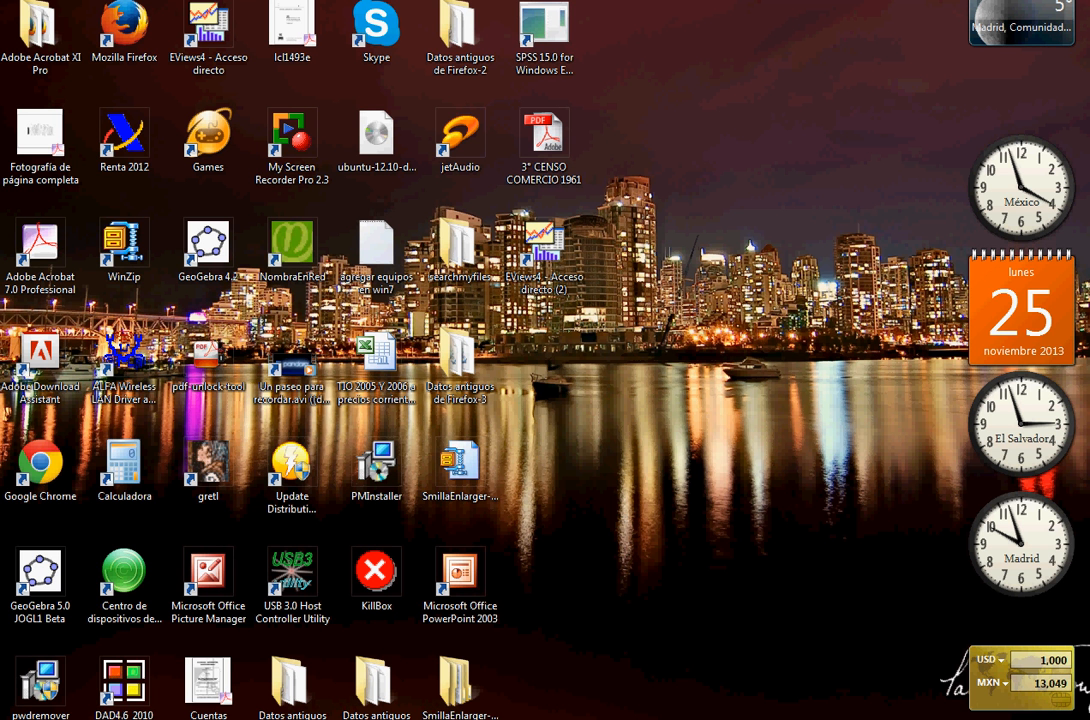
Launch gretl from the desktop and enlarge its main window to fill the screen
{"action": "left_click", "coordinate": [213, 468]}
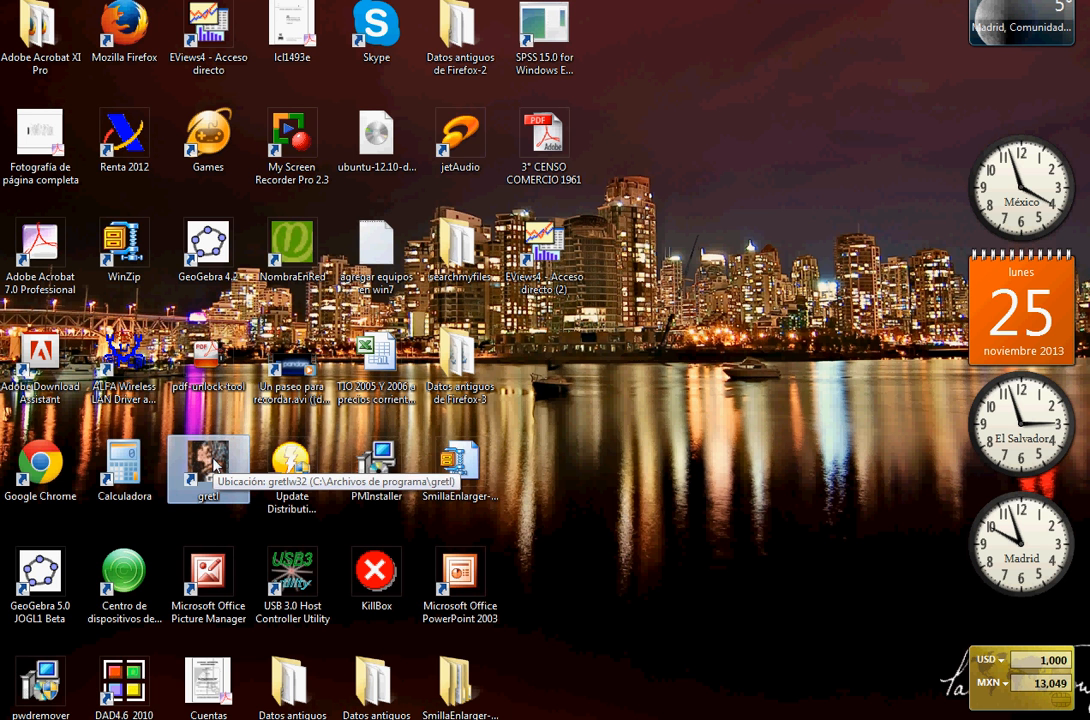
{"action": "double_click", "coordinate": [213, 468]}
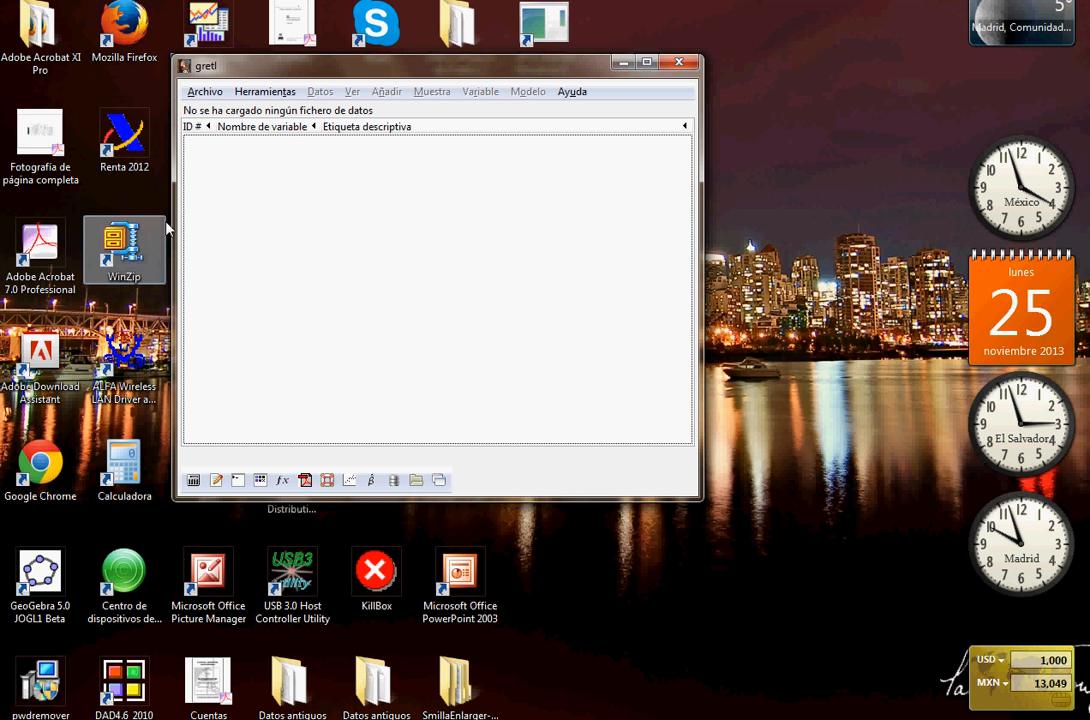
{"action": "left_click_drag", "start_coordinate": [174, 225], "coordinate": [2, 220]}
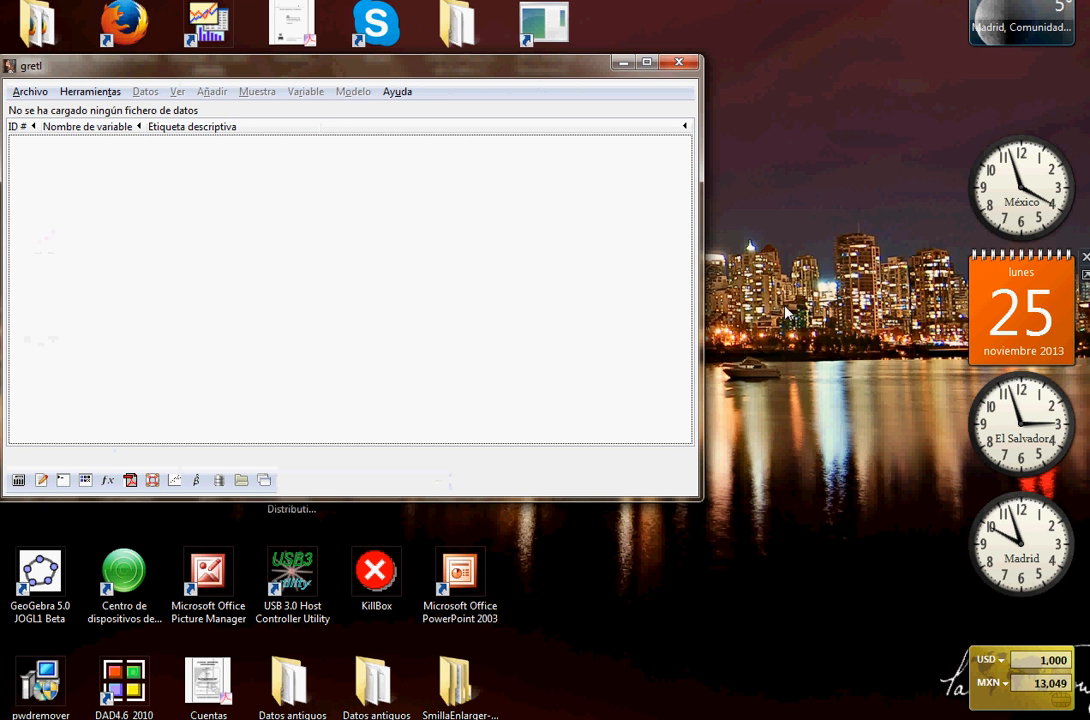
{"action": "left_click_drag", "start_coordinate": [703, 265], "coordinate": [1086, 300]}
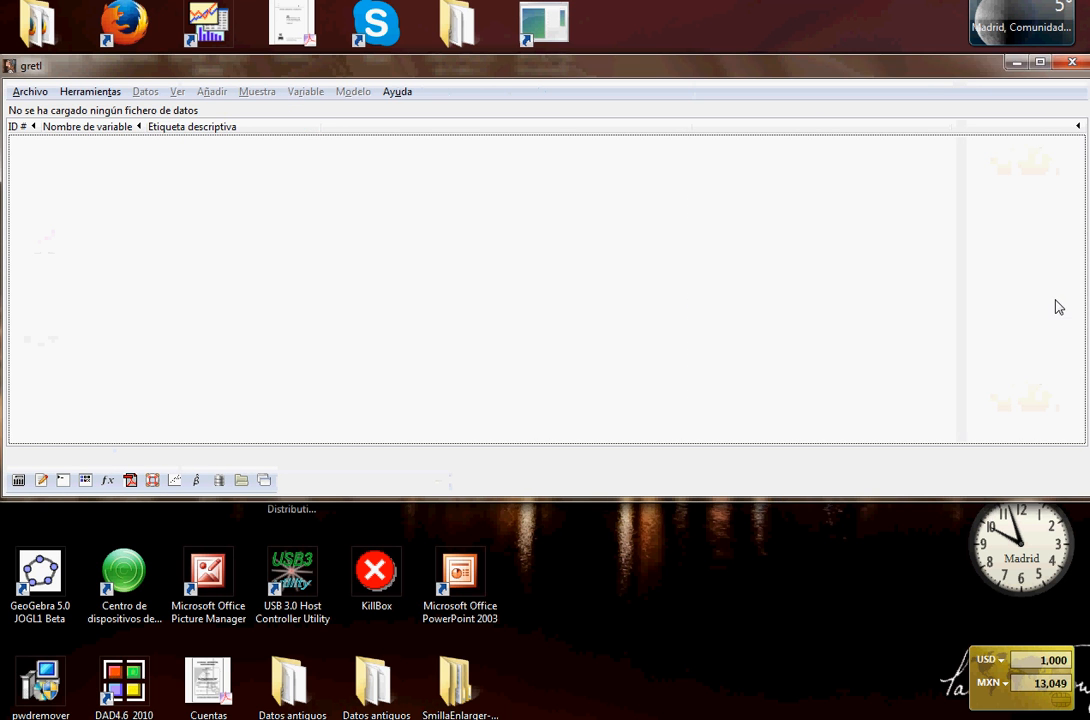
{"action": "left_click_drag", "start_coordinate": [497, 54], "coordinate": [511, 6]}
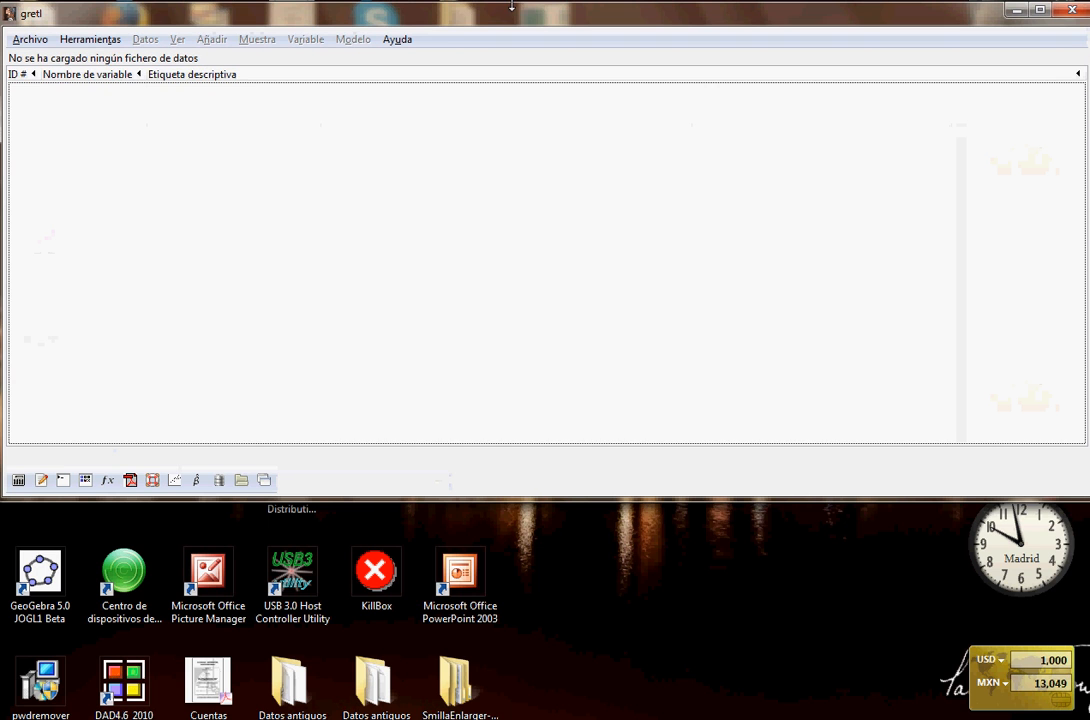
{"action": "left_click_drag", "start_coordinate": [596, 496], "coordinate": [594, 713]}
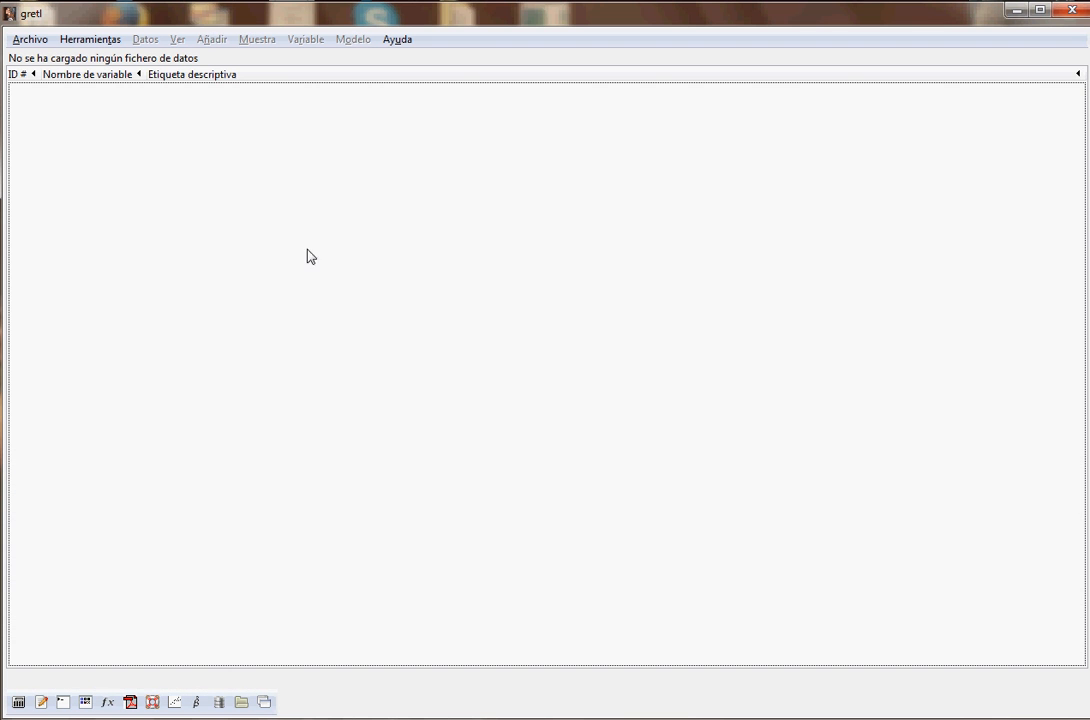
Open gretl's sample data files, look through the Gretl, Greene and Ramanathan collections, and minimize the list window
{"action": "left_click", "coordinate": [33, 44]}
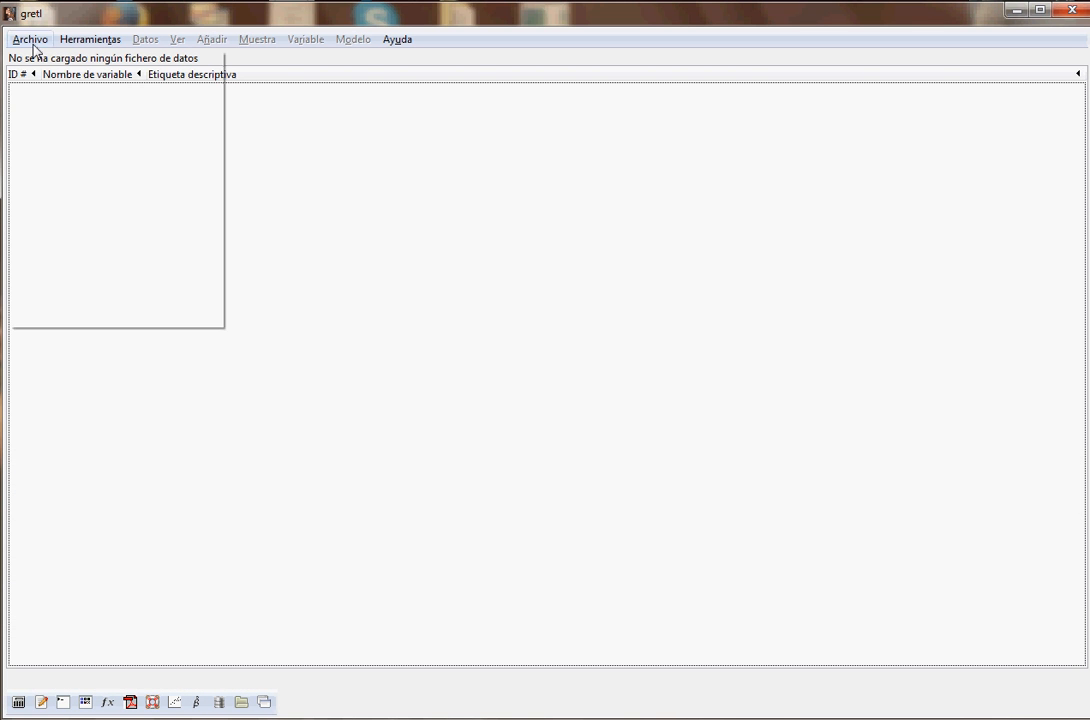
{"action": "mouse_move", "coordinate": [80, 58]}
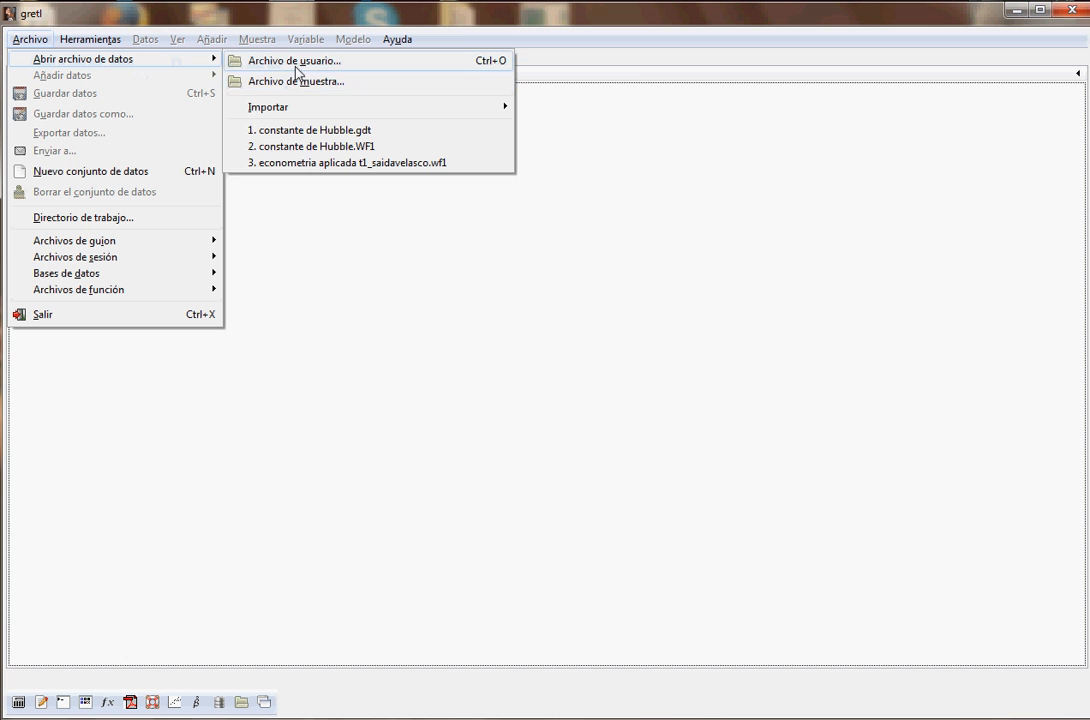
{"action": "left_click", "coordinate": [313, 84]}
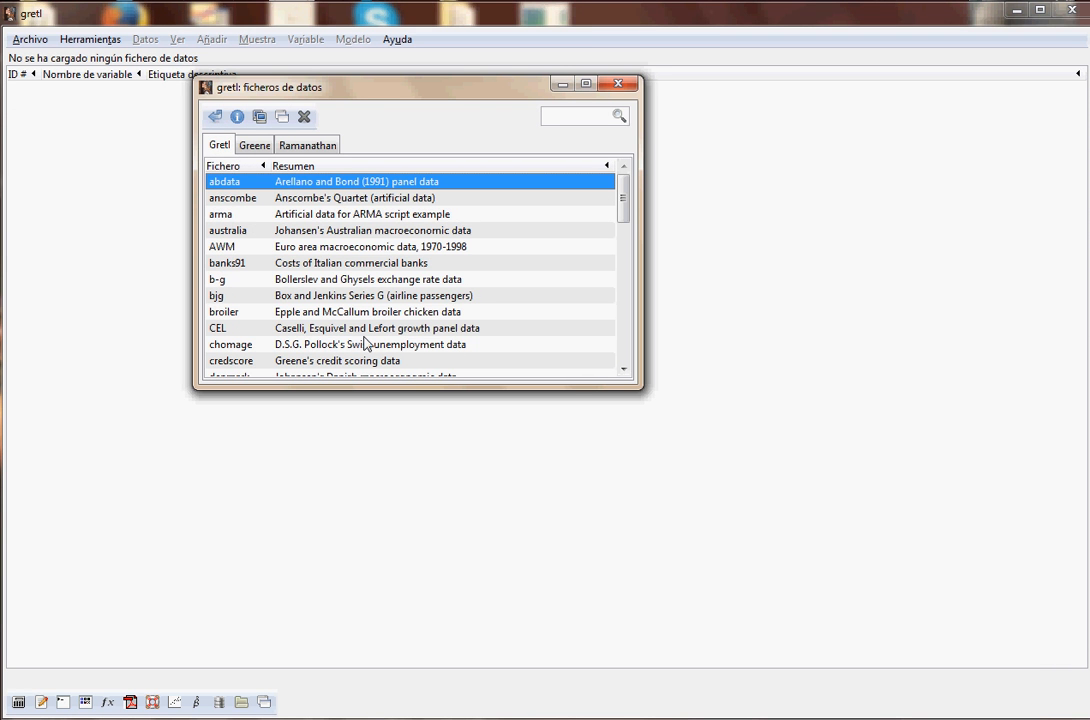
{"action": "left_click", "coordinate": [306, 232]}
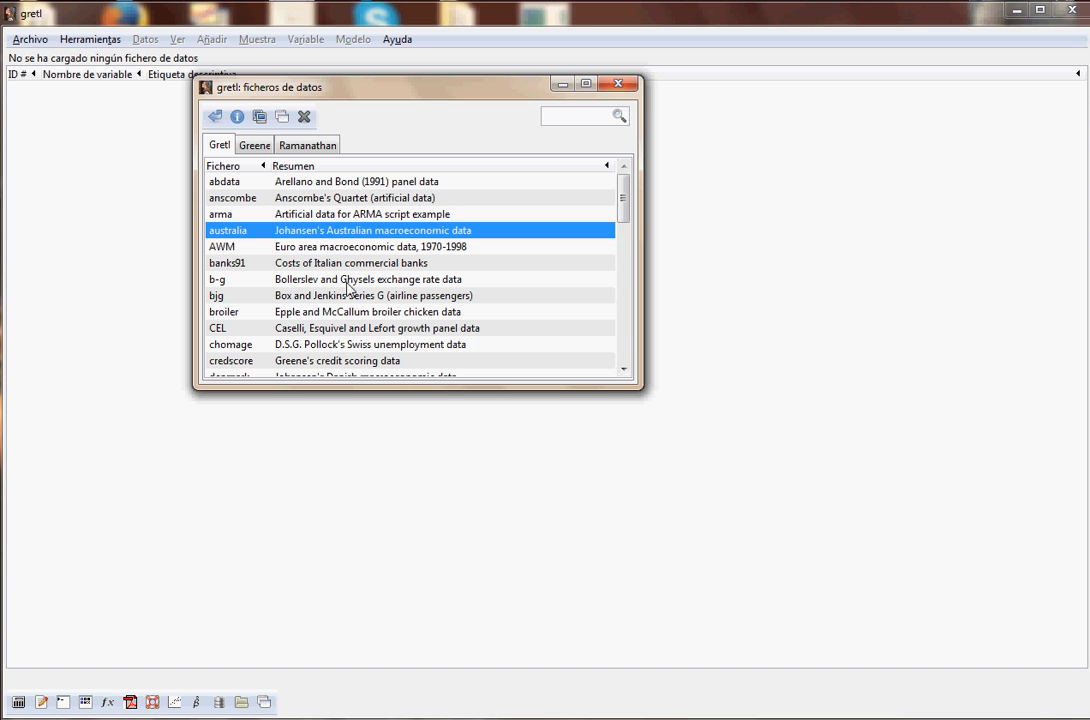
{"action": "left_click", "coordinate": [254, 146]}
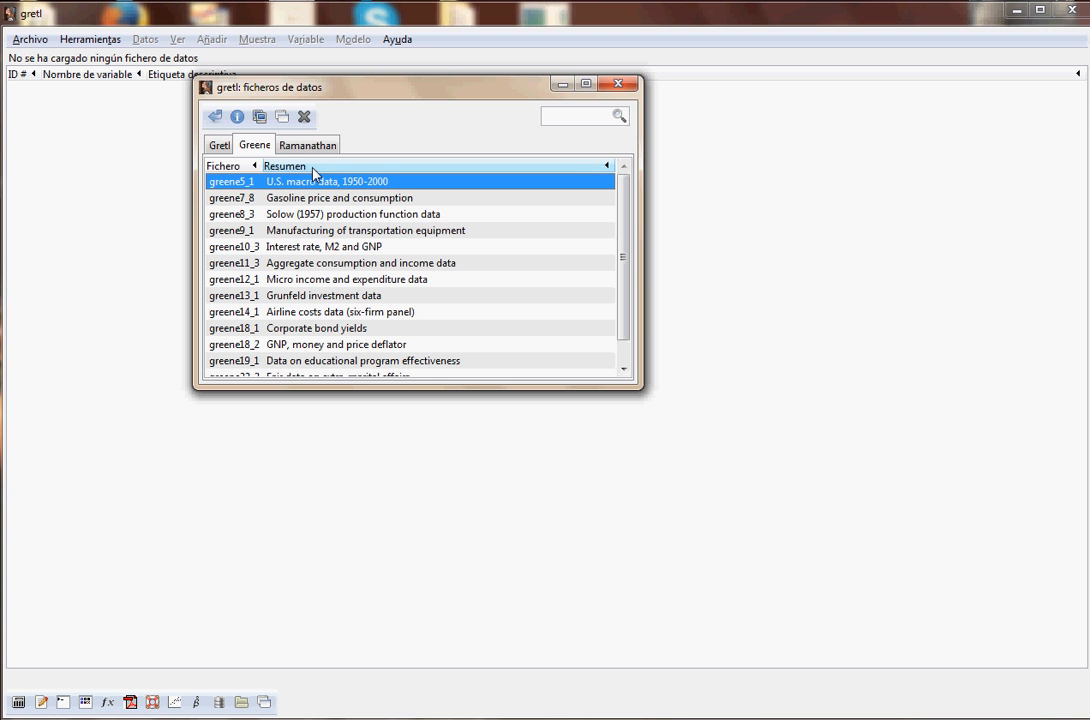
{"action": "left_click", "coordinate": [305, 150]}
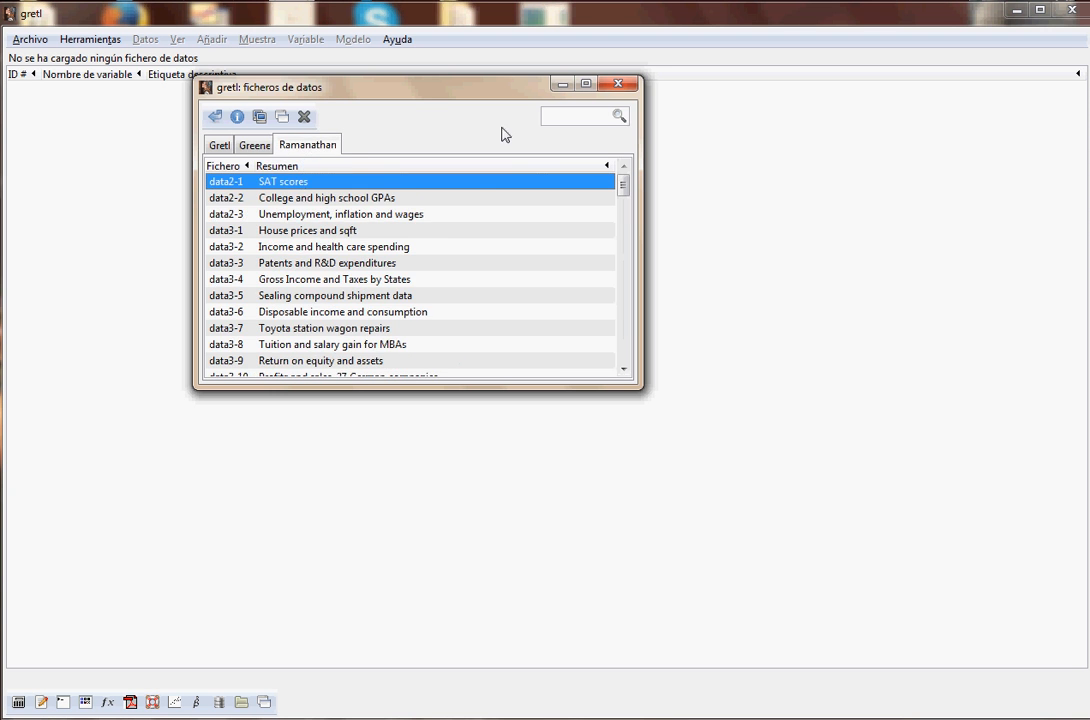
{"action": "left_click", "coordinate": [562, 86]}
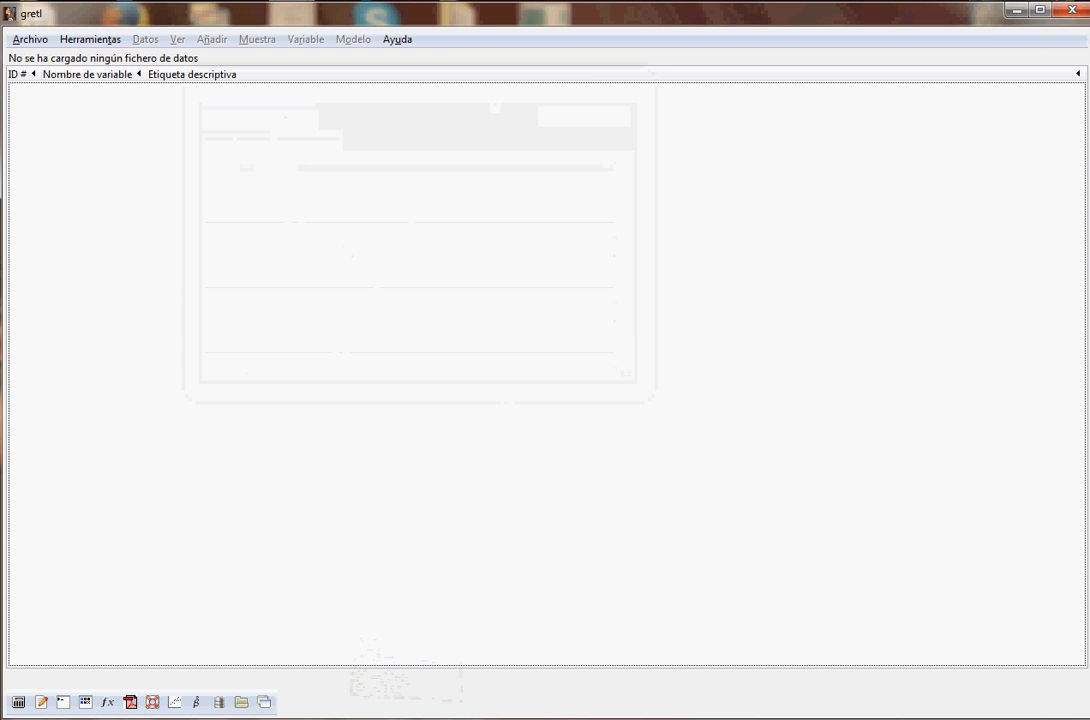
Switch to the Firefox window showing the YouTube channel and resize it to sit over the gretl window
{"action": "left_click", "coordinate": [288, 719]}
{"action": "mouse_move", "coordinate": [334, 713]}
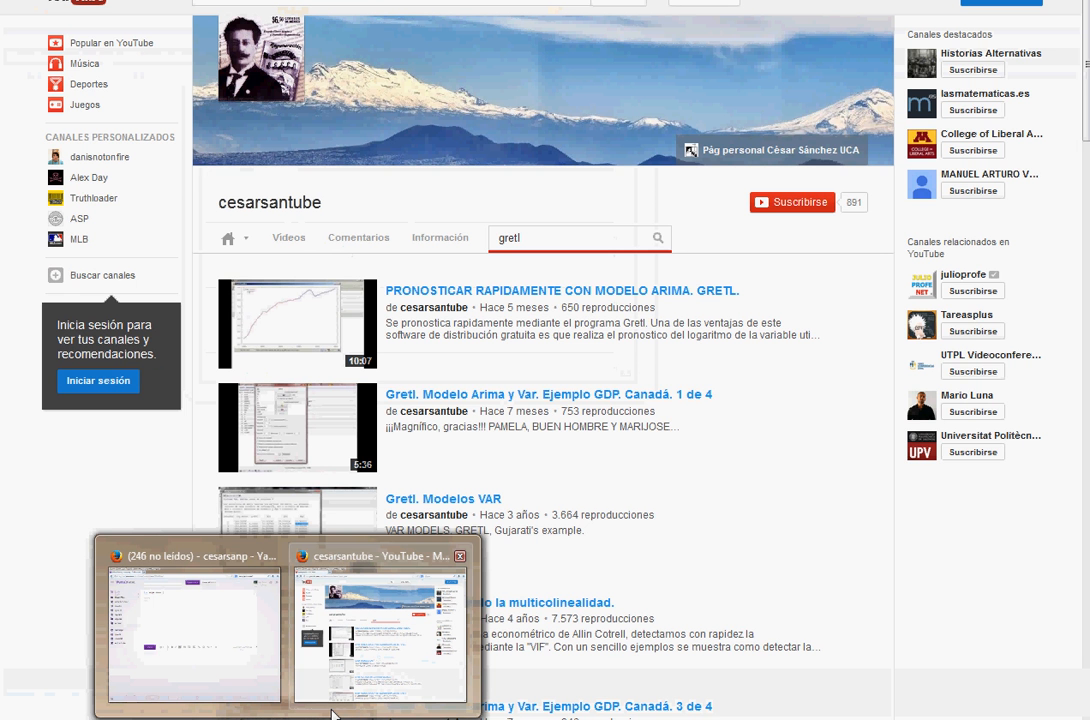
{"action": "left_click", "coordinate": [360, 698]}
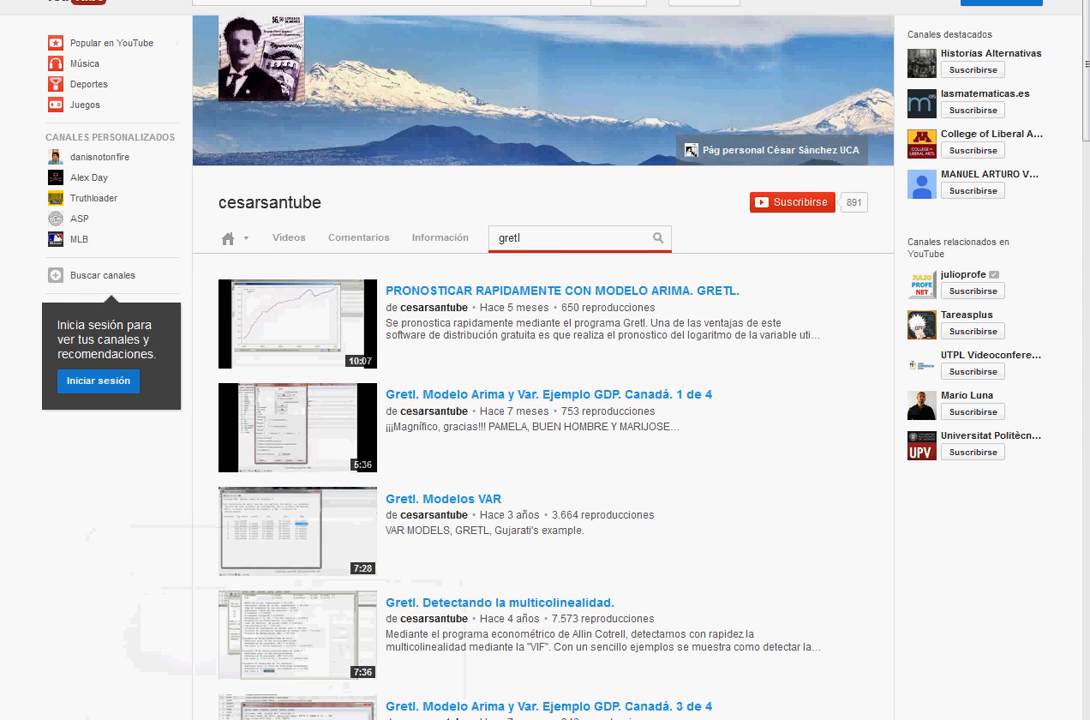
{"action": "left_click", "coordinate": [1040, 0]}
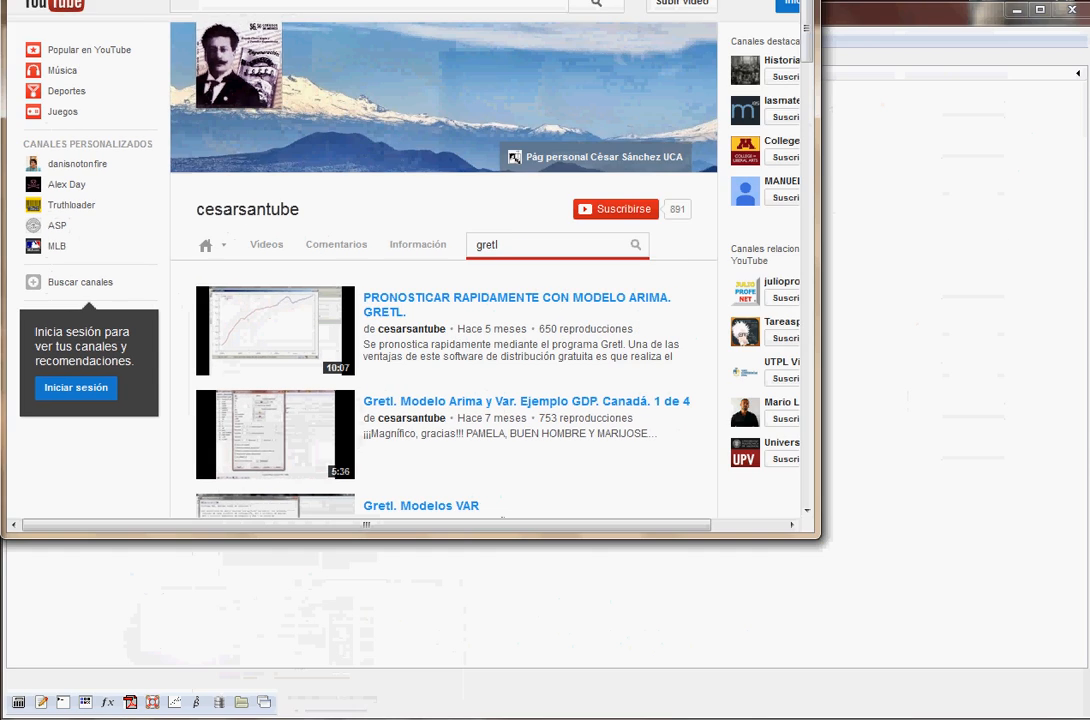
{"action": "left_click_drag", "start_coordinate": [714, 0], "coordinate": [714, 88]}
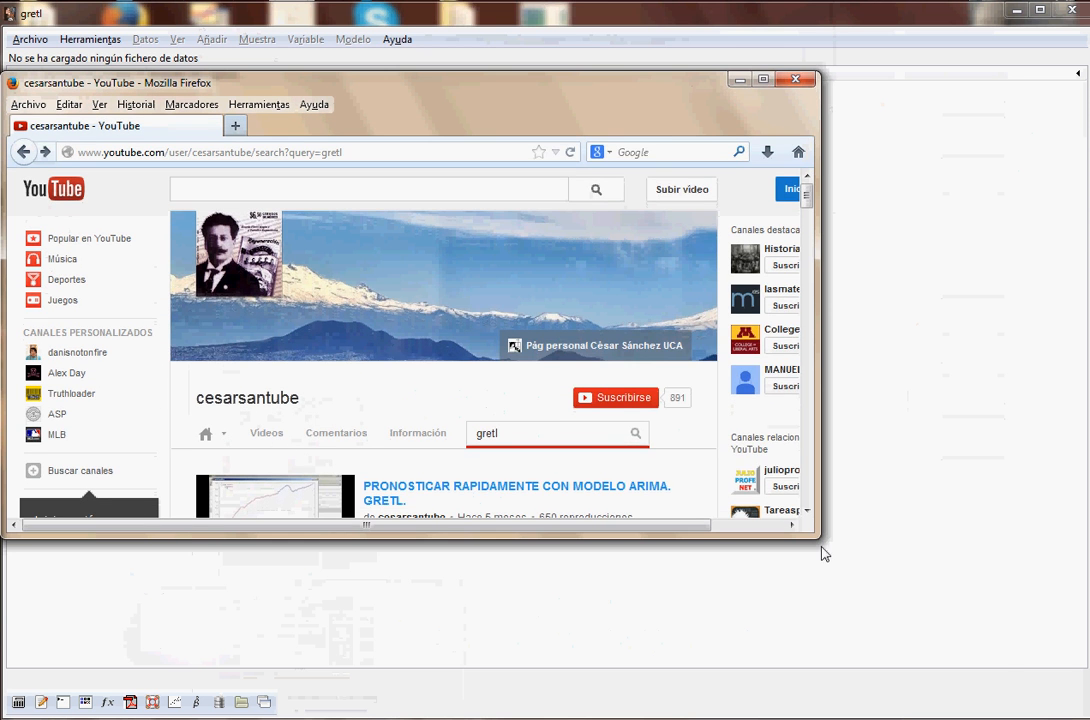
{"action": "left_click_drag", "start_coordinate": [819, 540], "coordinate": [995, 648]}
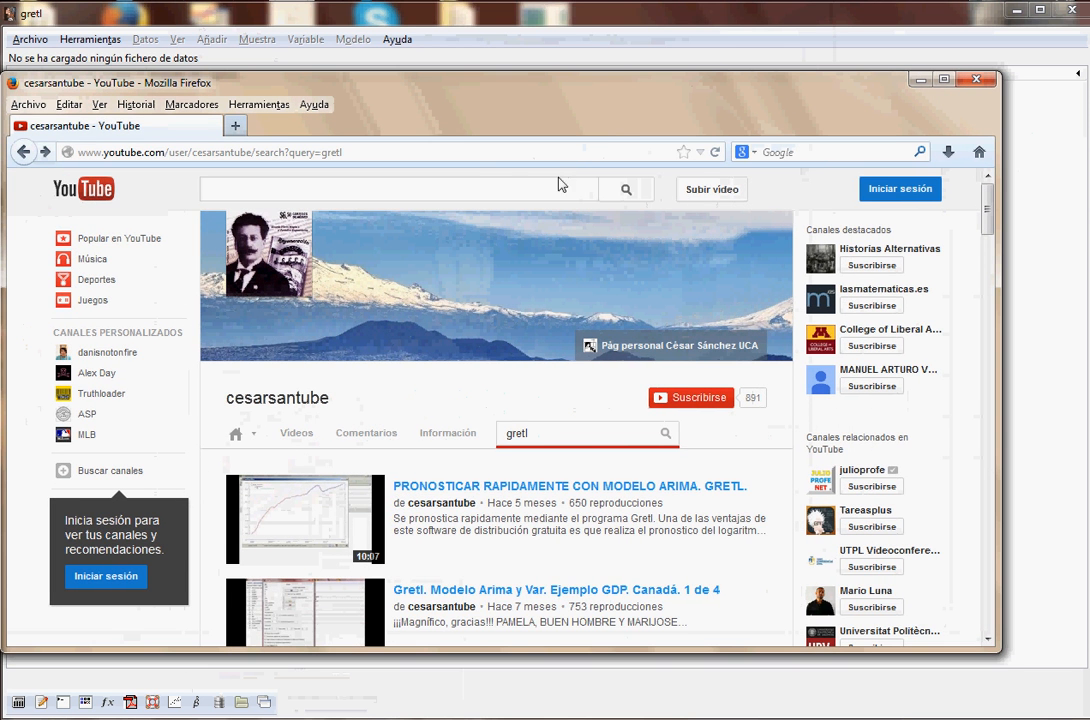
{"action": "left_click", "coordinate": [540, 61]}
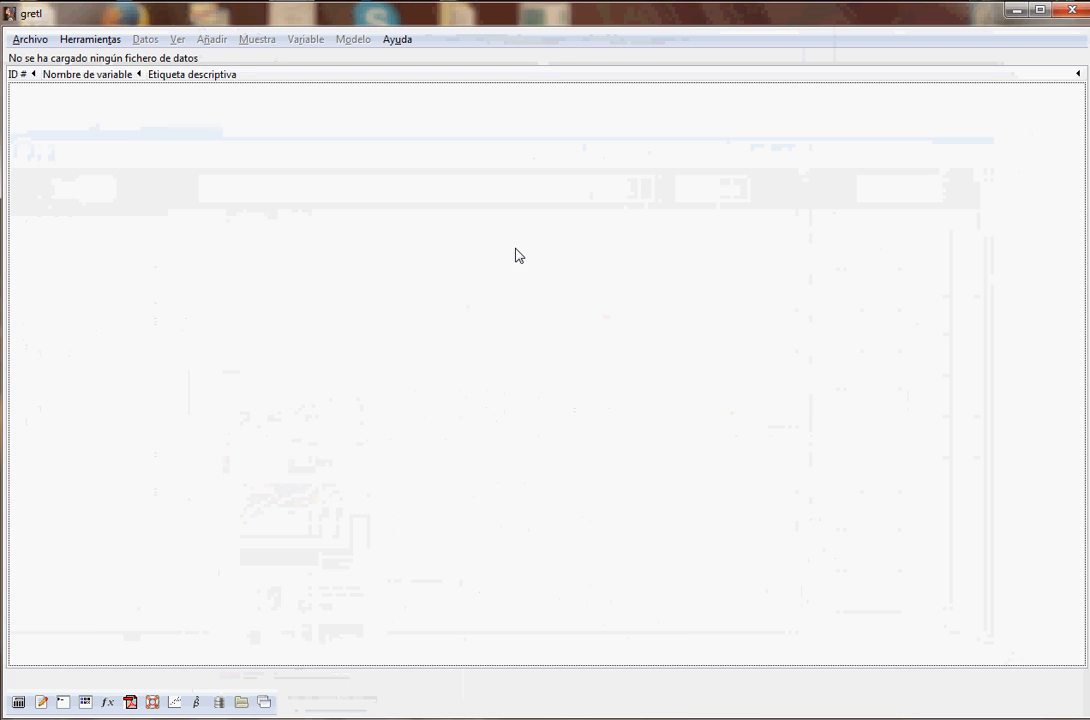
{"action": "mouse_move", "coordinate": [290, 712]}
{"action": "left_click", "coordinate": [310, 575]}
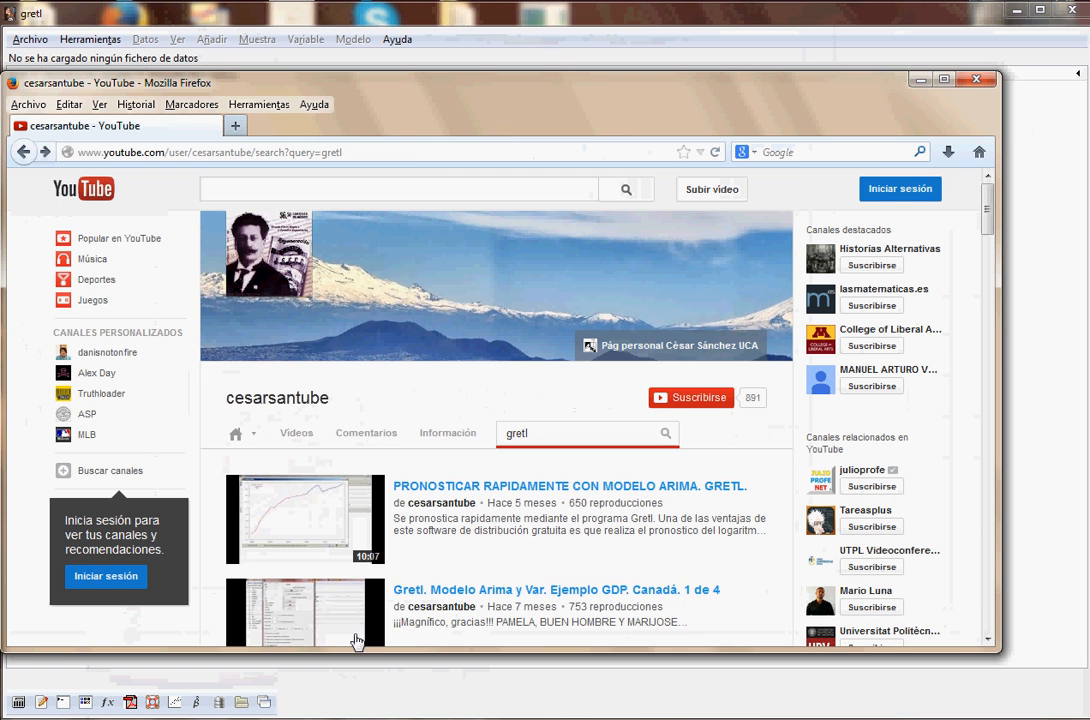
Go to the Google home page, search for "gretl" and open the Spanish gretl page on SourceForge
{"action": "left_click", "coordinate": [875, 155]}
{"action": "left_click", "coordinate": [978, 152]}
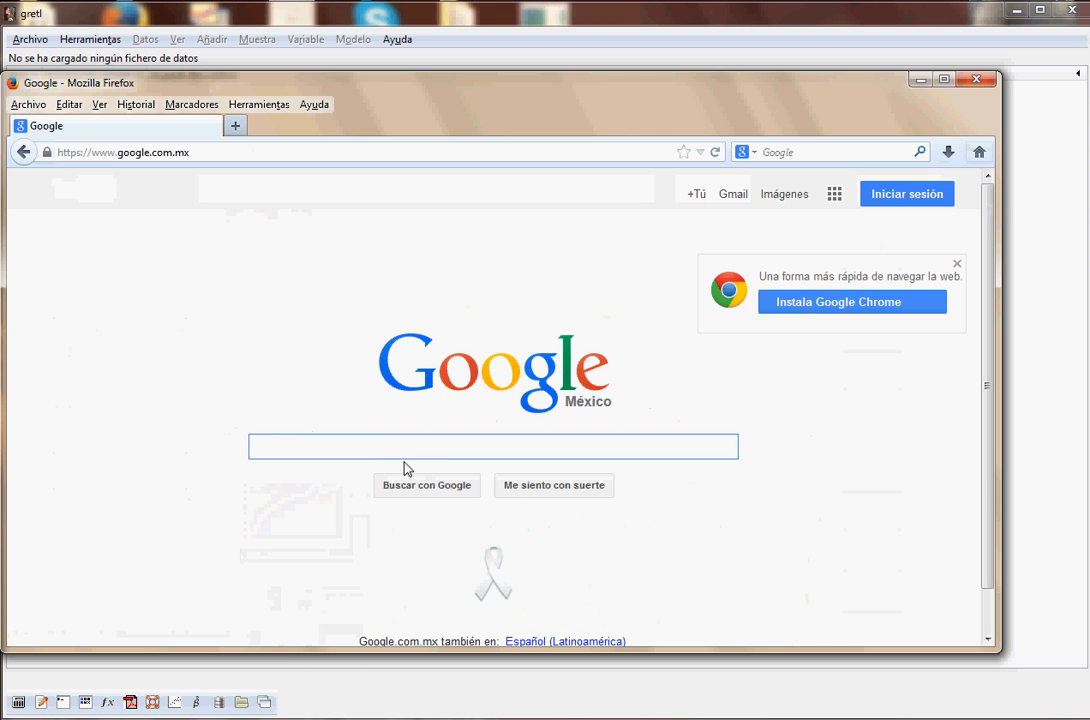
{"action": "type", "text": "gret"}
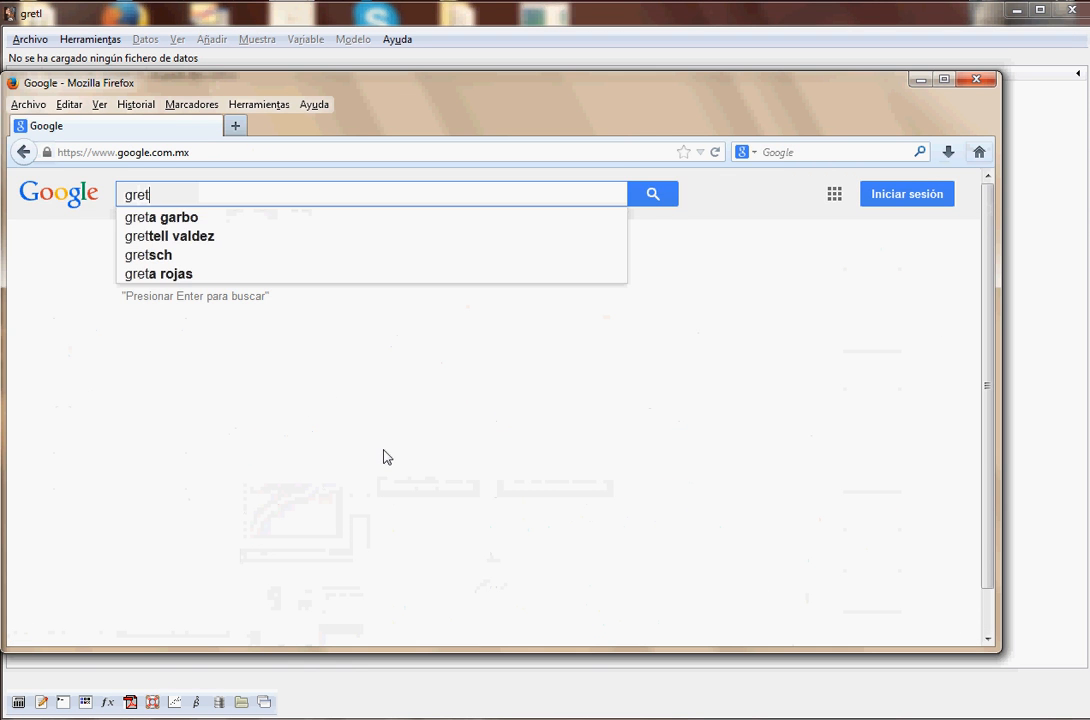
{"action": "type", "text": "l"}
{"action": "key", "text": "Return"}
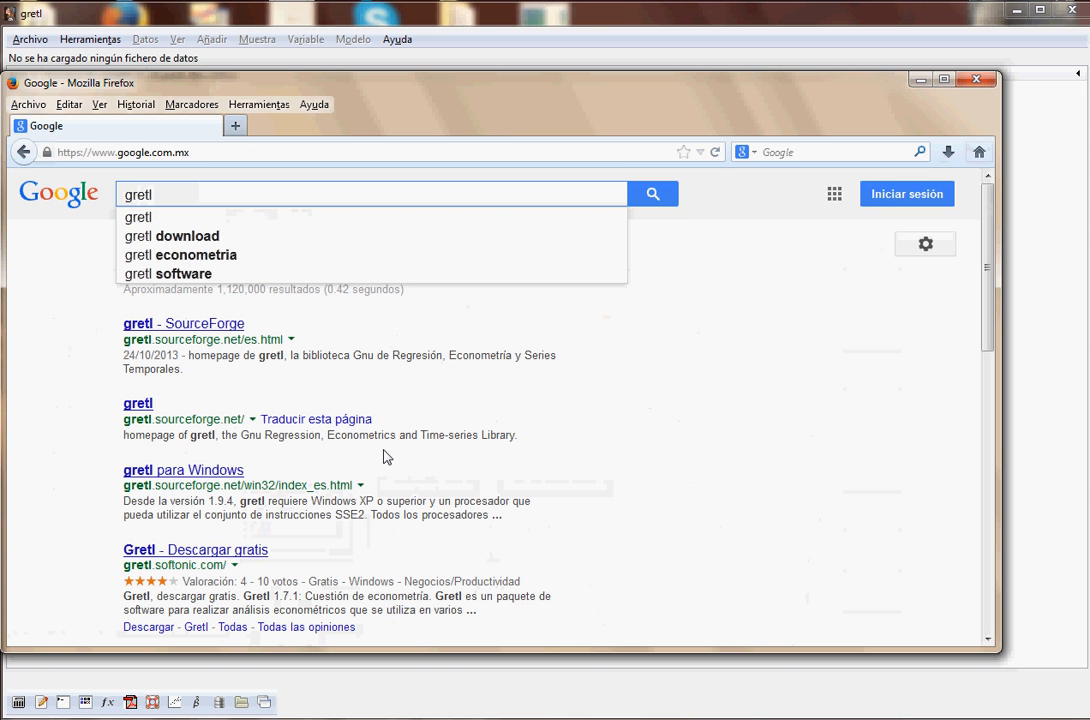
{"action": "left_click", "coordinate": [184, 326]}
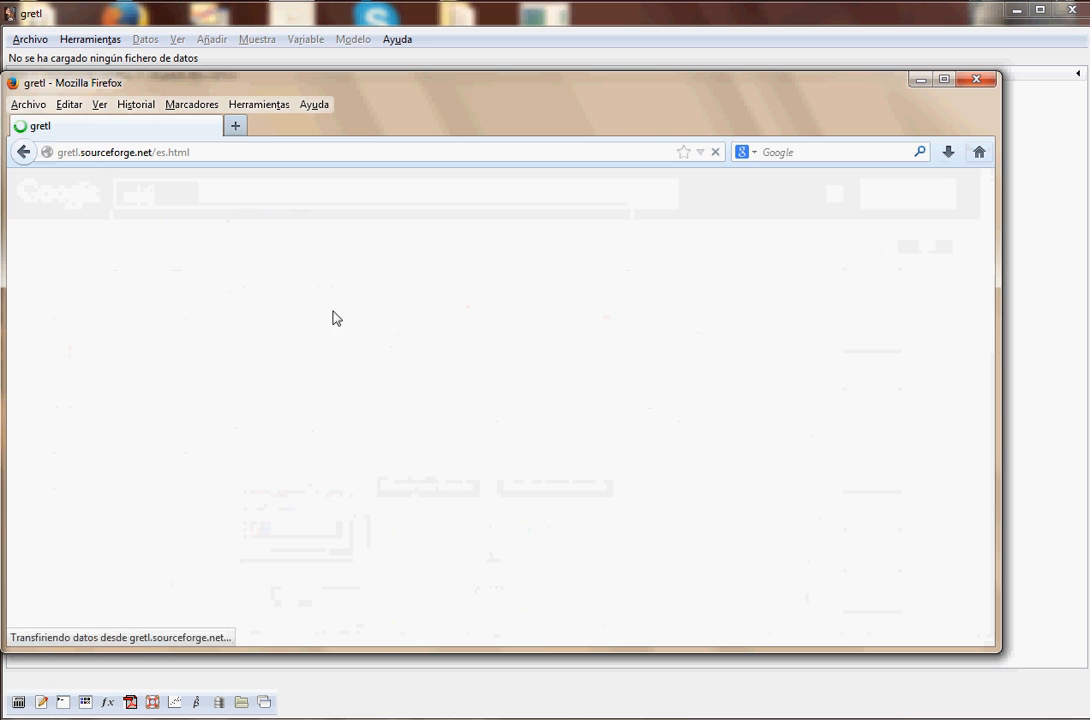
Open the "datos para gretl" page and download gujarati_data.exe from the textbook datasets table
{"action": "scroll", "coordinate": [843, 218], "scroll_direction": "down", "scroll_amount": 7}
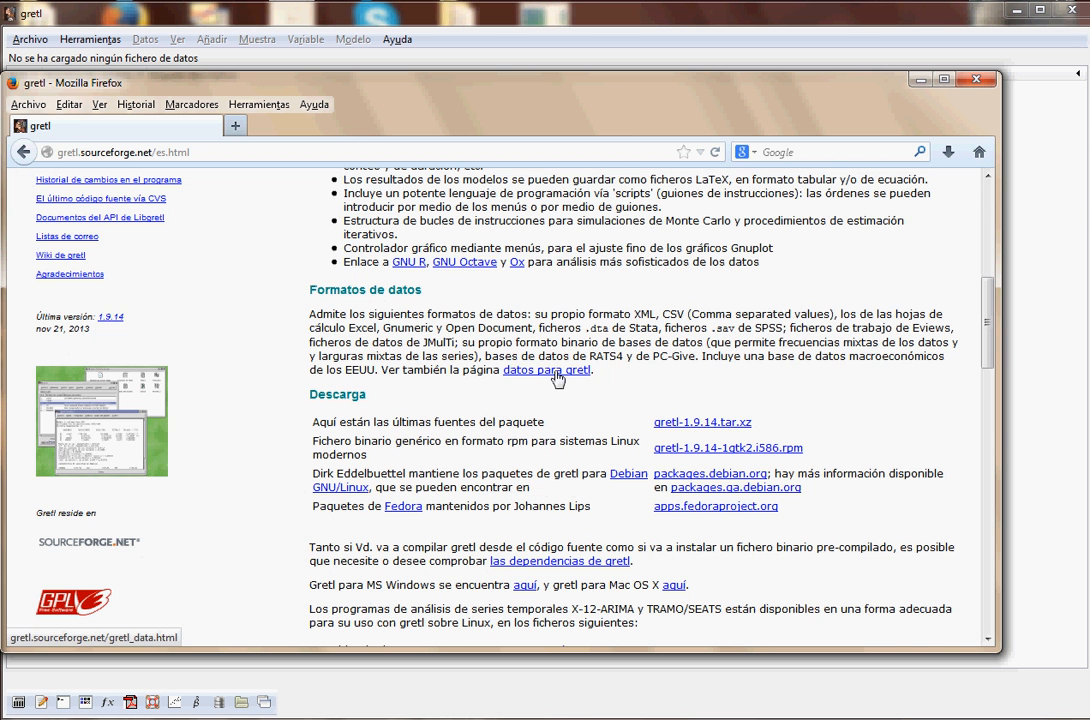
{"action": "left_click", "coordinate": [550, 371]}
{"action": "scroll", "coordinate": [518, 396], "scroll_direction": "down", "scroll_amount": 8}
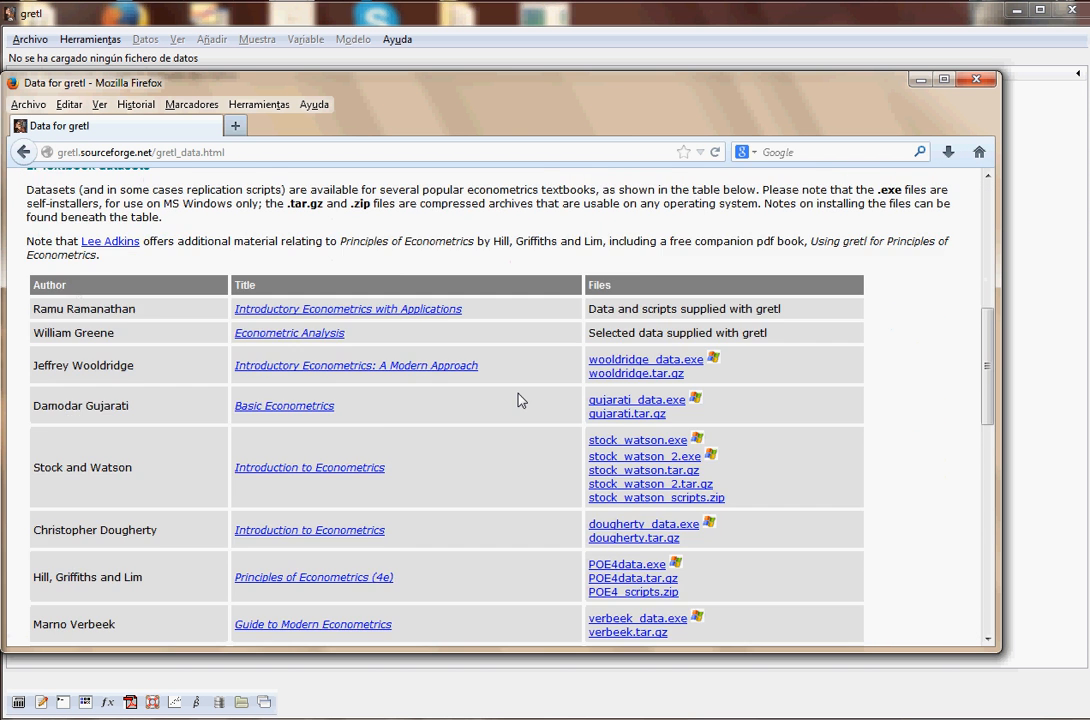
{"action": "scroll", "coordinate": [513, 400], "scroll_direction": "down", "scroll_amount": 2}
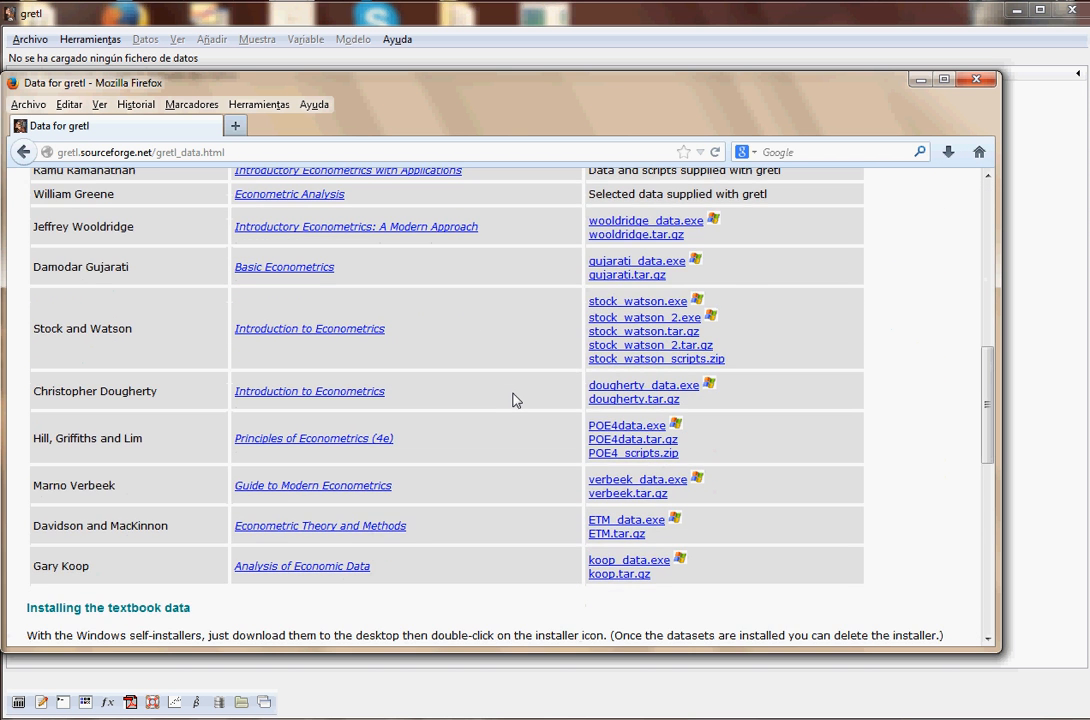
{"action": "scroll", "coordinate": [217, 360], "scroll_direction": "up", "scroll_amount": 2}
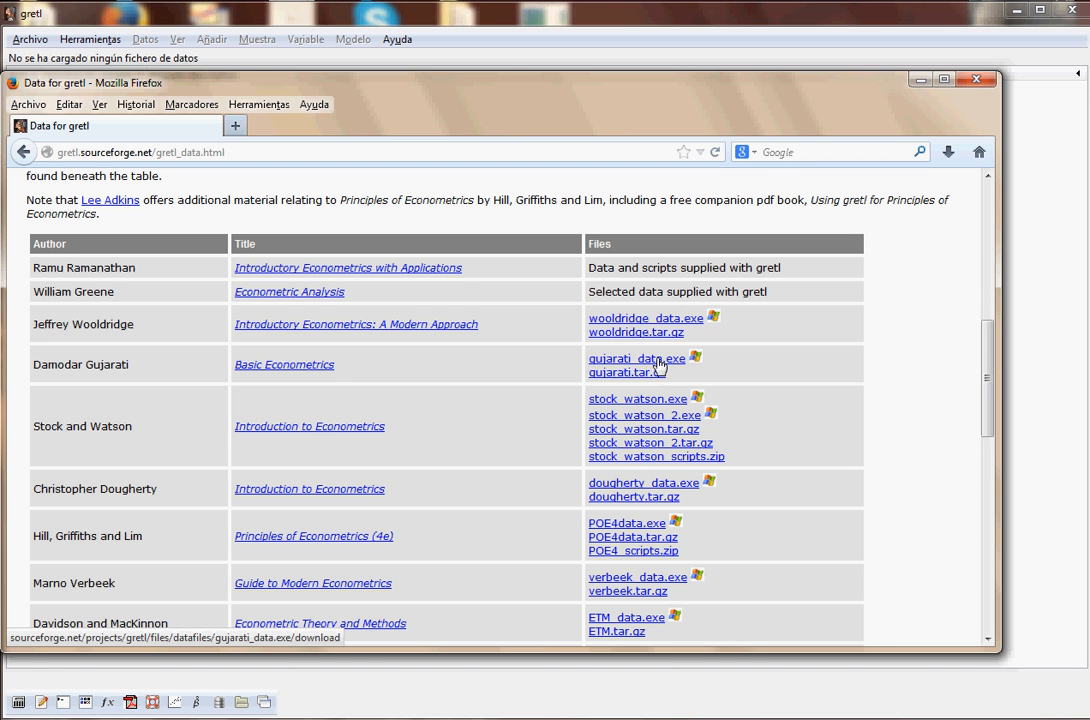
{"action": "left_click", "coordinate": [658, 360]}
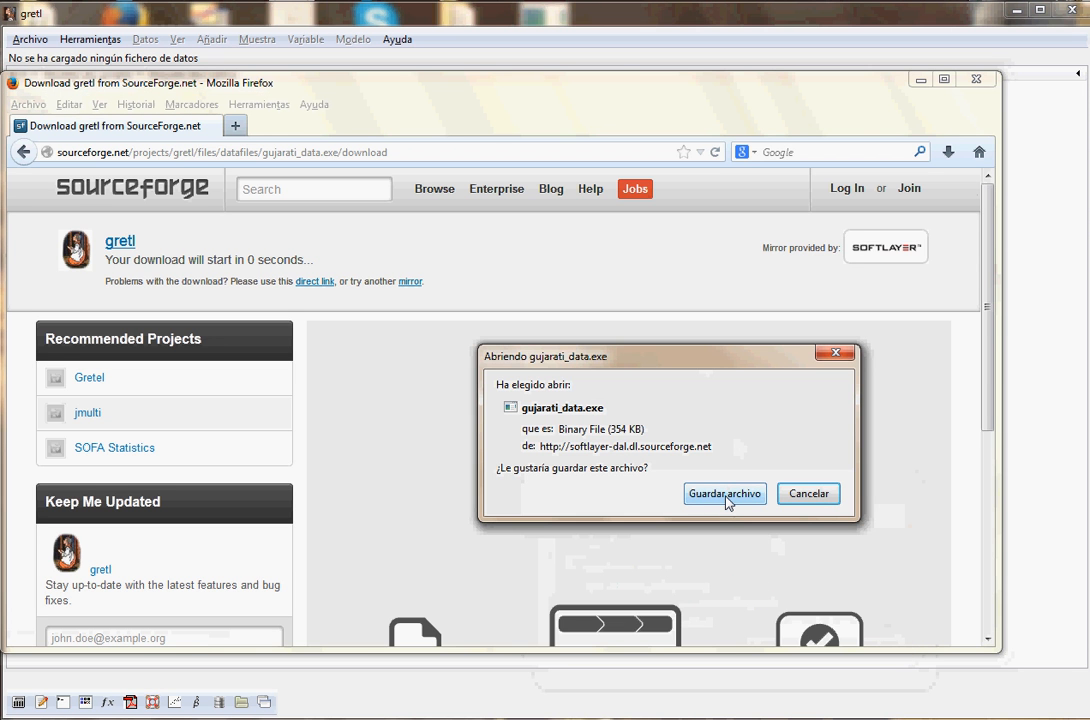
{"action": "left_click", "coordinate": [725, 494]}
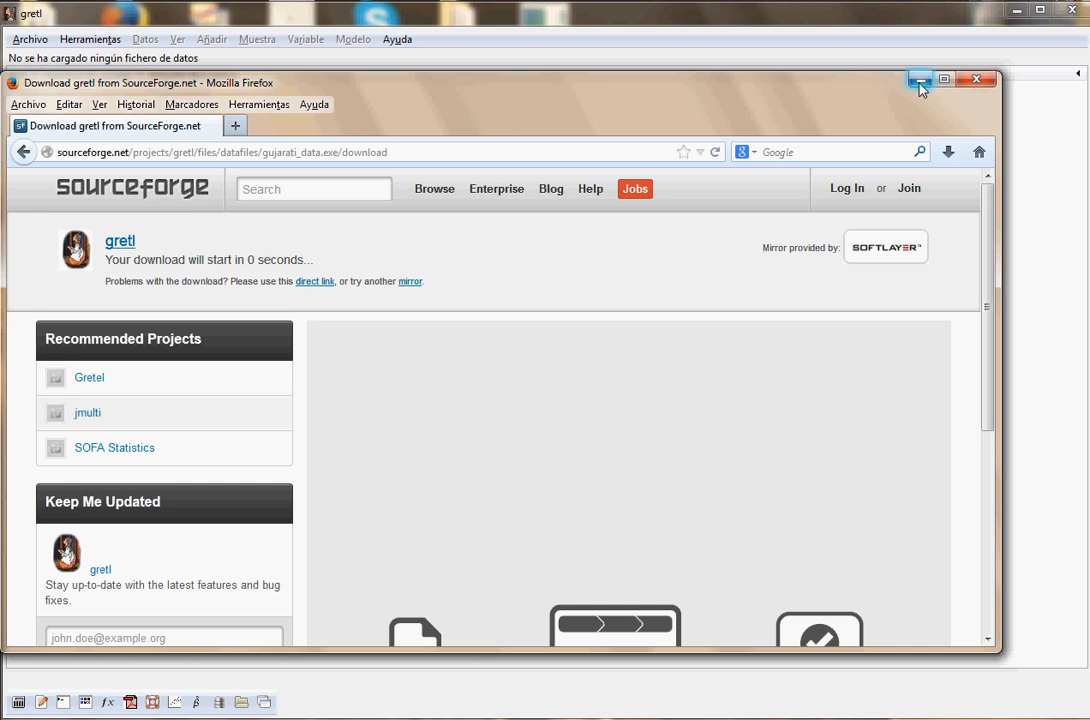
Run the downloaded gujarati_data.exe, allow it past the security warning and proceed to the setup wizard's destination selection
{"action": "left_click", "coordinate": [945, 156]}
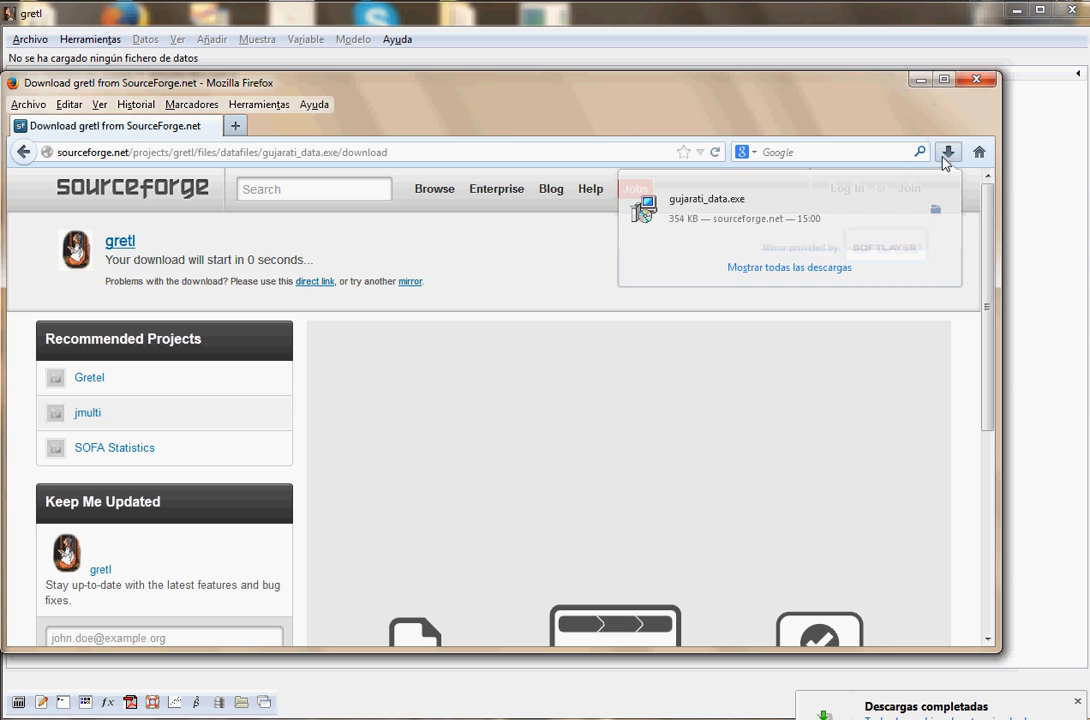
{"action": "left_click", "coordinate": [830, 219]}
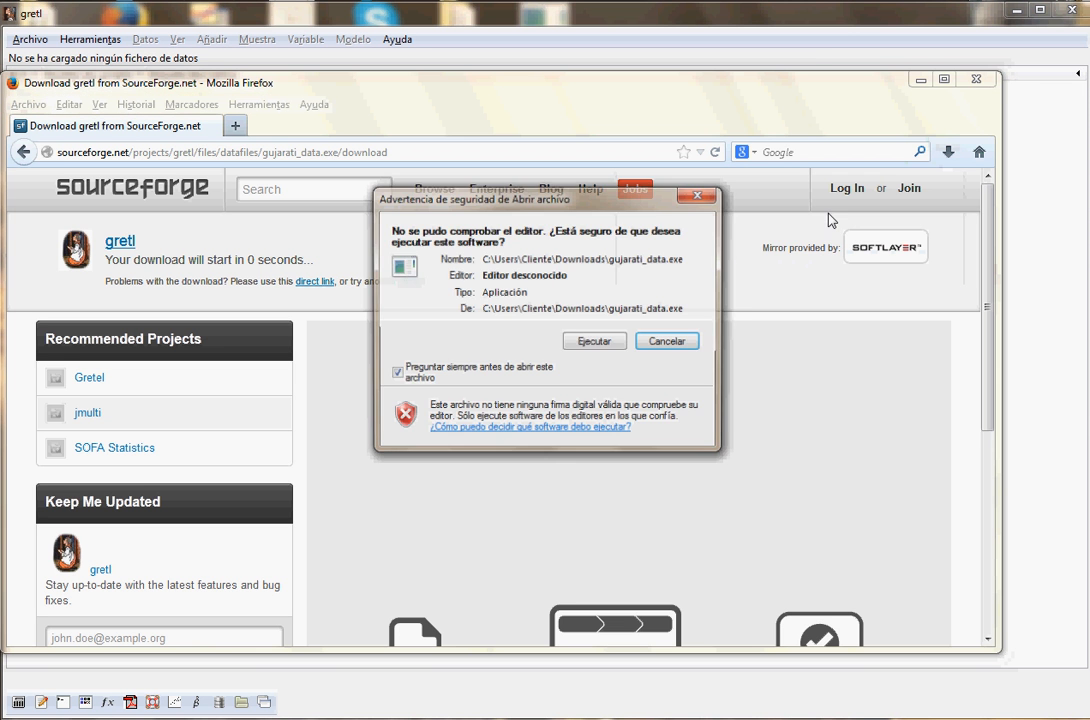
{"action": "left_click", "coordinate": [594, 341]}
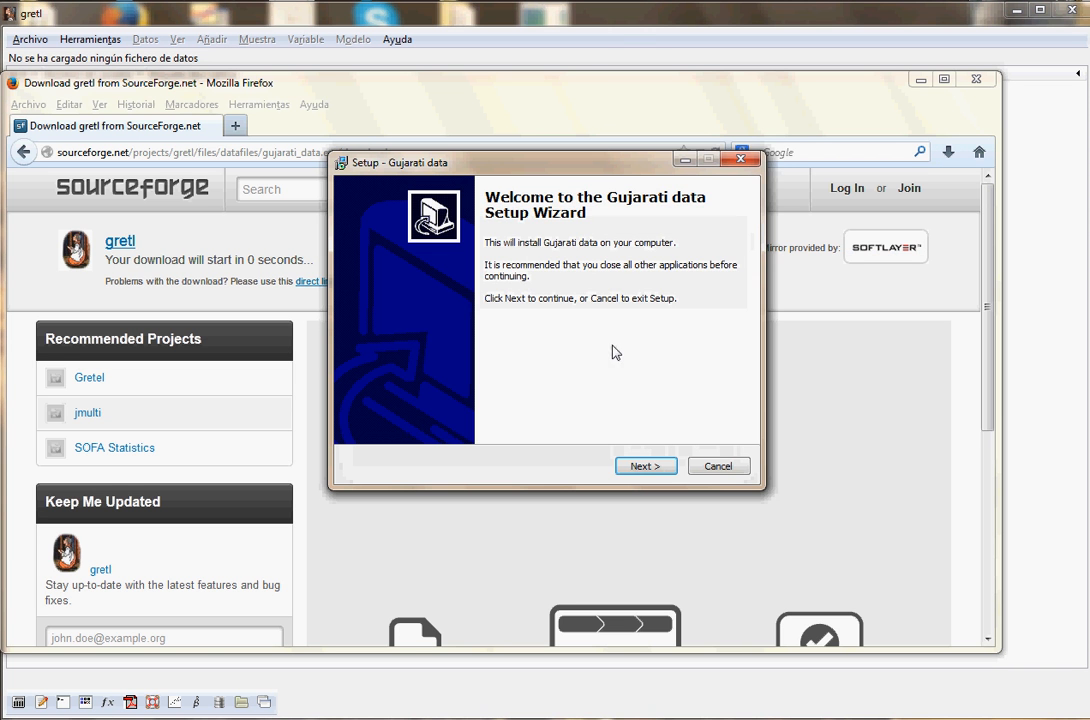
{"action": "left_click", "coordinate": [641, 466]}
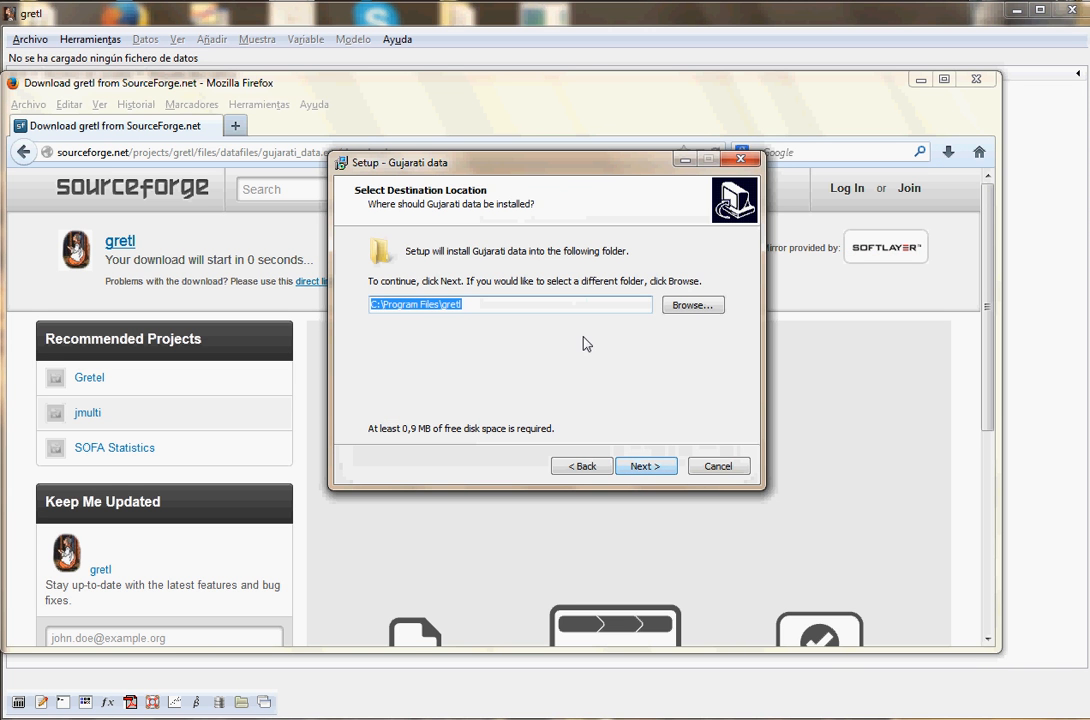
Browse to gretl's data folder under Archivos de programa and set the installation destination to C:\Program Files\gretl\data\gretl
{"action": "left_click", "coordinate": [677, 306]}
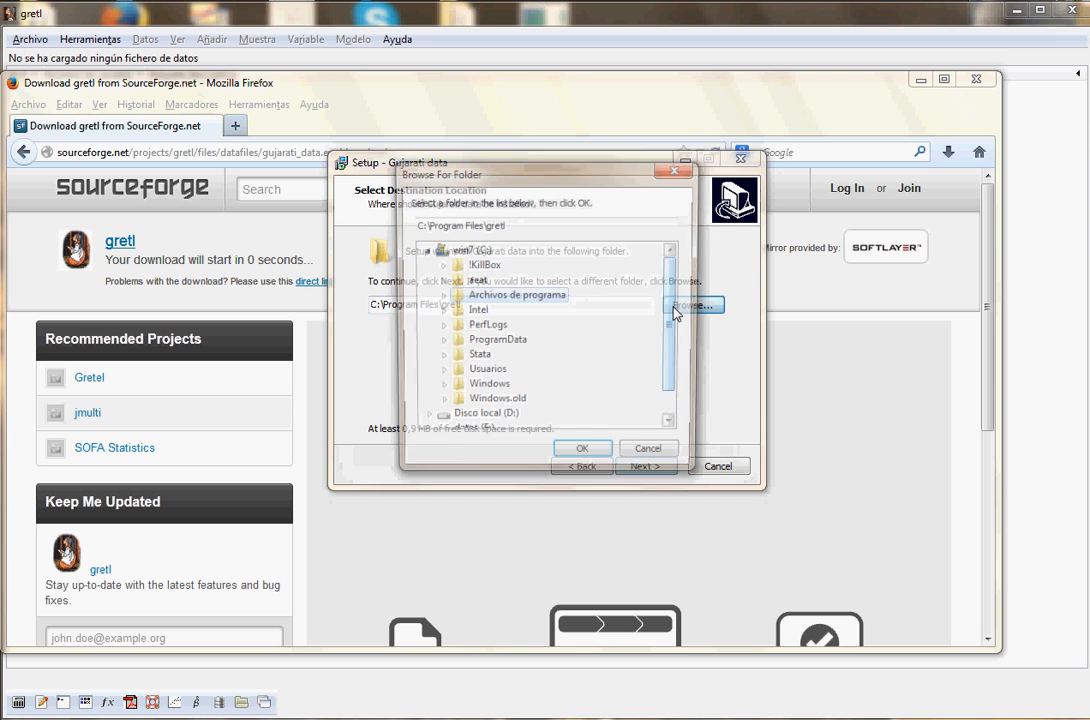
{"action": "double_click", "coordinate": [521, 303]}
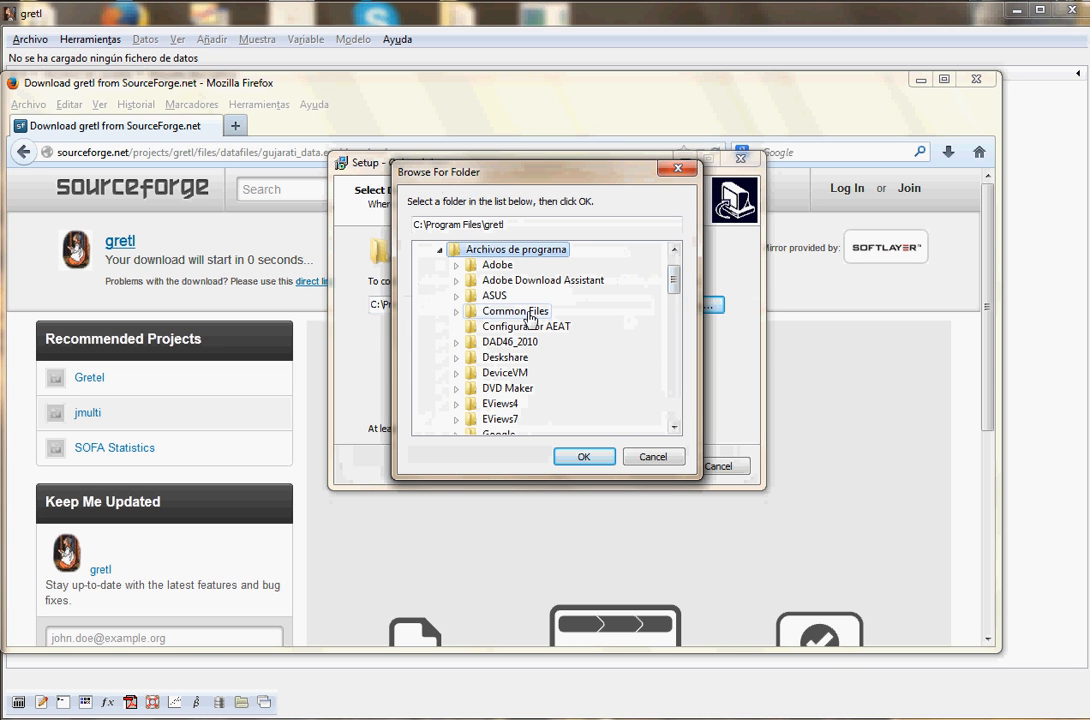
{"action": "mouse_move", "coordinate": [674, 282]}
{"action": "left_mouse_down"}
{"action": "mouse_move", "coordinate": [674, 358]}
{"action": "mouse_move", "coordinate": [674, 292]}
{"action": "left_mouse_up"}
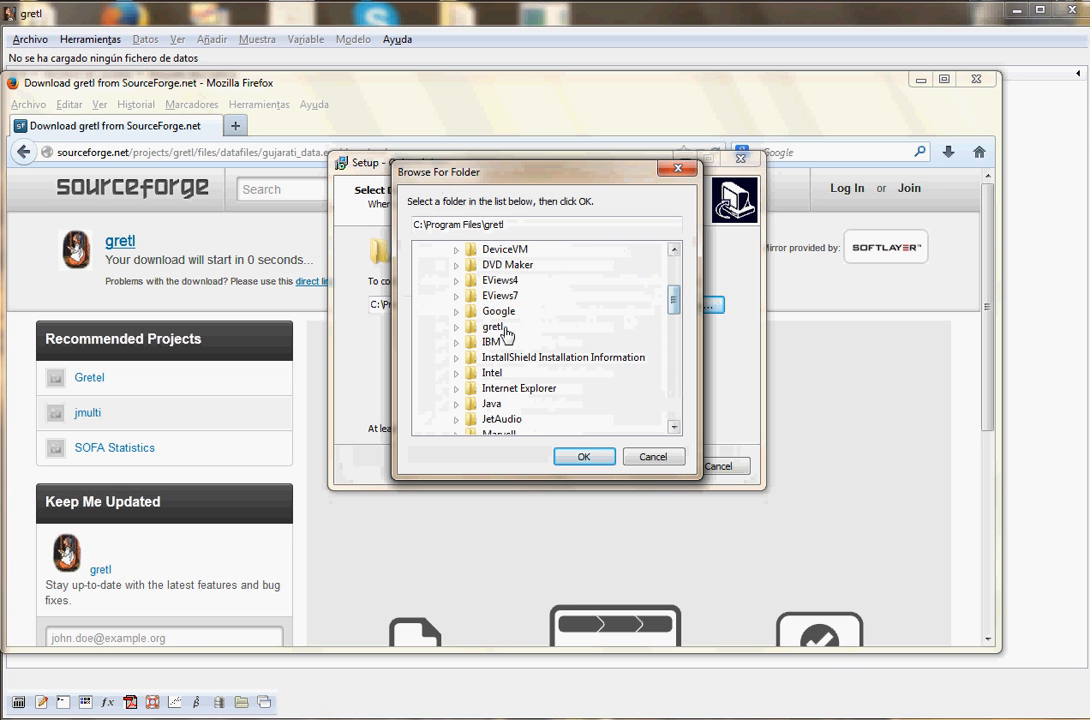
{"action": "double_click", "coordinate": [494, 332]}
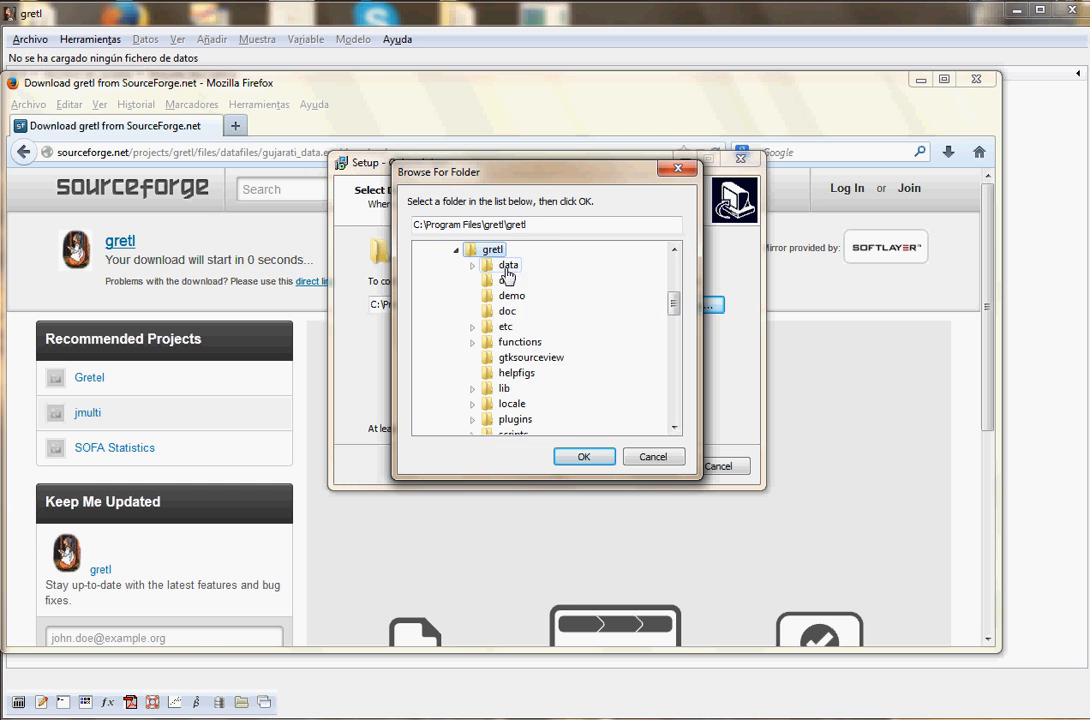
{"action": "double_click", "coordinate": [506, 266]}
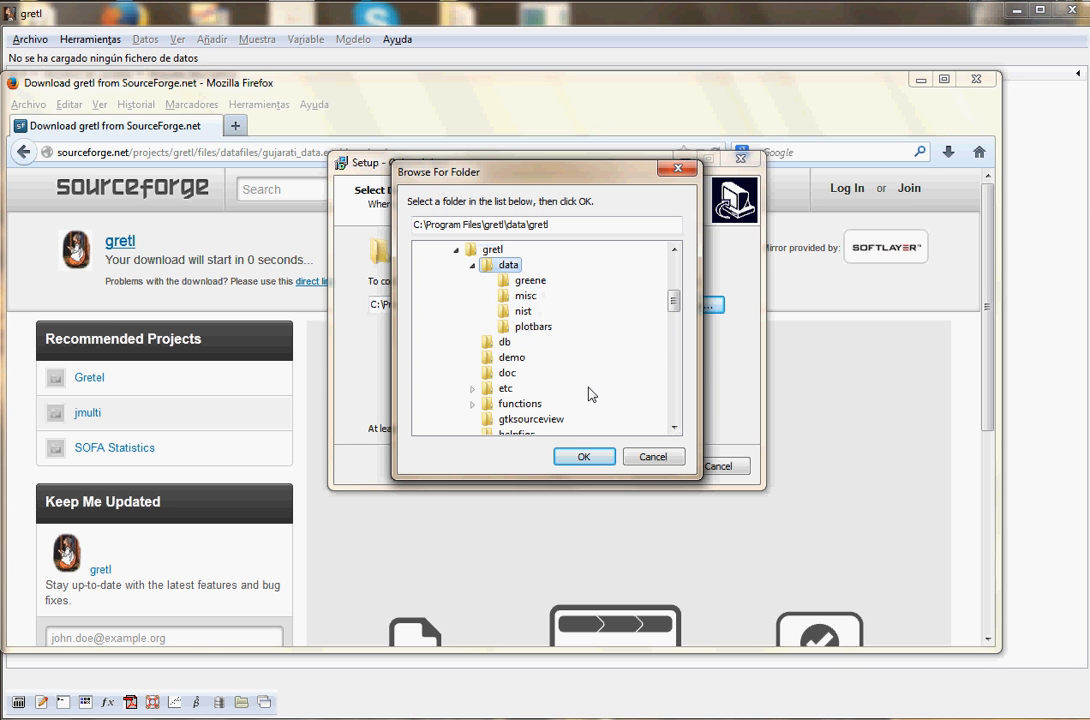
{"action": "double_click", "coordinate": [513, 267]}
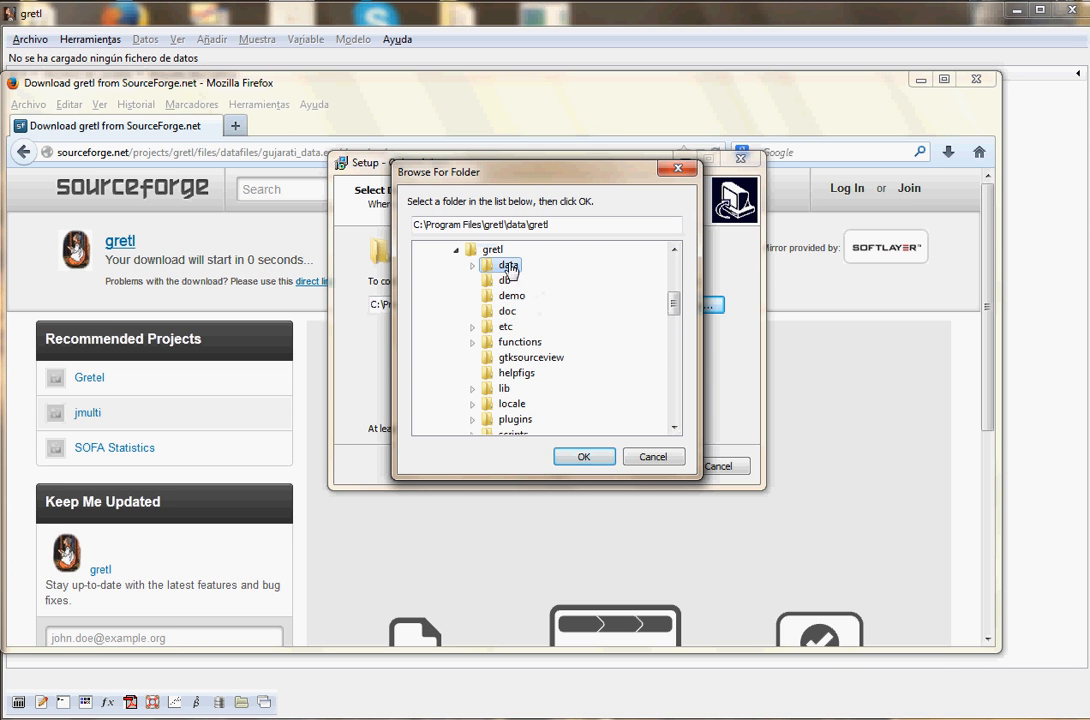
{"action": "double_click", "coordinate": [496, 252]}
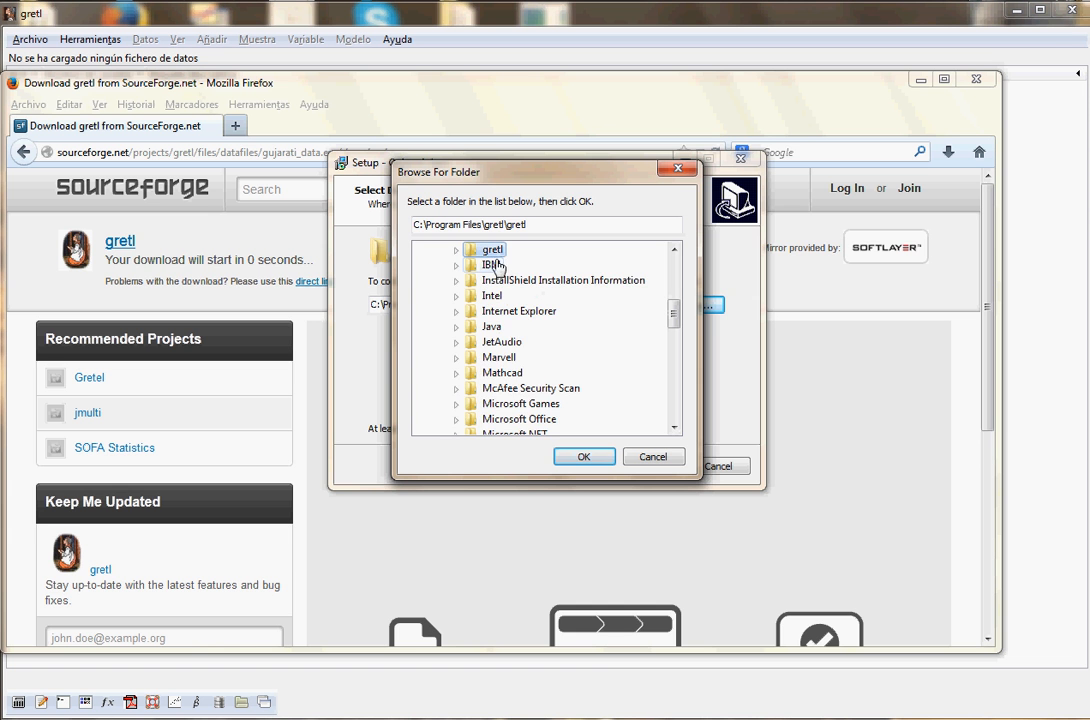
{"action": "double_click", "coordinate": [494, 252]}
{"action": "double_click", "coordinate": [511, 267]}
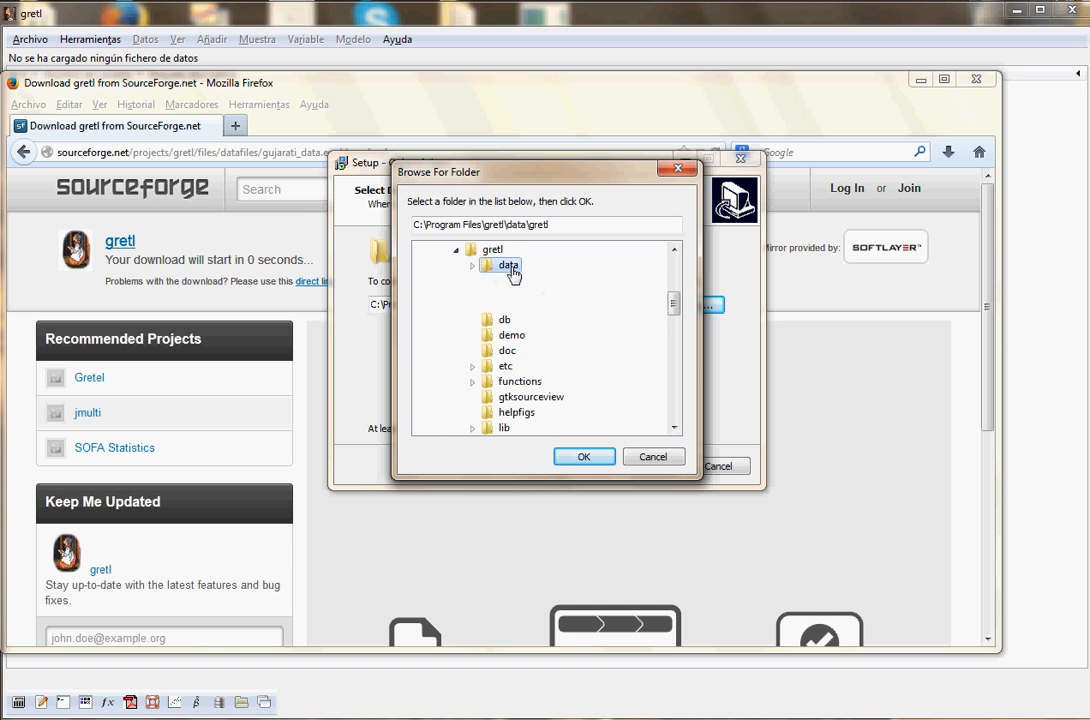
{"action": "left_click", "coordinate": [584, 456]}
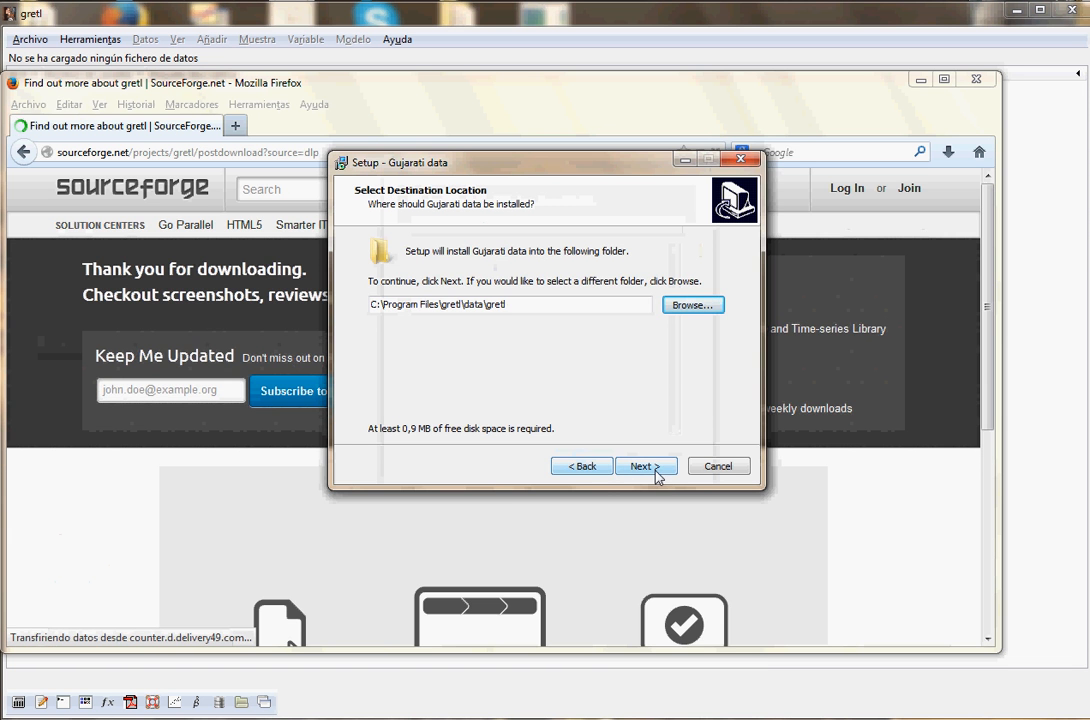
Accept the destination, install the Gujarati data and finish the setup wizard
{"action": "left_click", "coordinate": [645, 467]}
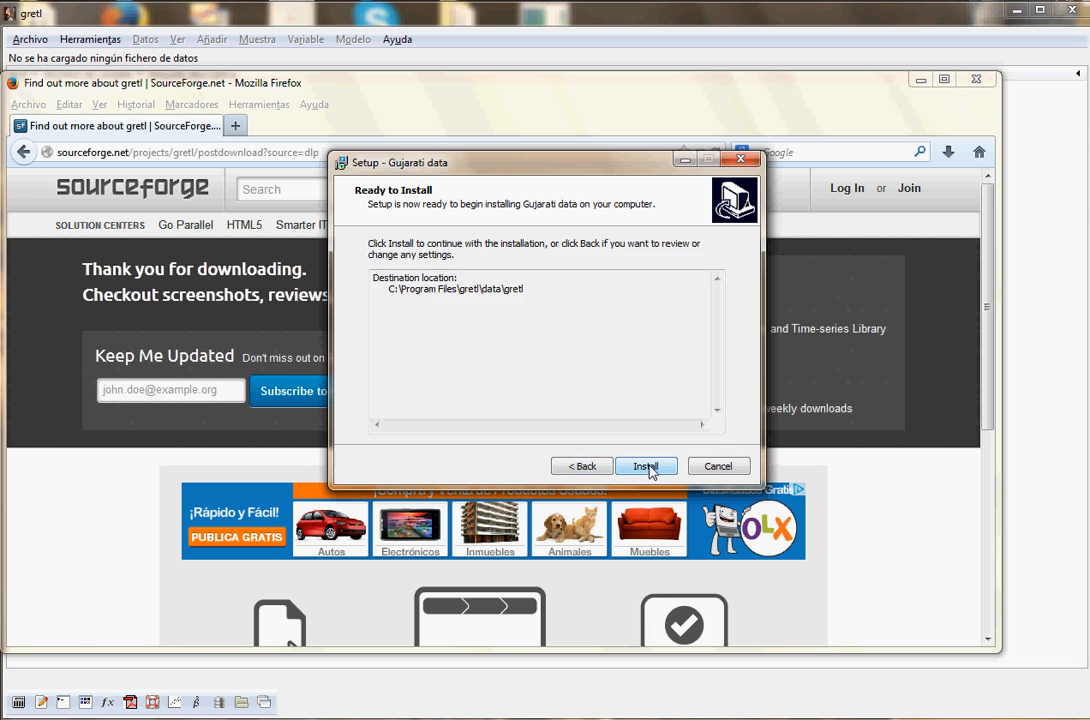
{"action": "left_click", "coordinate": [647, 467]}
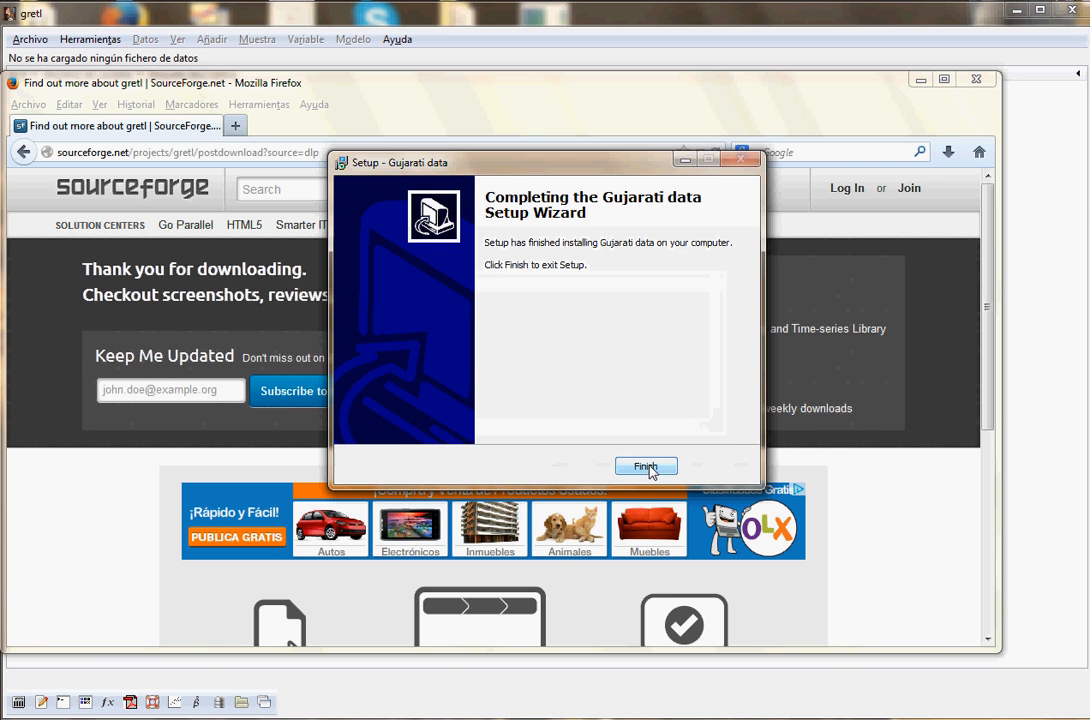
{"action": "left_click", "coordinate": [646, 467]}
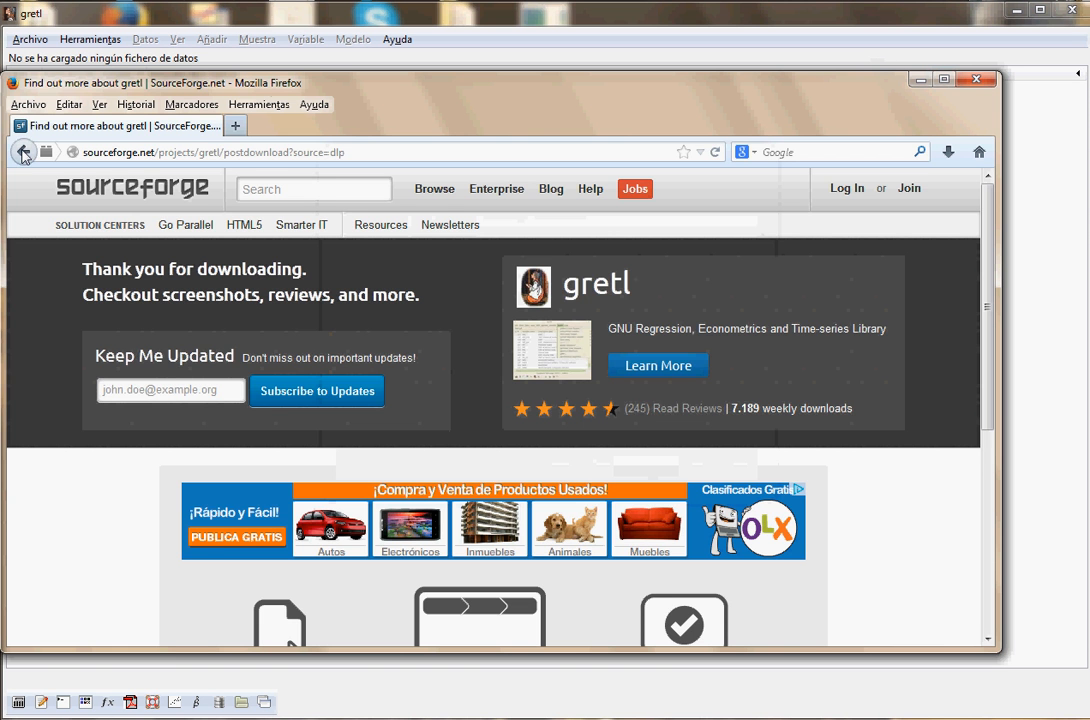
Return to the "Data for gretl" page, look through the rest of the textbook datasets table and minimize Firefox
{"action": "left_click", "coordinate": [23, 153]}
{"action": "left_click", "coordinate": [23, 153]}
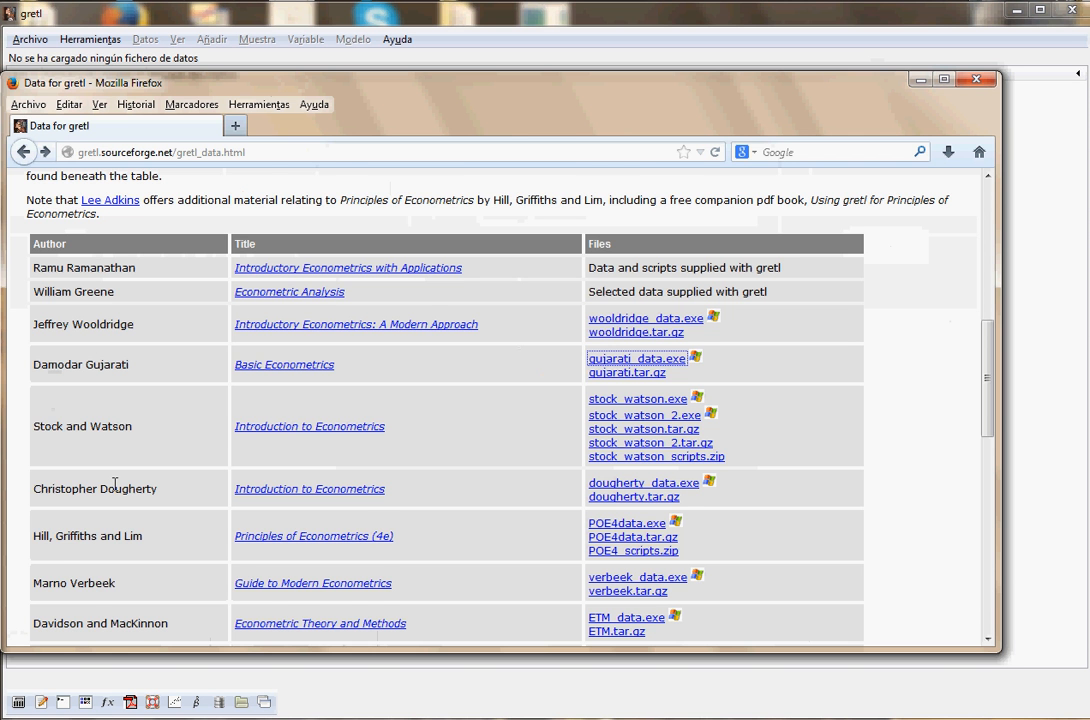
{"action": "scroll", "coordinate": [122, 513], "scroll_direction": "down", "scroll_amount": 1}
{"action": "scroll", "coordinate": [122, 513], "scroll_direction": "down", "scroll_amount": 3}
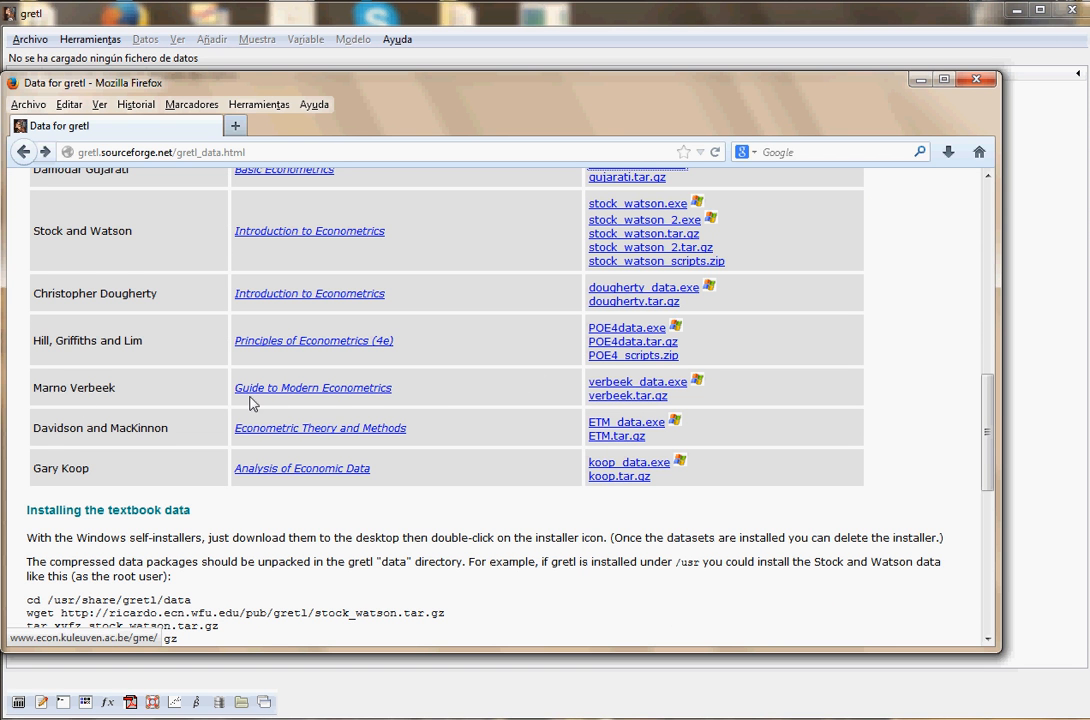
{"action": "left_click", "coordinate": [920, 80]}
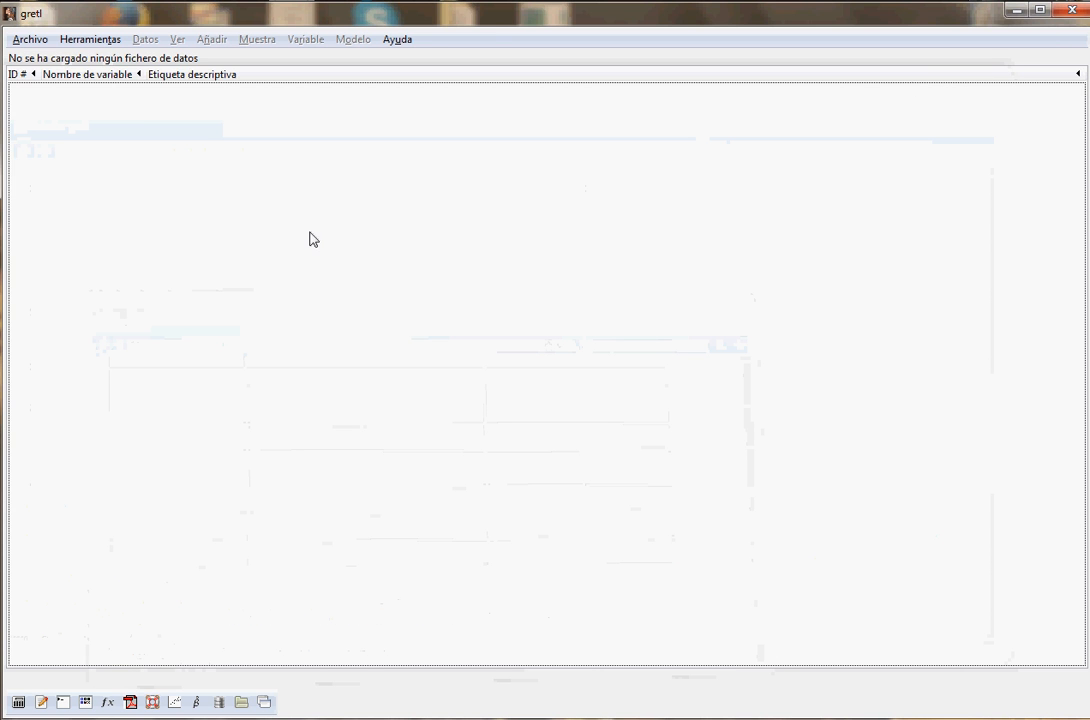
Open gretl's sample data files to check for the Gujarati collection and close the list window
{"action": "left_click", "coordinate": [36, 41]}
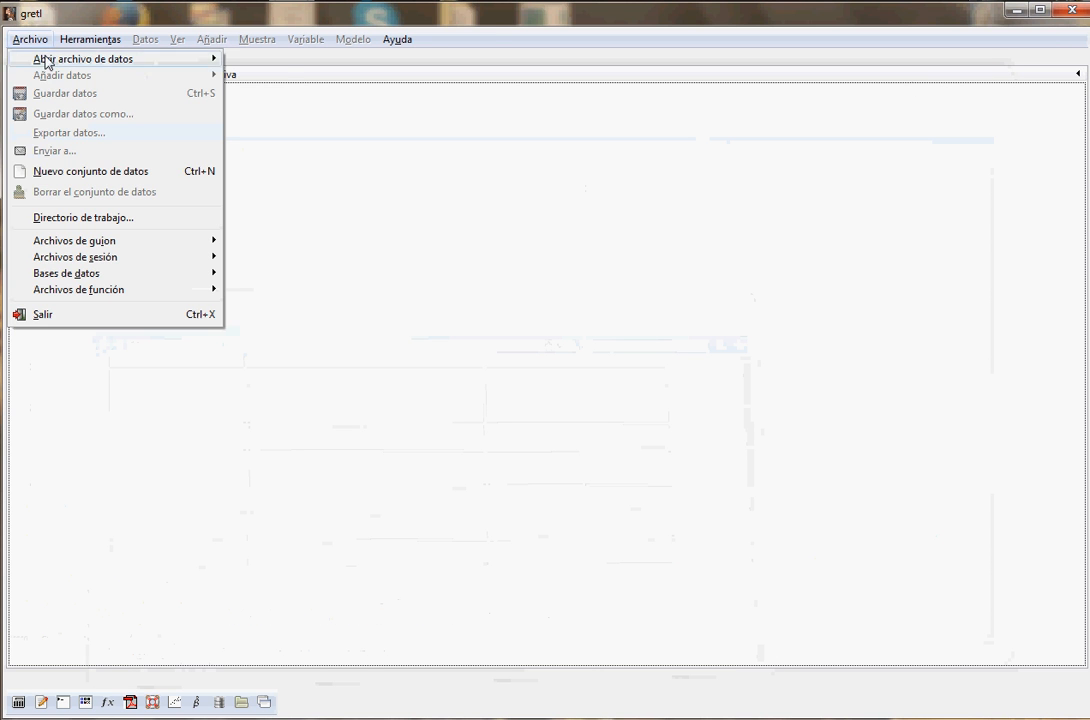
{"action": "mouse_move", "coordinate": [187, 67]}
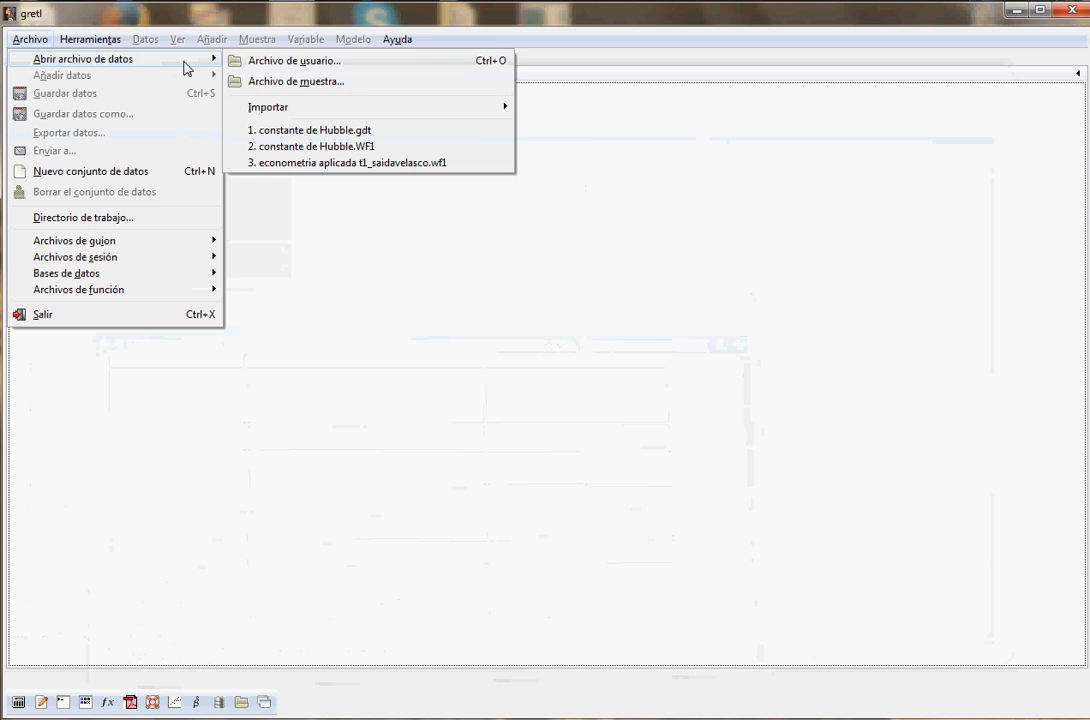
{"action": "left_click", "coordinate": [275, 82]}
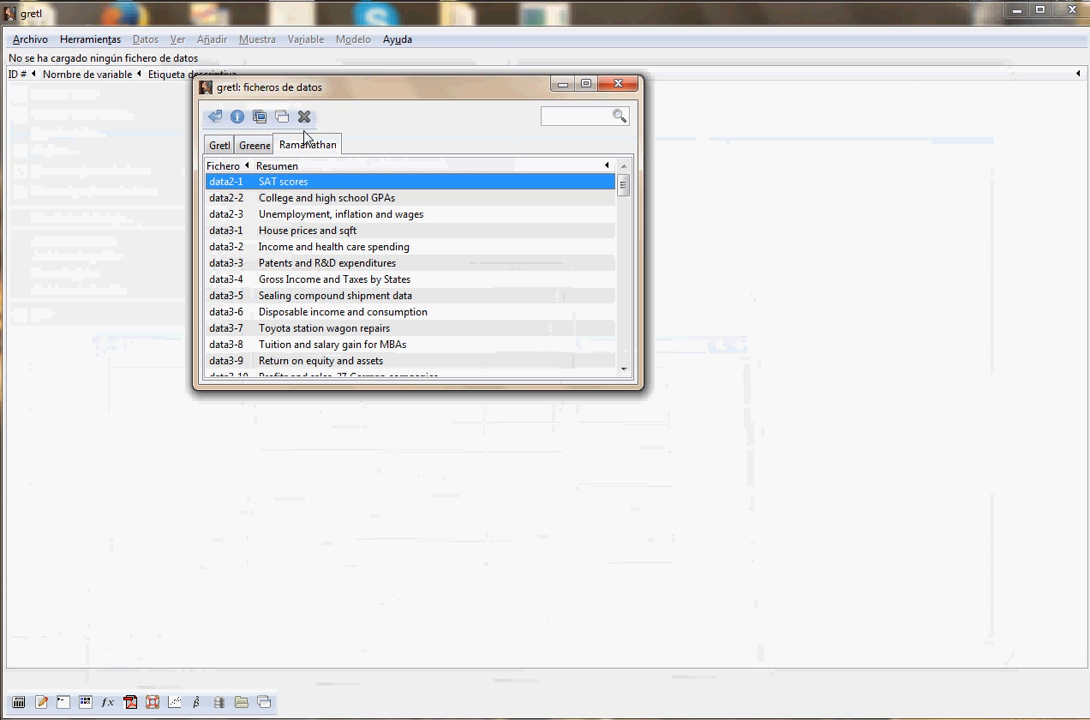
{"action": "left_click", "coordinate": [617, 88]}
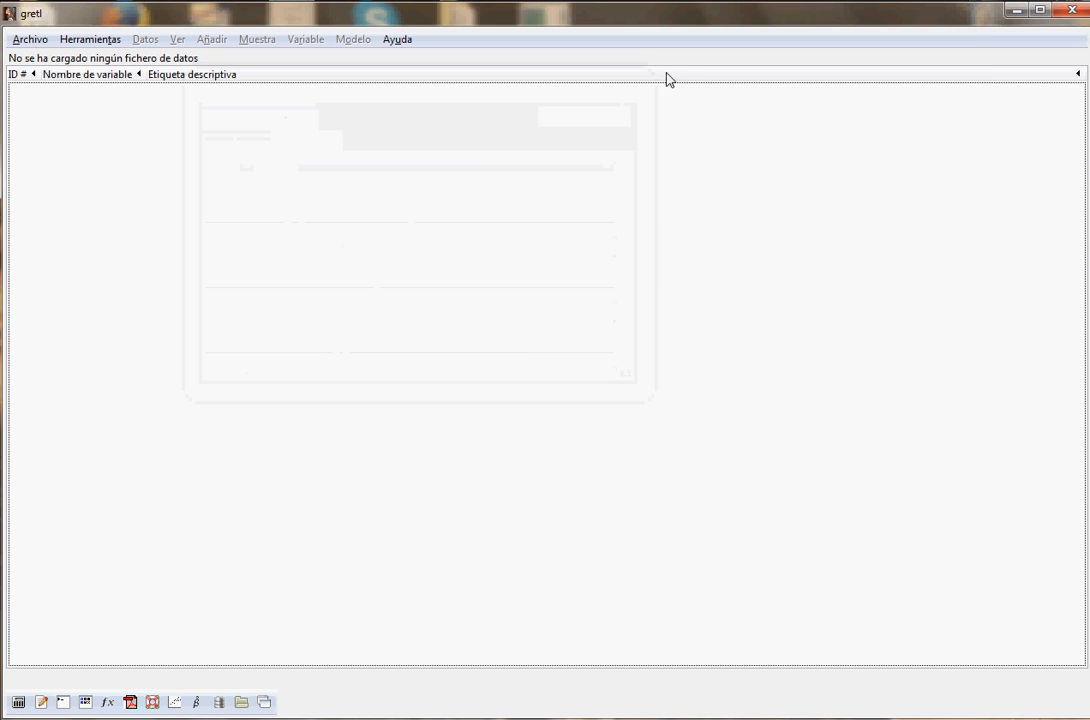
Close gretl, restart it from the desktop and enlarge its window to fill the screen
{"action": "left_click", "coordinate": [1073, 12]}
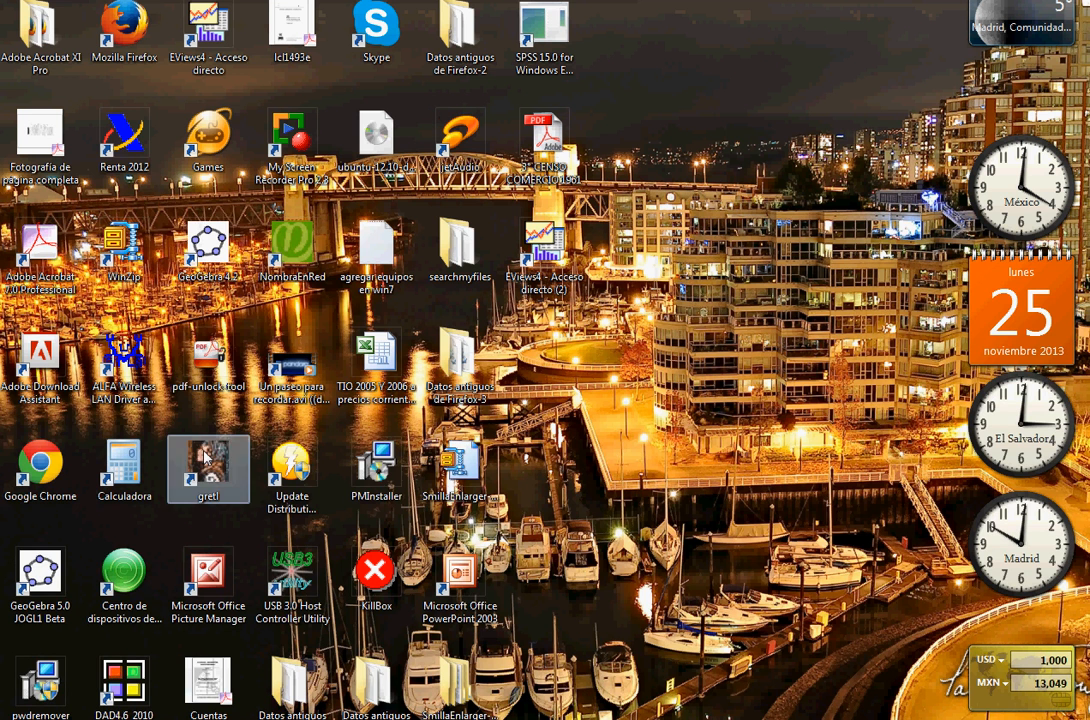
{"action": "double_click", "coordinate": [205, 457]}
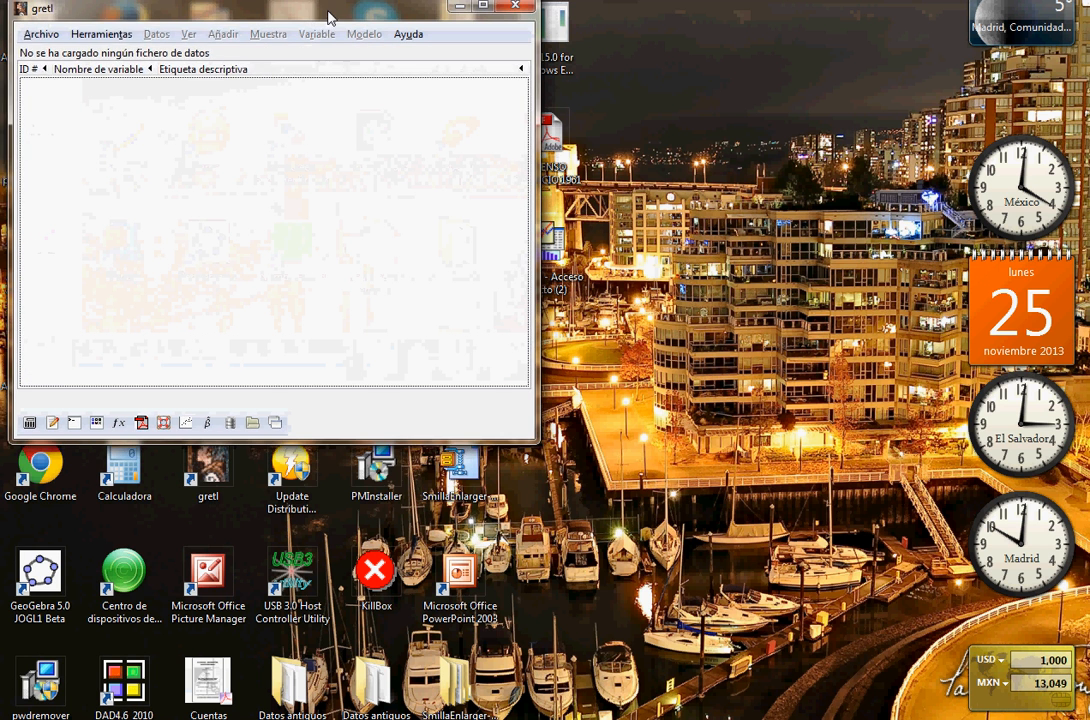
{"action": "left_click_drag", "start_coordinate": [531, 454], "coordinate": [1088, 716]}
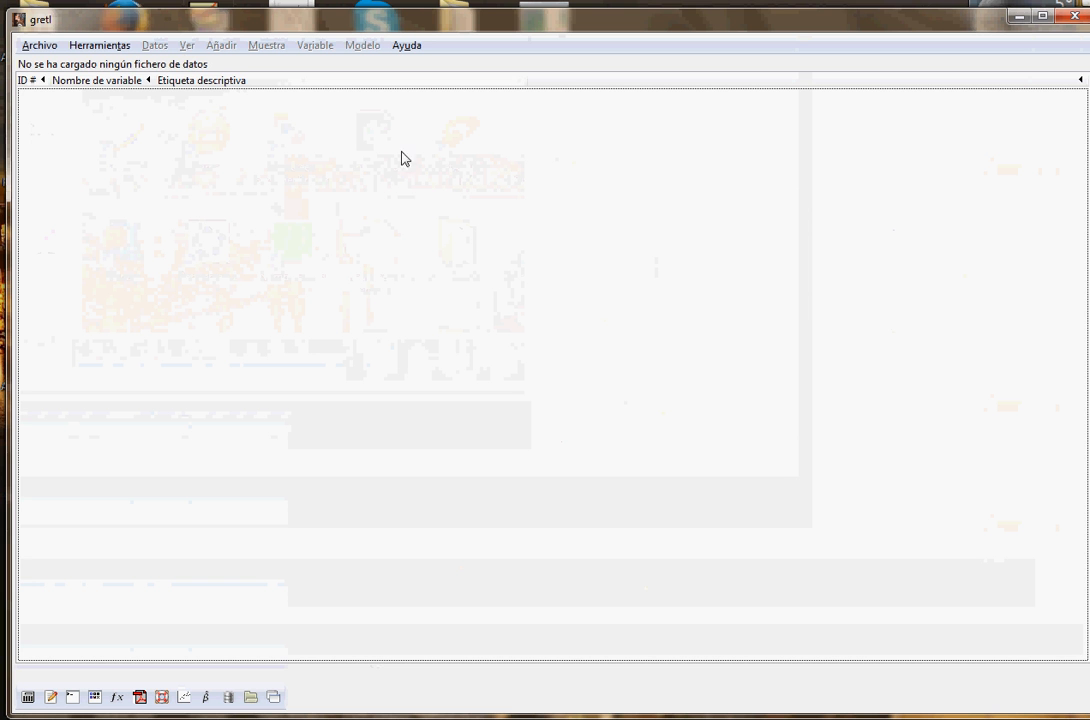
{"action": "left_click_drag", "start_coordinate": [5, 107], "coordinate": [0, 95]}
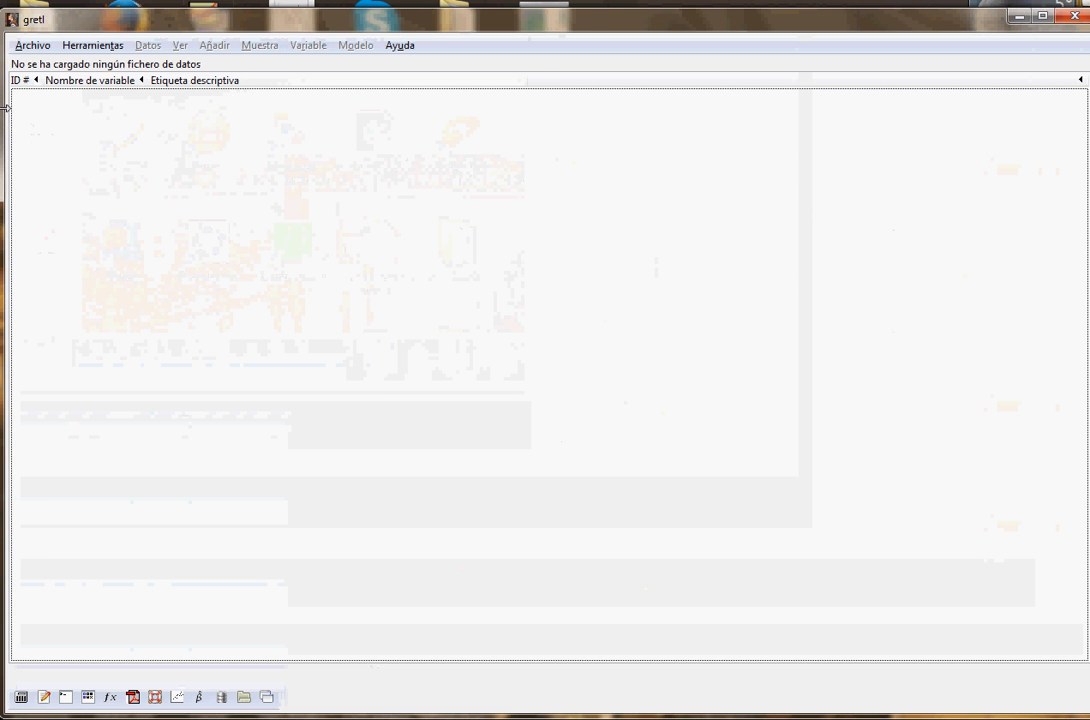
Open the sample data files in the restarted gretl, display the Gujarati collection and move the list window fully into view
{"action": "left_click", "coordinate": [40, 45]}
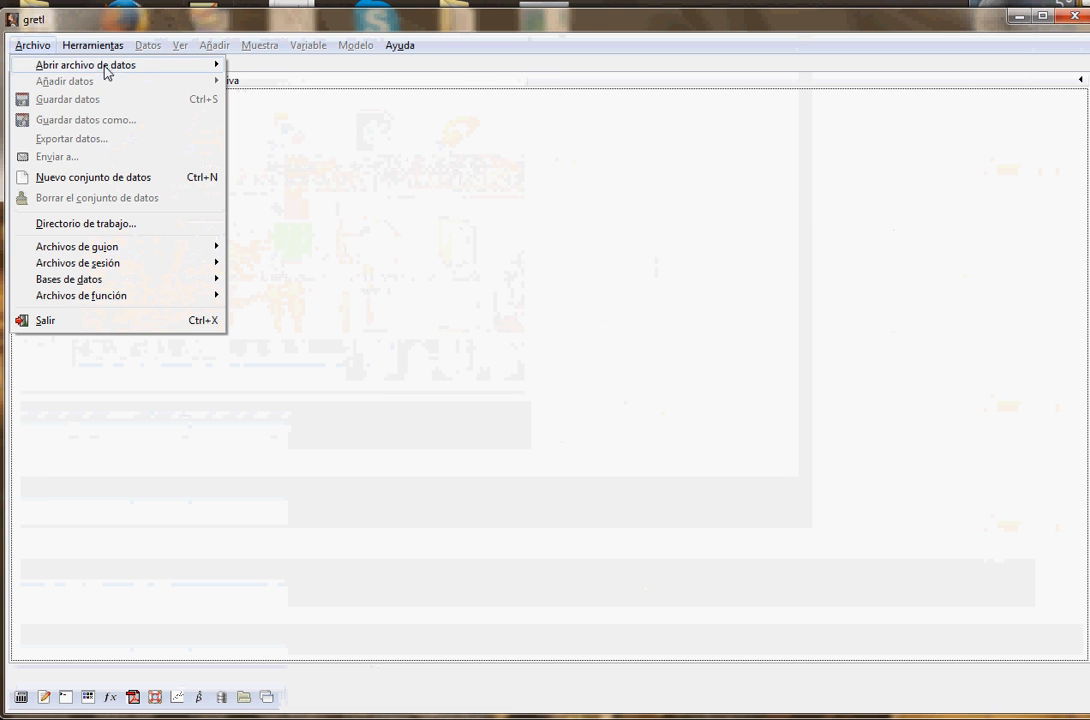
{"action": "mouse_move", "coordinate": [129, 71]}
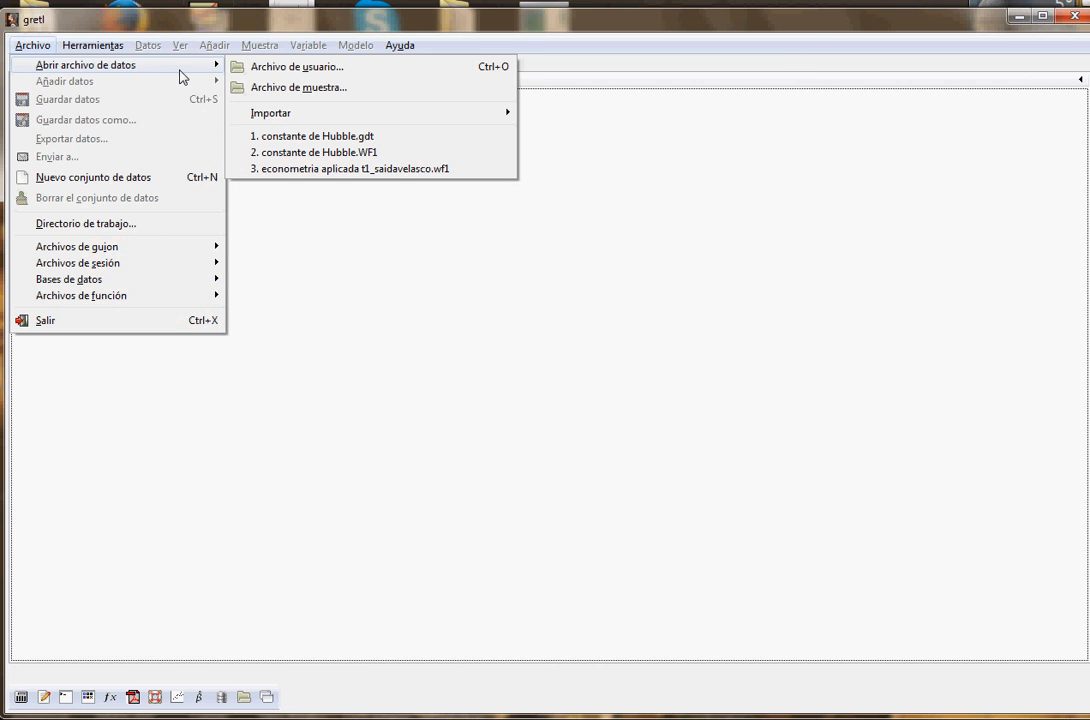
{"action": "left_click", "coordinate": [320, 88]}
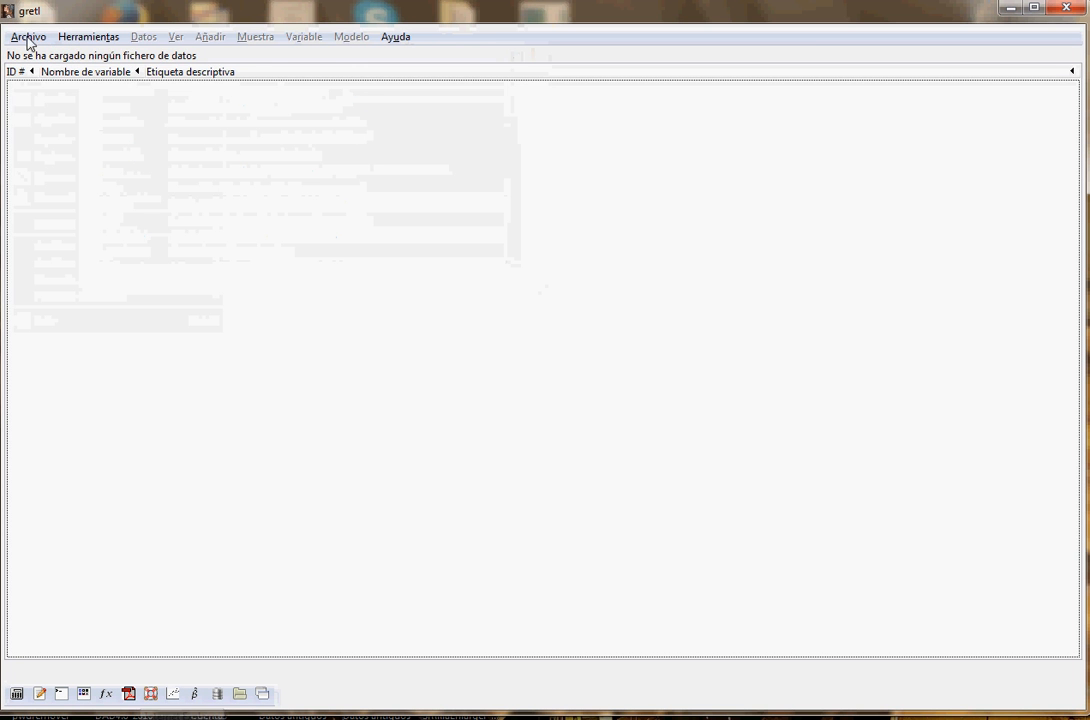
{"action": "left_click", "coordinate": [28, 40]}
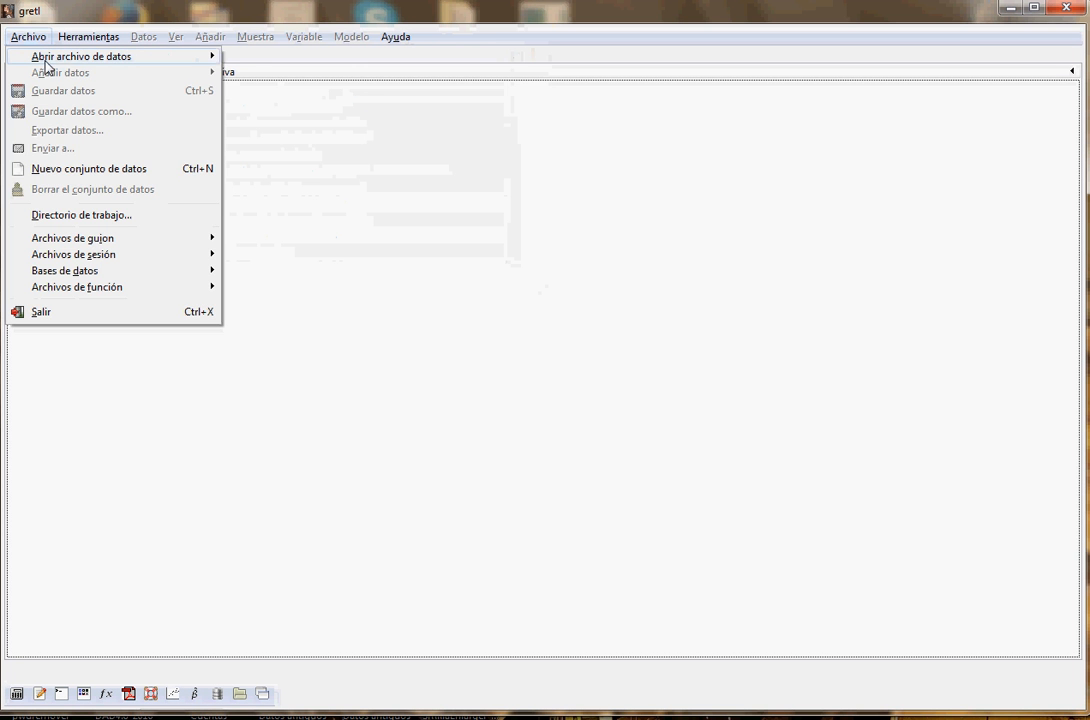
{"action": "mouse_move", "coordinate": [160, 56]}
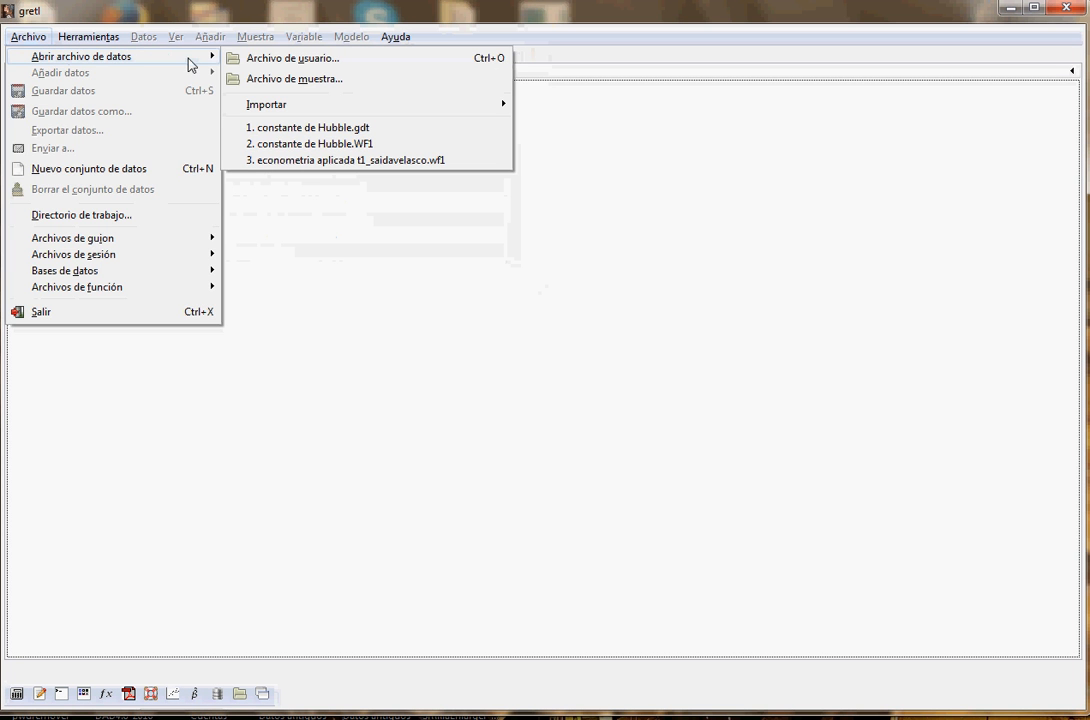
{"action": "left_click", "coordinate": [259, 83]}
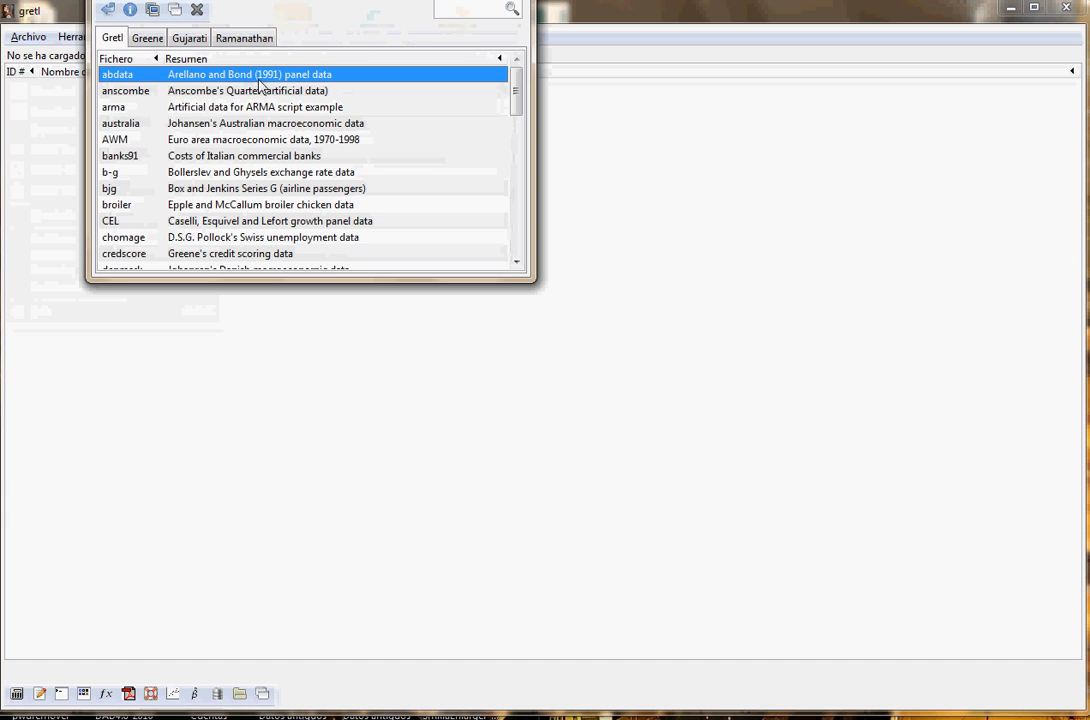
{"action": "left_click", "coordinate": [191, 41]}
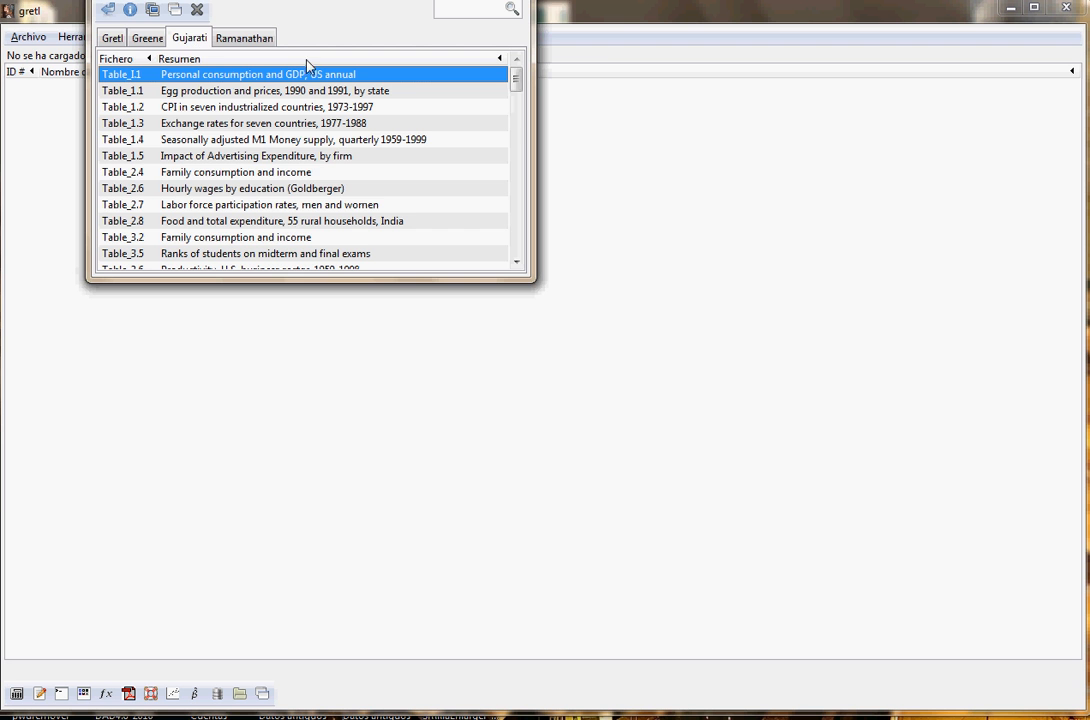
{"action": "left_click_drag", "start_coordinate": [297, 1], "coordinate": [369, 106]}
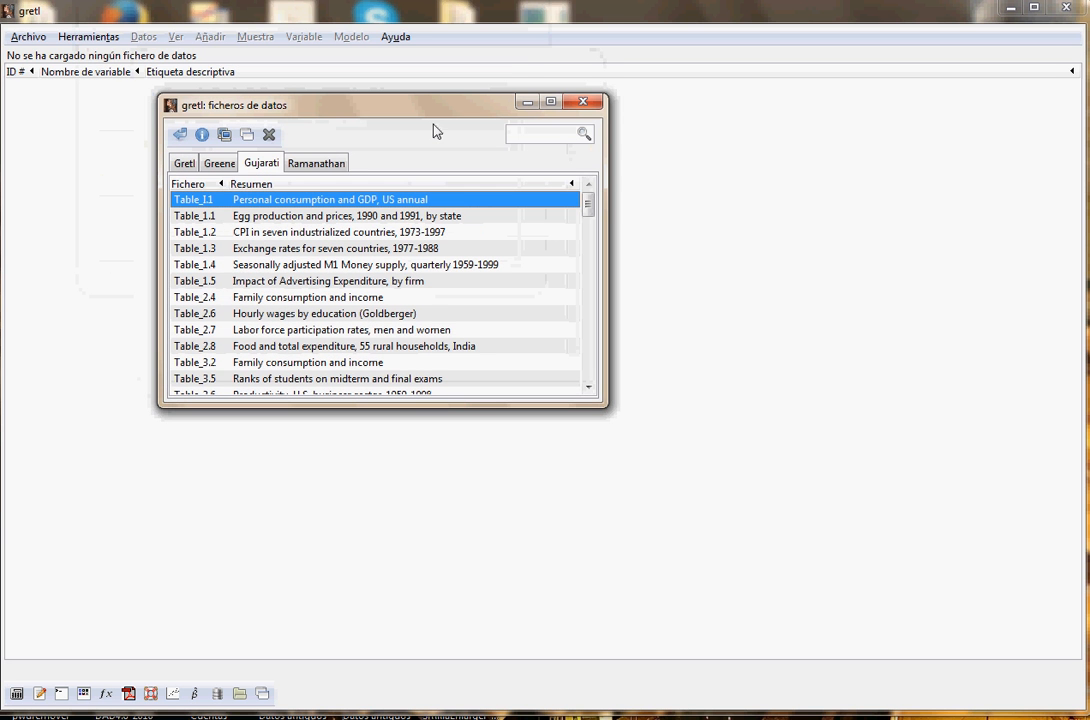
Enlarge the data file list window and open the Gujarati dataset Table_3.2, "Family consumption and income"
{"action": "left_click_drag", "start_coordinate": [601, 407], "coordinate": [842, 652]}
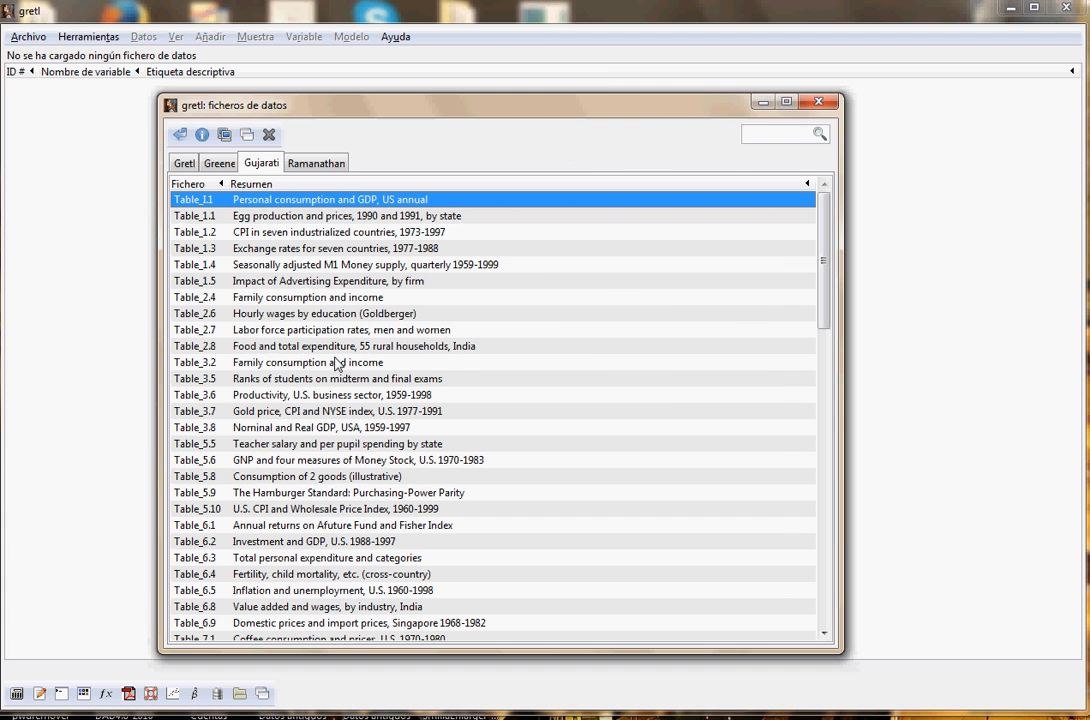
{"action": "double_click", "coordinate": [260, 366]}
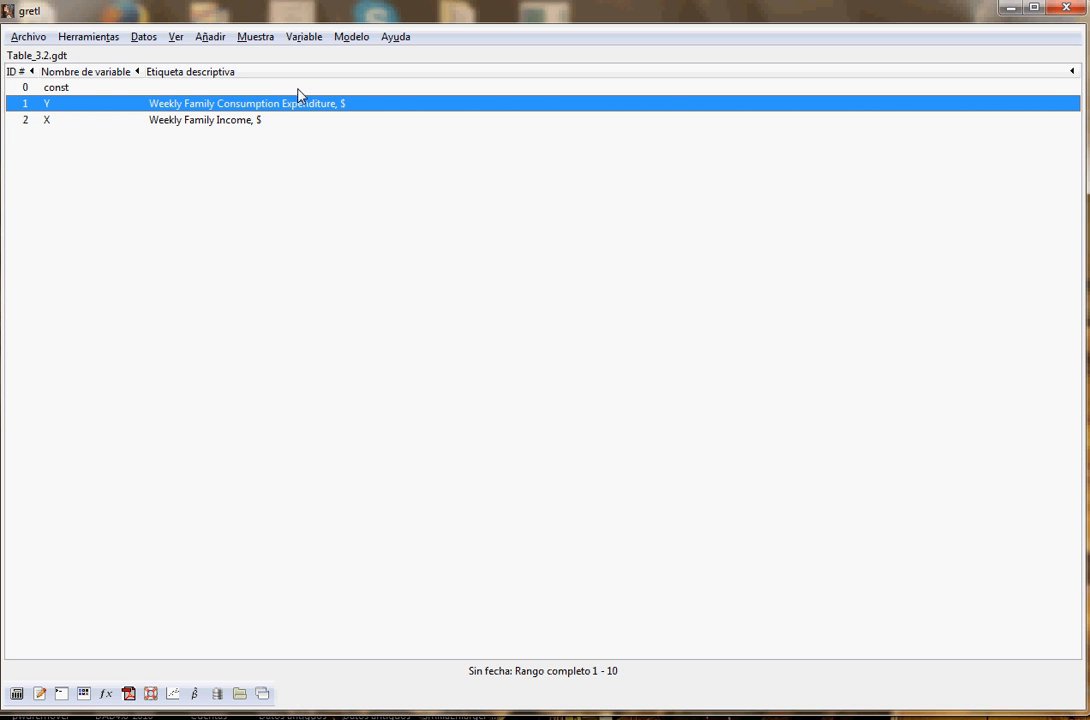
{"action": "left_click", "coordinate": [342, 35]}
{"action": "mouse_move", "coordinate": [351, 37]}
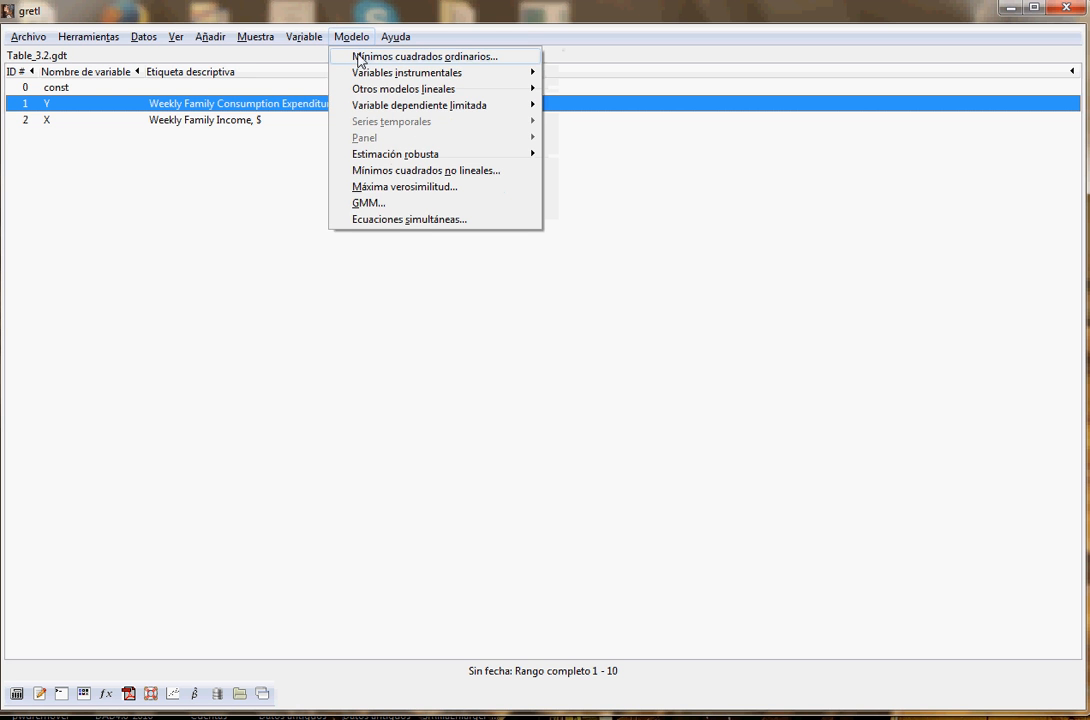
{"action": "left_click", "coordinate": [358, 62]}
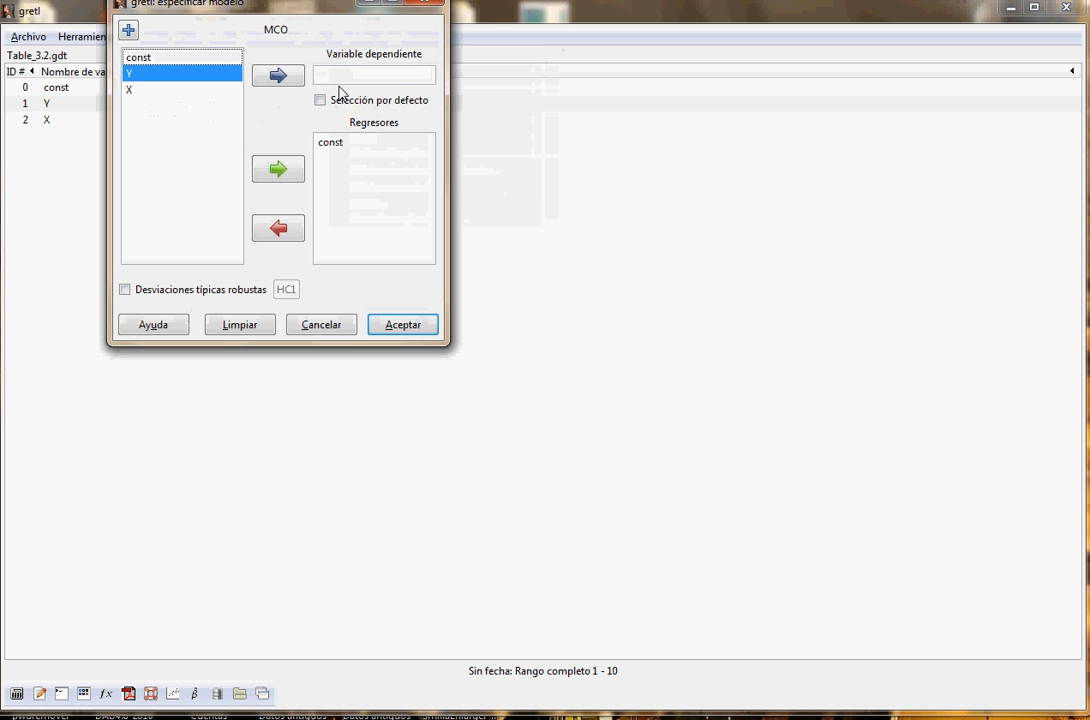
{"action": "left_click", "coordinate": [272, 80]}
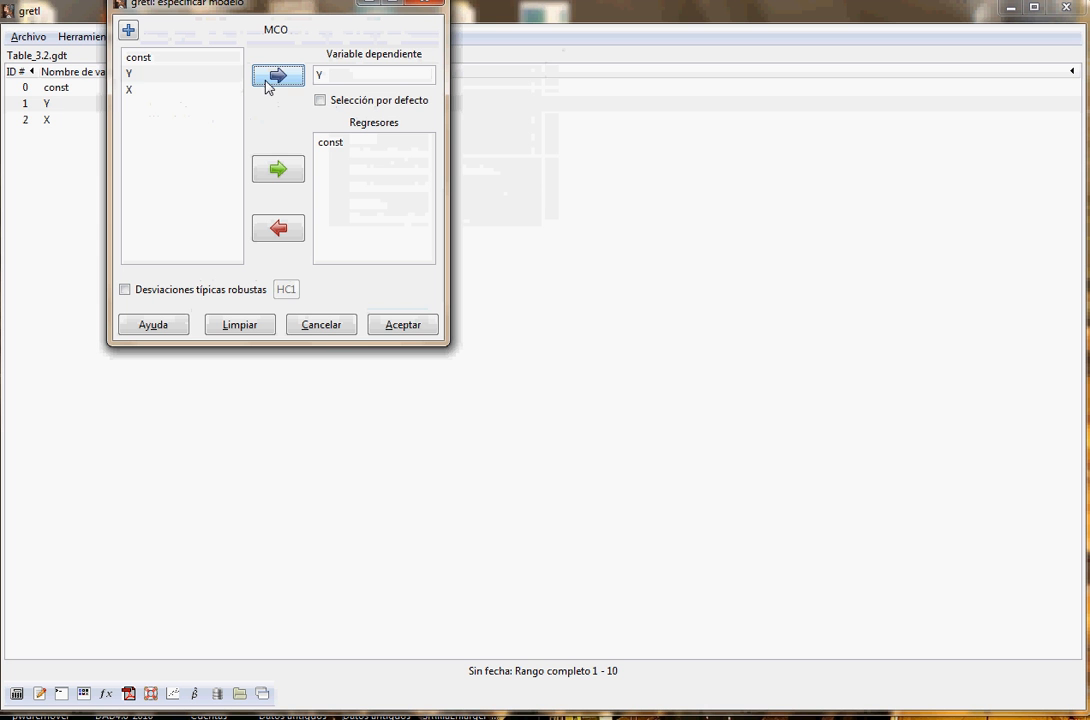
{"action": "left_click", "coordinate": [128, 90]}
{"action": "left_click", "coordinate": [279, 172]}
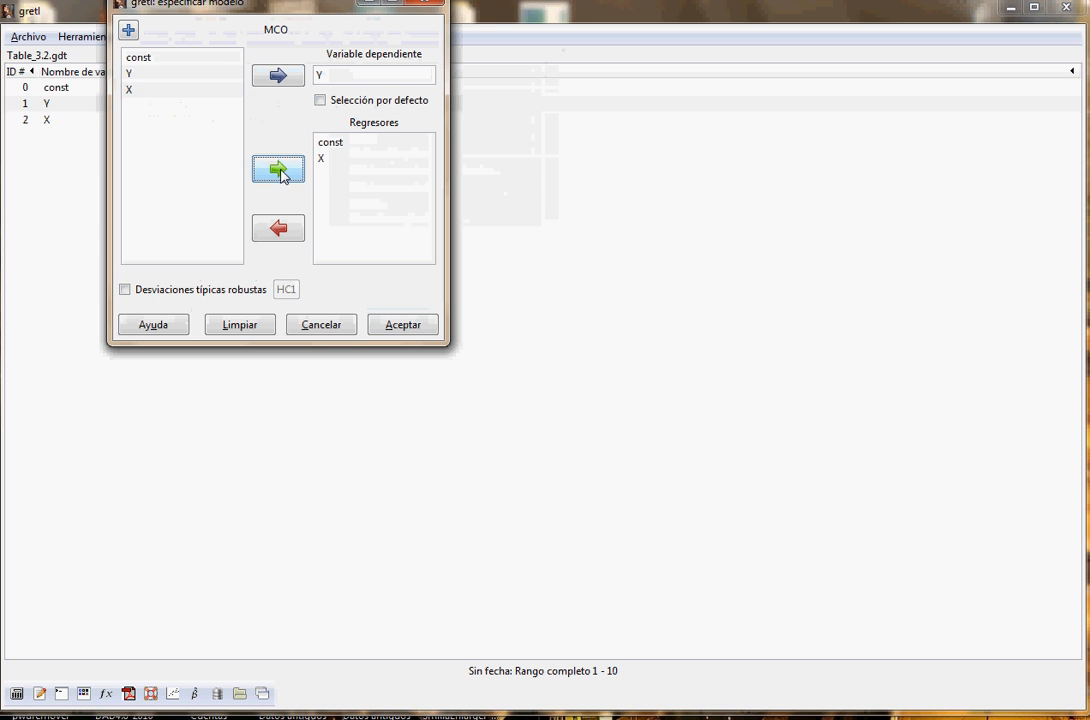
{"action": "left_click_drag", "start_coordinate": [263, 10], "coordinate": [455, 134]}
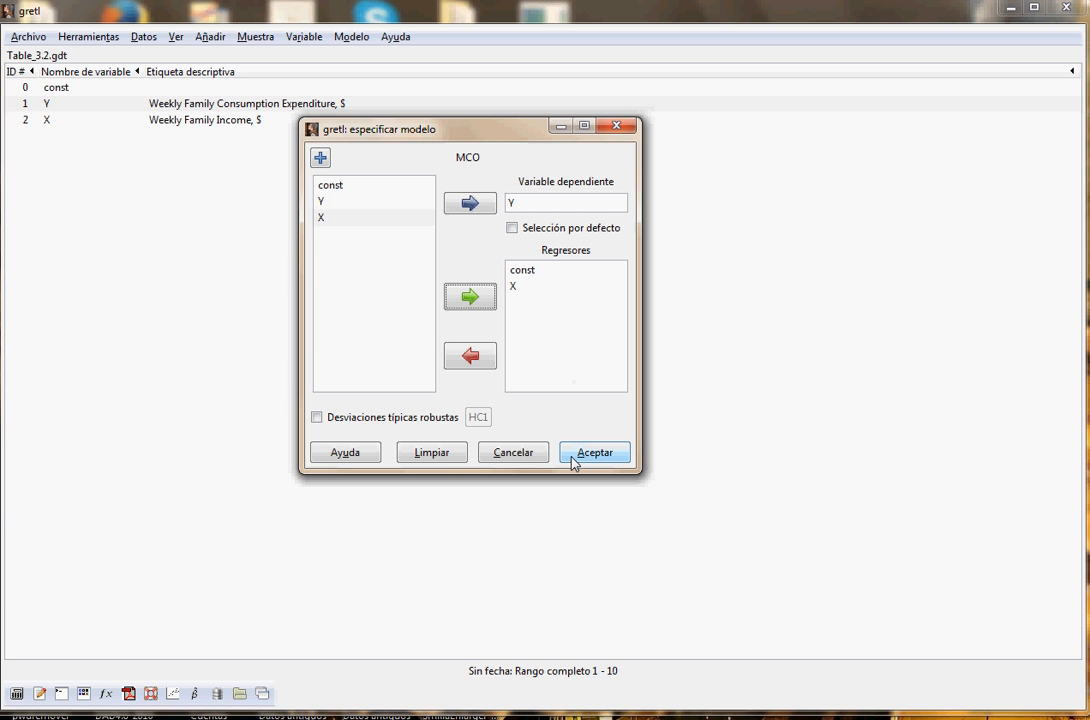
{"action": "left_click", "coordinate": [516, 461]}
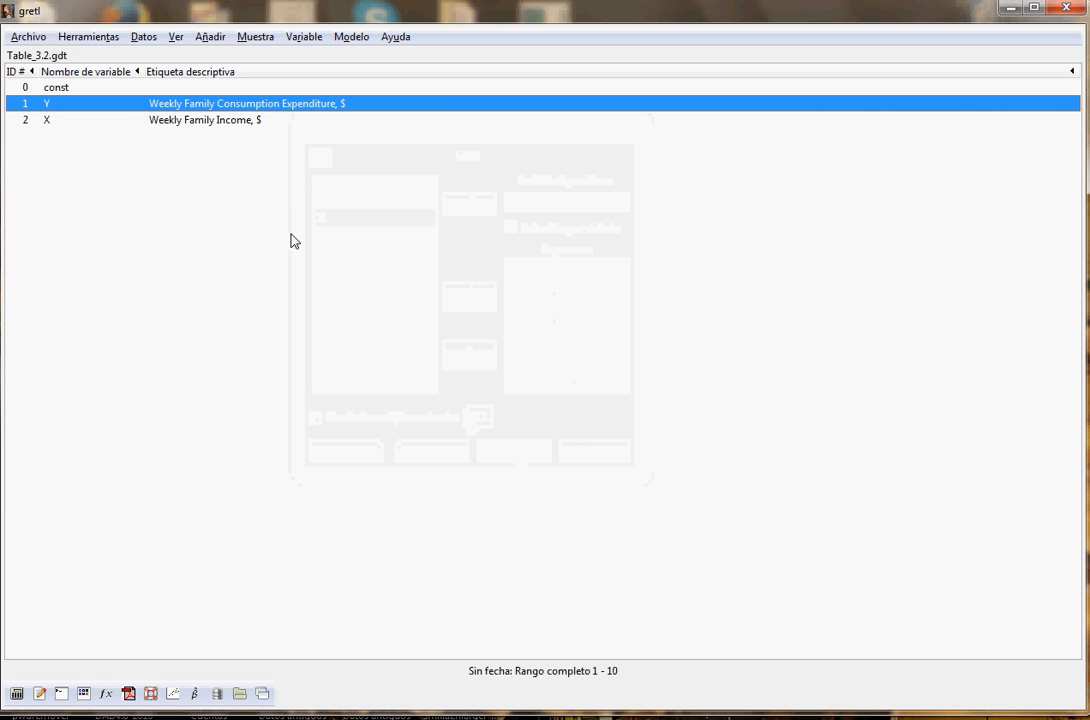
Plot Y against X as a two-variable XY graph with X on the x-axis, look at it and close it
{"action": "left_click", "coordinate": [82, 119], "text": "ctrl"}
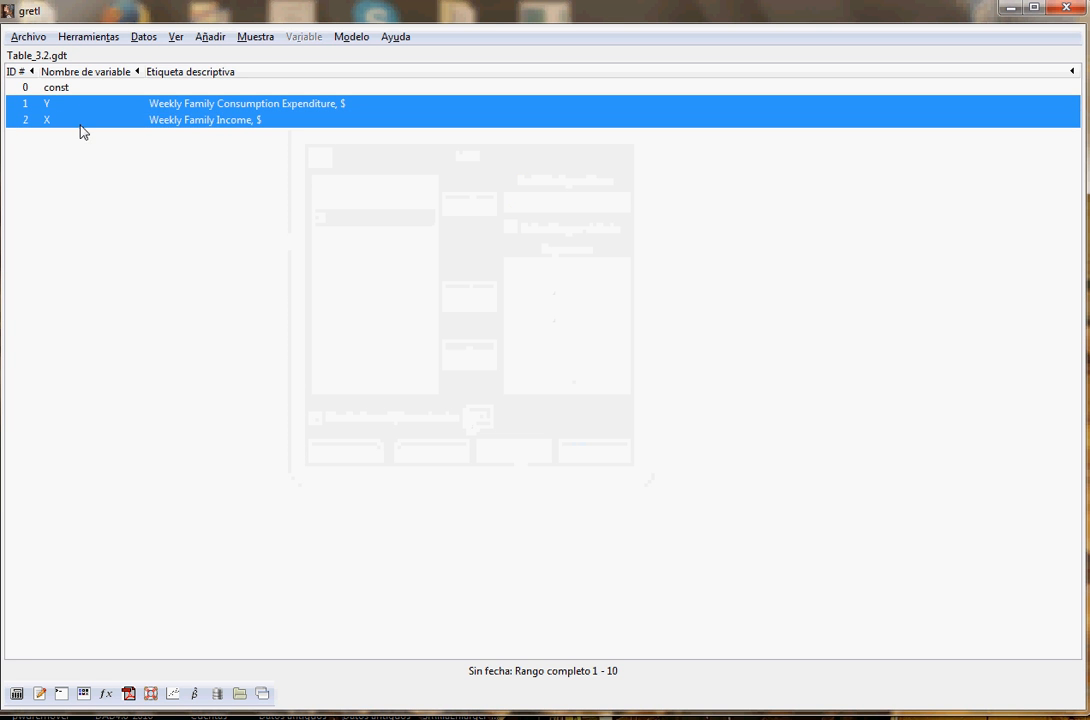
{"action": "right_click", "coordinate": [80, 122]}
{"action": "left_click", "coordinate": [150, 112]}
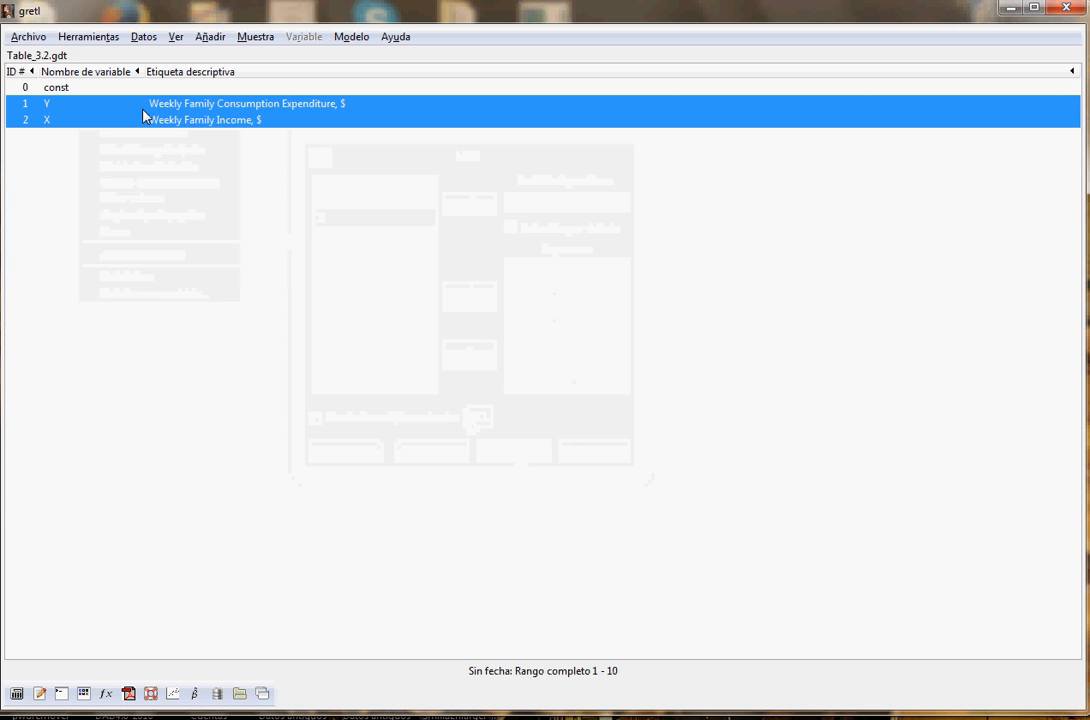
{"action": "right_click", "coordinate": [126, 107]}
{"action": "left_click", "coordinate": [117, 144]}
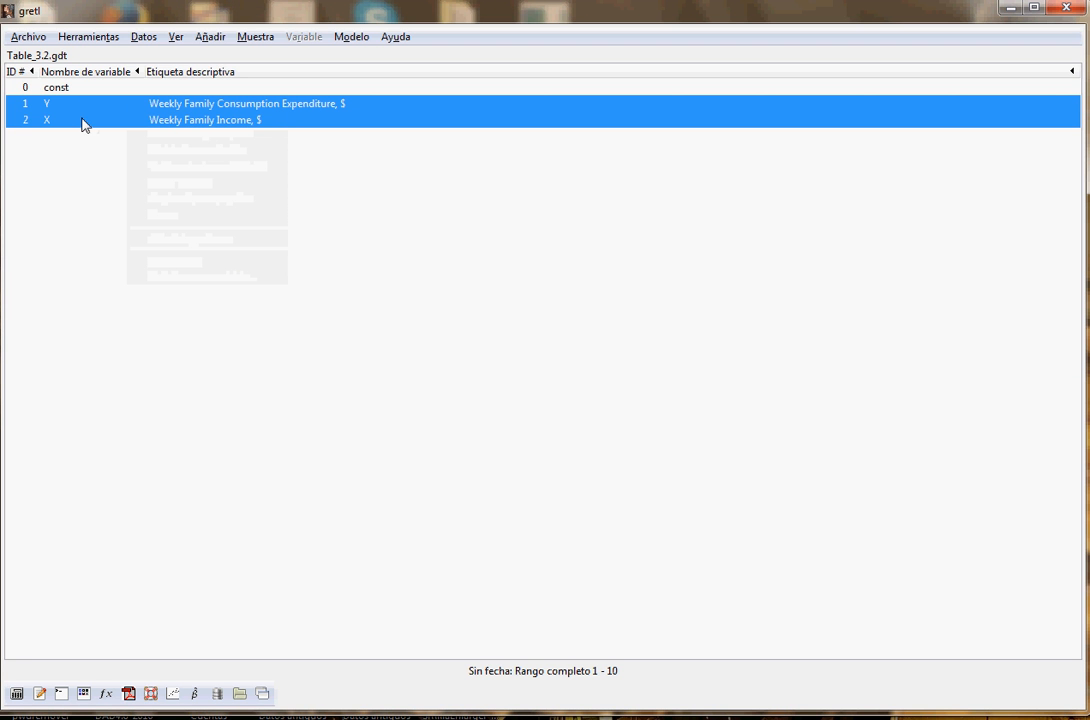
{"action": "left_click", "coordinate": [35, 89]}
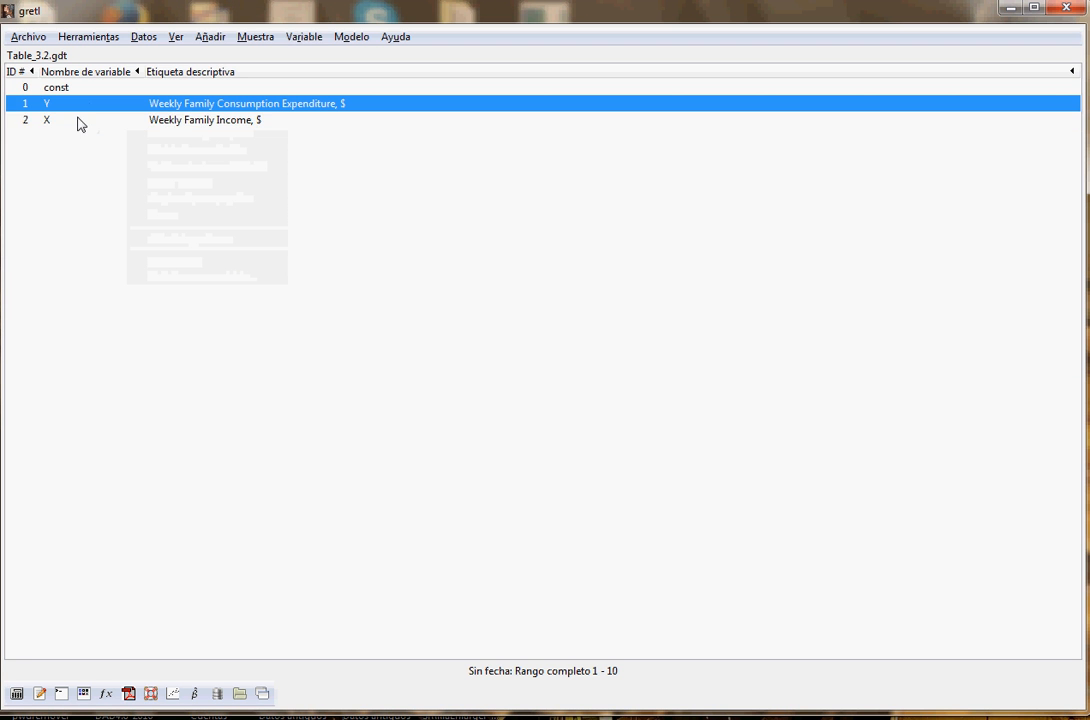
{"action": "left_click", "coordinate": [79, 122], "text": "ctrl"}
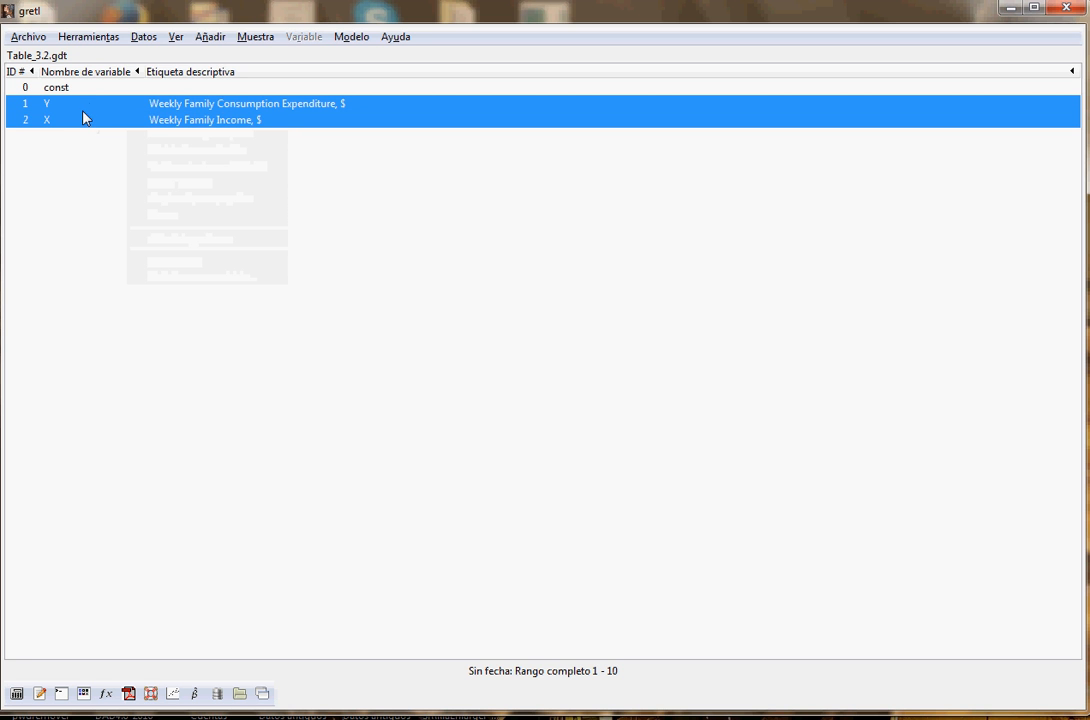
{"action": "right_click", "coordinate": [84, 119]}
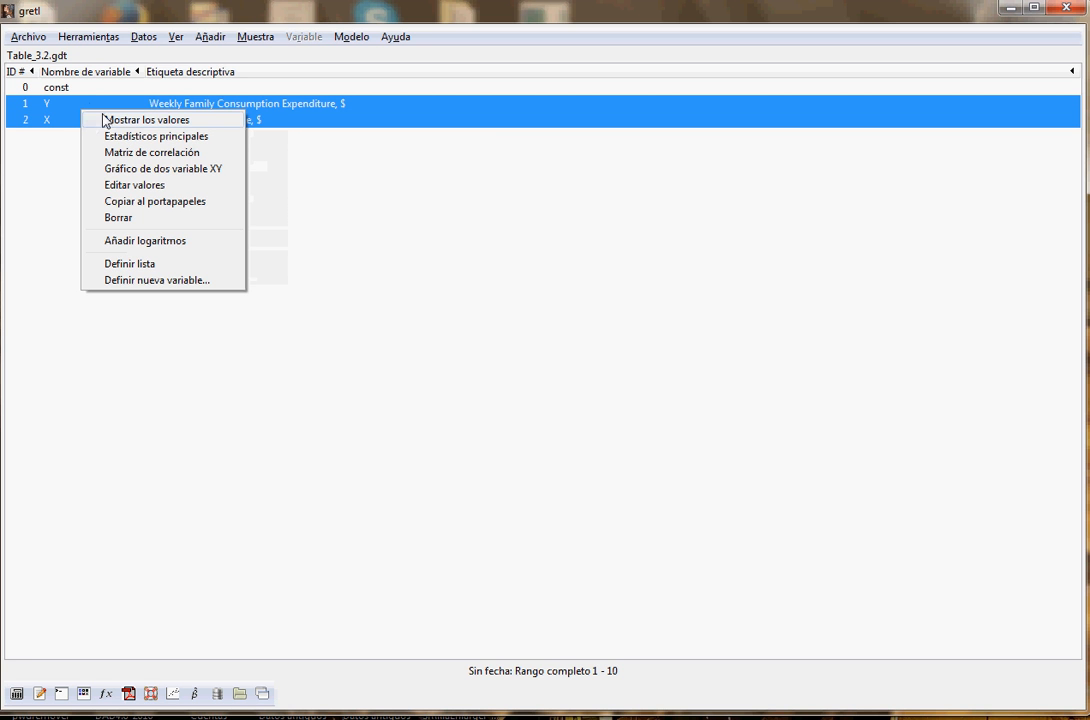
{"action": "left_click", "coordinate": [205, 178]}
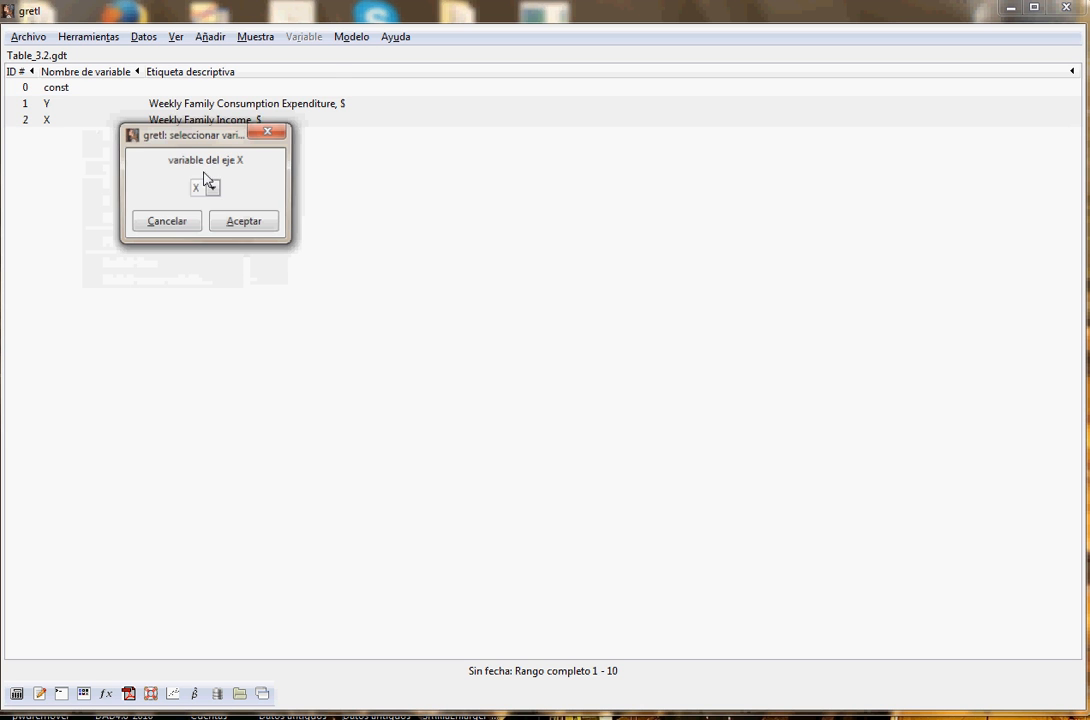
{"action": "left_click", "coordinate": [240, 223]}
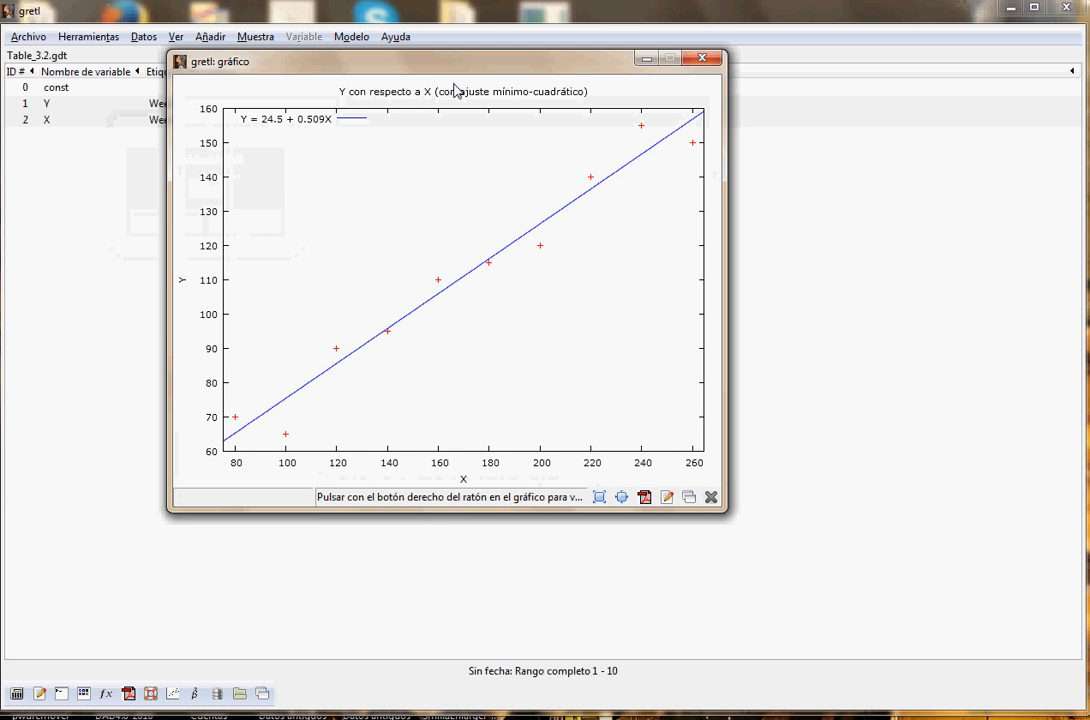
{"action": "left_click_drag", "start_coordinate": [455, 72], "coordinate": [467, 101]}
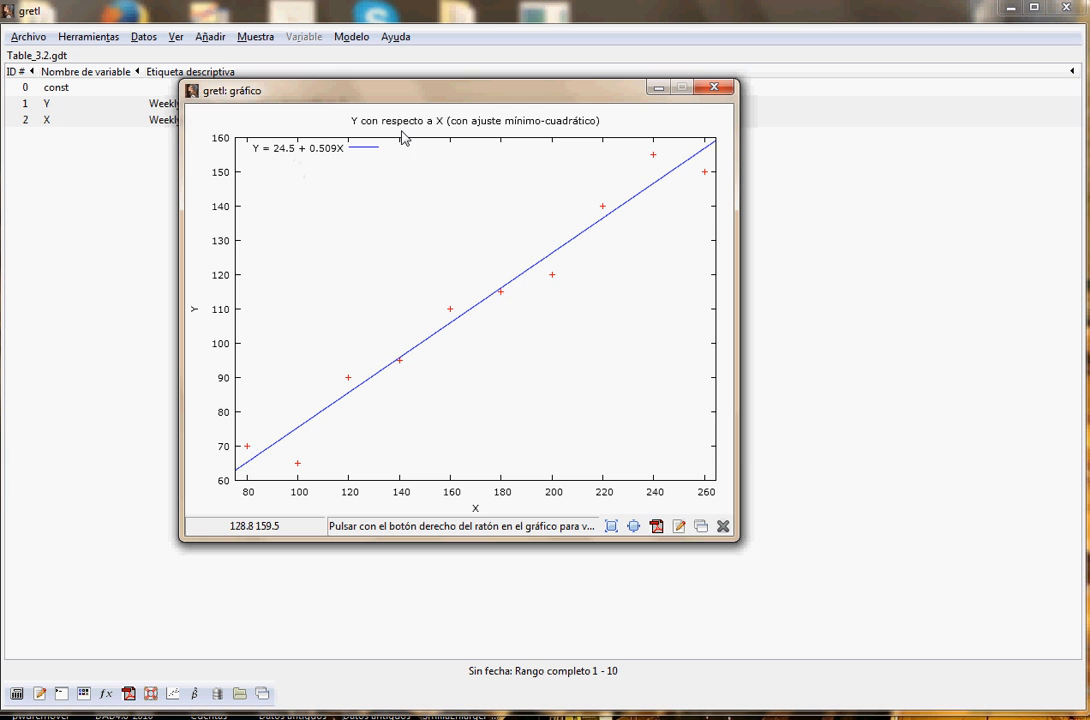
{"action": "left_click", "coordinate": [714, 87]}
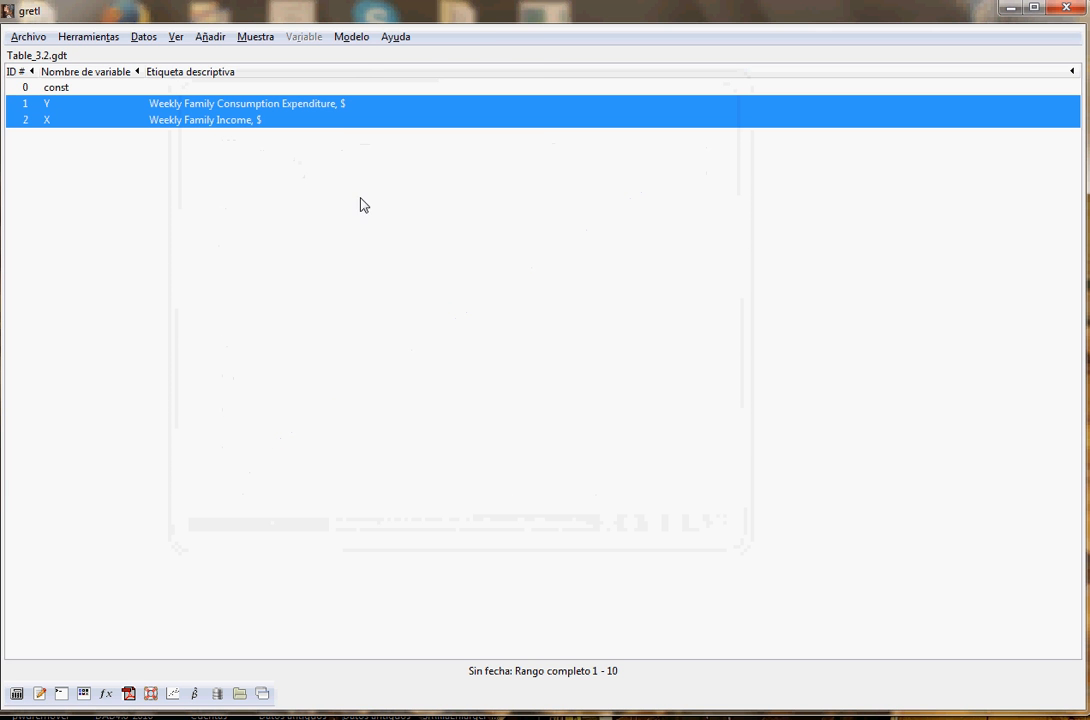
Estimate an ordinary least squares model with Y as the default dependent variable and const and X as regressors
{"action": "left_click", "coordinate": [355, 38]}
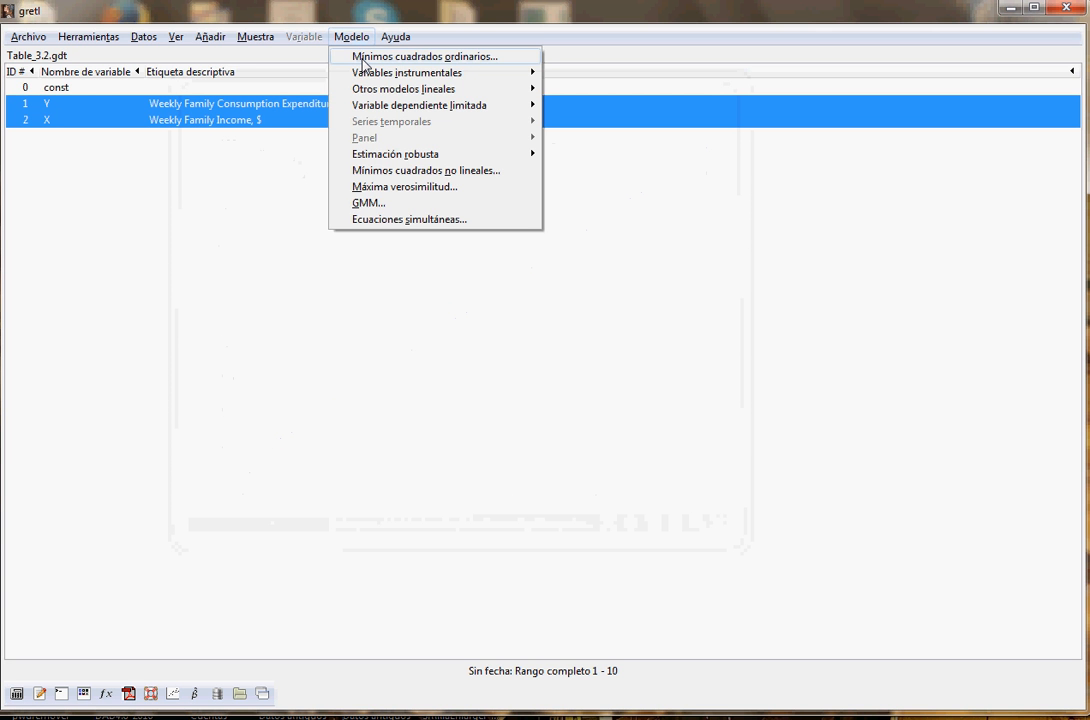
{"action": "left_click", "coordinate": [365, 63]}
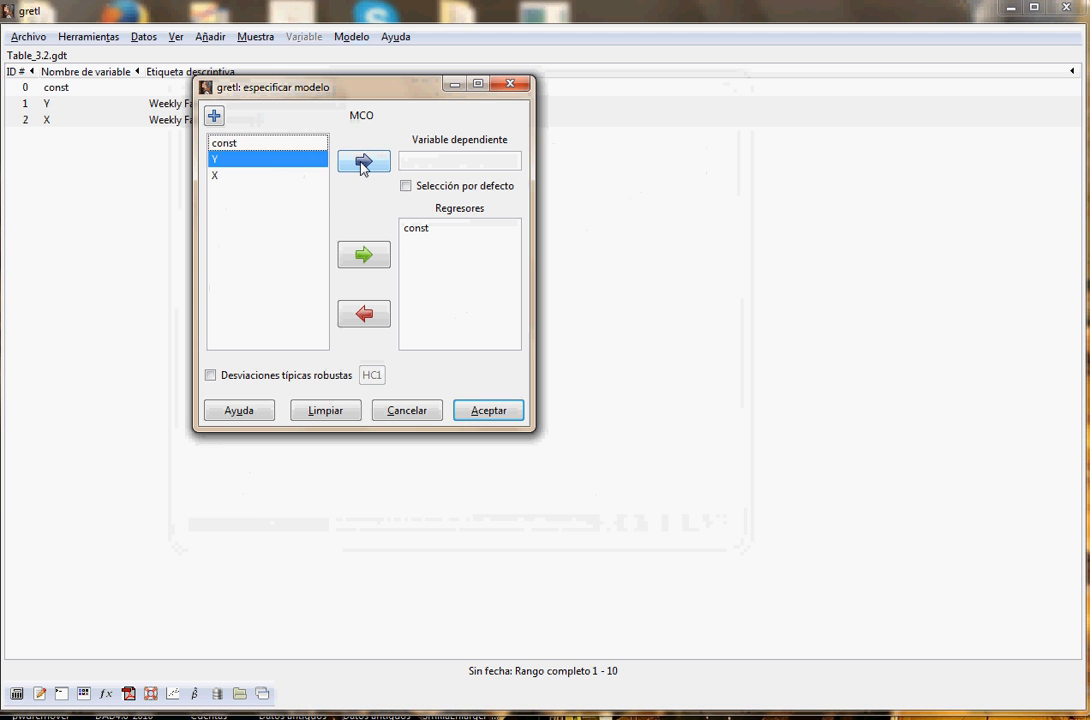
{"action": "left_click", "coordinate": [363, 163]}
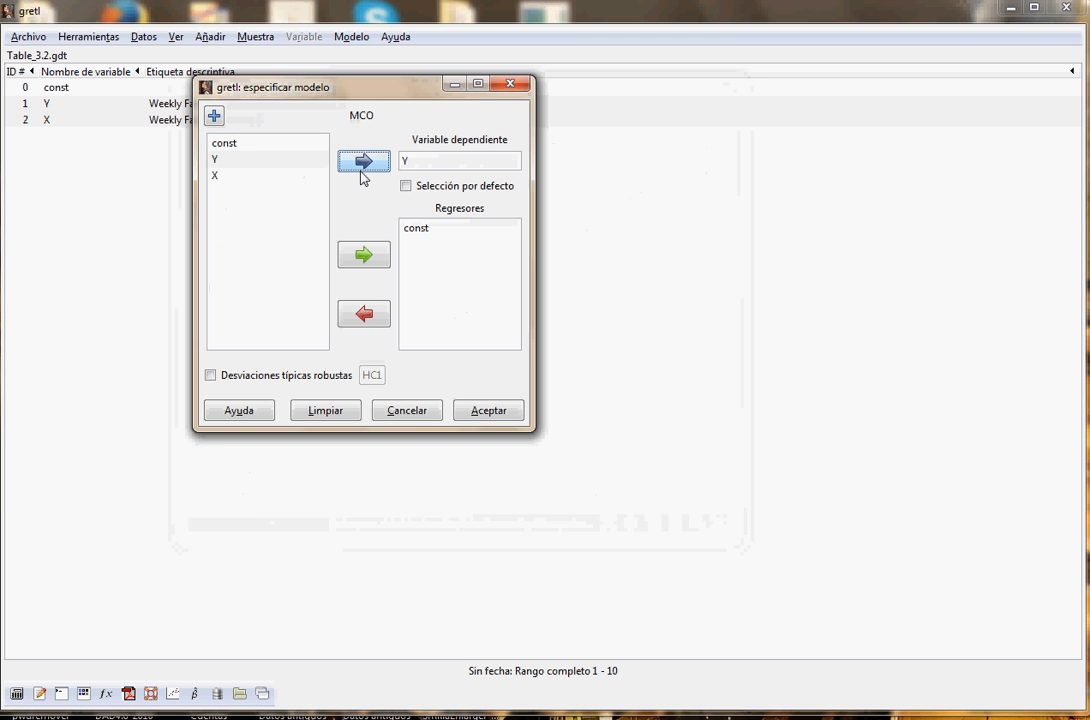
{"action": "left_click", "coordinate": [407, 189]}
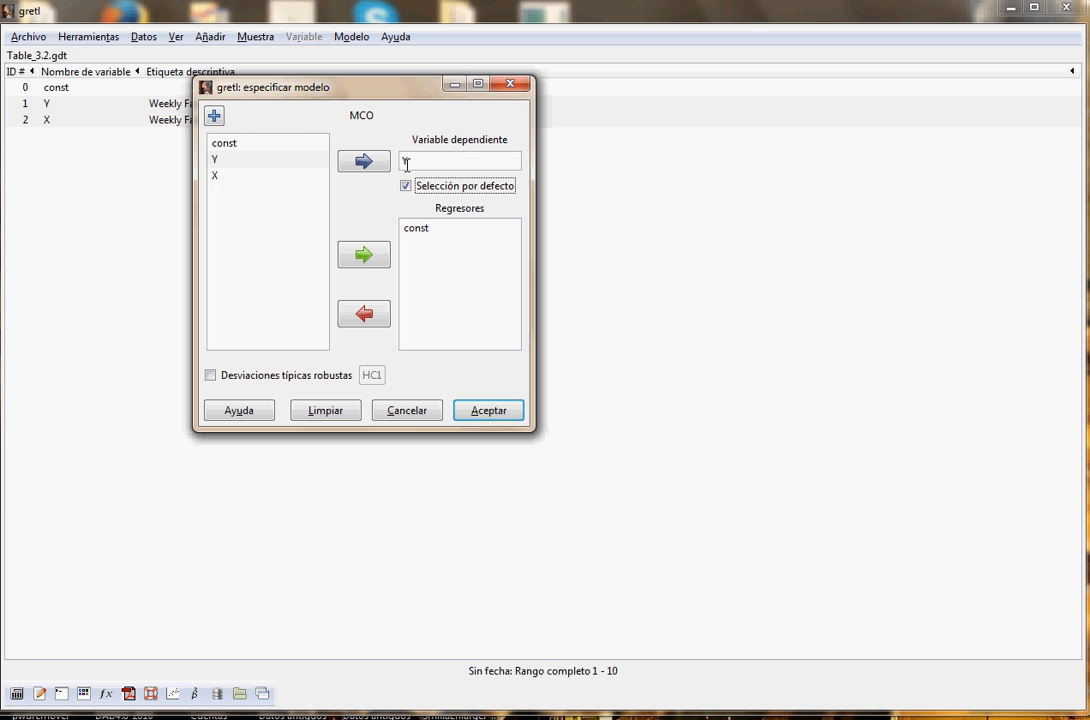
{"action": "left_click", "coordinate": [218, 176]}
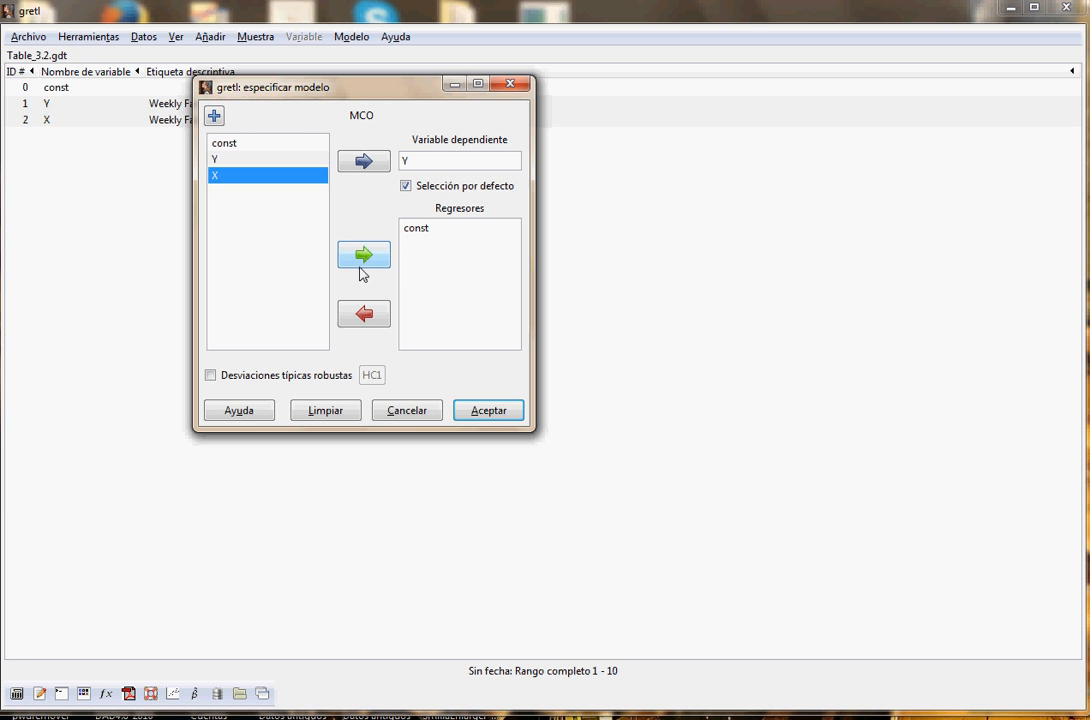
{"action": "left_click", "coordinate": [363, 256]}
{"action": "left_click", "coordinate": [487, 414]}
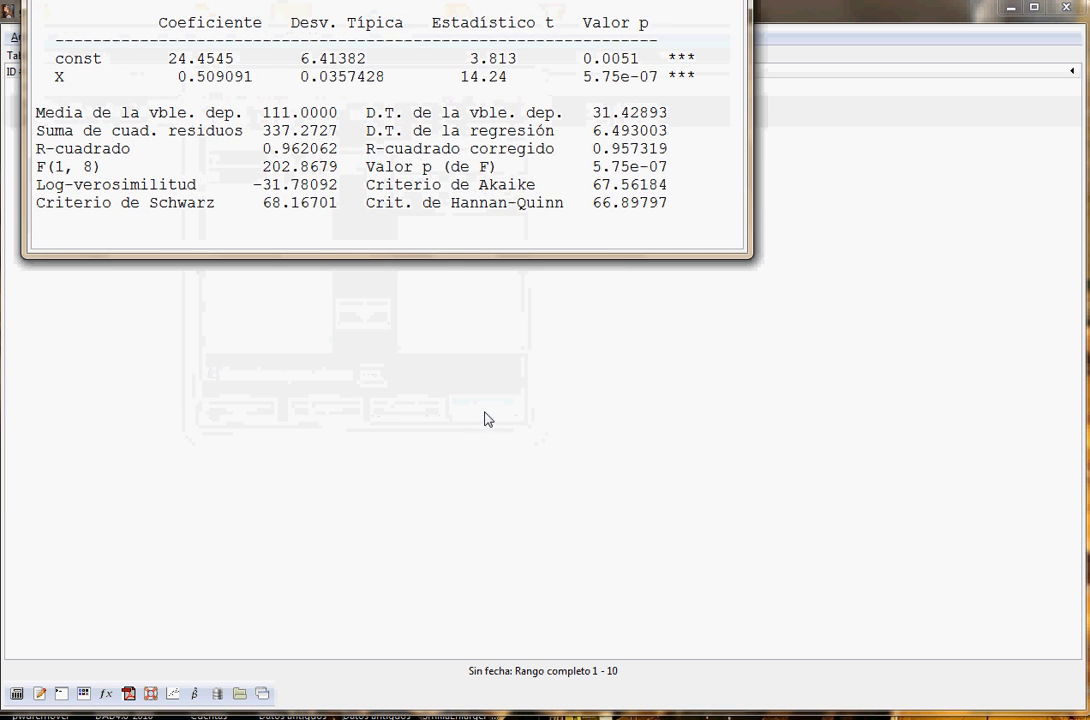
Move the model results window fully into view below the variable list and enlarge it
{"action": "left_click_drag", "start_coordinate": [450, 1], "coordinate": [532, 180]}
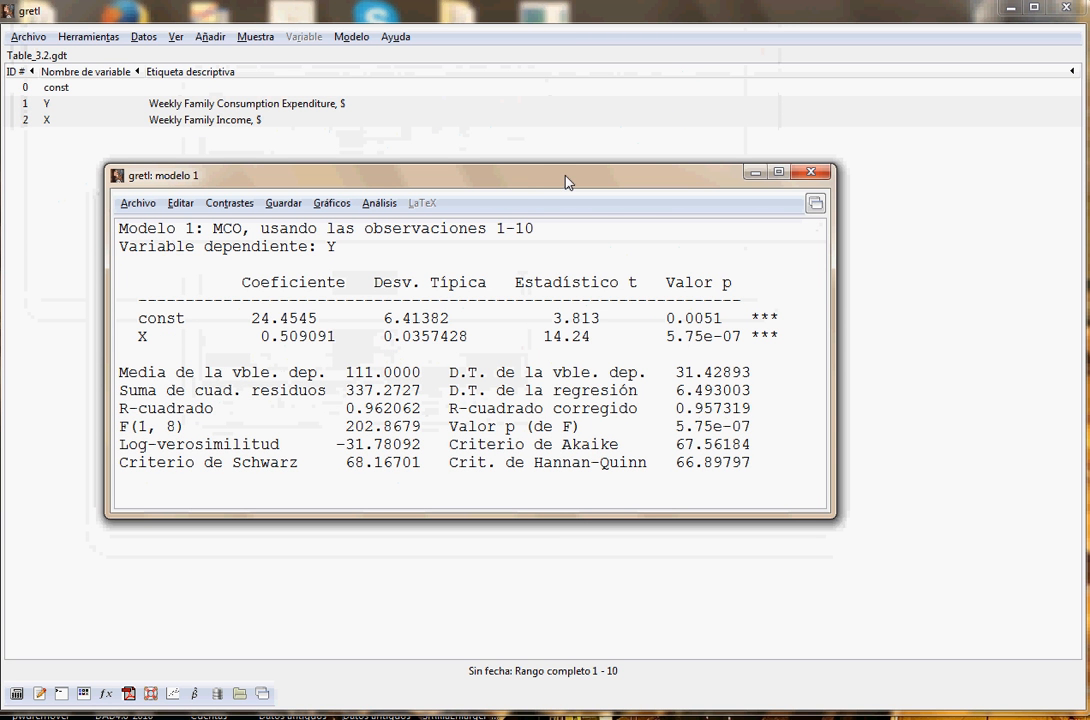
{"action": "left_click_drag", "start_coordinate": [566, 182], "coordinate": [471, 164]}
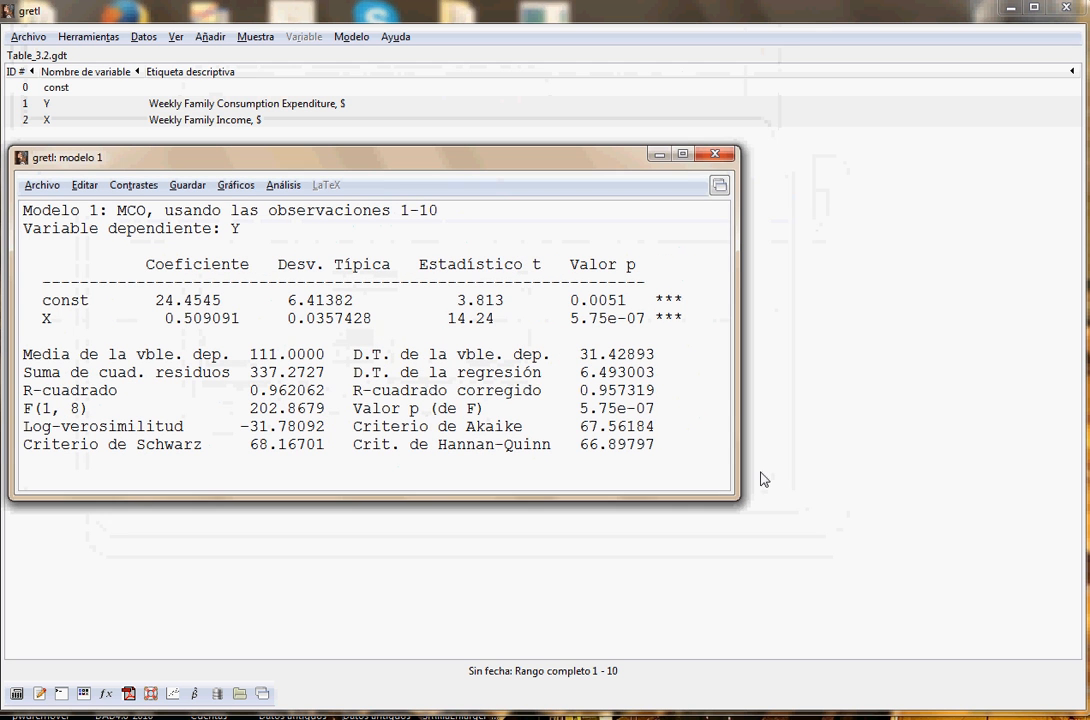
{"action": "left_click_drag", "start_coordinate": [744, 494], "coordinate": [852, 551]}
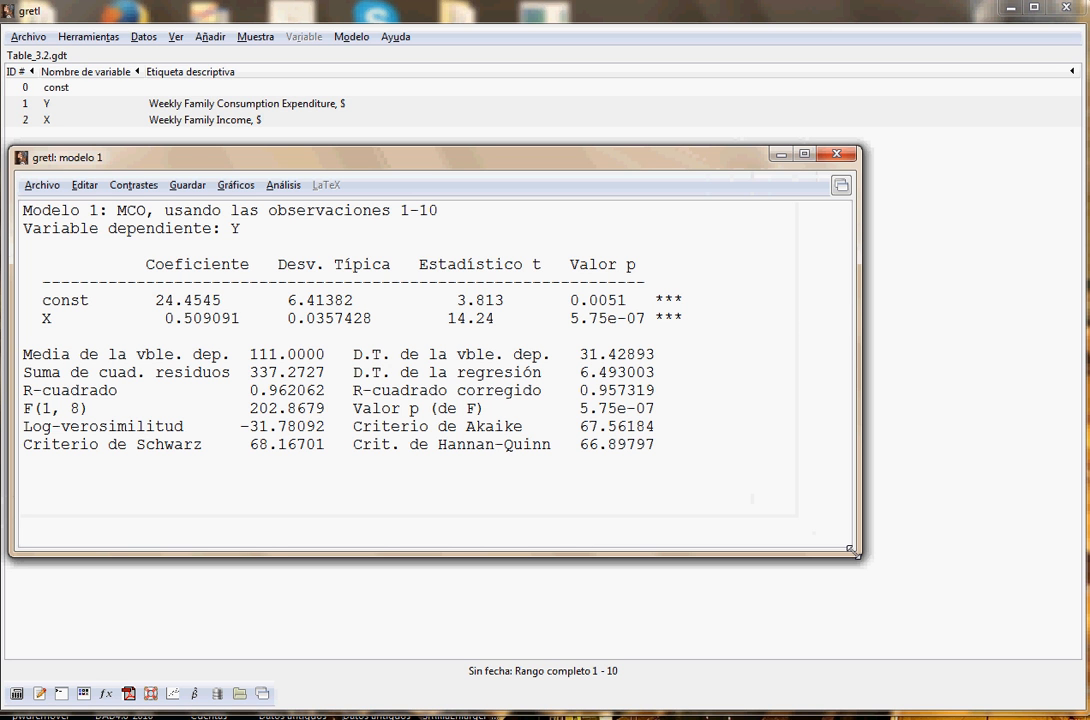
Examine the estimated coefficients of const and X, their t-statistics and the constant's p-value in the model results
{"action": "left_click_drag", "start_coordinate": [156, 300], "coordinate": [229, 301]}
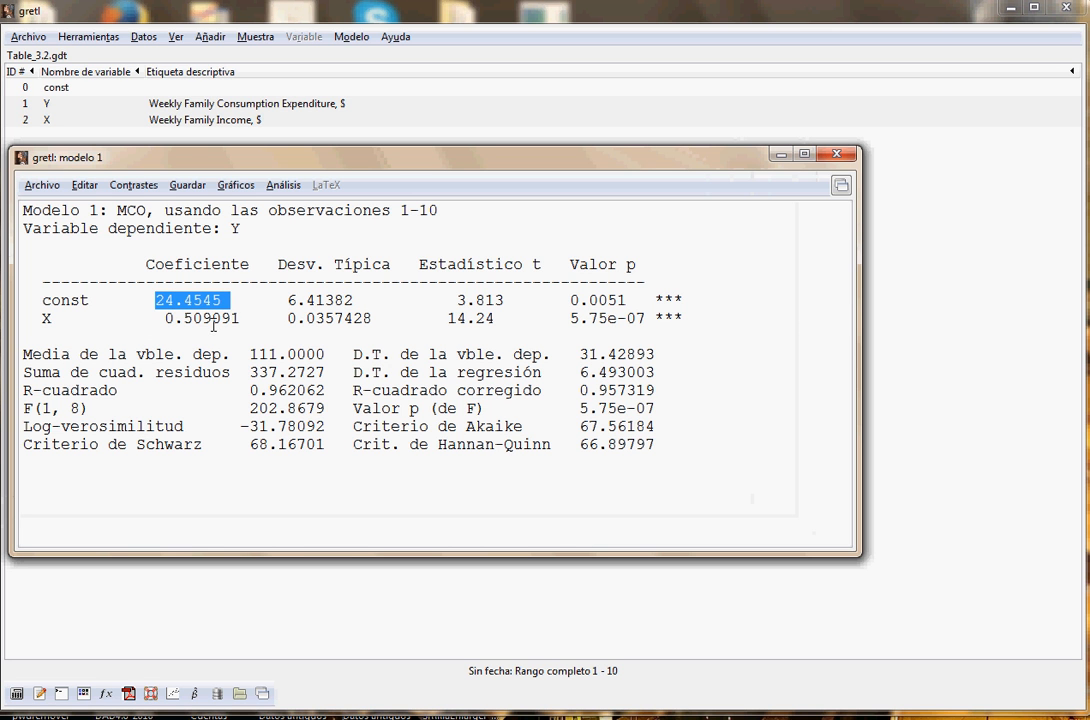
{"action": "left_click_drag", "start_coordinate": [158, 318], "coordinate": [246, 320]}
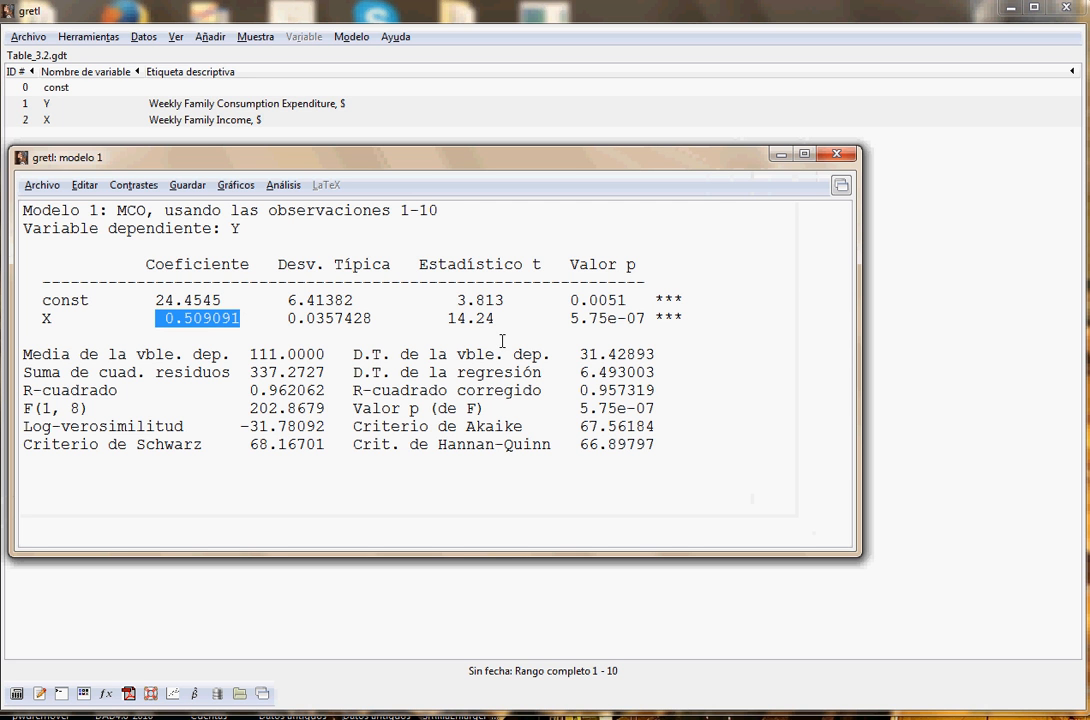
{"action": "left_click_drag", "start_coordinate": [450, 300], "coordinate": [514, 319]}
{"action": "left_click", "coordinate": [457, 303]}
{"action": "left_click_drag", "start_coordinate": [441, 300], "coordinate": [513, 320]}
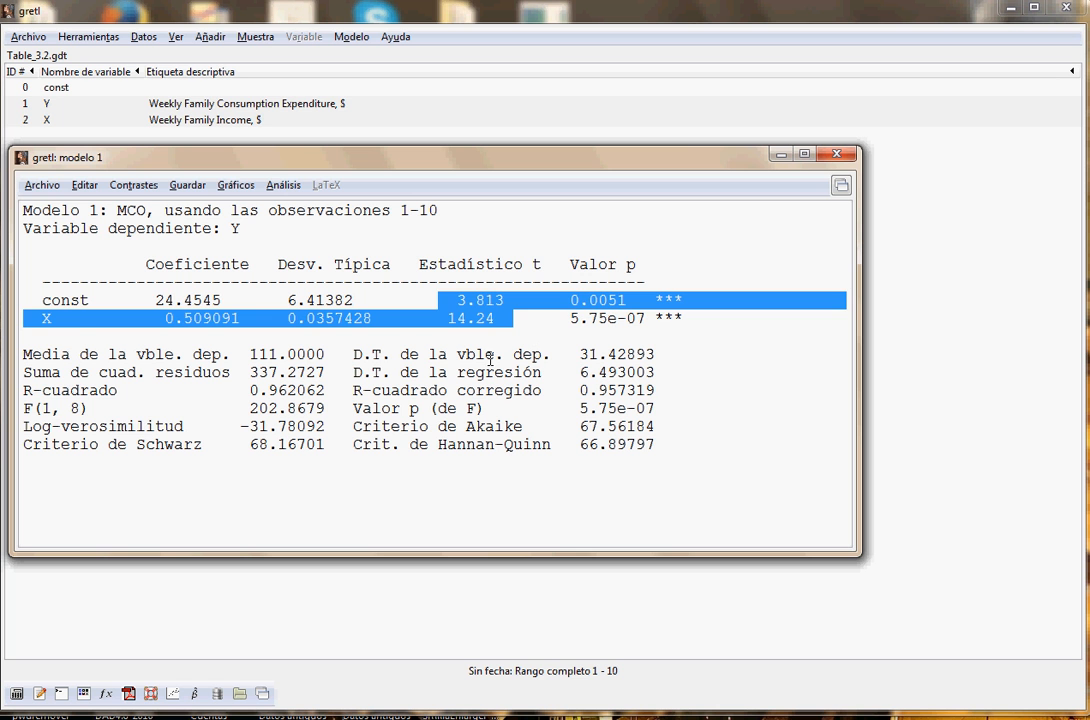
{"action": "left_click_drag", "start_coordinate": [222, 301], "coordinate": [156, 302]}
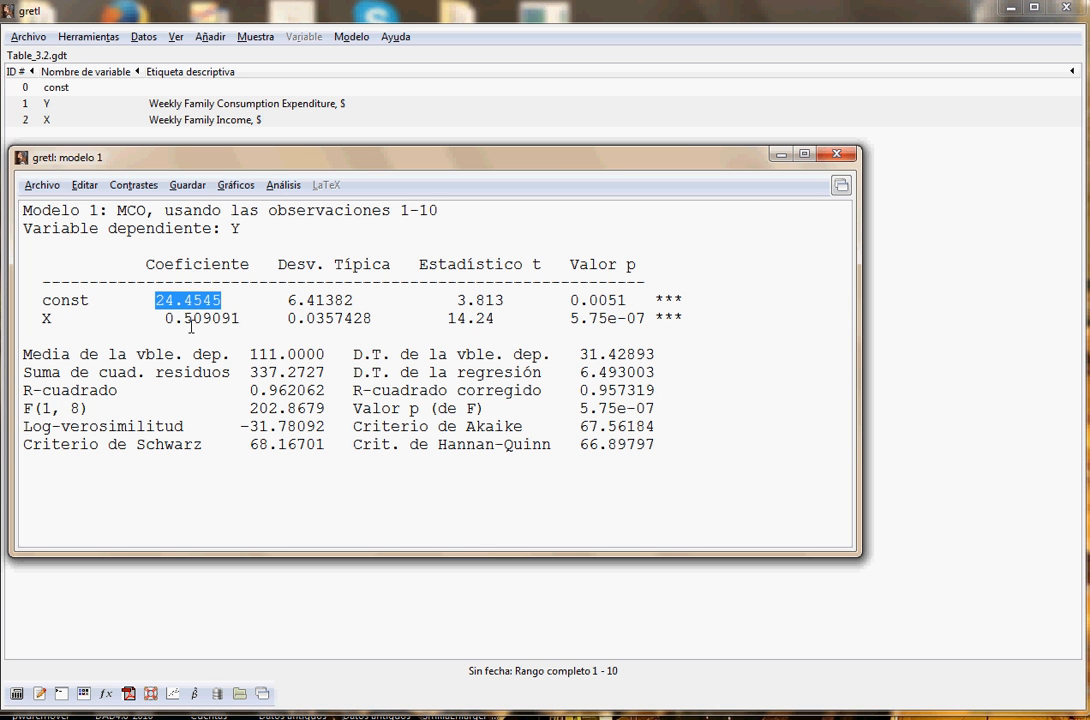
{"action": "left_click_drag", "start_coordinate": [240, 318], "coordinate": [162, 326]}
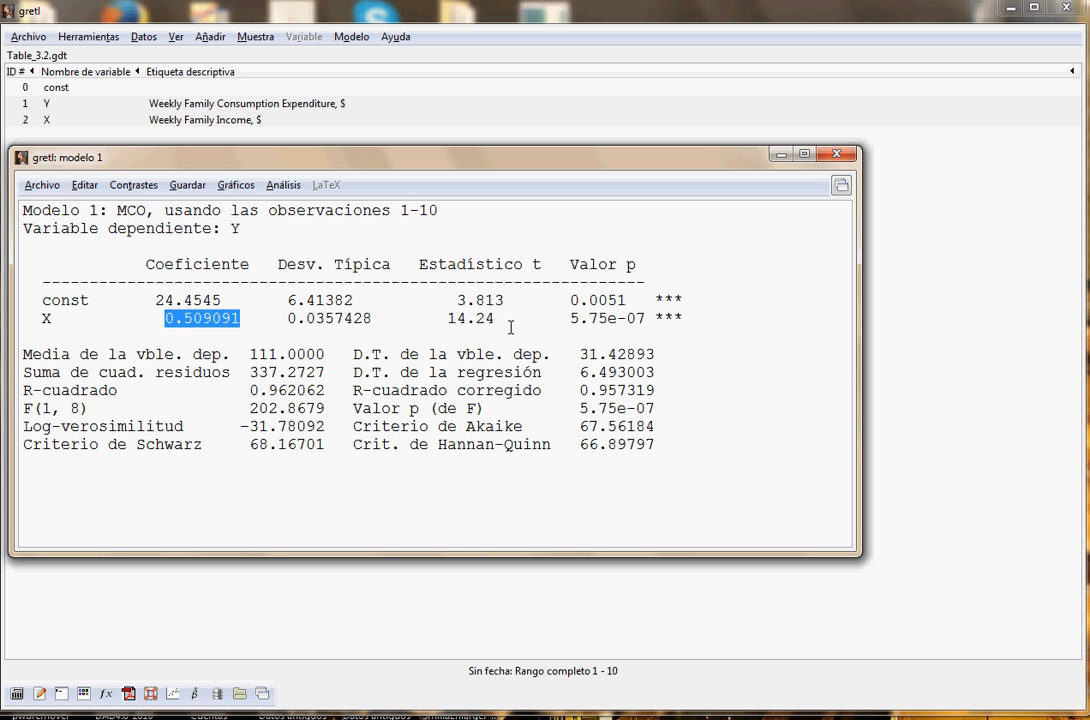
{"action": "left_click_drag", "start_coordinate": [234, 301], "coordinate": [157, 300]}
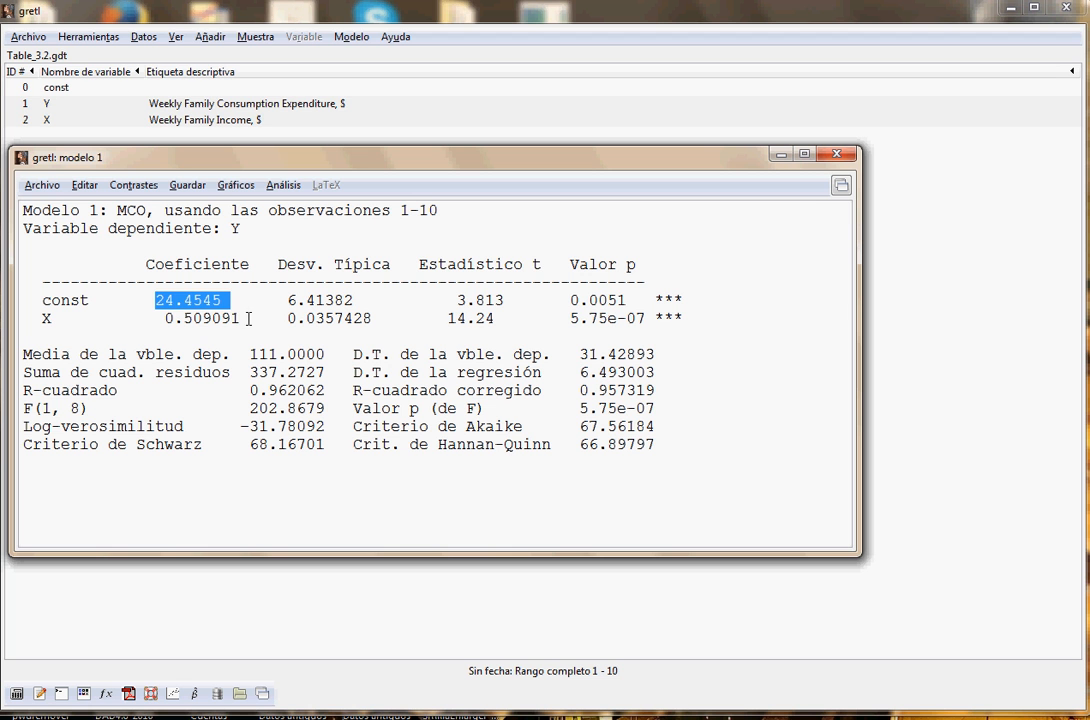
{"action": "left_click_drag", "start_coordinate": [569, 300], "coordinate": [637, 301]}
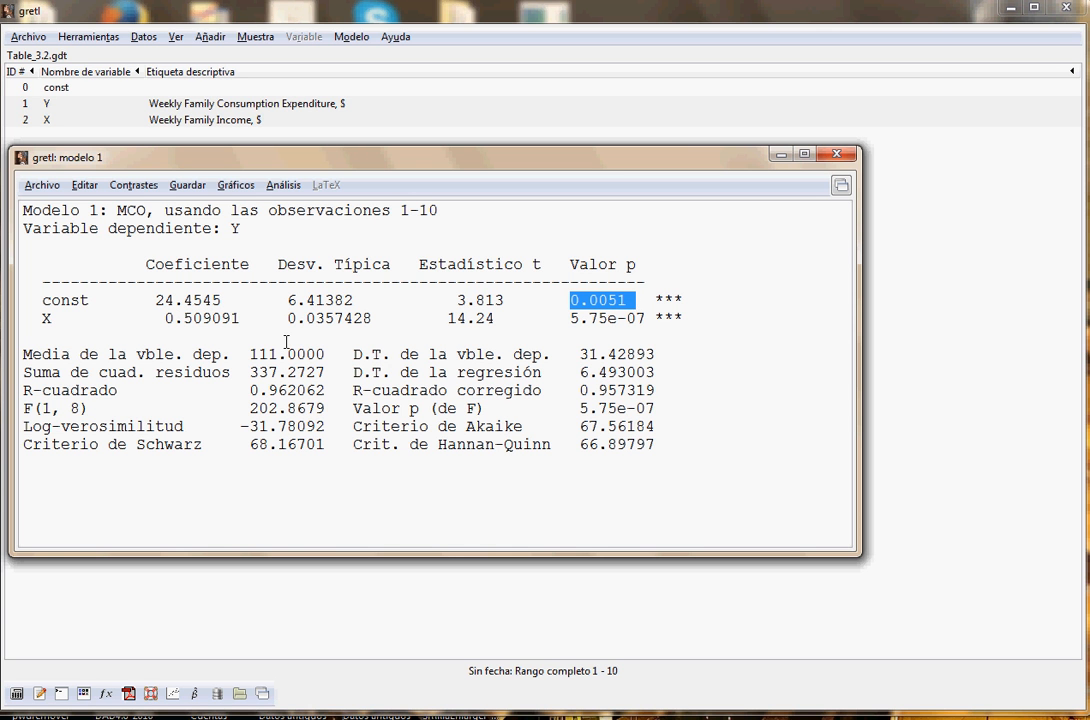
{"action": "left_click_drag", "start_coordinate": [240, 318], "coordinate": [155, 318]}
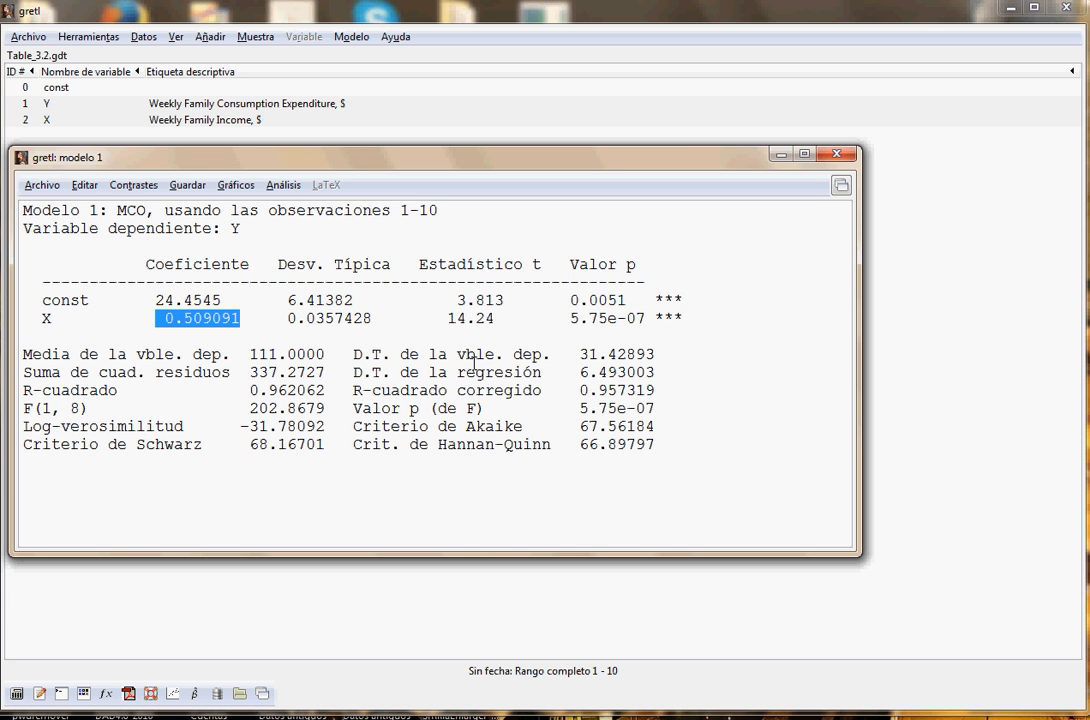
Examine the p-value of X and the standard deviation of the dependent variable in the model results
{"action": "left_click_drag", "start_coordinate": [569, 318], "coordinate": [684, 318]}
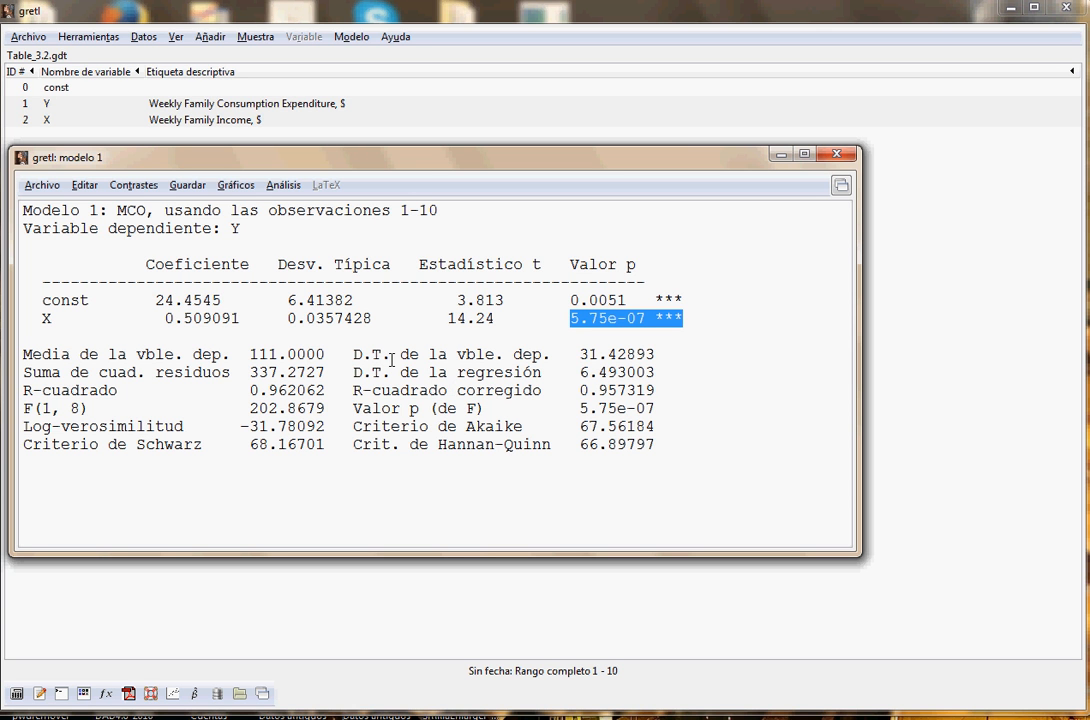
{"action": "left_click_drag", "start_coordinate": [579, 354], "coordinate": [668, 354]}
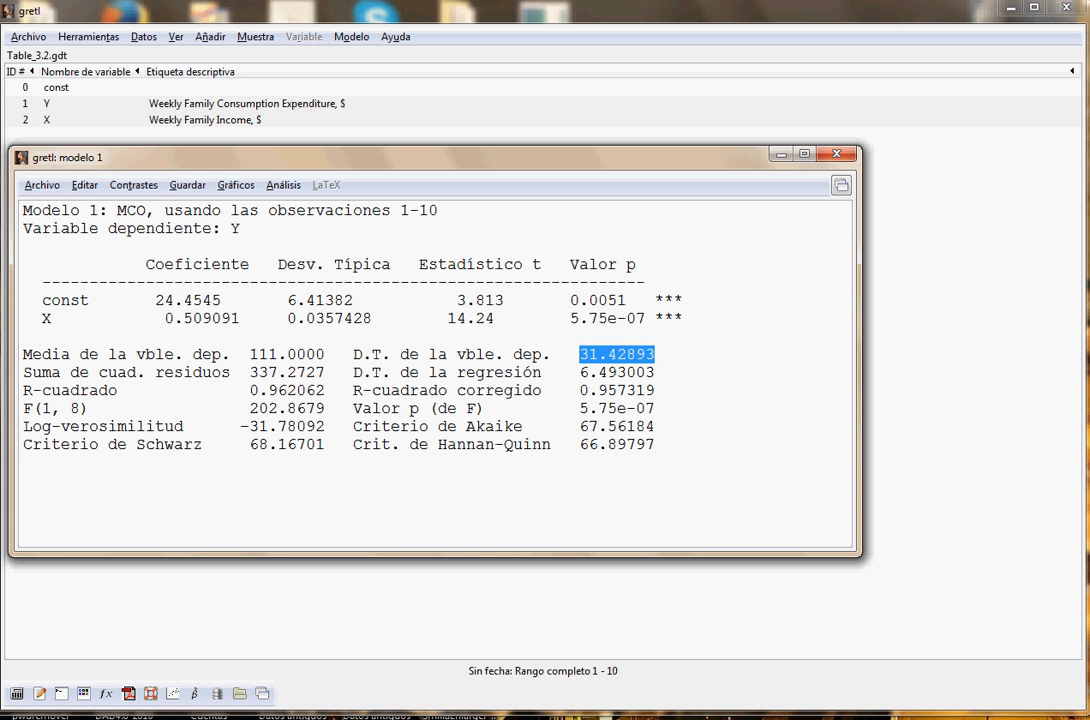
Open the Windows Calculator and place it beside the model's summary statistics
{"action": "key", "text": "super"}
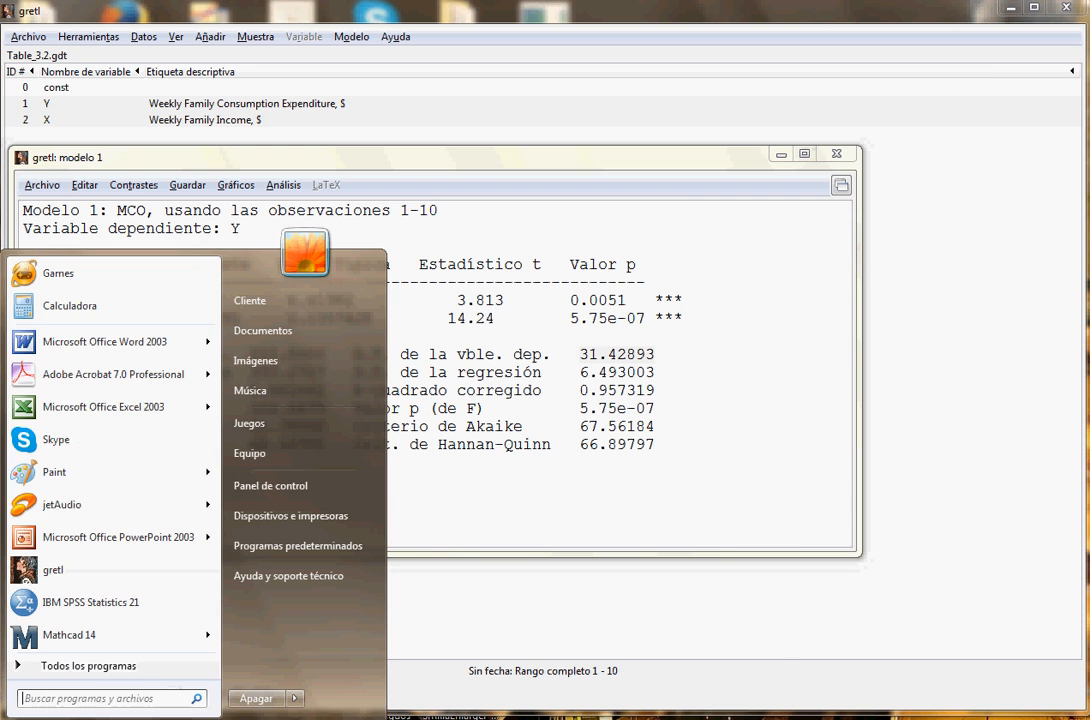
{"action": "left_click", "coordinate": [75, 305]}
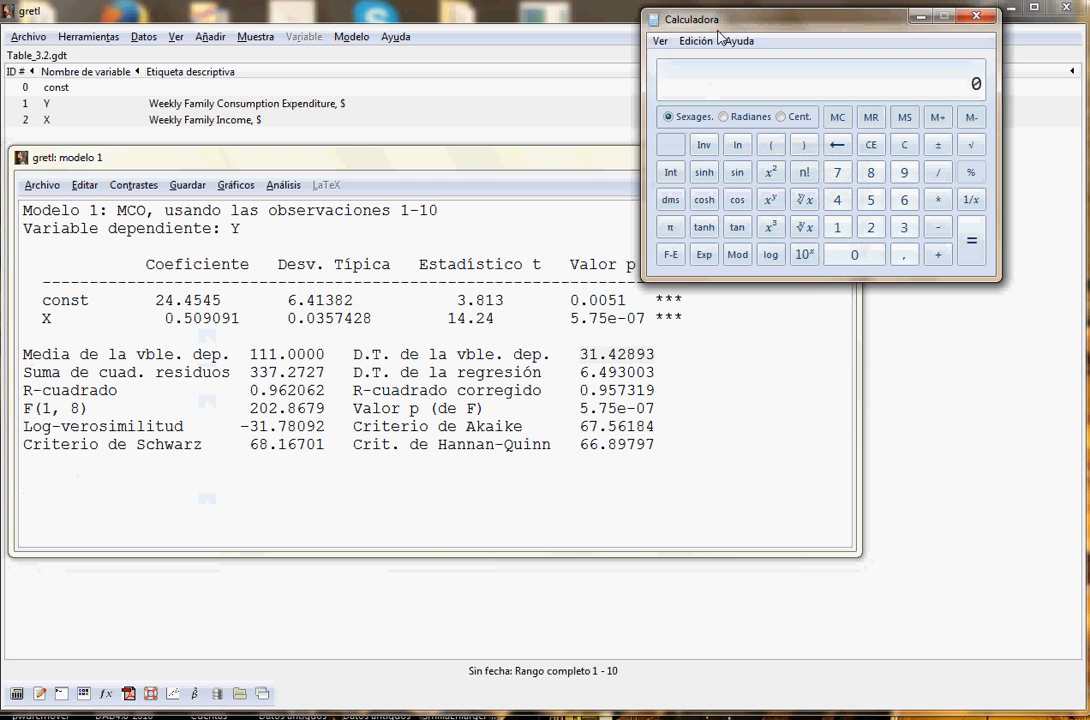
{"action": "left_click_drag", "start_coordinate": [718, 19], "coordinate": [788, 209]}
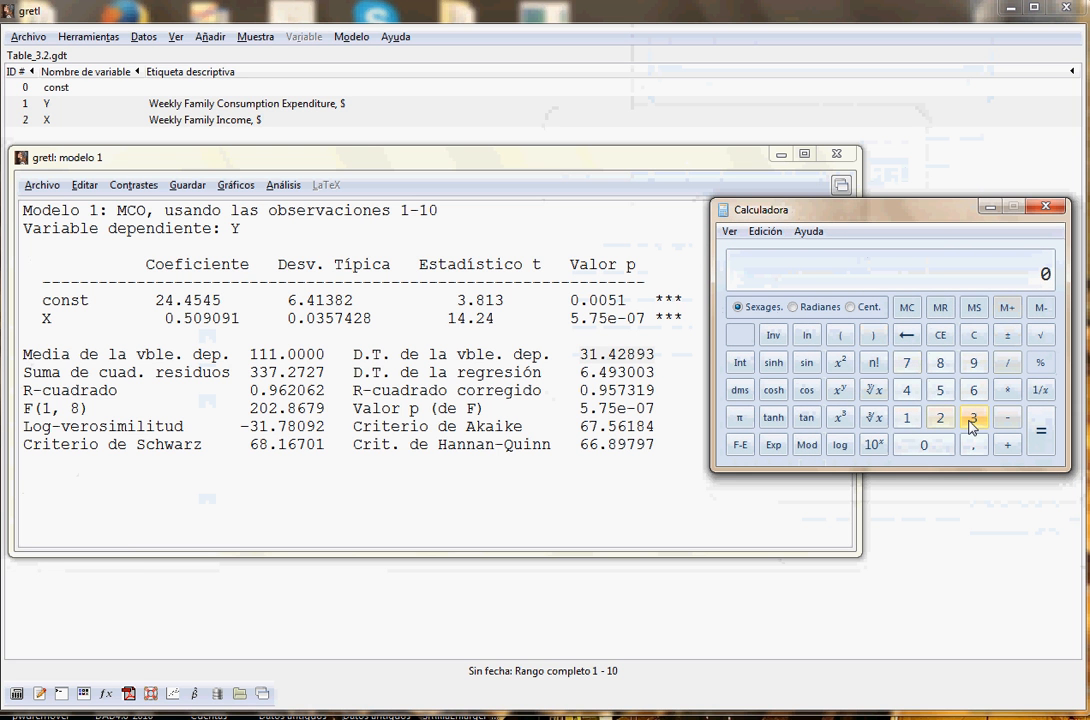
Calculate the square of 31,42893 multiplied by 9 to get the total sum of squares
{"action": "type", "text": "31,42"}
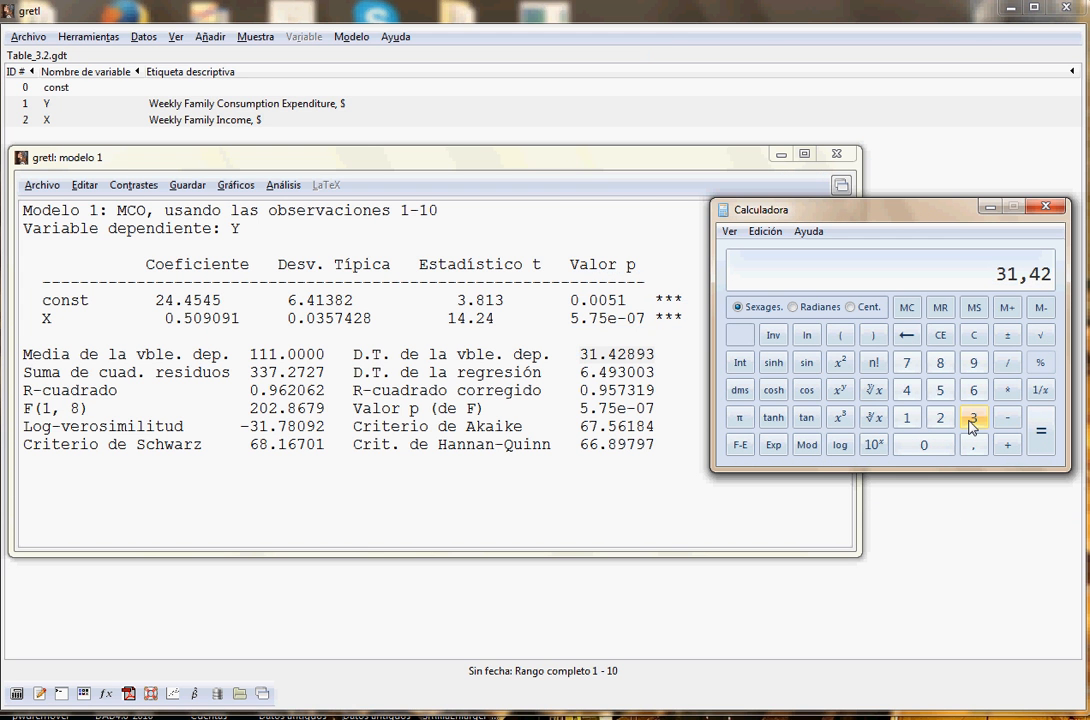
{"action": "type", "text": "893"}
{"action": "left_click", "coordinate": [840, 365]}
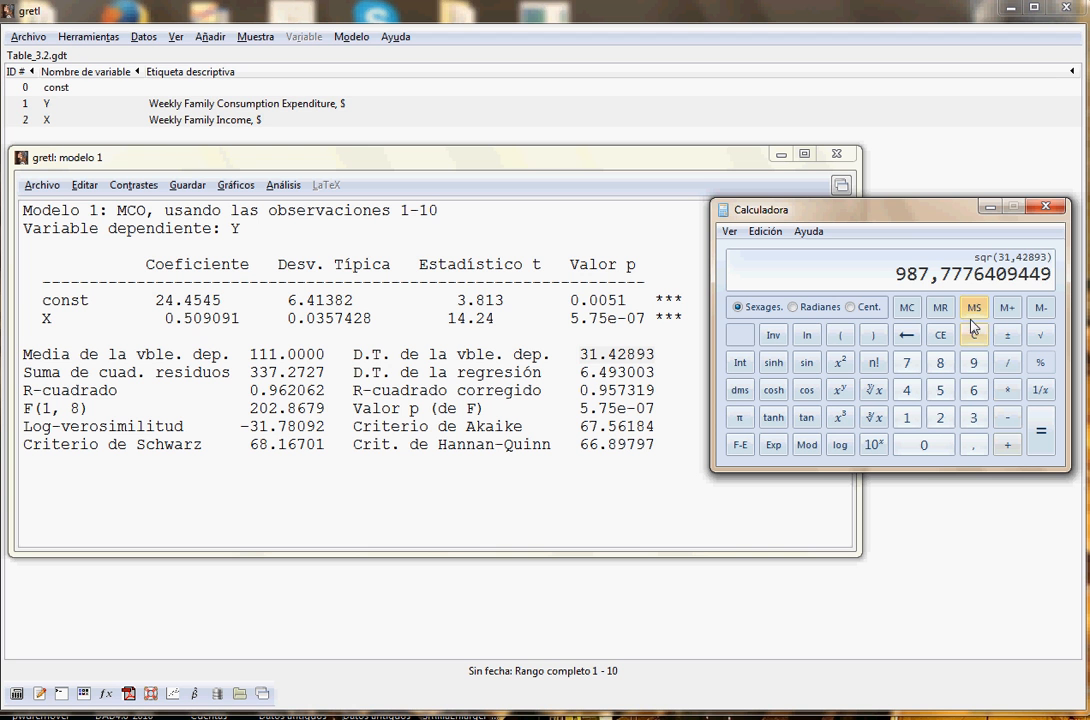
{"action": "left_click", "coordinate": [1007, 392]}
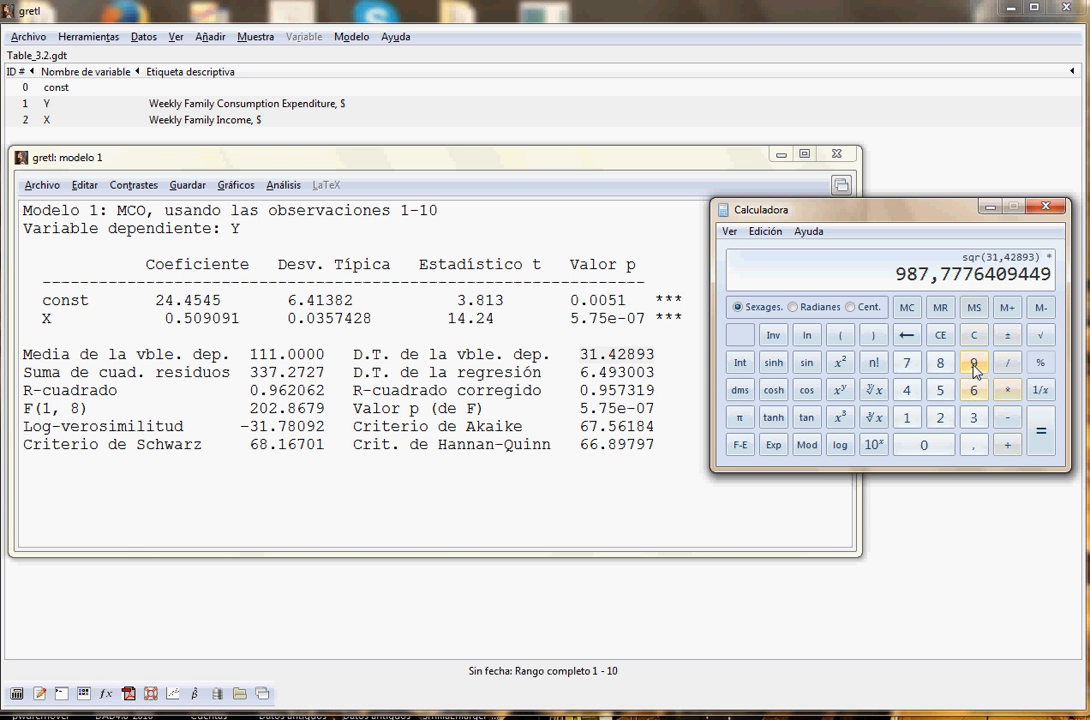
{"action": "left_click", "coordinate": [973, 362]}
{"action": "left_click", "coordinate": [1036, 449]}
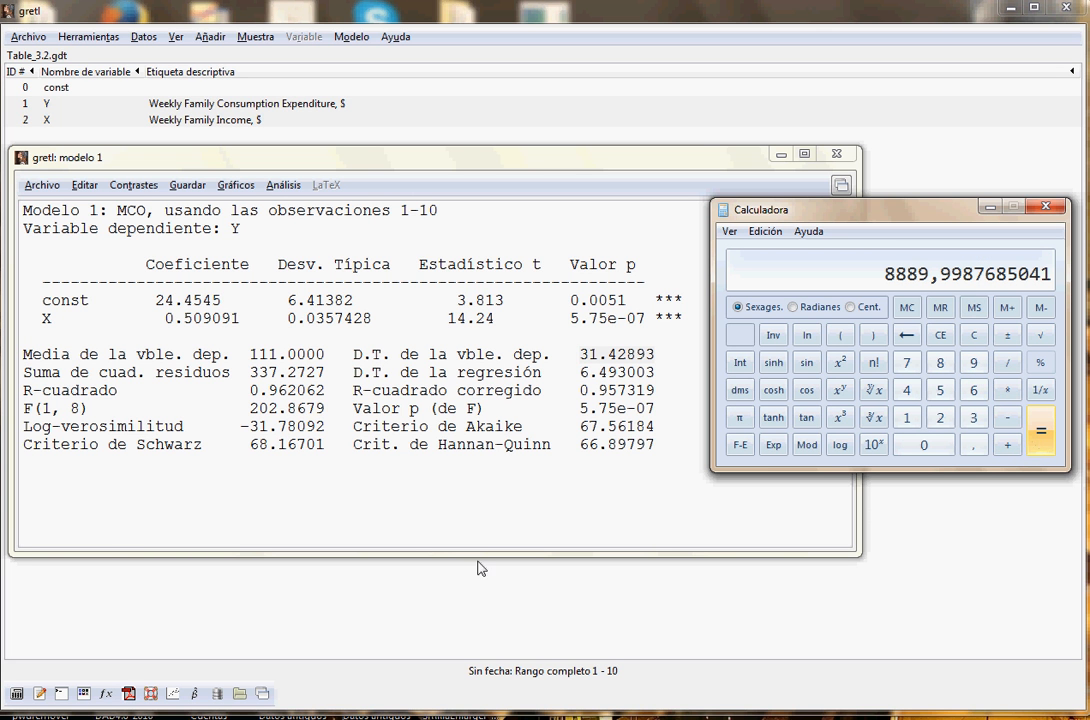
Open Microsoft Office Excel 2003 and enlarge the zoom of the blank worksheet
{"action": "key", "text": "super"}
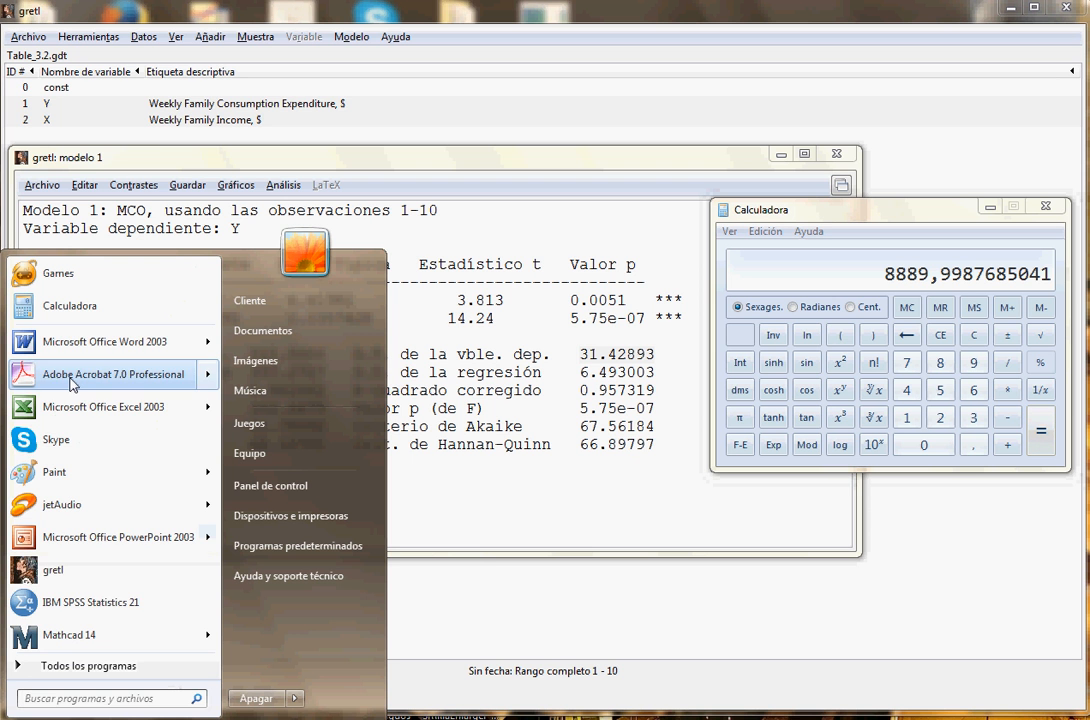
{"action": "left_click", "coordinate": [72, 409]}
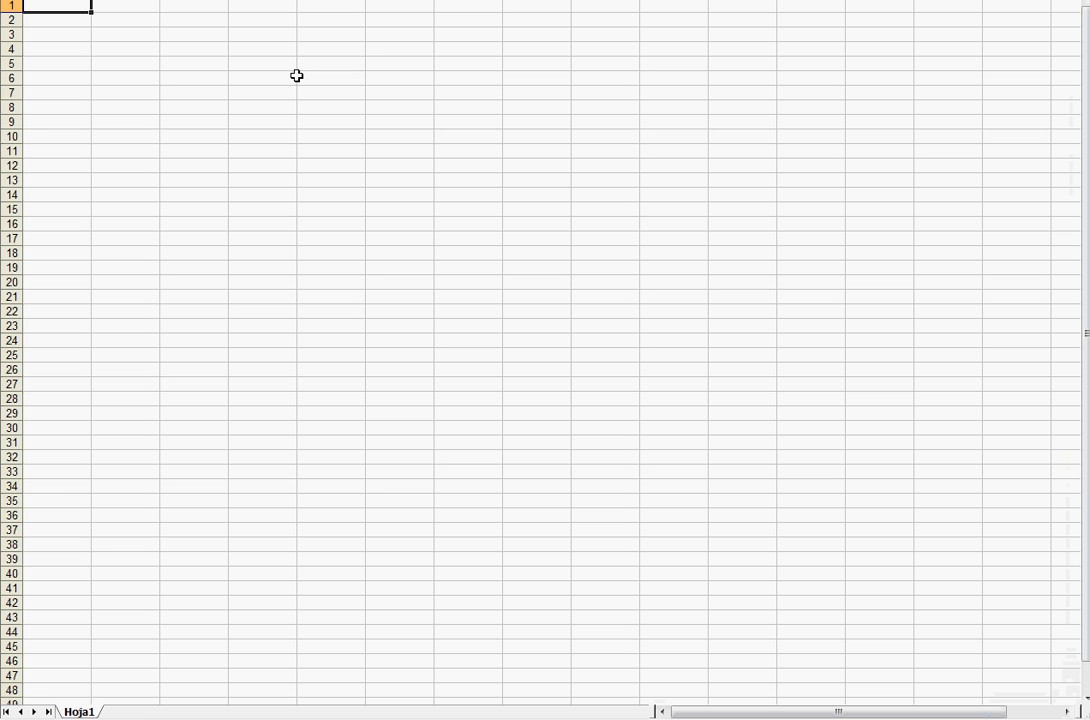
{"action": "left_click", "coordinate": [543, 0]}
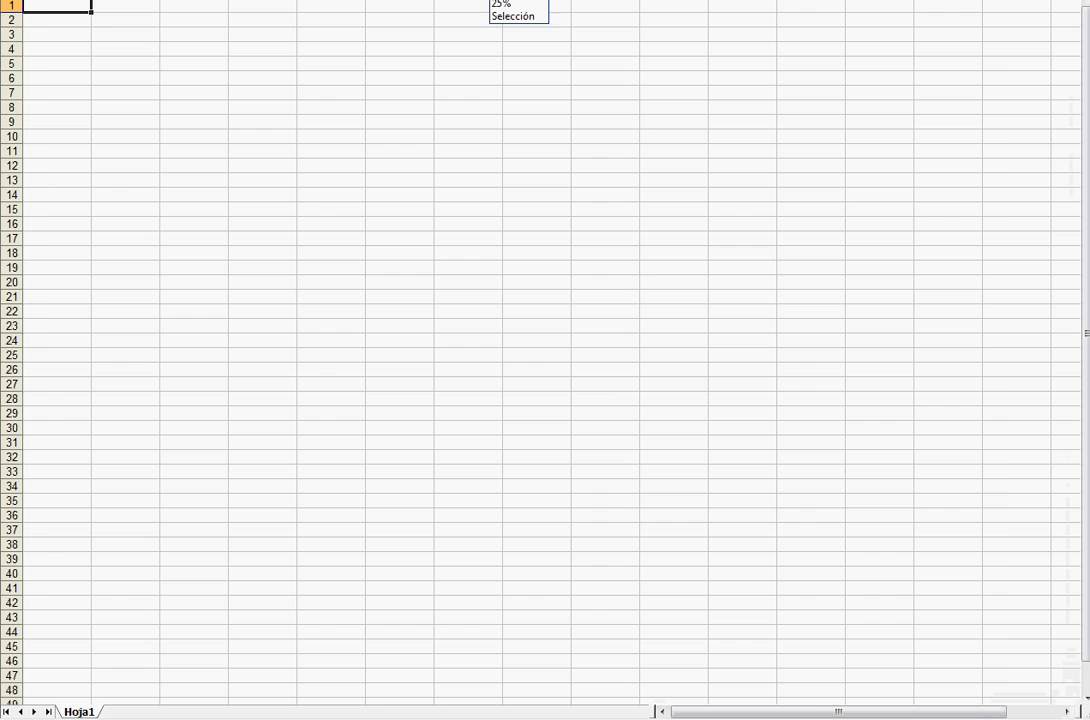
{"action": "left_click", "coordinate": [512, 0]}
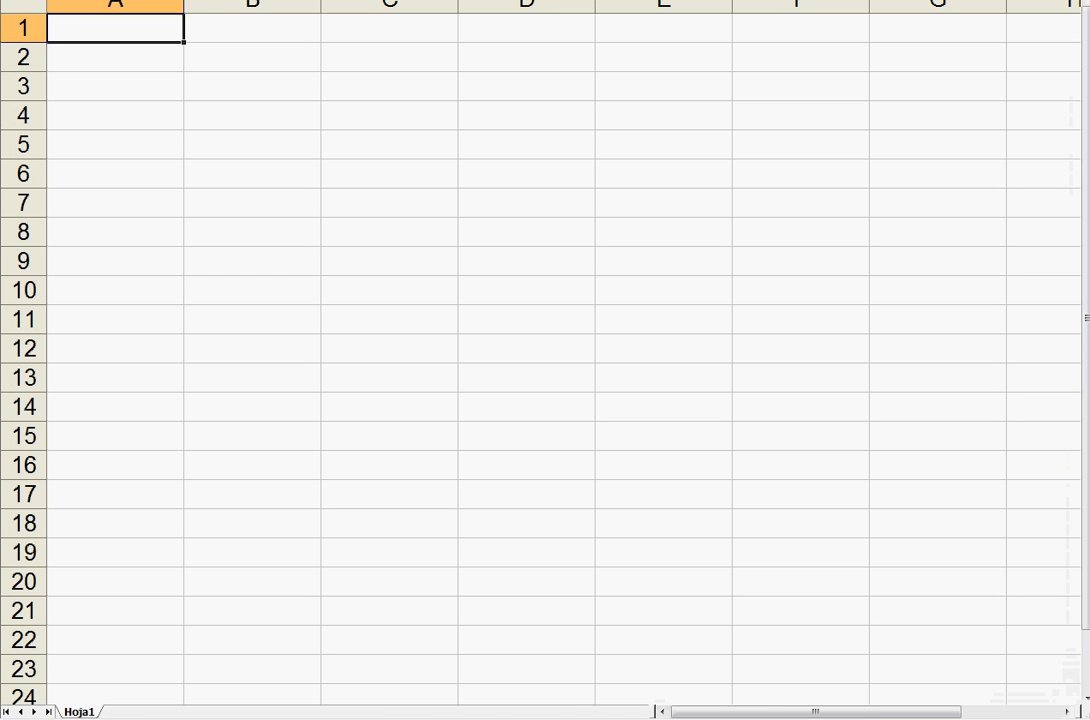
Copy the Calculator result into cell A11 of the Excel worksheet and widen column A to fit the number
{"action": "left_click", "coordinate": [129, 292]}
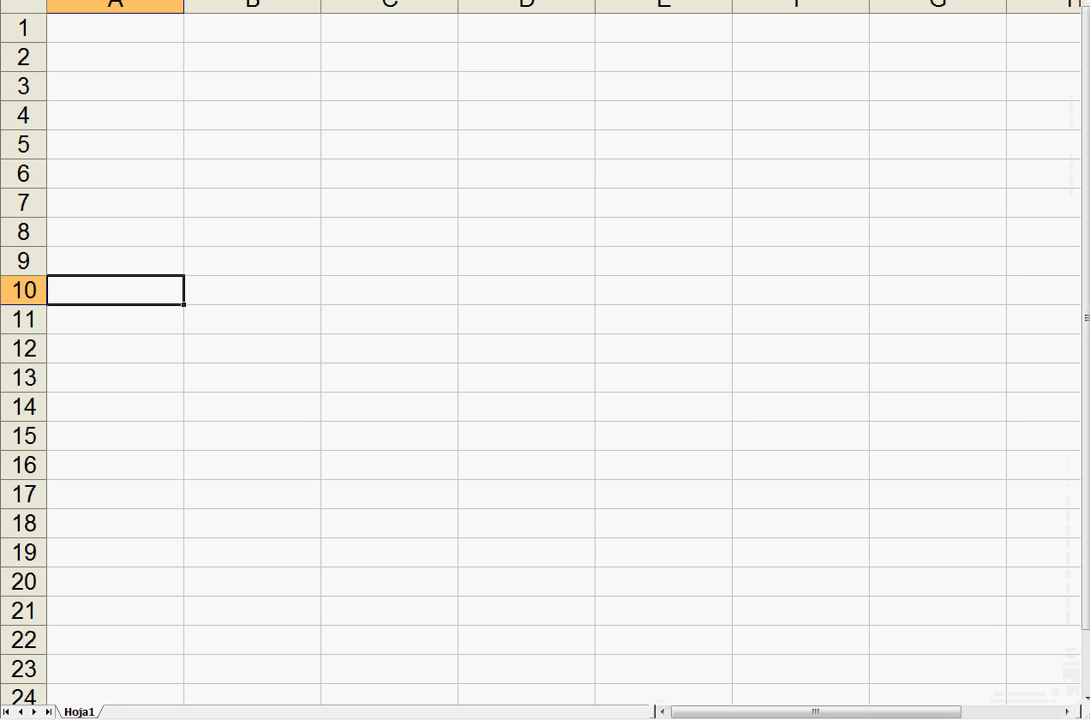
{"action": "left_click", "coordinate": [112, 321]}
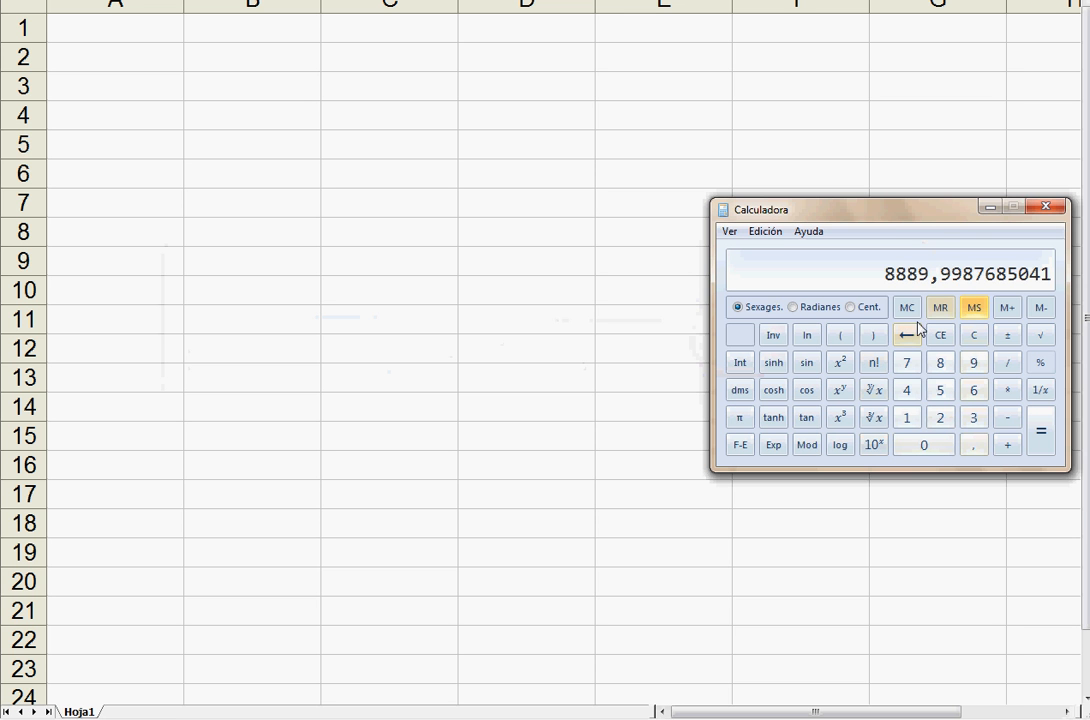
{"action": "left_click", "coordinate": [768, 231]}
{"action": "left_click", "coordinate": [790, 246]}
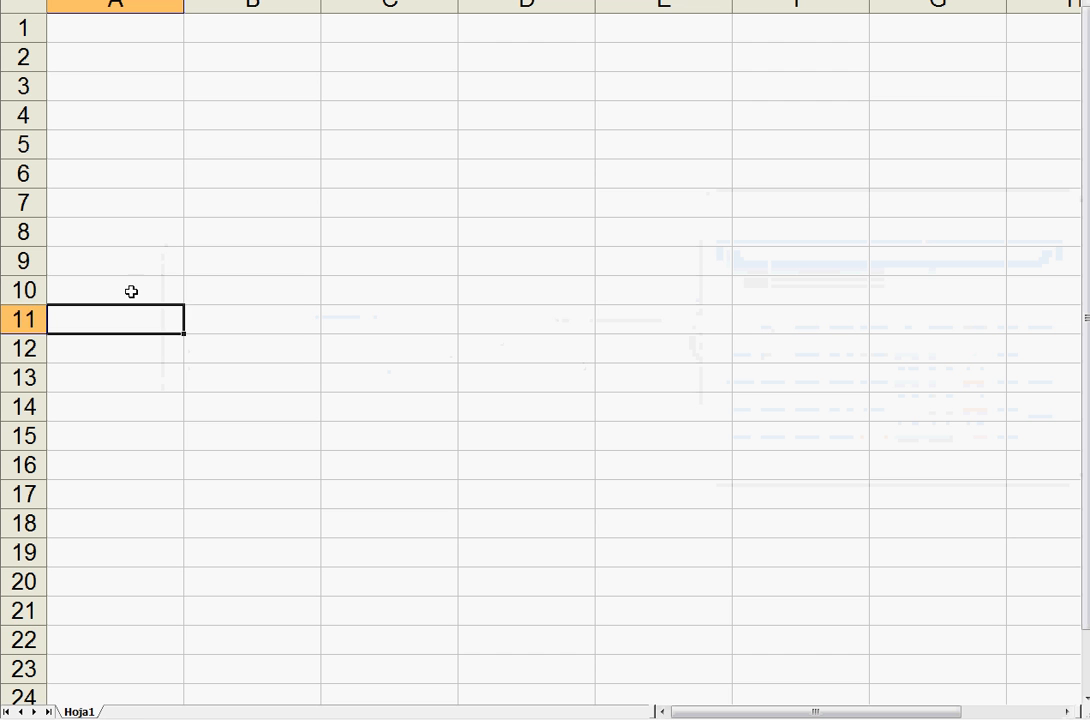
{"action": "key", "text": "ctrl+v"}
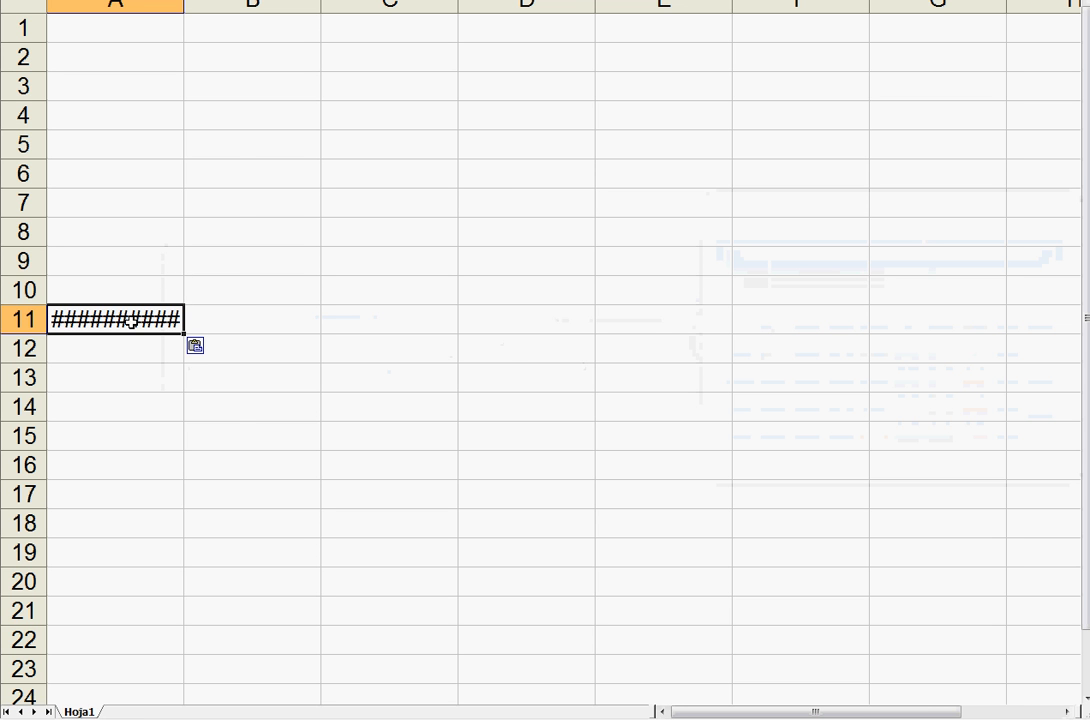
{"action": "left_click_drag", "start_coordinate": [183, 5], "coordinate": [263, 9]}
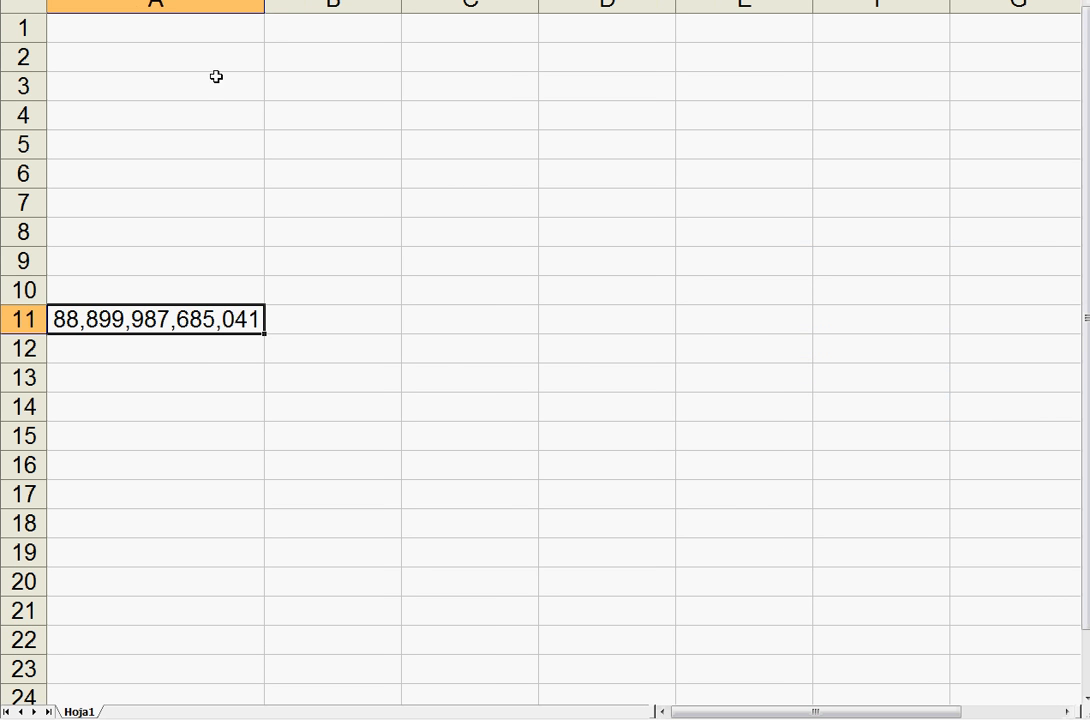
Change the number format of cell A11 and correct its value to 8889.99876850 to match the Calculator result
{"action": "key", "text": "alt+Tab"}
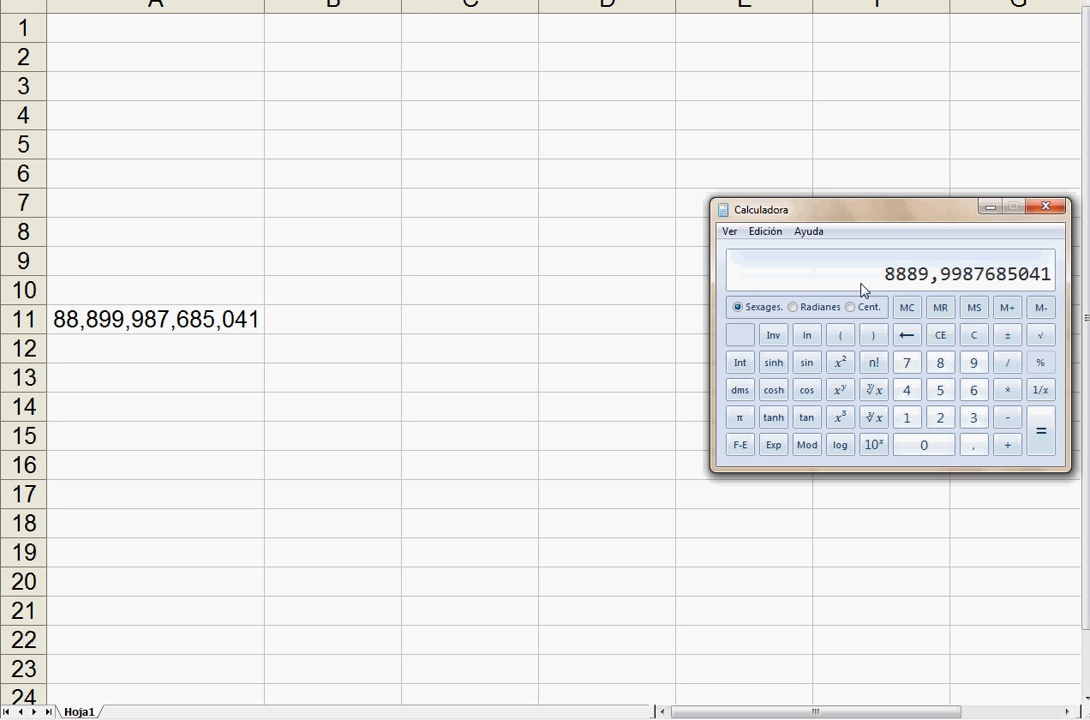
{"action": "left_click", "coordinate": [90, 318]}
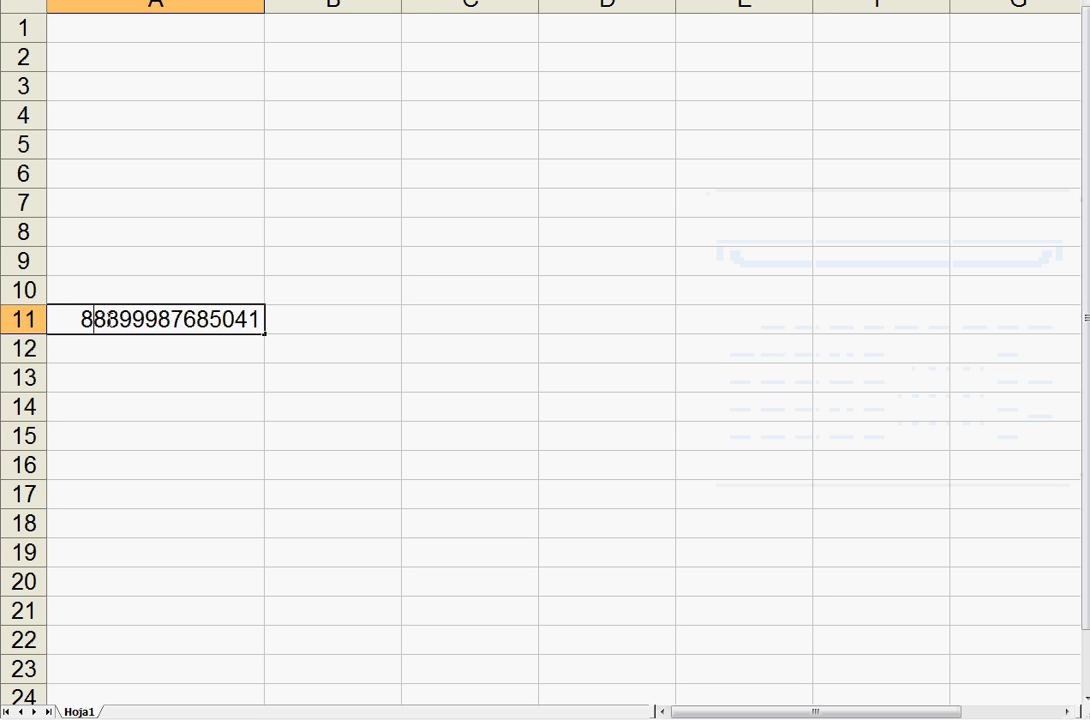
{"action": "left_click", "coordinate": [146, 366]}
{"action": "left_click", "coordinate": [141, 322]}
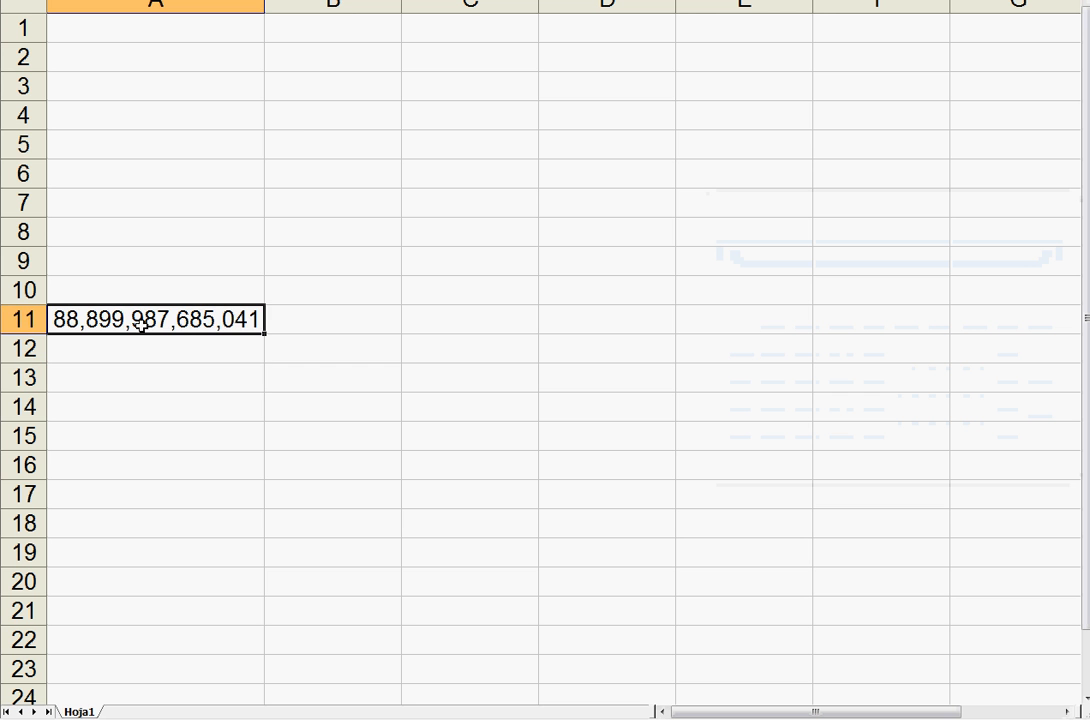
{"action": "left_click", "coordinate": [215, 1]}
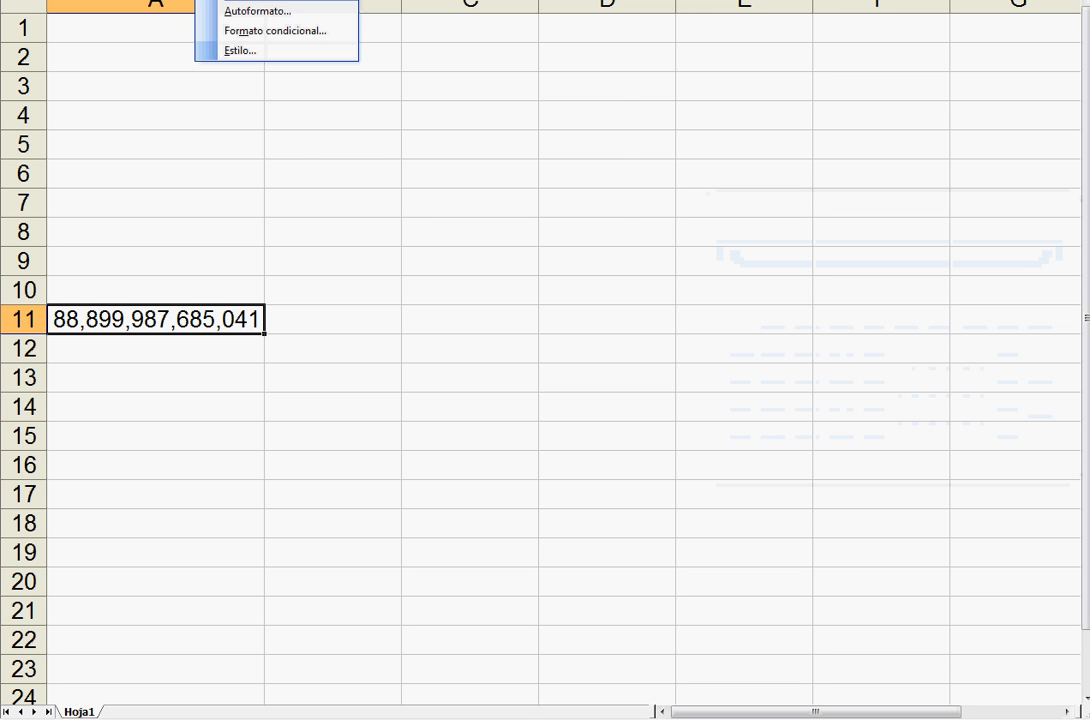
{"action": "left_click", "coordinate": [235, 1]}
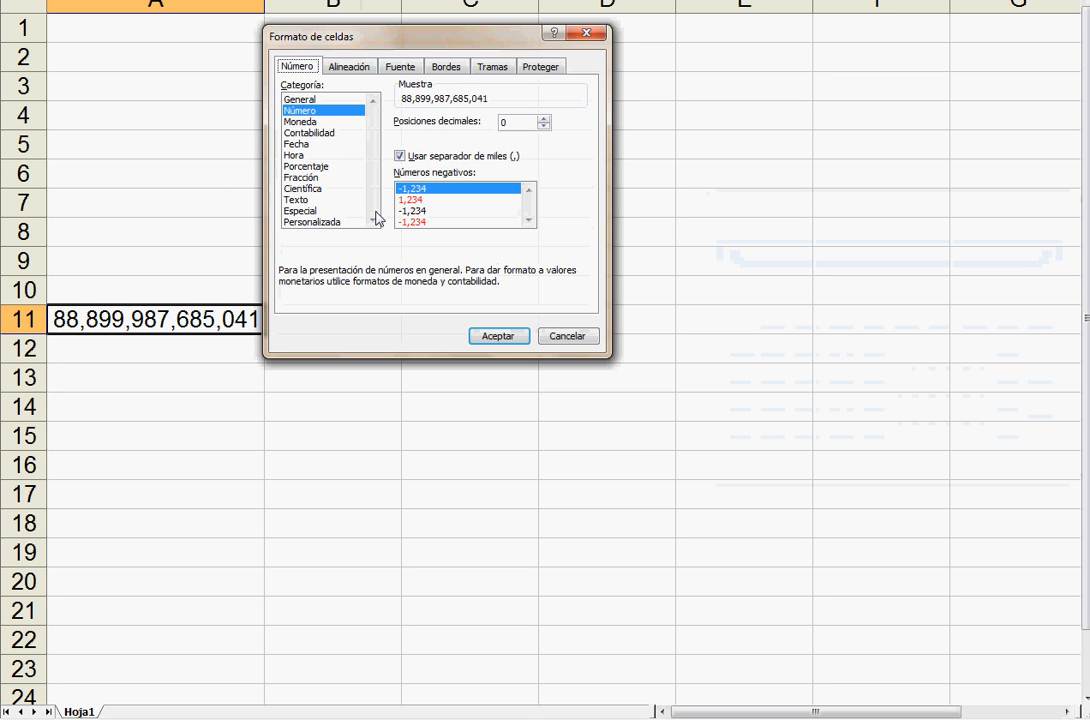
{"action": "left_click", "coordinate": [305, 100]}
{"action": "key", "text": "Return"}
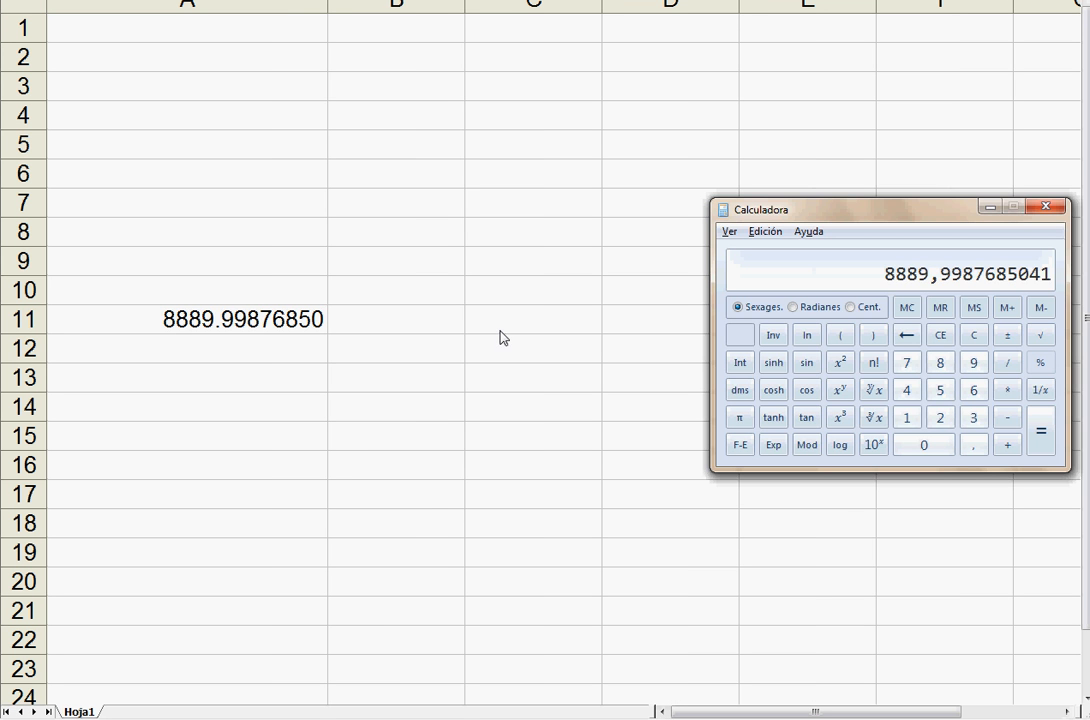
{"action": "key", "text": "alt+F4"}
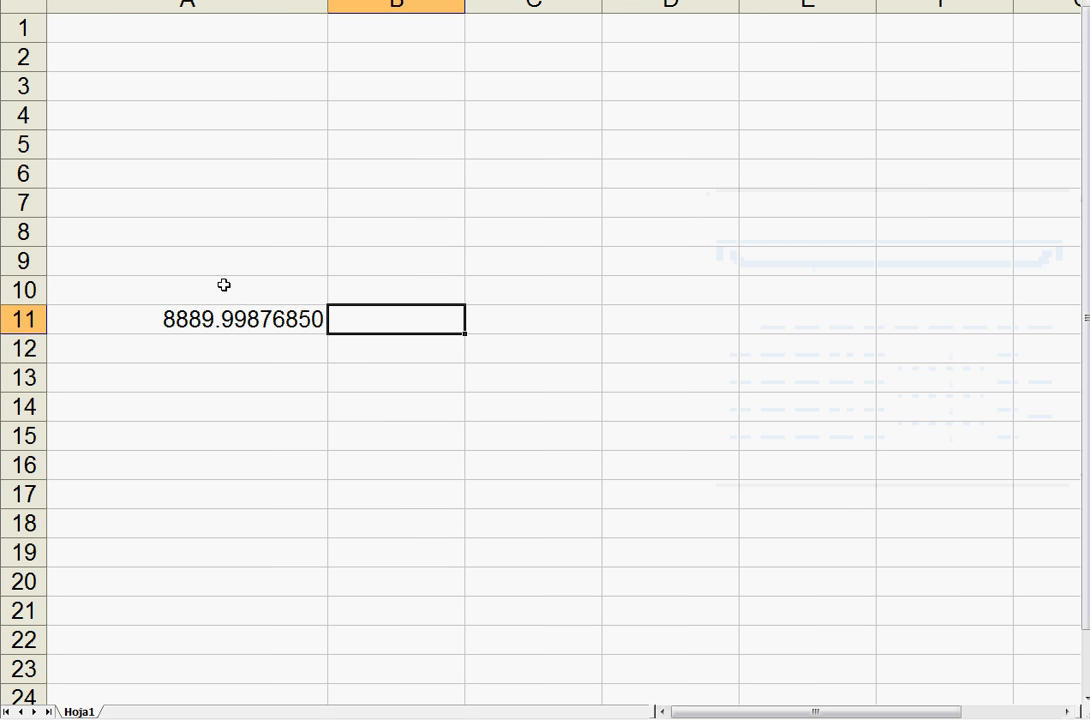
Enter the heading stc in cell A10 and centre the contents of cells A10 to D10
{"action": "left_click", "coordinate": [224, 287]}
{"action": "type", "text": "stc"}
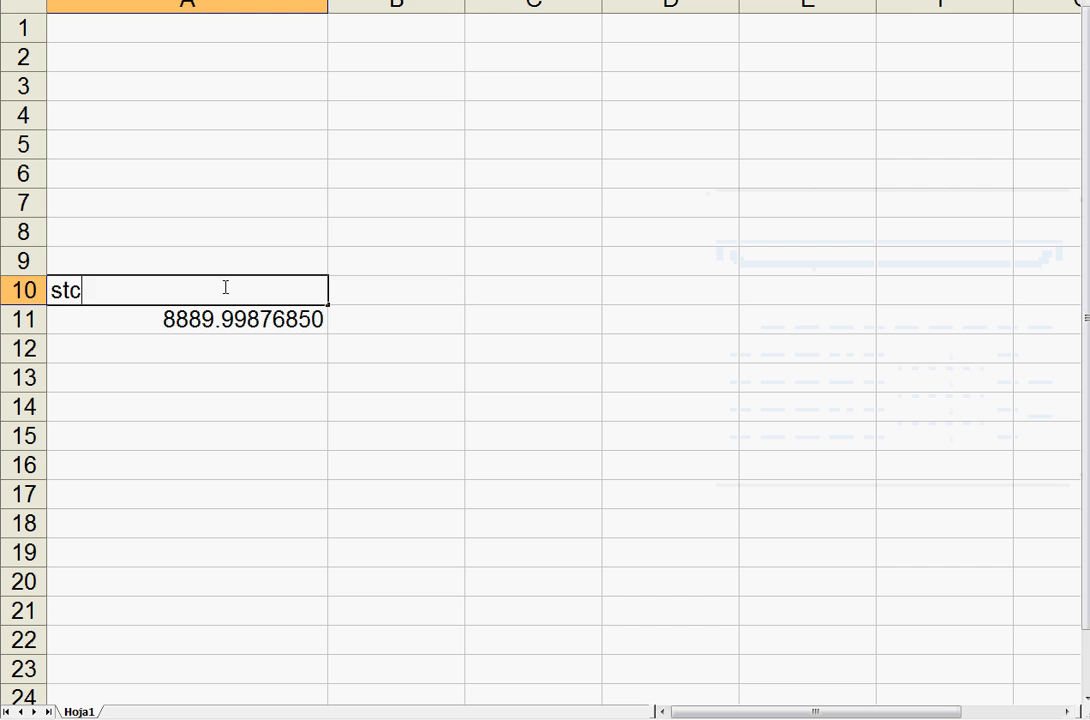
{"action": "key", "text": "Tab"}
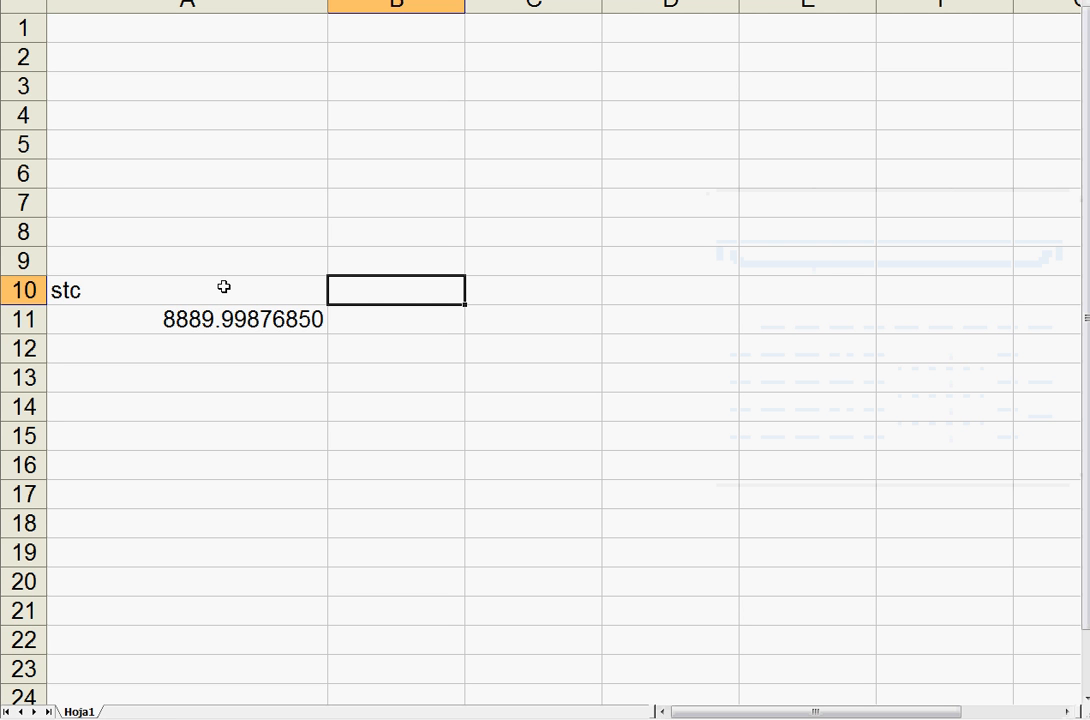
{"action": "left_click_drag", "start_coordinate": [235, 290], "coordinate": [625, 291]}
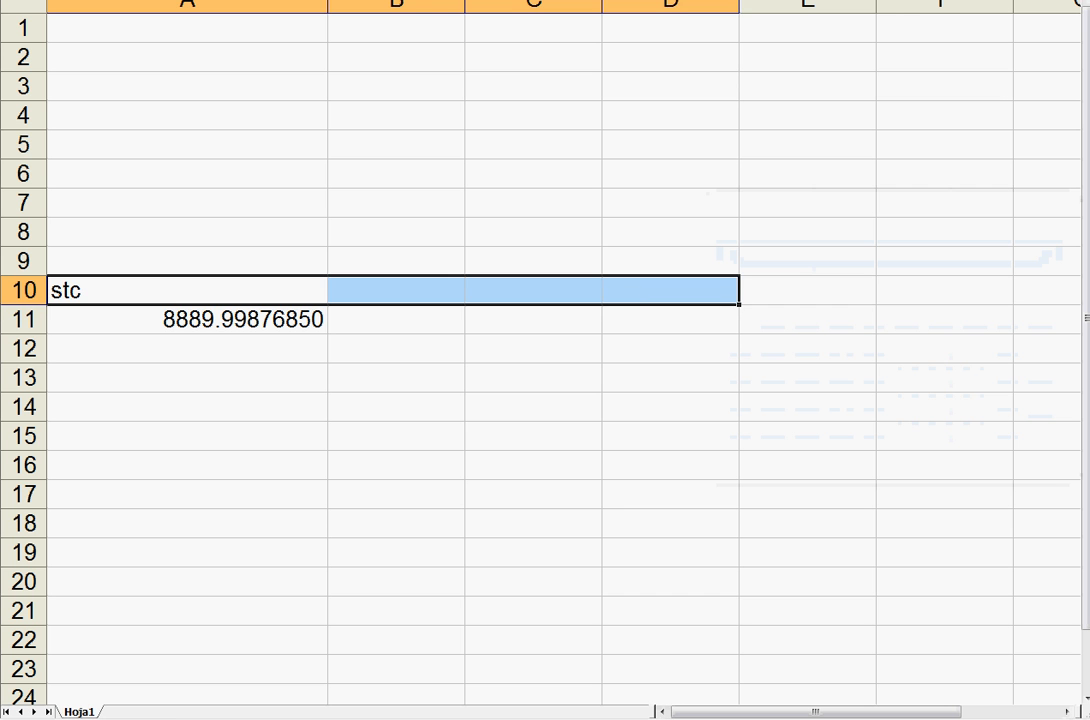
{"action": "key", "text": "ctrl+e"}
Enter the headings sec in cell B10 and src in cell C10
{"action": "left_click", "coordinate": [385, 292]}
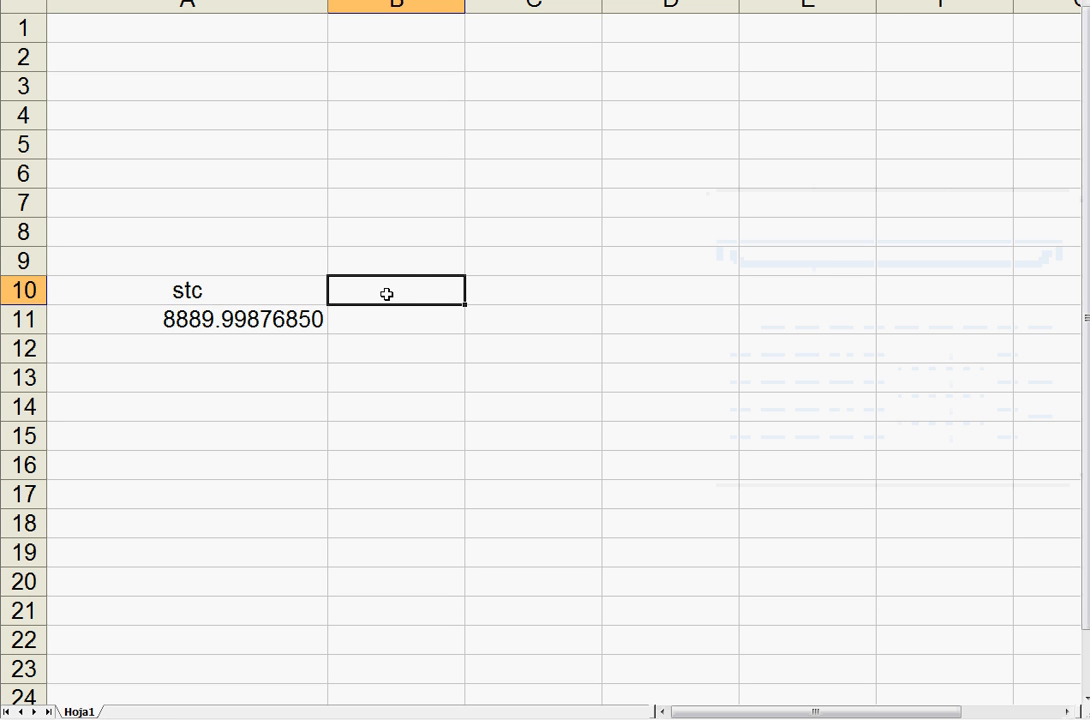
{"action": "type", "text": "sec"}
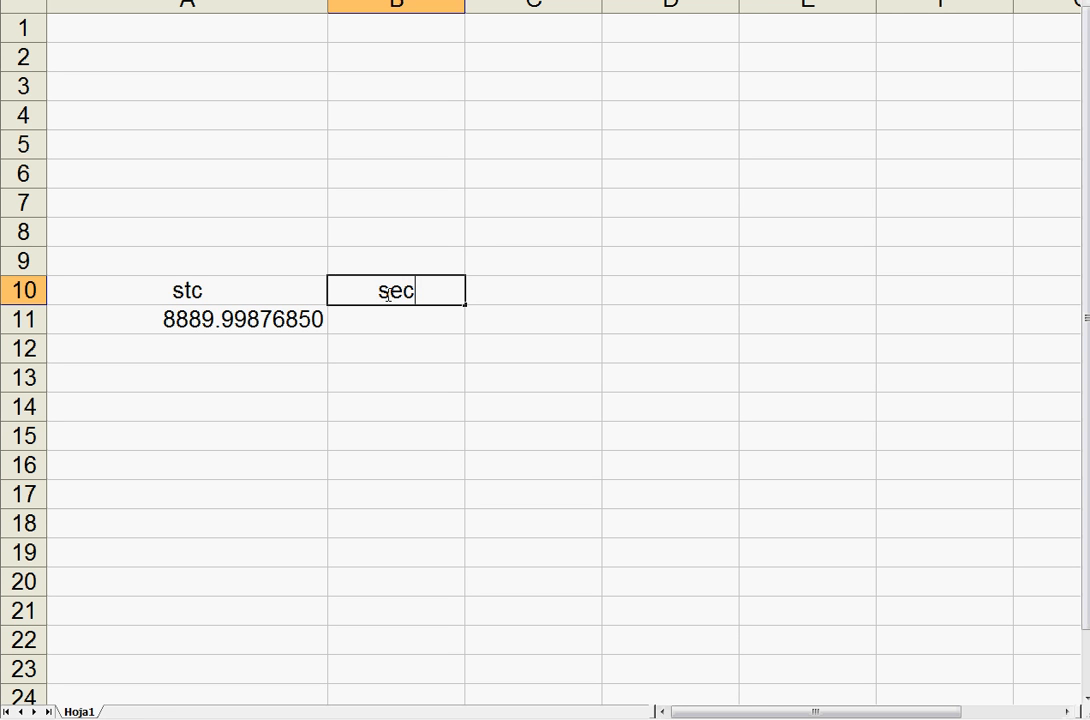
{"action": "left_click", "coordinate": [499, 299]}
{"action": "type", "text": "src"}
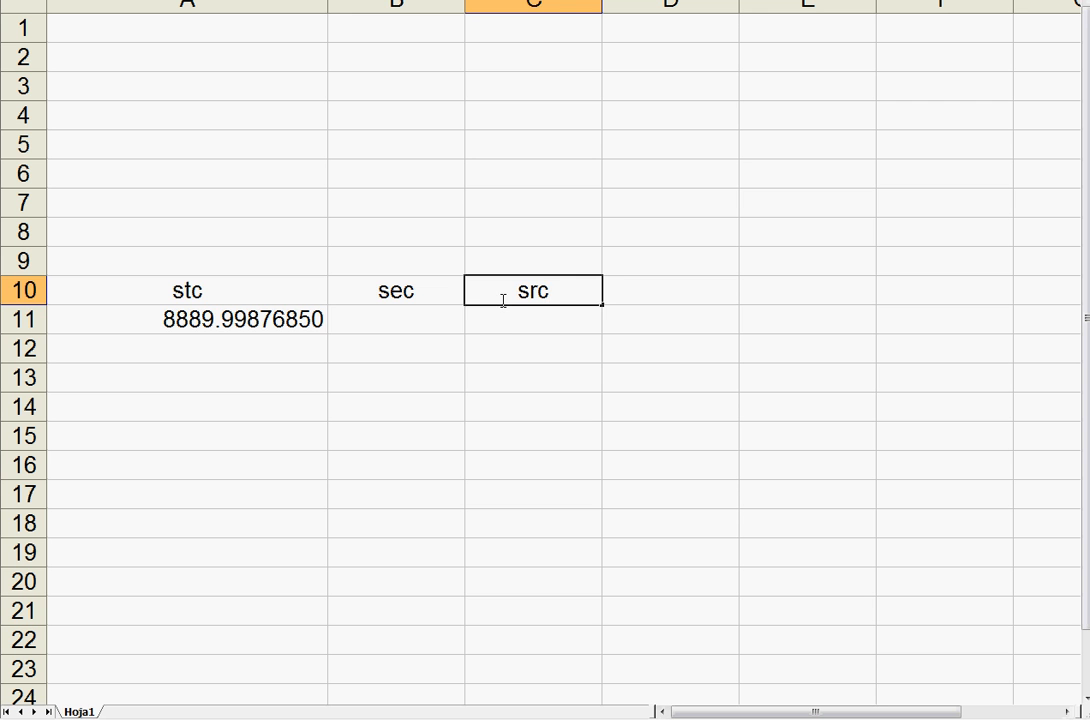
Copy the residual sum of squares, 337.2727, from the gretl model window into cell C11 of the Excel worksheet
{"action": "left_click", "coordinate": [416, 326]}
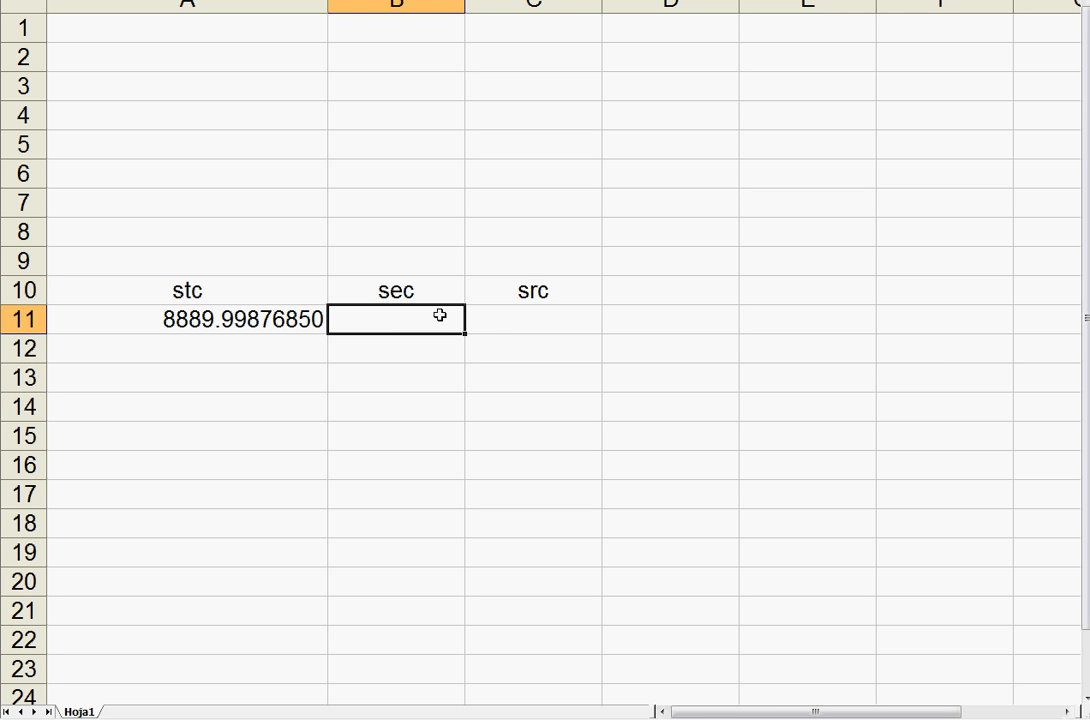
{"action": "left_click", "coordinate": [518, 322]}
{"action": "key", "text": "alt+Tab"}
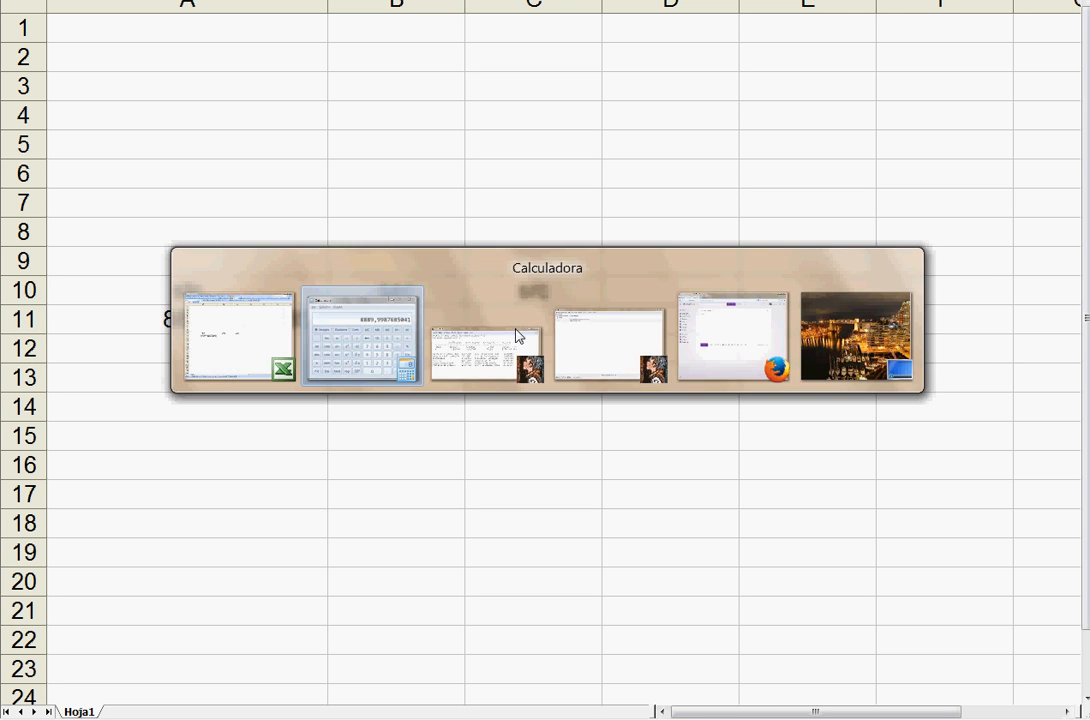
{"action": "key", "text": "alt+Tab"}
{"action": "key", "text": "alt+Tab"}
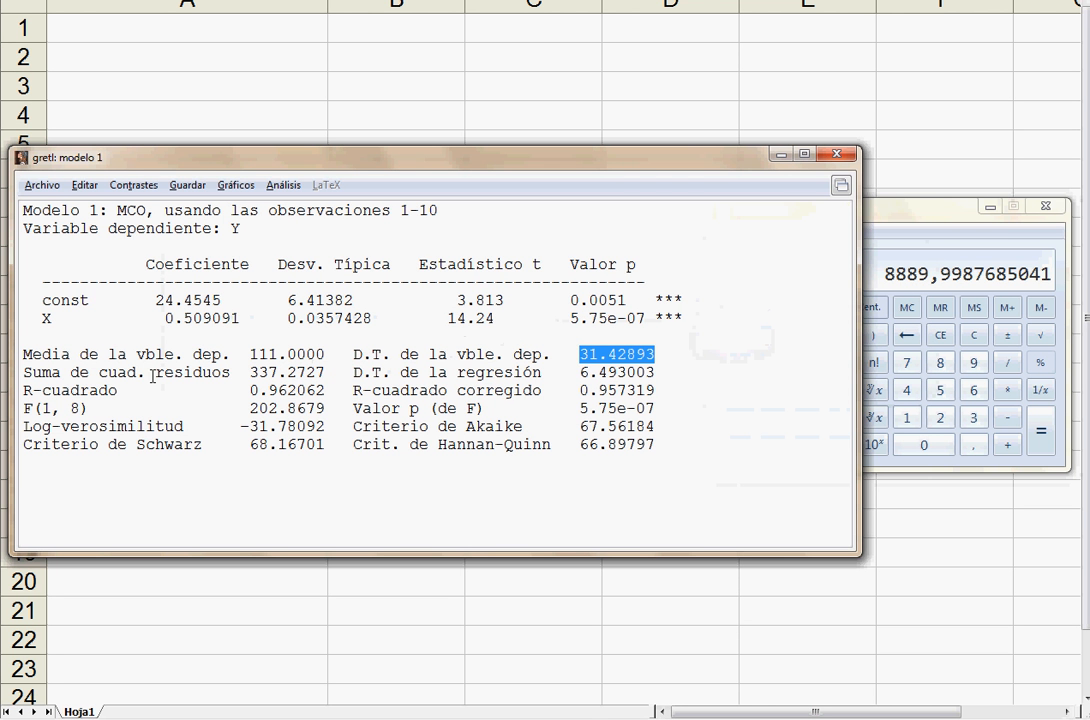
{"action": "left_click_drag", "start_coordinate": [249, 372], "coordinate": [332, 374]}
{"action": "key", "text": "ctrl+c"}
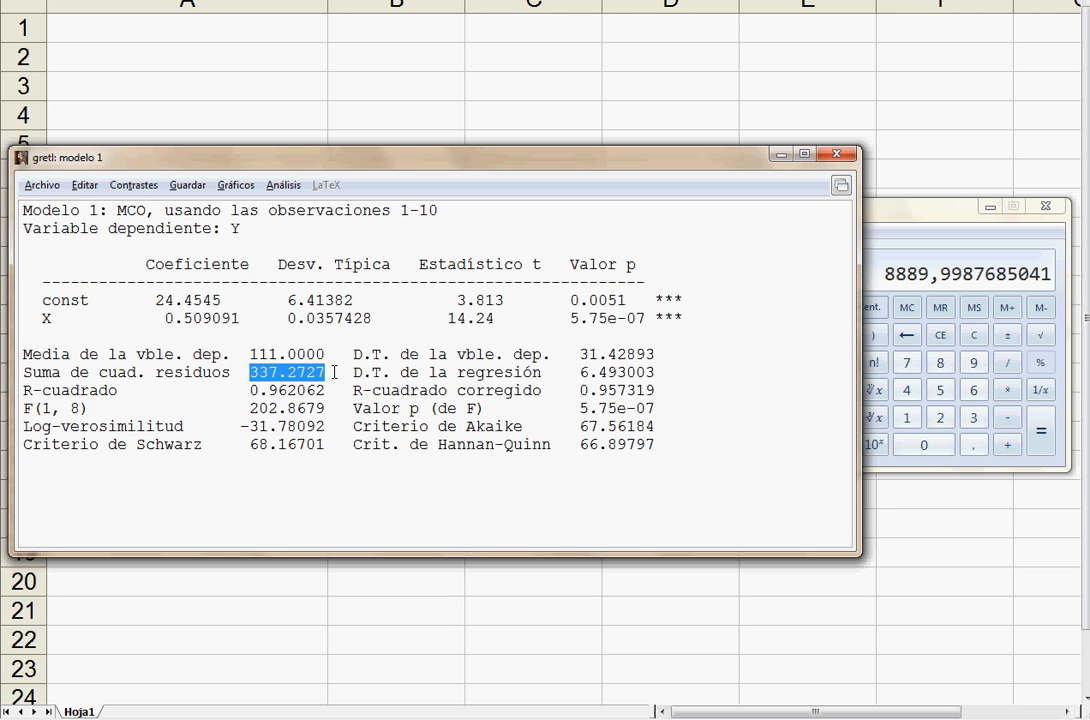
{"action": "key", "text": "alt+Tab"}
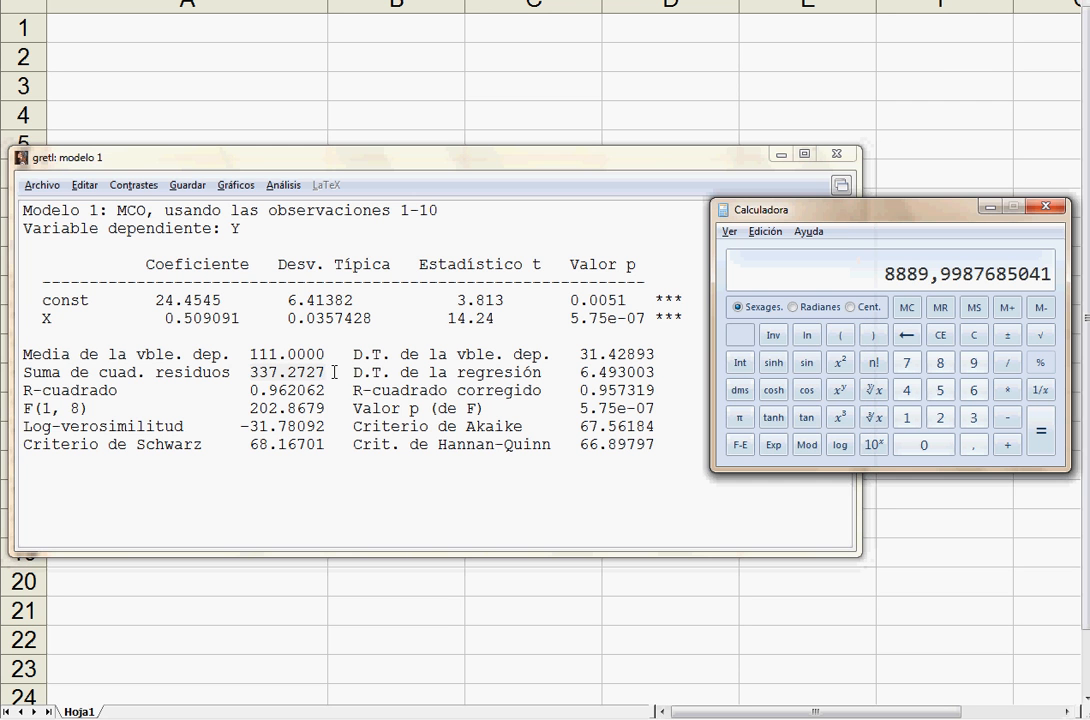
{"action": "key", "text": "alt+Tab"}
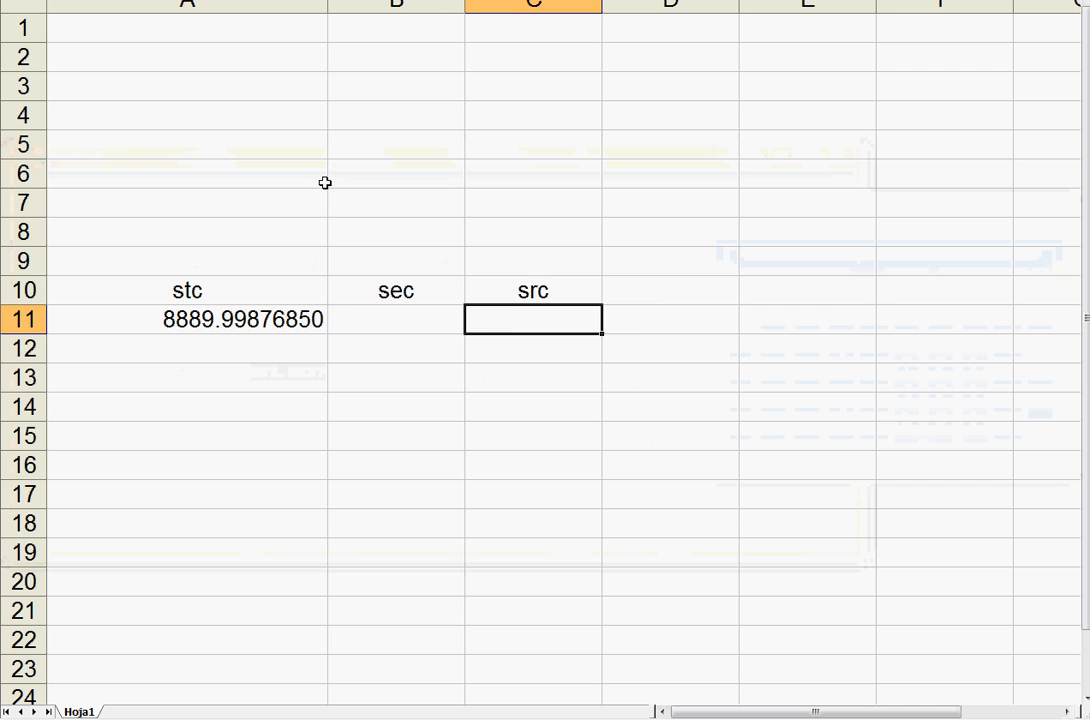
{"action": "key", "text": "ctrl+v"}
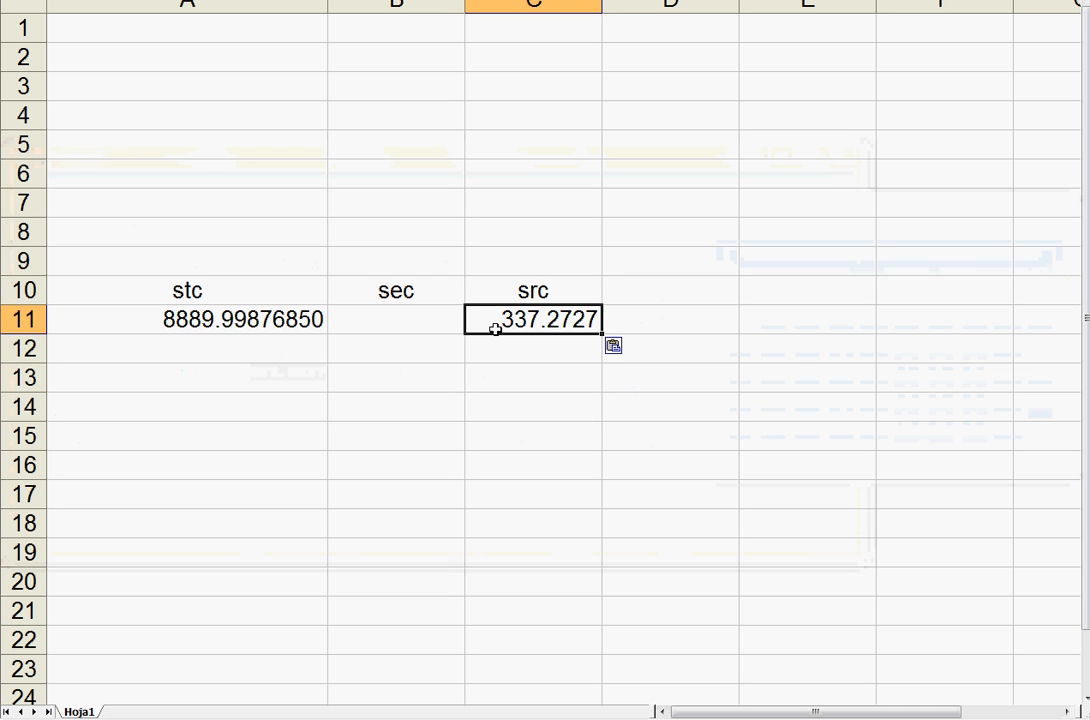
Calculate the sec value in cell B11 with the formula +A11-C11
{"action": "left_click", "coordinate": [237, 322]}
{"action": "left_click_drag", "start_coordinate": [187, 290], "coordinate": [187, 378]}
{"action": "left_click_drag", "start_coordinate": [533, 261], "coordinate": [533, 378]}
{"action": "left_click", "coordinate": [425, 329]}
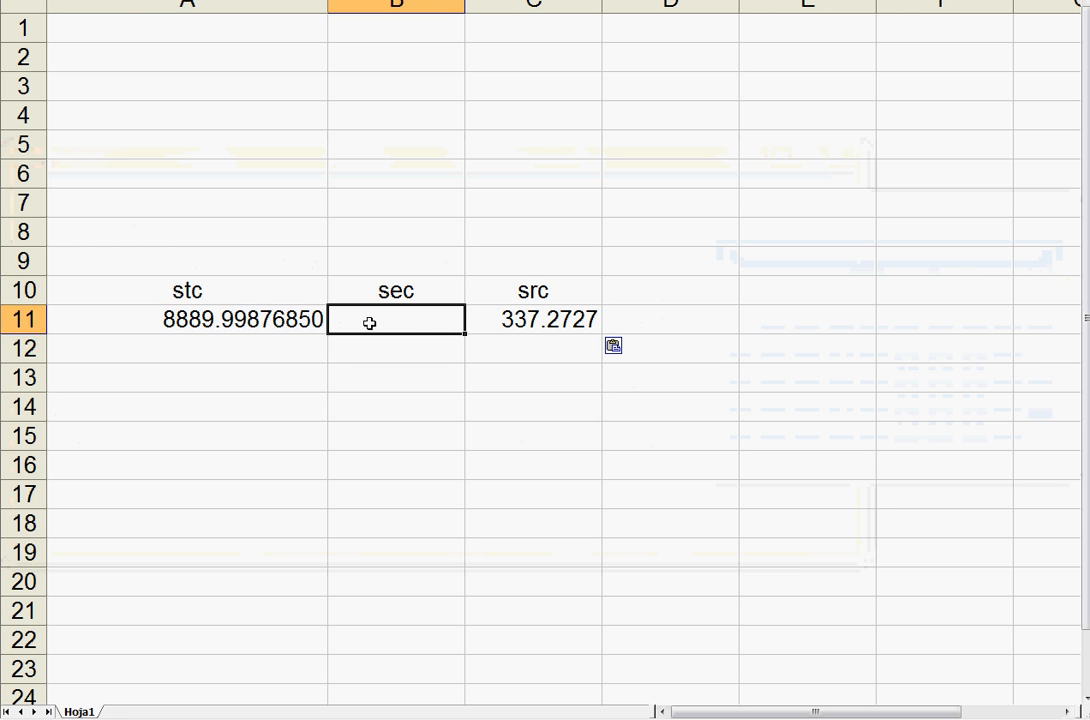
{"action": "type", "text": "+"}
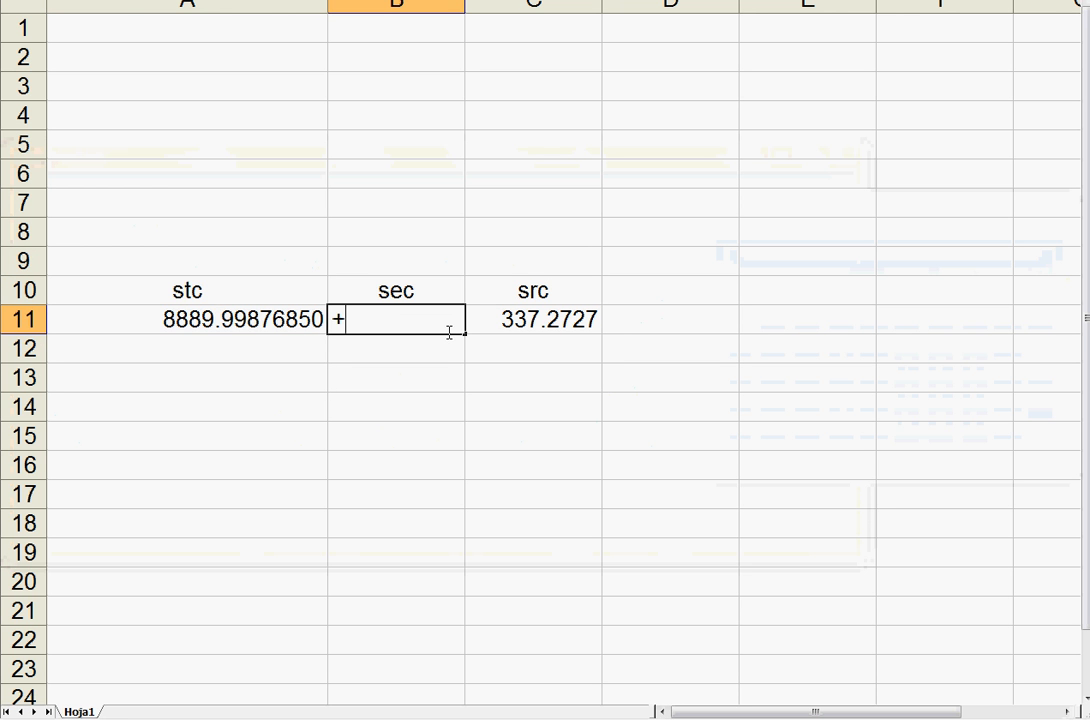
{"action": "left_click", "coordinate": [231, 320]}
{"action": "type", "text": "-"}
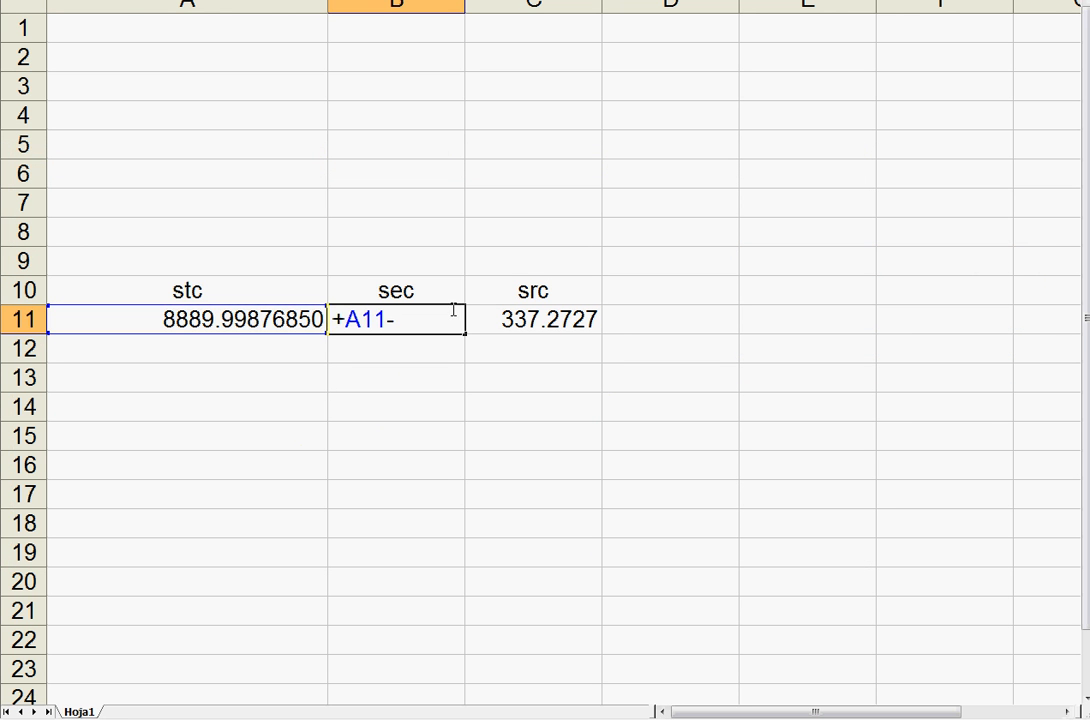
{"action": "left_click", "coordinate": [496, 322]}
{"action": "key", "text": "Return"}
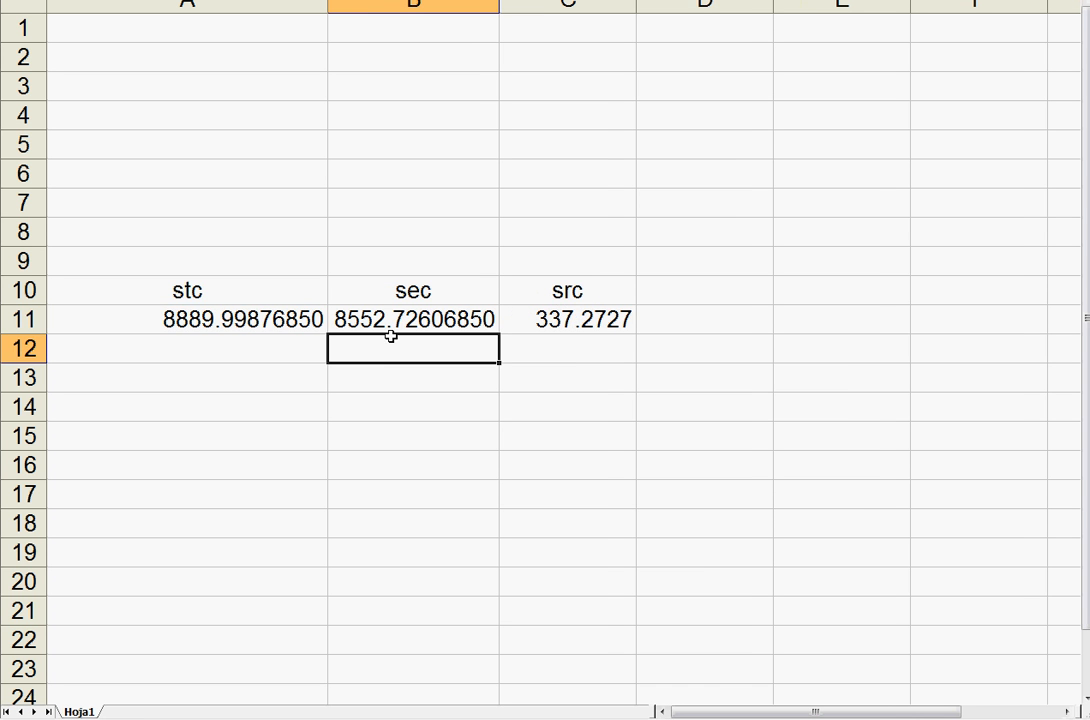
Enter the heading r^2 in cell D10 and calculate it in D11 with the formula +B11/A11
{"action": "left_click", "coordinate": [712, 297]}
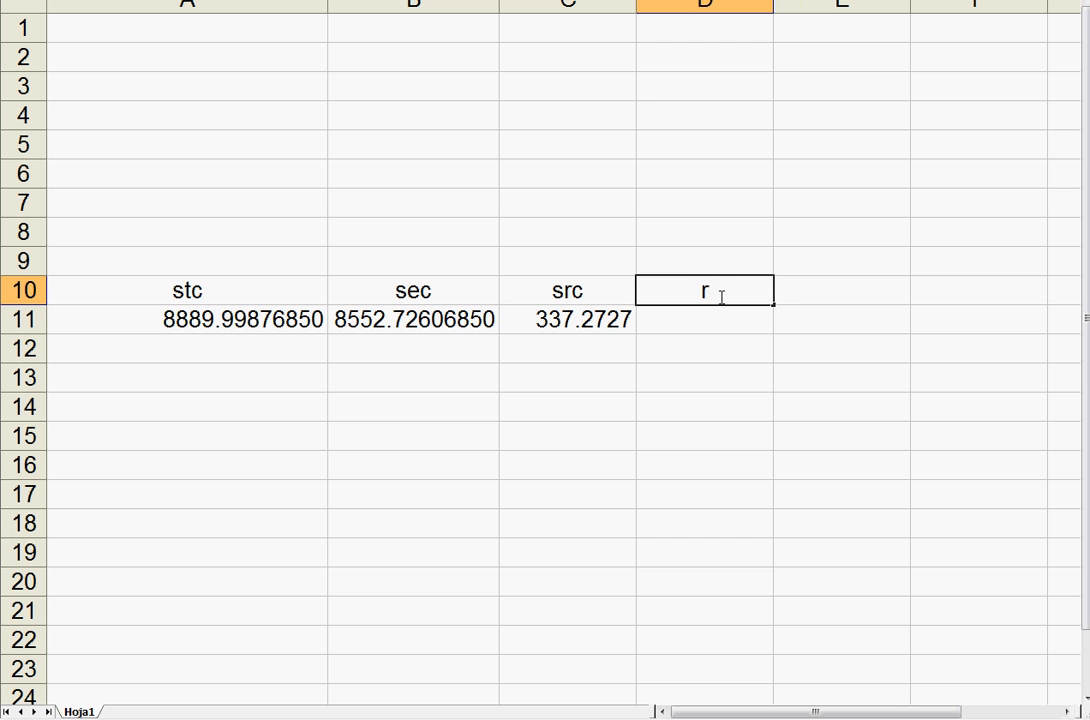
{"action": "type", "text": "^2"}
{"action": "key", "text": "Return"}
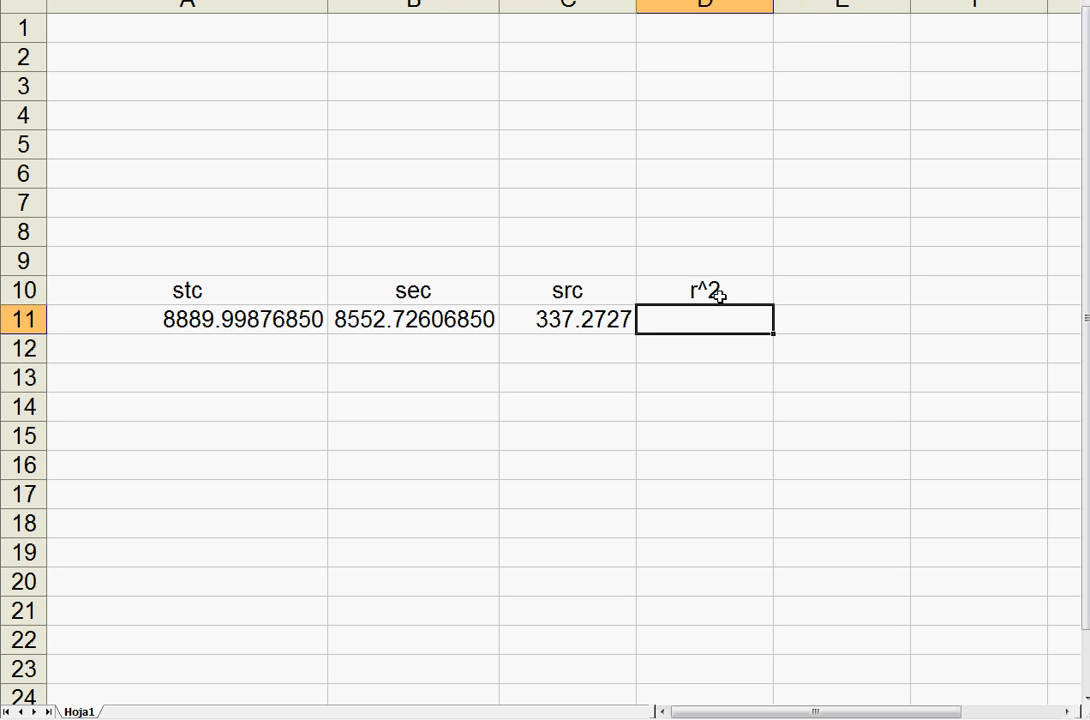
{"action": "type", "text": "+"}
{"action": "left_click", "coordinate": [438, 319]}
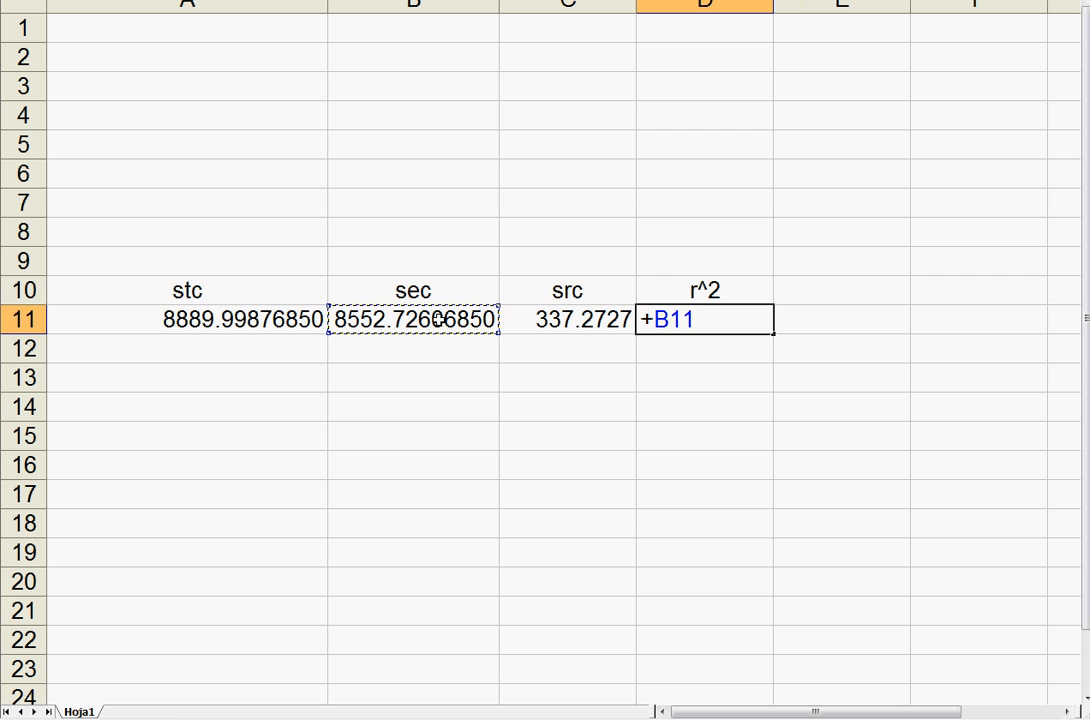
{"action": "type", "text": "/"}
{"action": "left_click", "coordinate": [258, 320]}
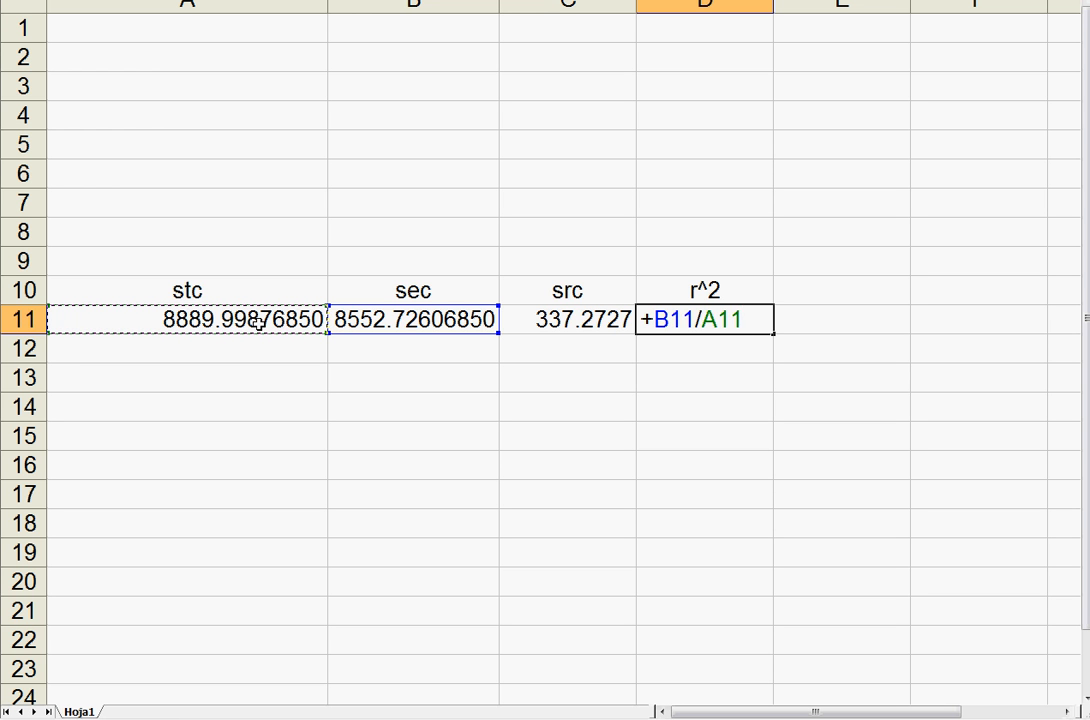
{"action": "key", "text": "Return"}
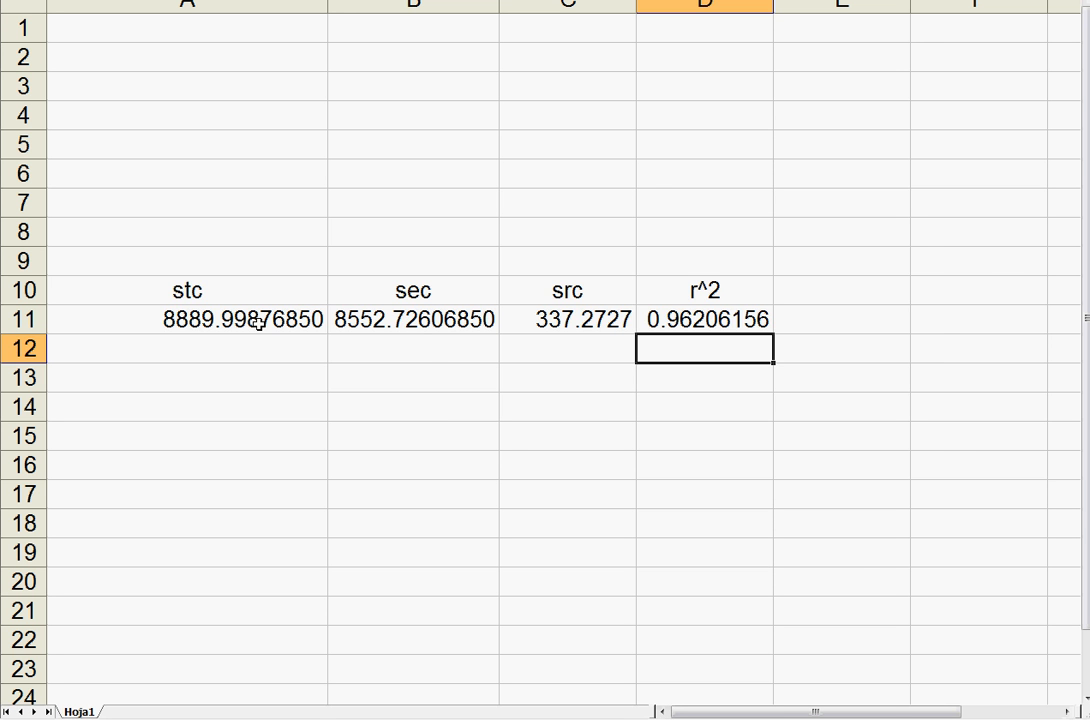
Switch to the gretl model window and examine the R-cuadrado and D.T. de la regresión values
{"action": "key", "text": "alt+Tab"}
{"action": "key", "text": "alt+Tab"}
{"action": "key", "text": "alt+Tab"}
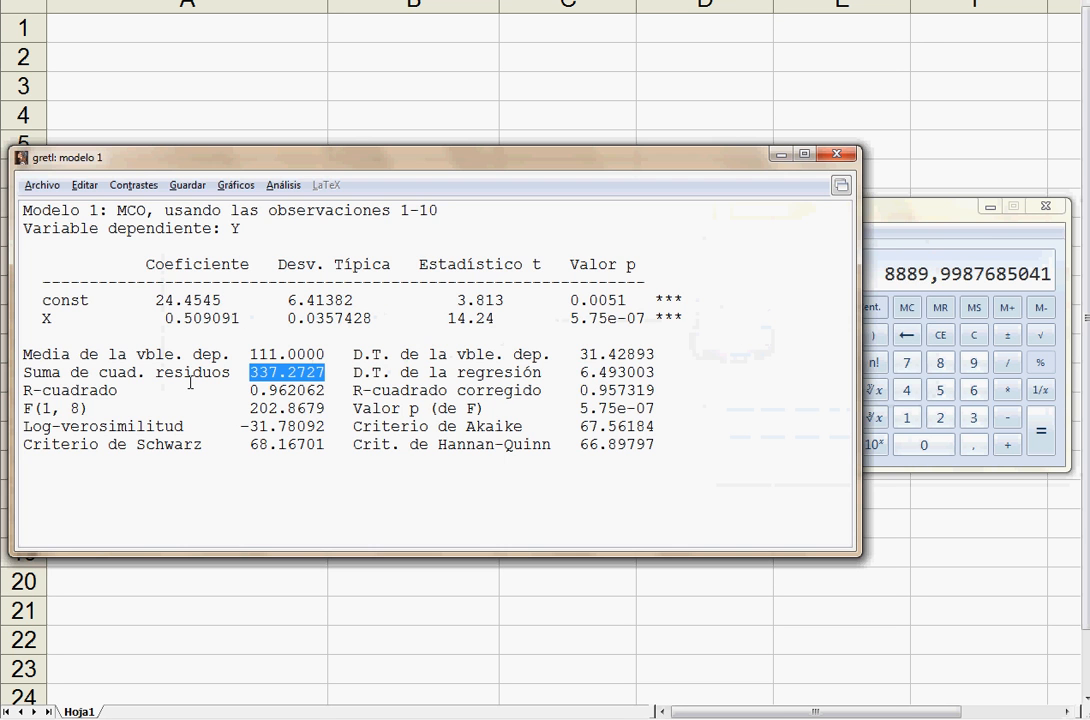
{"action": "left_click_drag", "start_coordinate": [241, 390], "coordinate": [329, 387]}
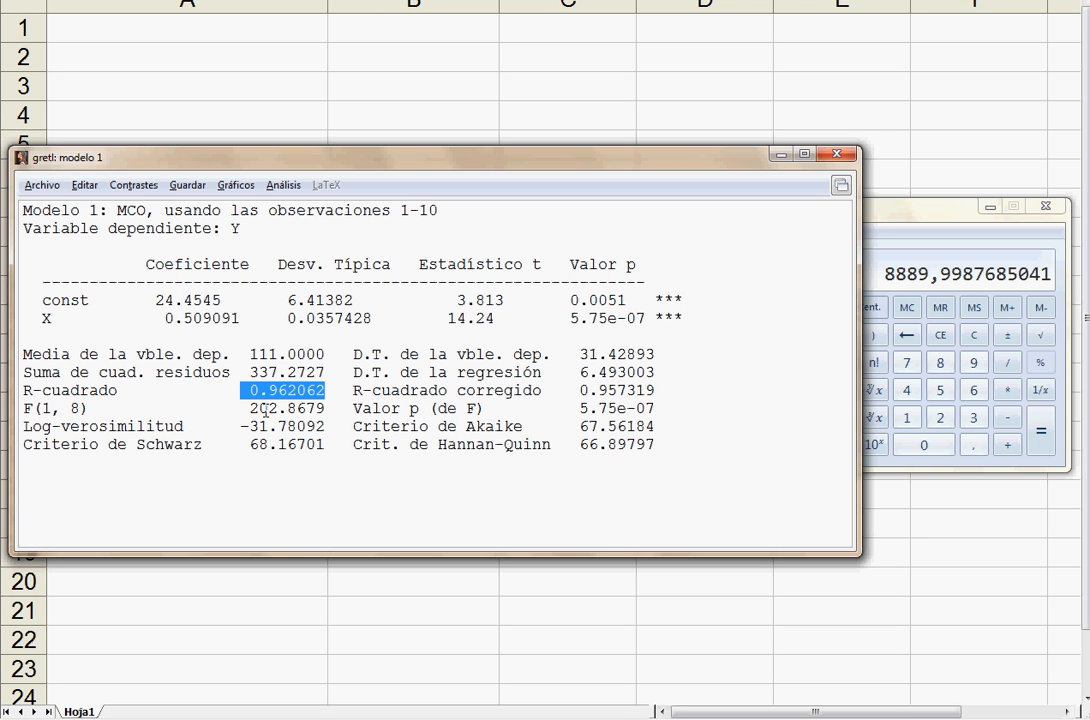
{"action": "left_click_drag", "start_coordinate": [354, 372], "coordinate": [658, 372]}
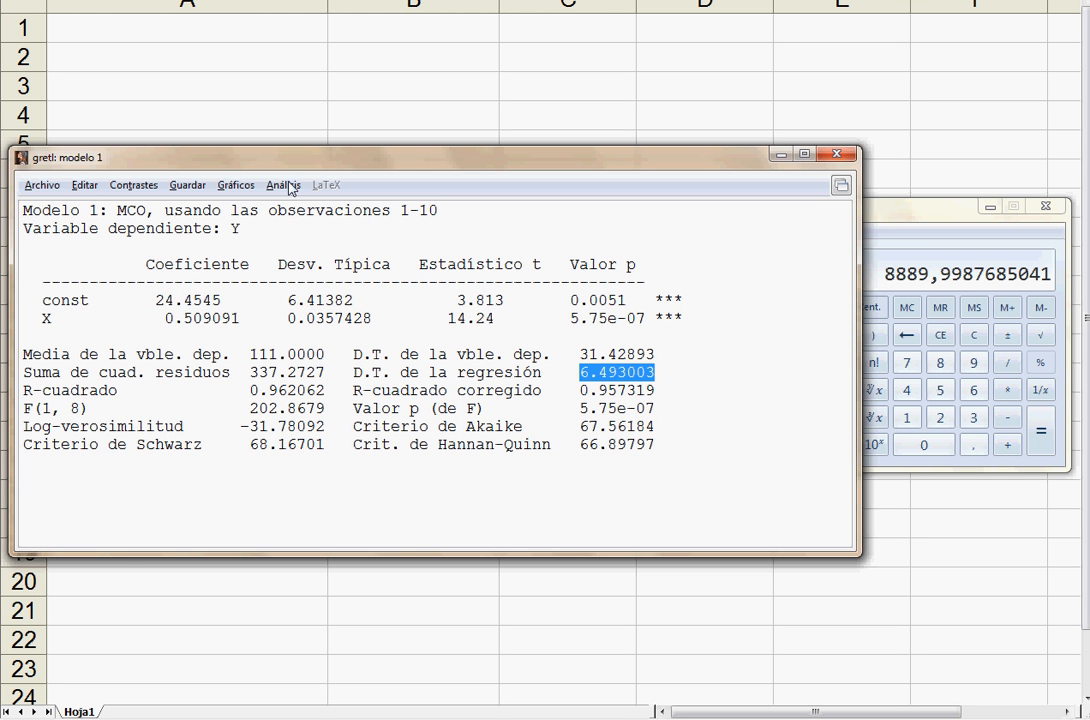
Switch back to Excel, enter the heading dtr in cell E10 and the formula +C11/8 in E11
{"action": "key", "text": "alt+Tab"}
{"action": "key", "text": "alt+Tab"}
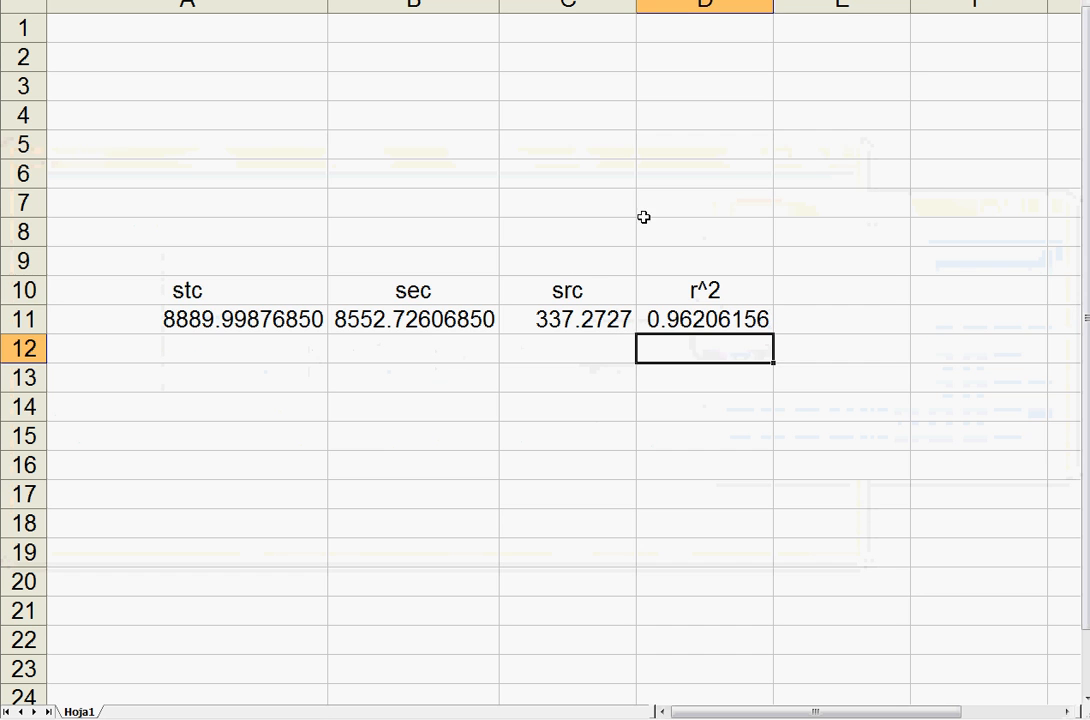
{"action": "left_click", "coordinate": [800, 291]}
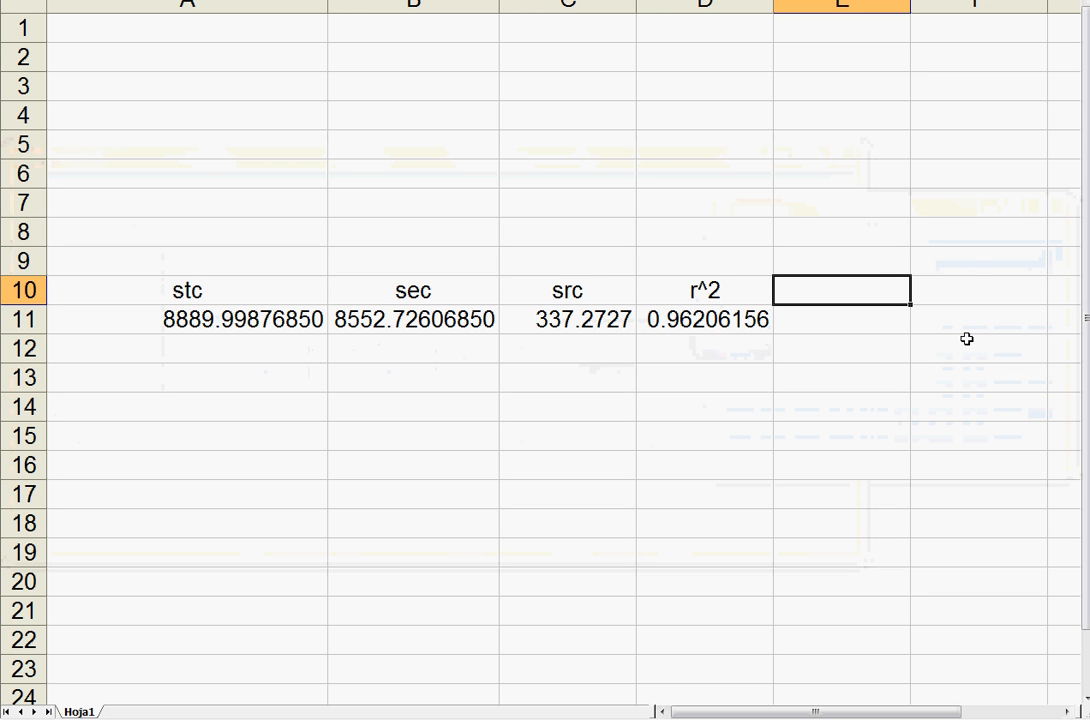
{"action": "type", "text": "dtr"}
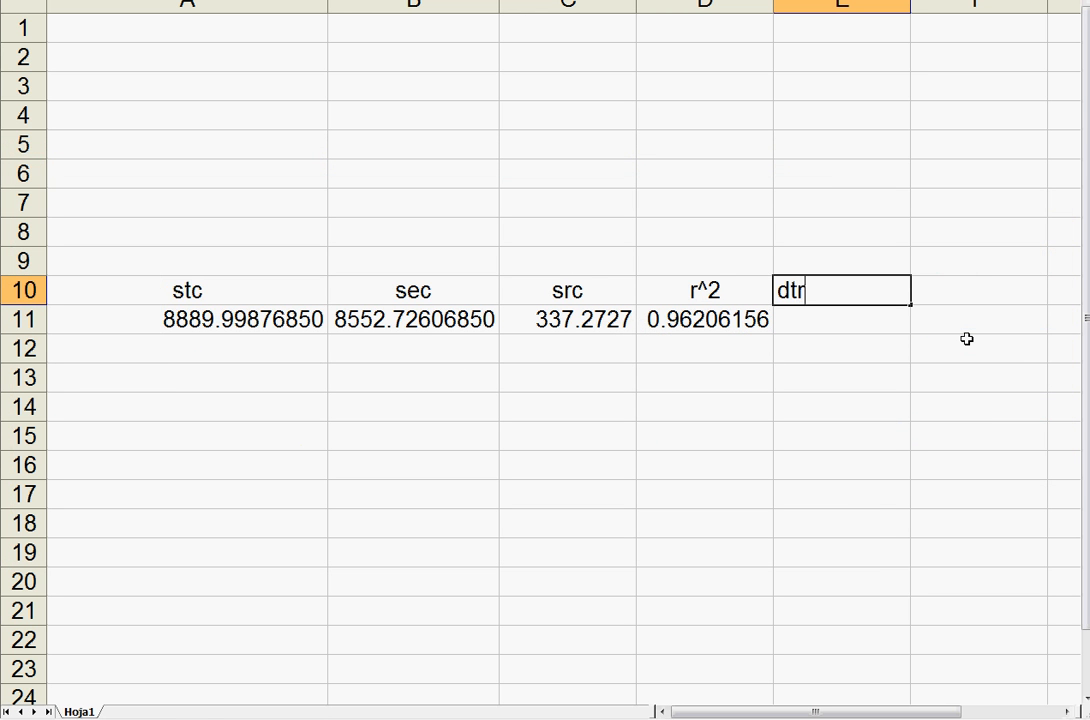
{"action": "key", "text": "Return"}
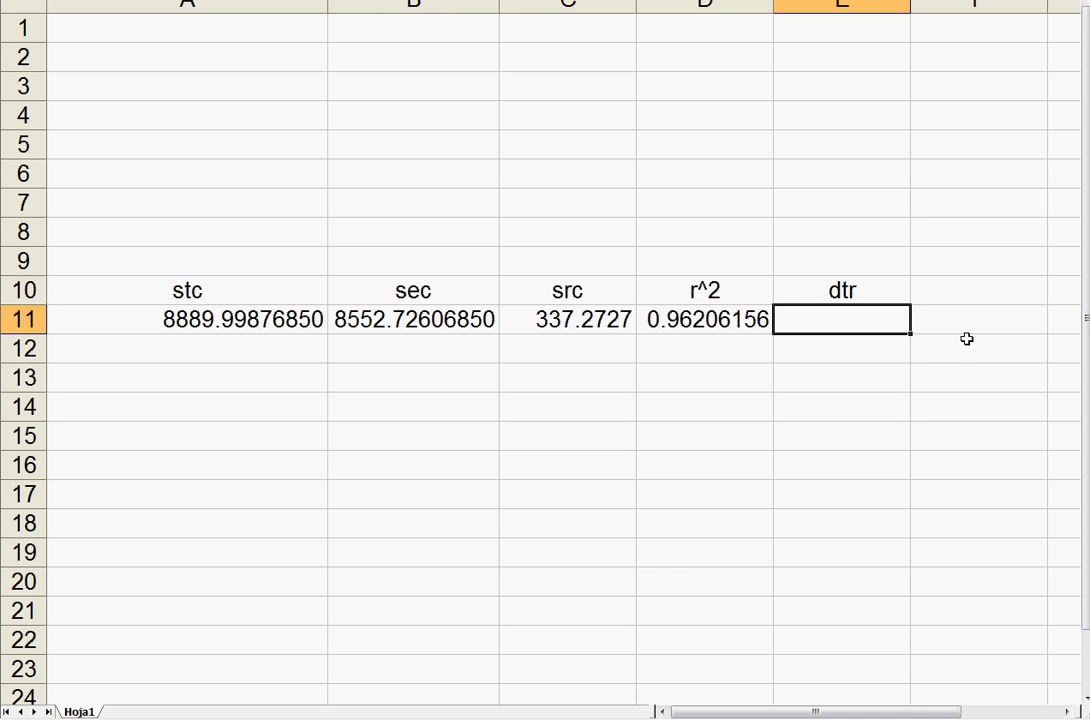
{"action": "type", "text": "+"}
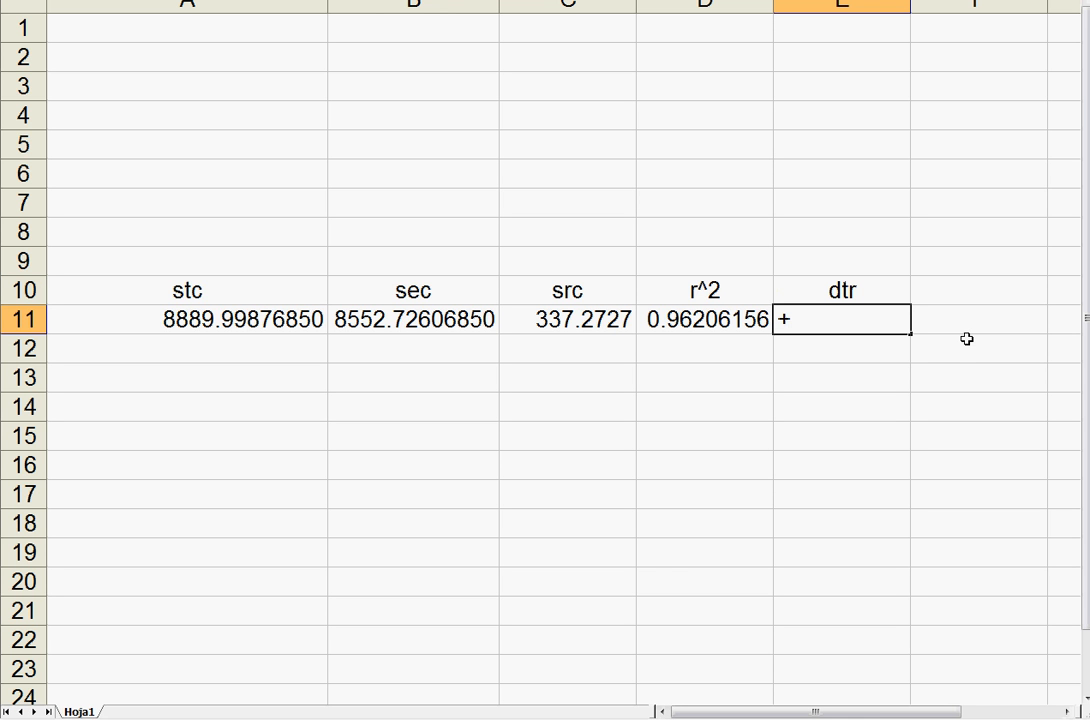
{"action": "left_click", "coordinate": [597, 322]}
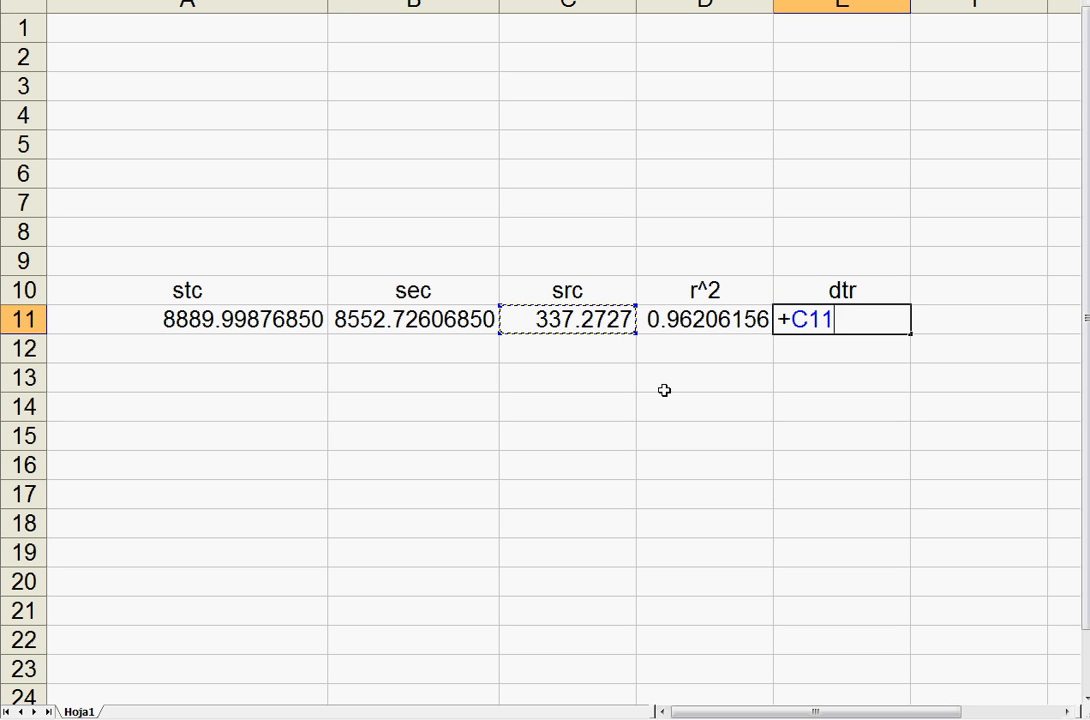
{"action": "type", "text": "/"}
{"action": "type", "text": "8"}
{"action": "key", "text": "Return"}
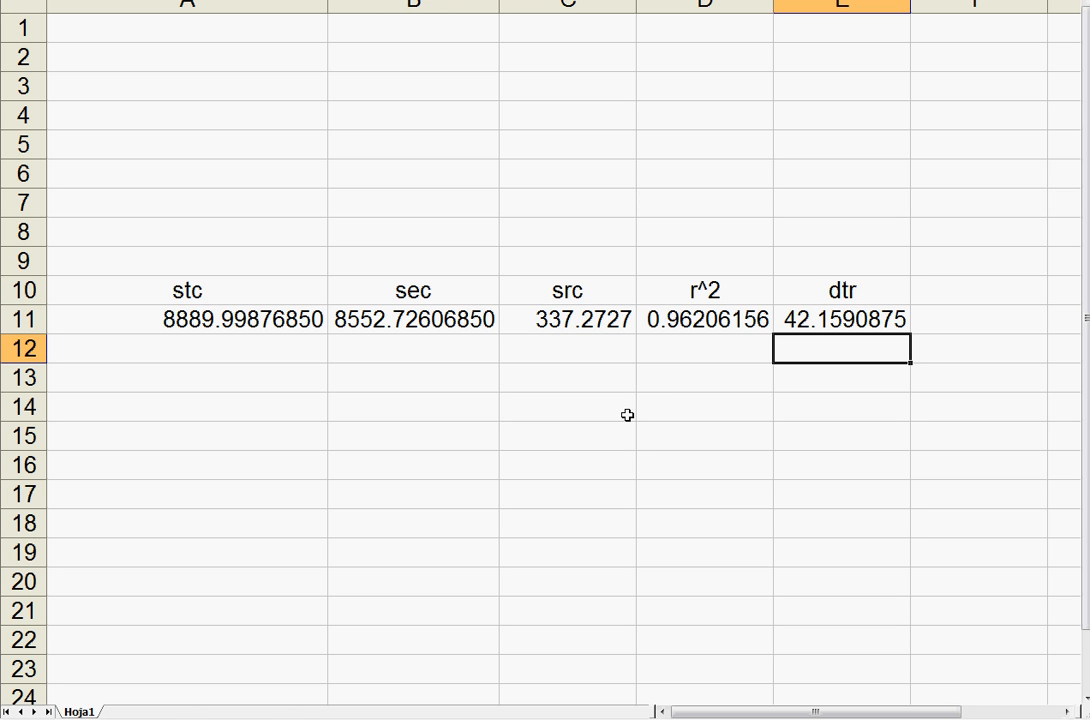
Enter the heading varianza residual in cell E9, above the dtr heading
{"action": "left_click", "coordinate": [846, 289]}
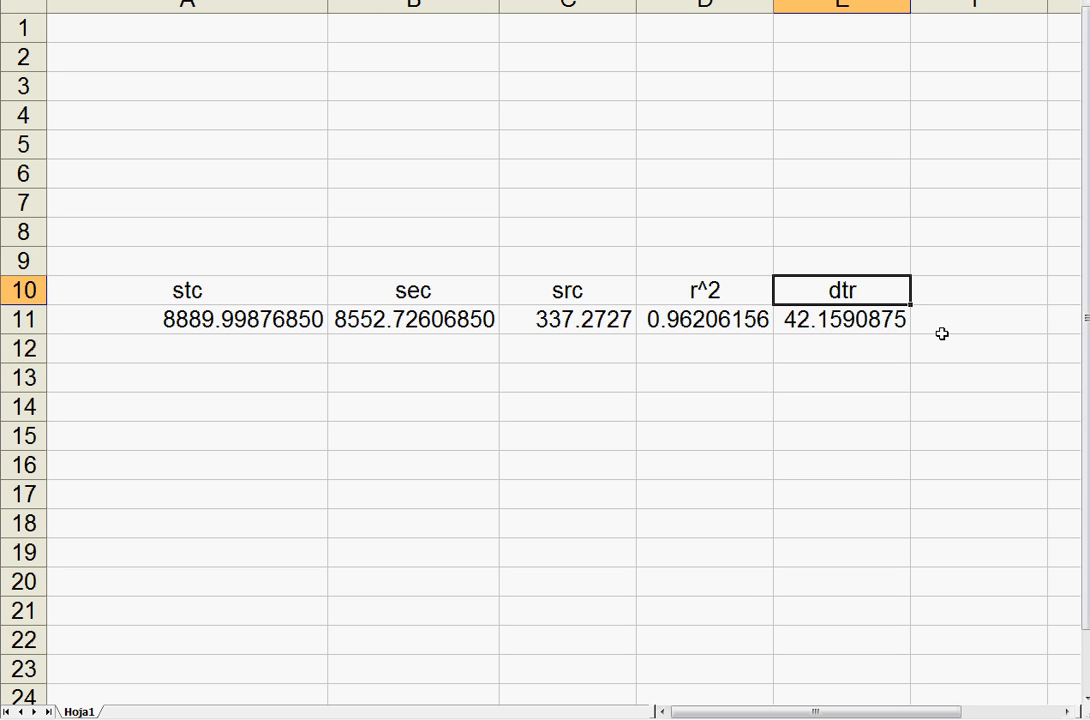
{"action": "key", "text": "Up"}
{"action": "type", "text": "varian"}
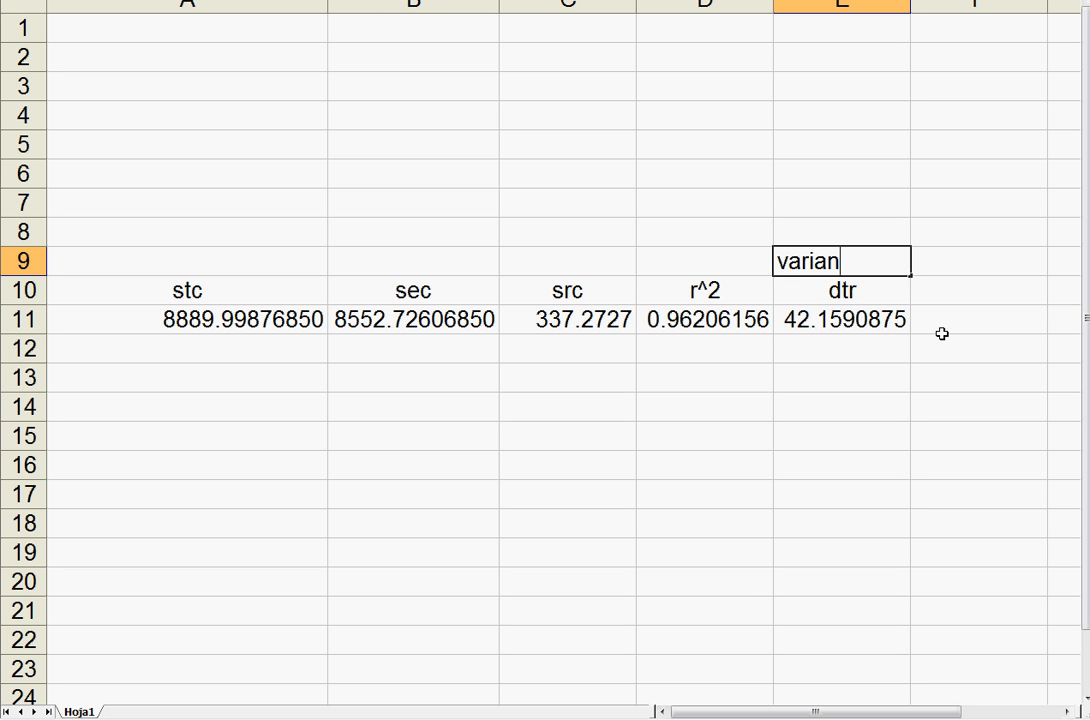
{"action": "type", "text": "za residual"}
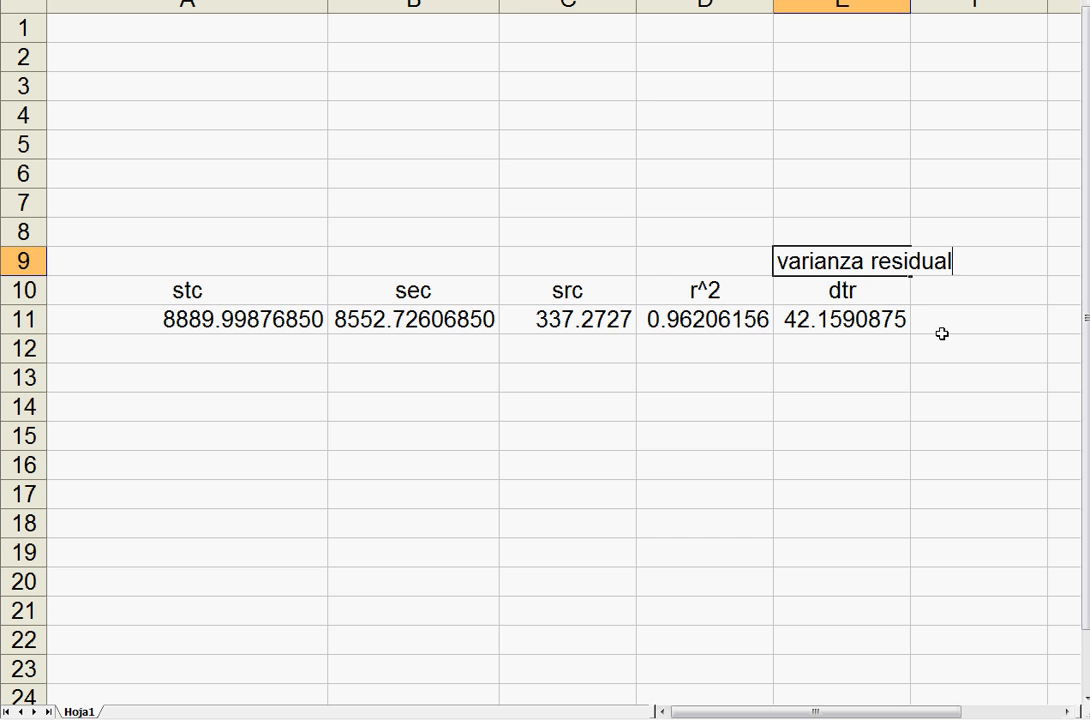
{"action": "key", "text": "Return"}
Enter the heading des.tipica resid in cell F10 and clear the dtr heading from cell E10
{"action": "key", "text": "Right"}
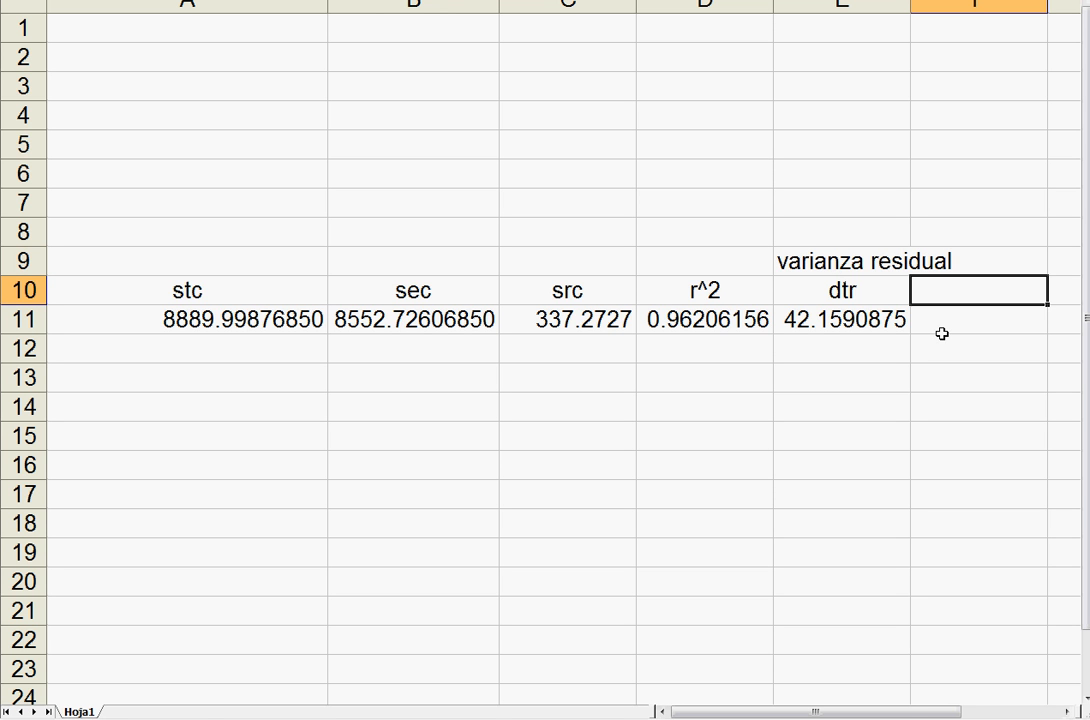
{"action": "type", "text": "des"}
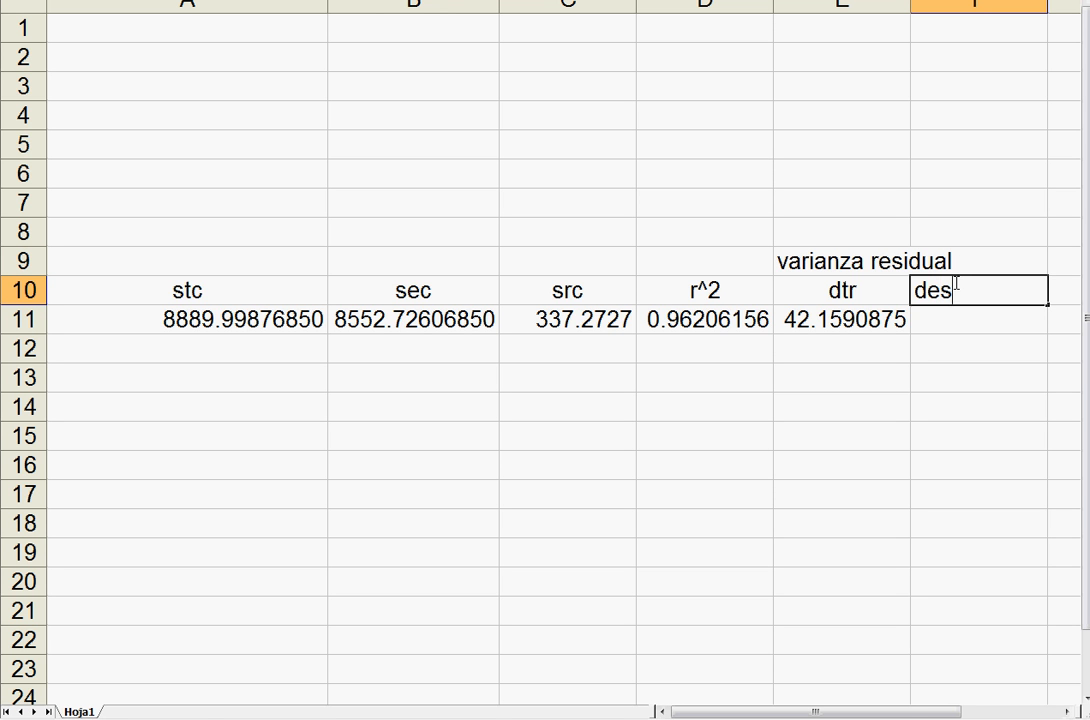
{"action": "type", "text": ".tipica resid"}
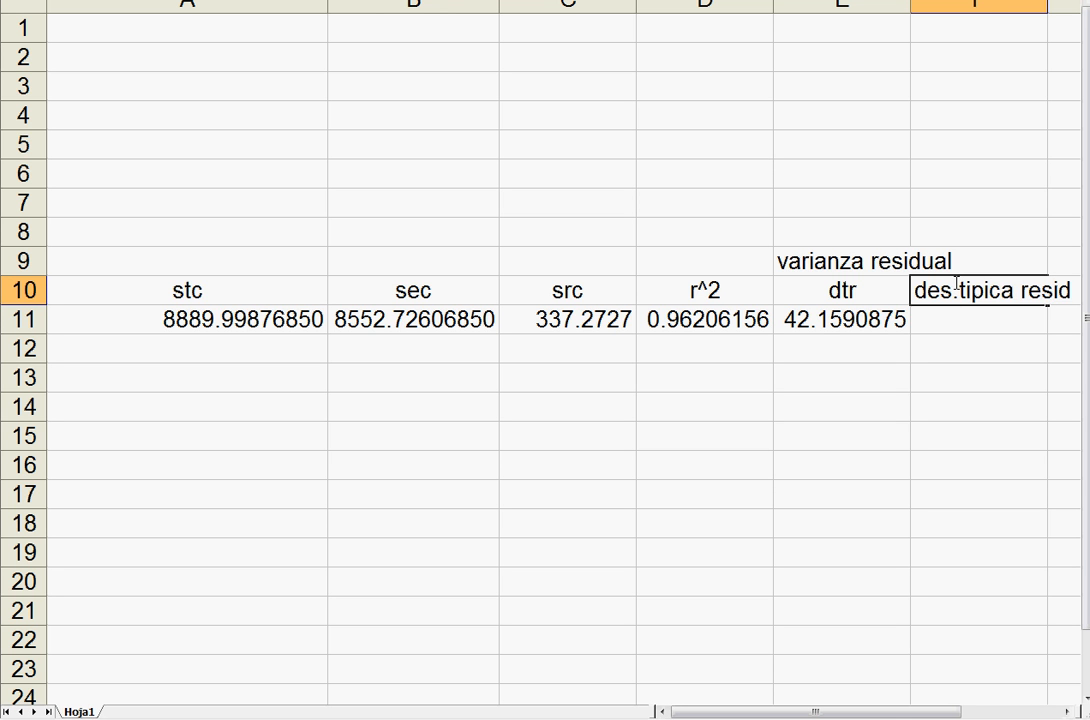
{"action": "key", "text": "Return"}
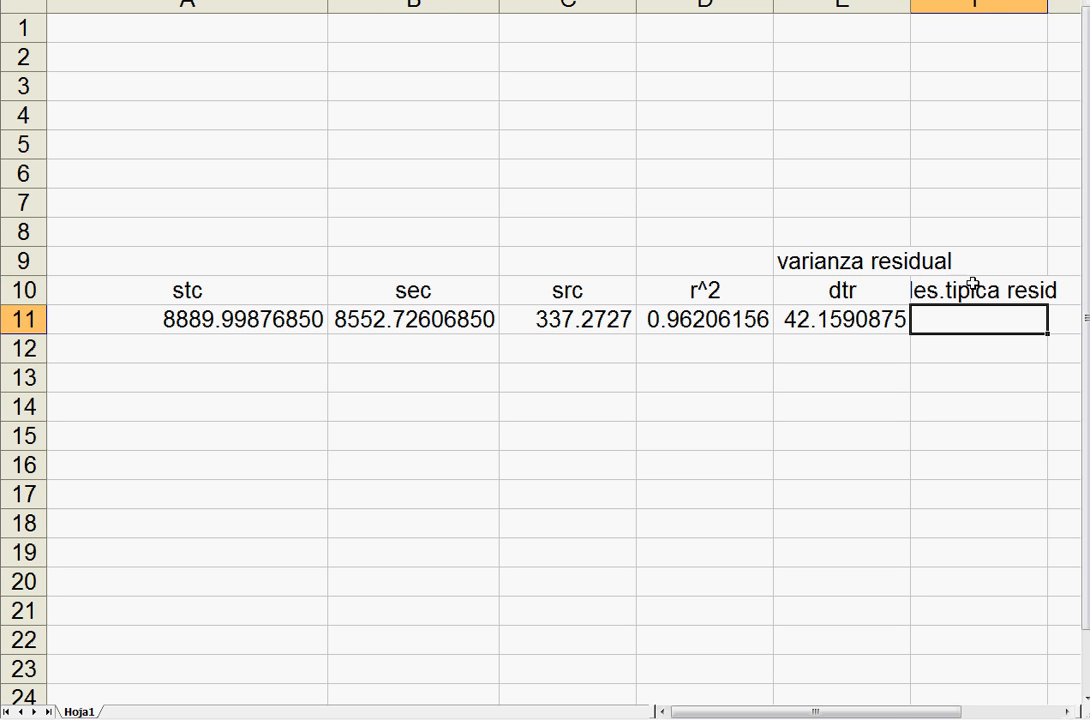
{"action": "left_click", "coordinate": [853, 298]}
{"action": "key", "text": "Delete"}
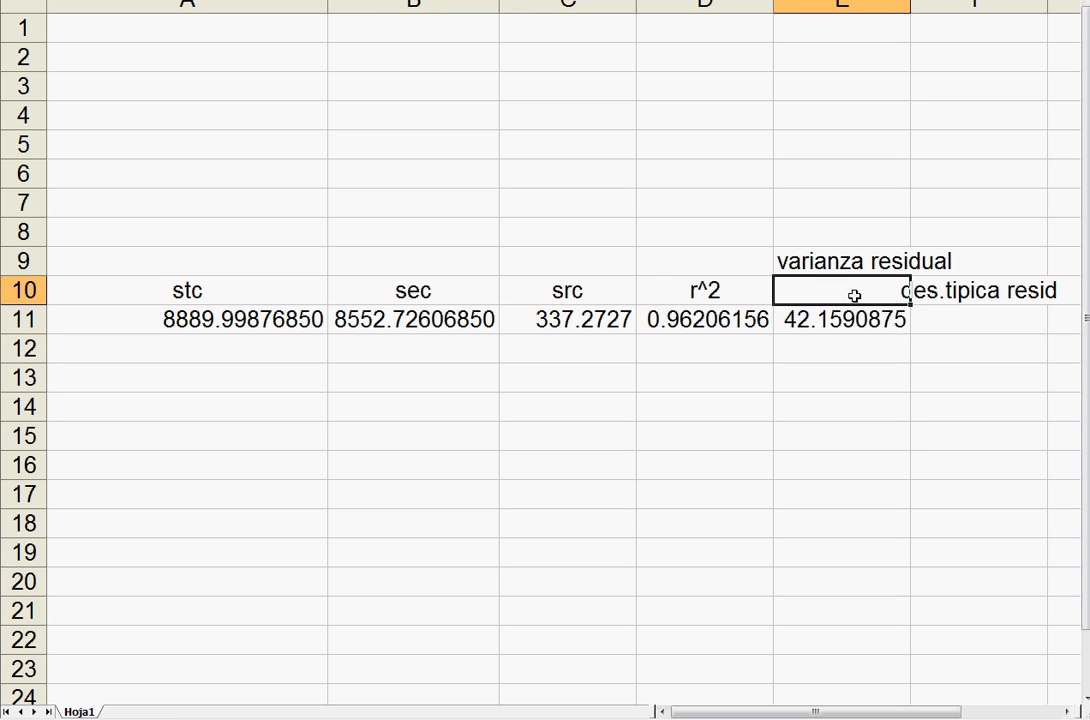
Enter the formula +E11^0.5 in cell F11, under the des.tipica resid heading
{"action": "left_click", "coordinate": [948, 324]}
{"action": "type", "text": "+"}
{"action": "left_click", "coordinate": [833, 322]}
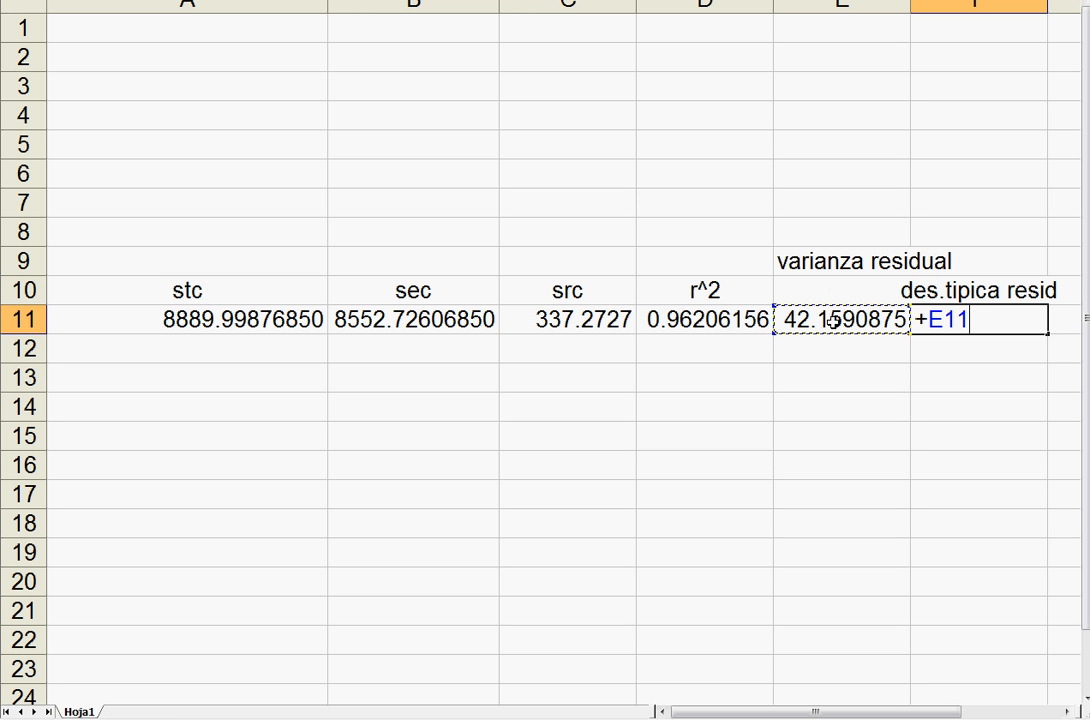
{"action": "type", "text": "^0.5"}
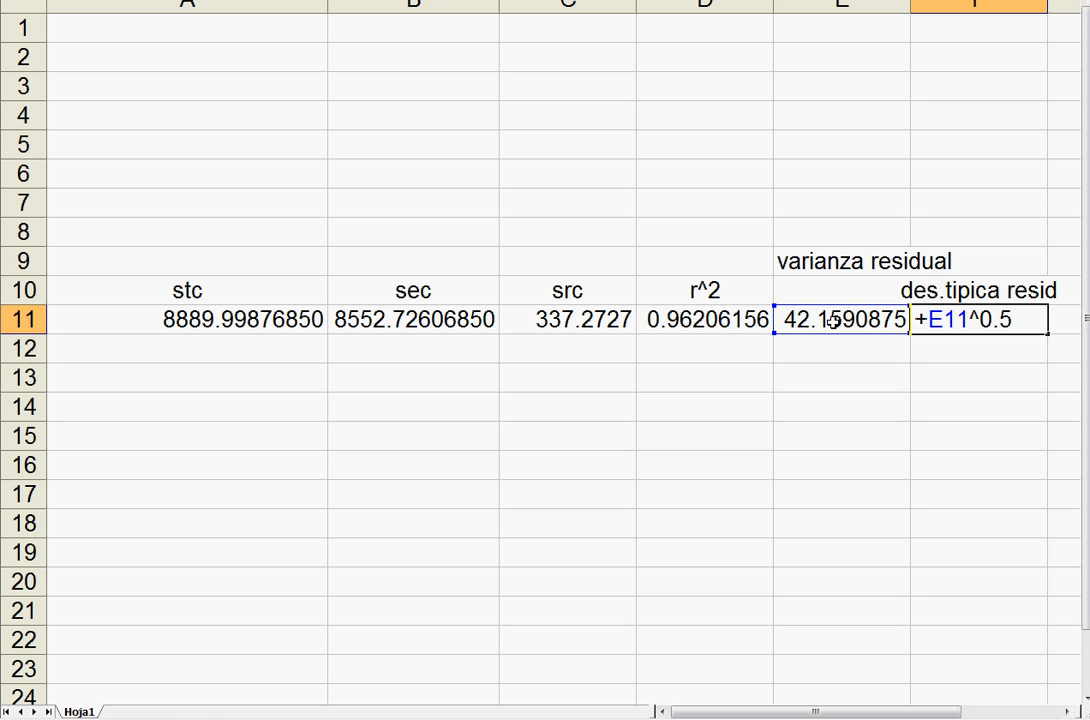
{"action": "key", "text": "Return"}
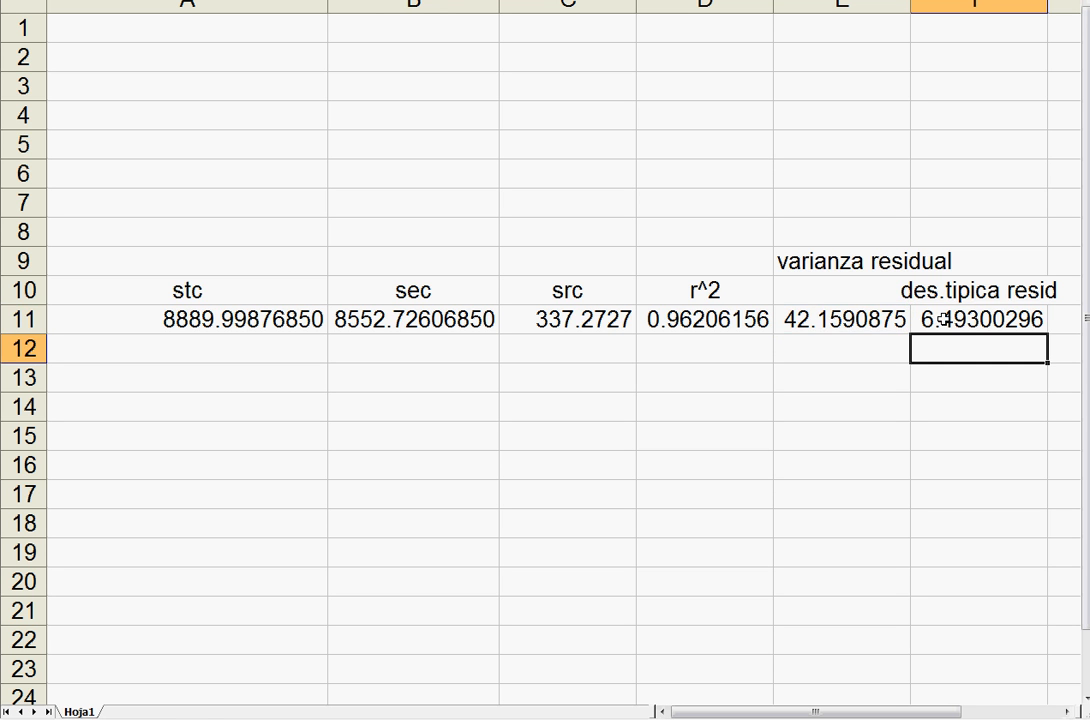
Switch to the gretl model window to check D.T. de la regresión and F(1, 8), and move the calculator and model windows off the results row
{"action": "key", "text": "alt+Tab"}
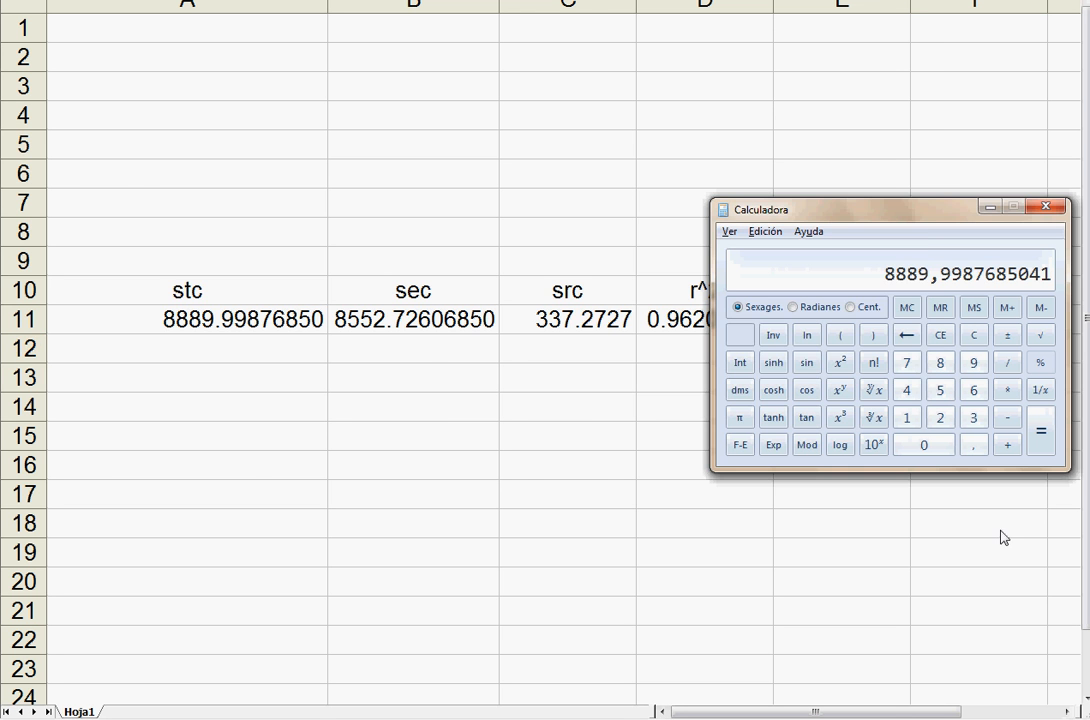
{"action": "key", "text": "alt+Tab"}
{"action": "key", "text": "Tab"}
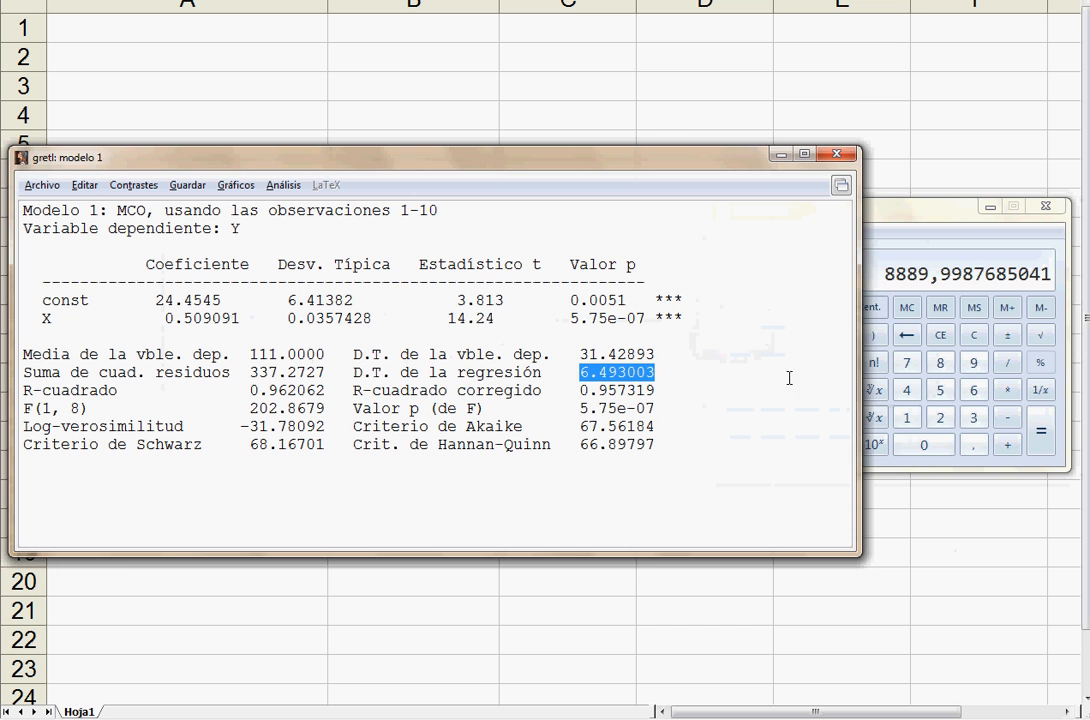
{"action": "left_click_drag", "start_coordinate": [932, 211], "coordinate": [879, 22]}
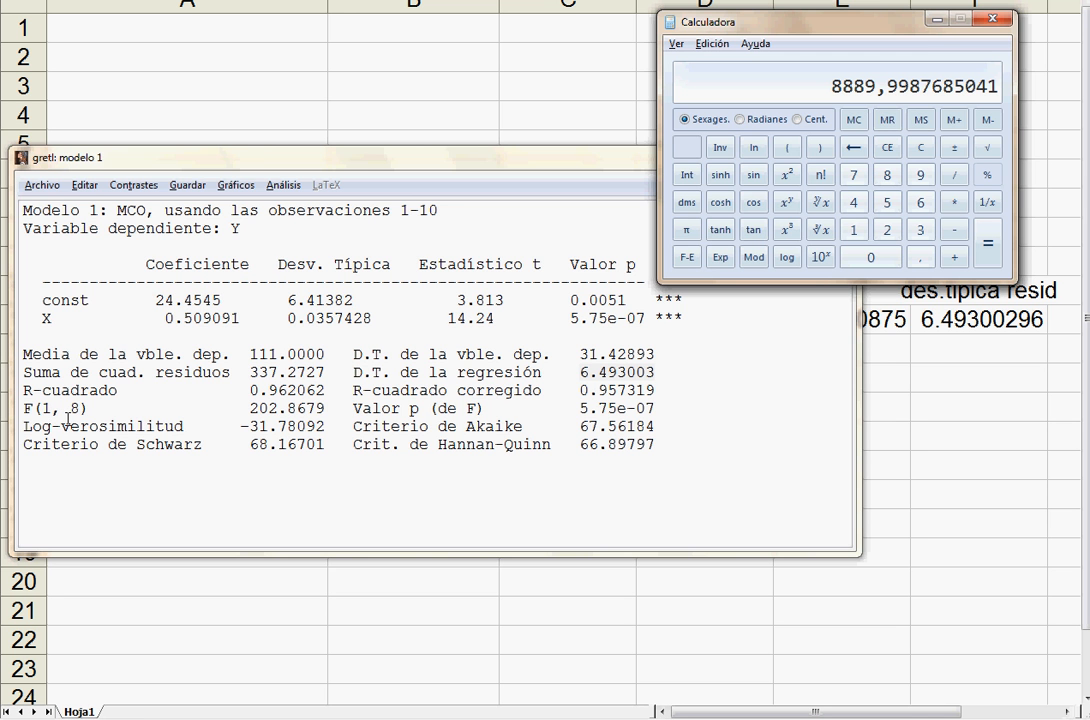
{"action": "left_click", "coordinate": [434, 165]}
{"action": "left_click_drag", "start_coordinate": [434, 170], "coordinate": [501, 474]}
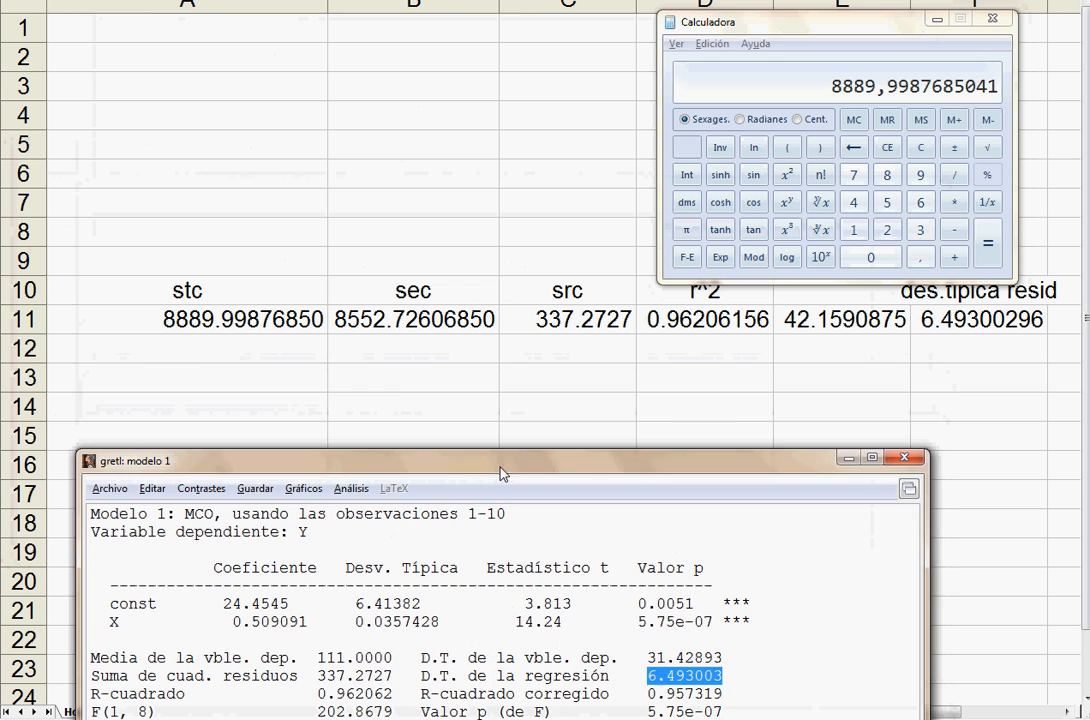
Switch back to Excel and enter the right-aligned label F in cell A13
{"action": "left_click", "coordinate": [234, 378]}
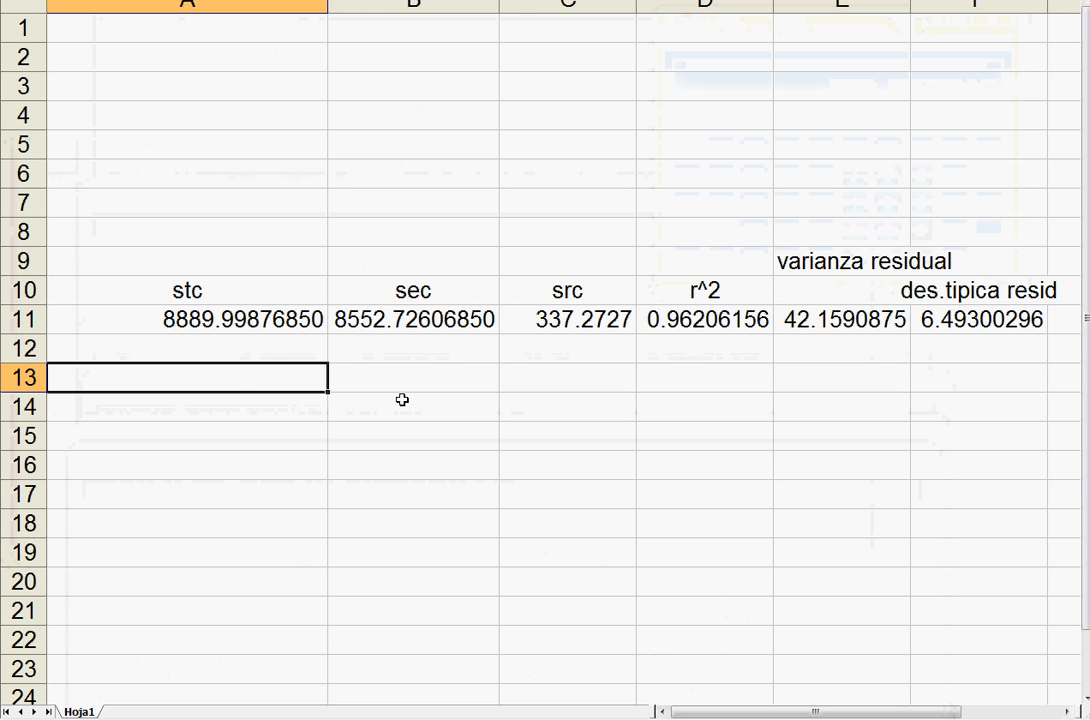
{"action": "type", "text": "f"}
{"action": "key", "text": "Right"}
{"action": "key", "text": "Left"}
{"action": "type", "text": "F"}
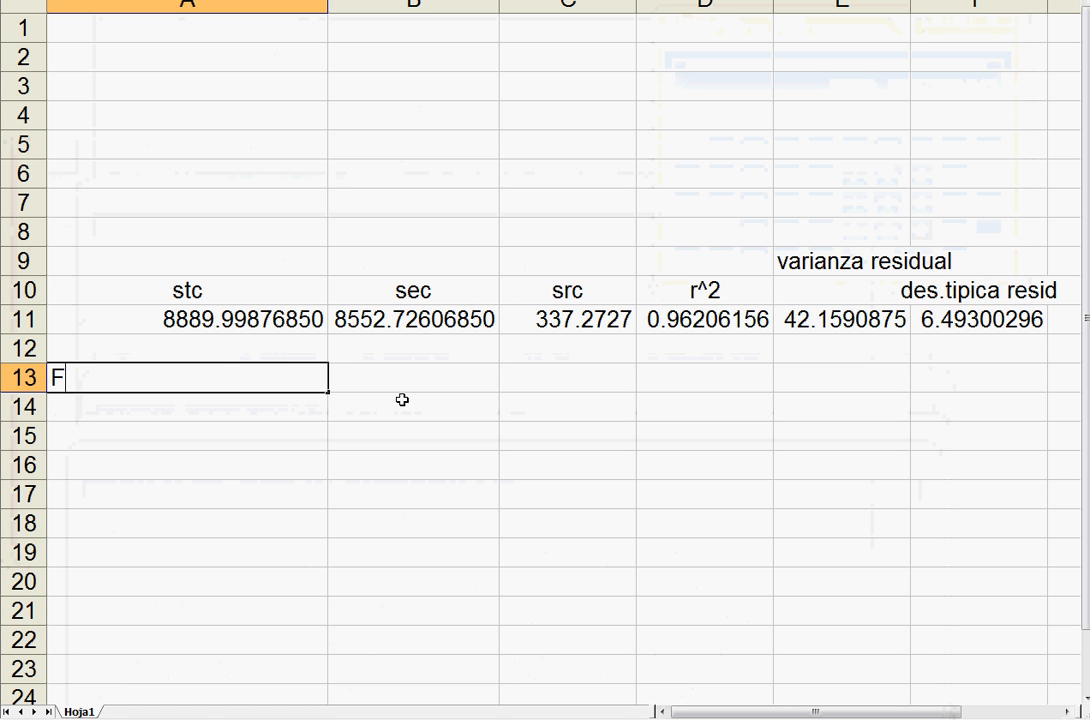
{"action": "left_click", "coordinate": [402, 400]}
{"action": "key", "text": "Up"}
{"action": "key", "text": "Left"}
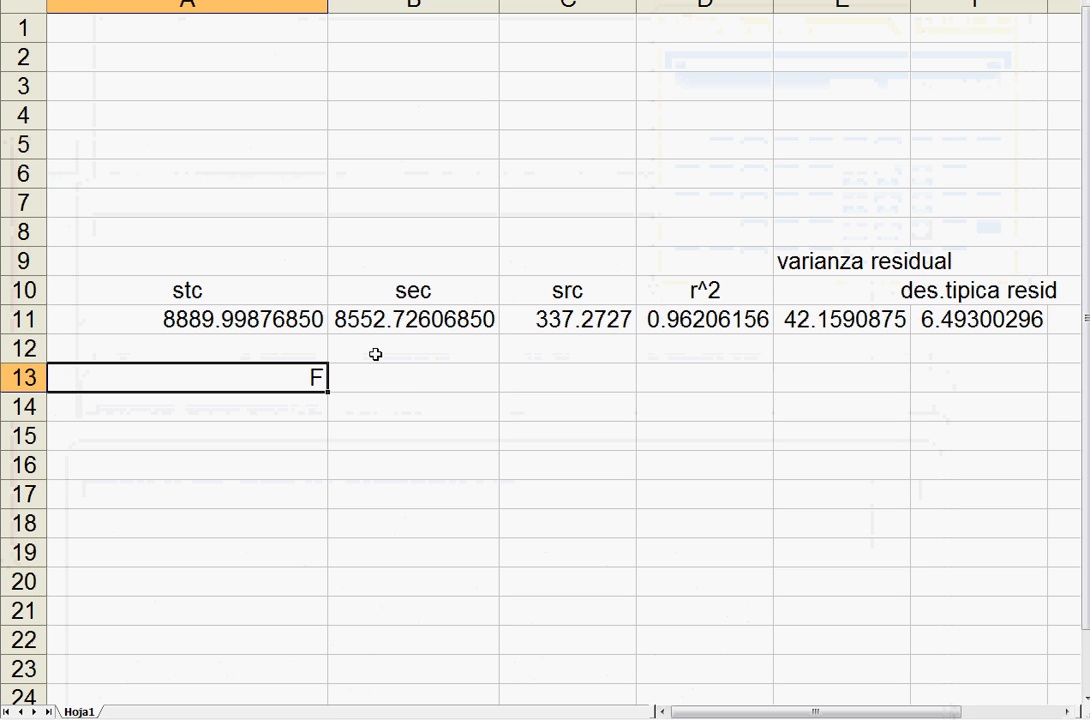
Enter the text SEC/ GL / SRC /gdl in cell B13, next to the F label
{"action": "left_click", "coordinate": [371, 382]}
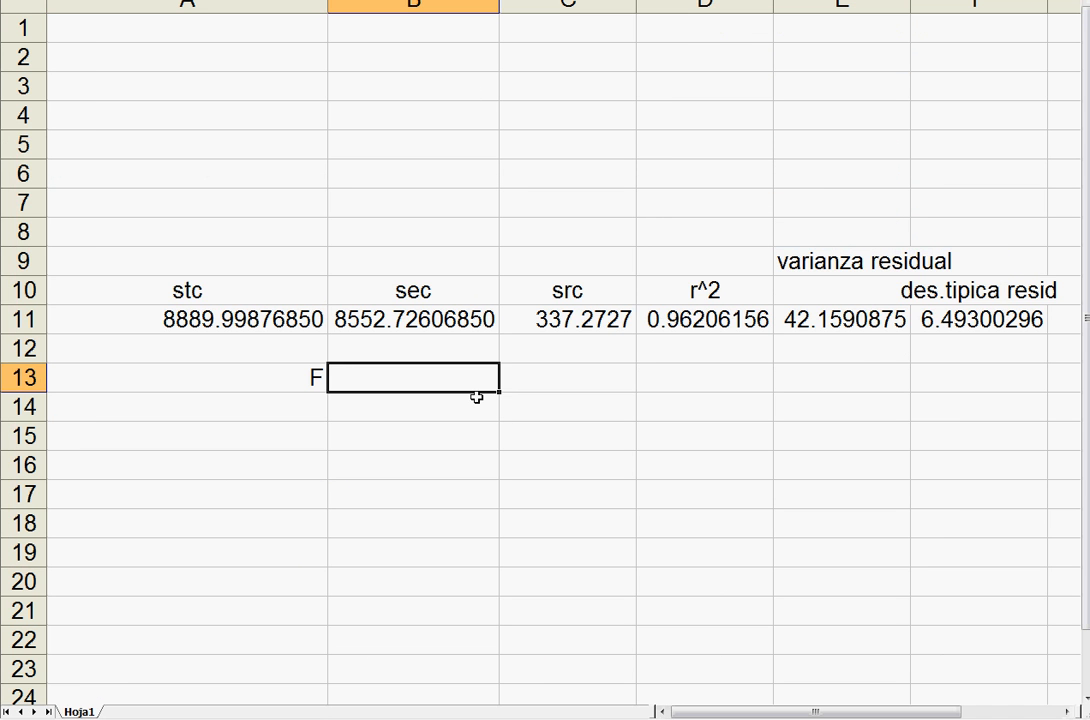
{"action": "type", "text": "SEC"}
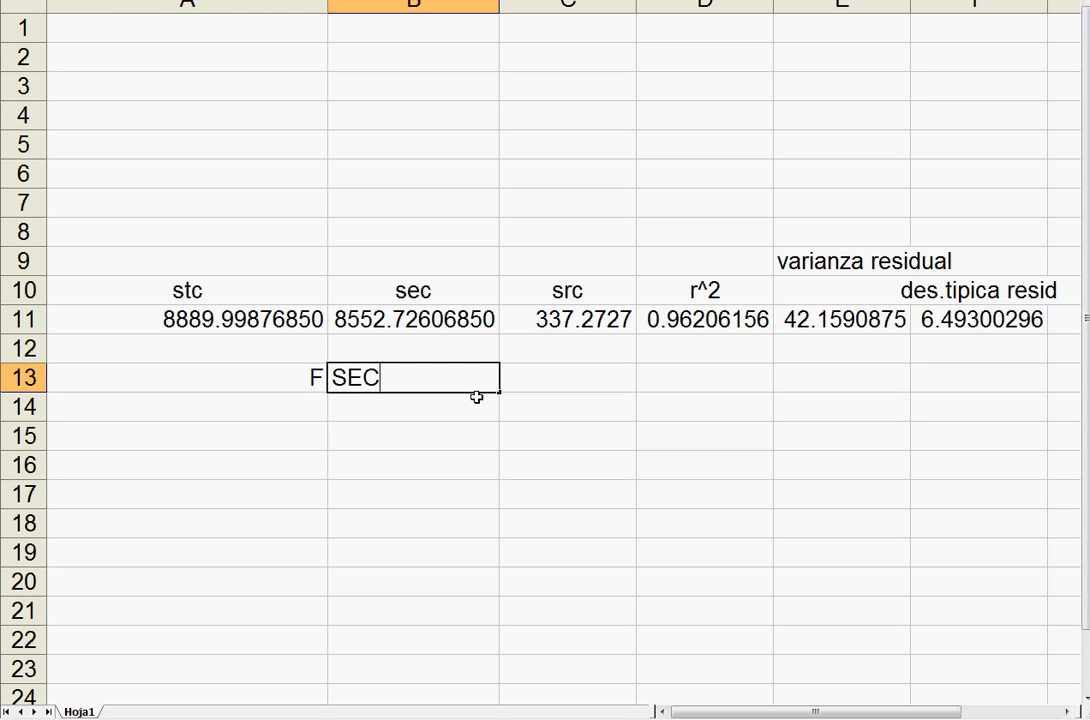
{"action": "type", "text": "/ L"}
{"action": "key", "text": "BackSpace"}
{"action": "type", "text": "GL  /  SRC /"}
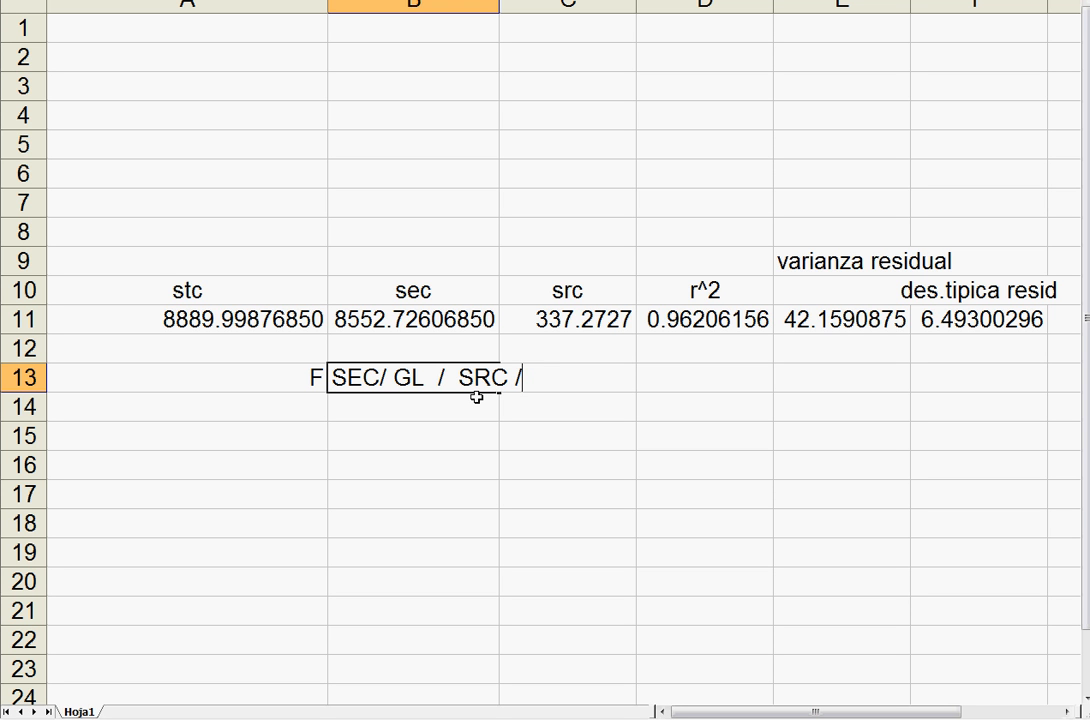
{"action": "type", "text": "gdl"}
{"action": "key", "text": "Return"}
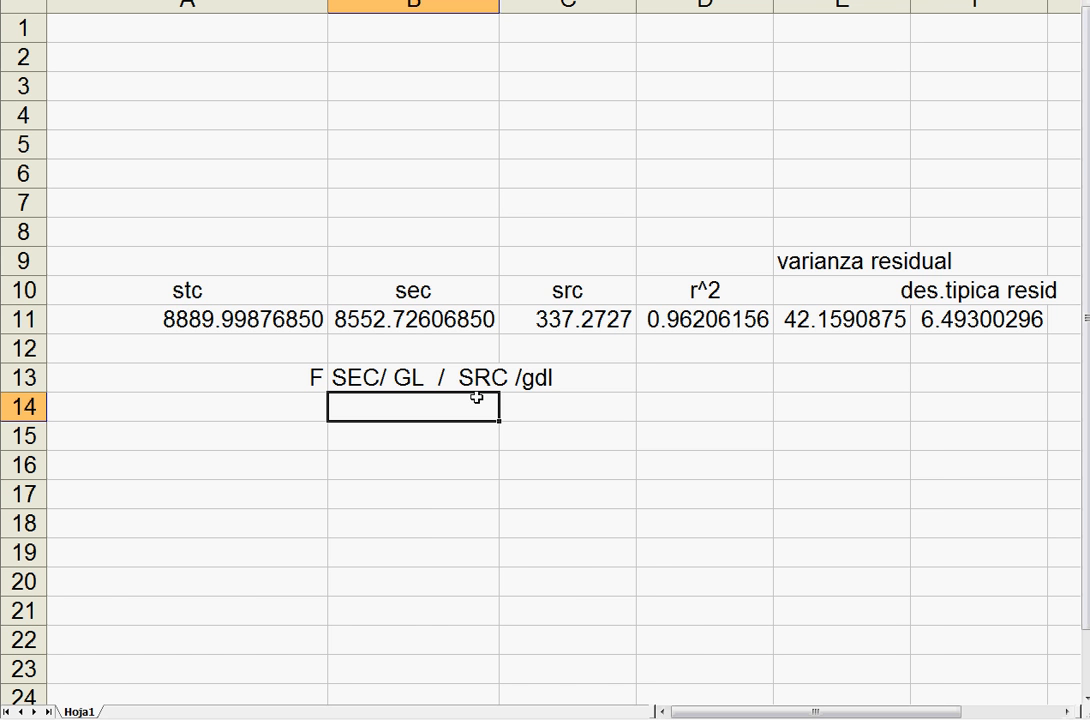
Check the degrees of freedom of the F statistic in the gretl model window and return to Excel
{"action": "key", "text": "alt+Tab"}
{"action": "left_click_drag", "start_coordinate": [443, 460], "coordinate": [443, 106]}
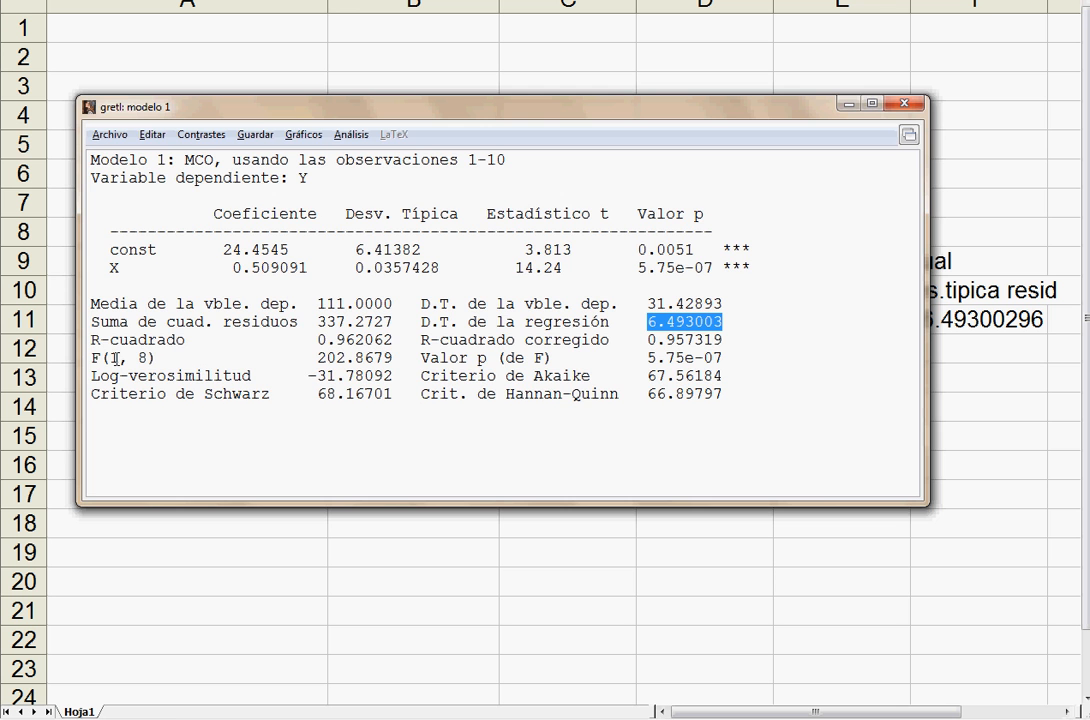
{"action": "key", "text": "alt+Tab"}
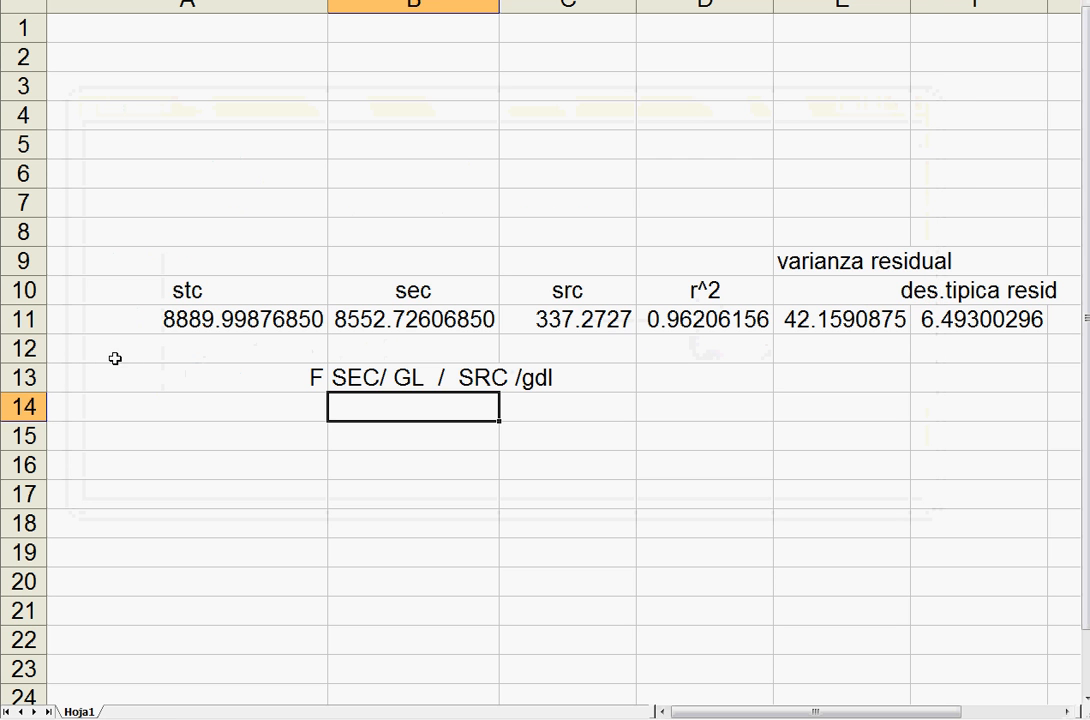
Replace GL with 1 and gdl with 8 in the ratio text in cell B13
{"action": "left_click", "coordinate": [396, 378]}
{"action": "double_click", "coordinate": [394, 378]}
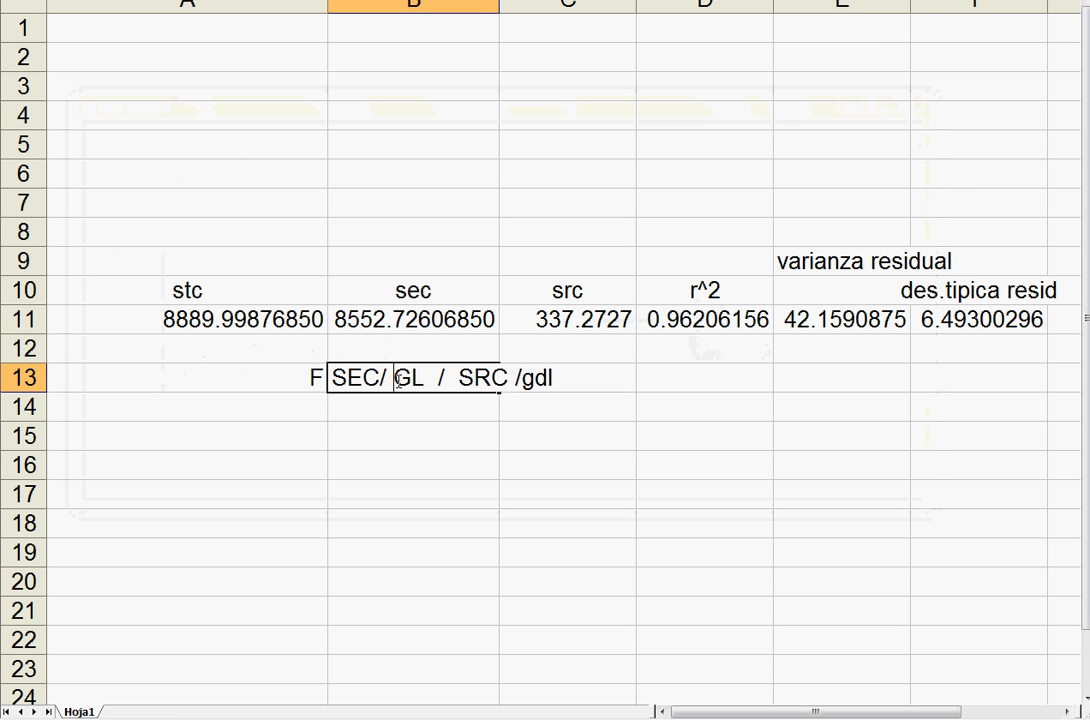
{"action": "left_click_drag", "start_coordinate": [394, 378], "coordinate": [426, 380]}
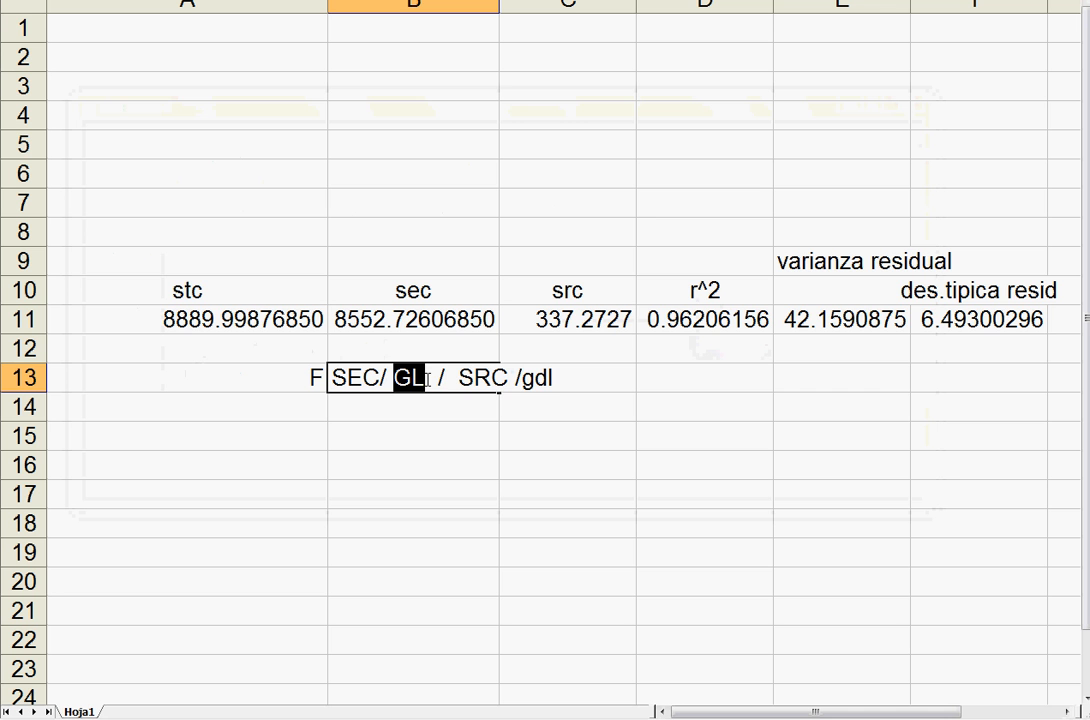
{"action": "type", "text": "1"}
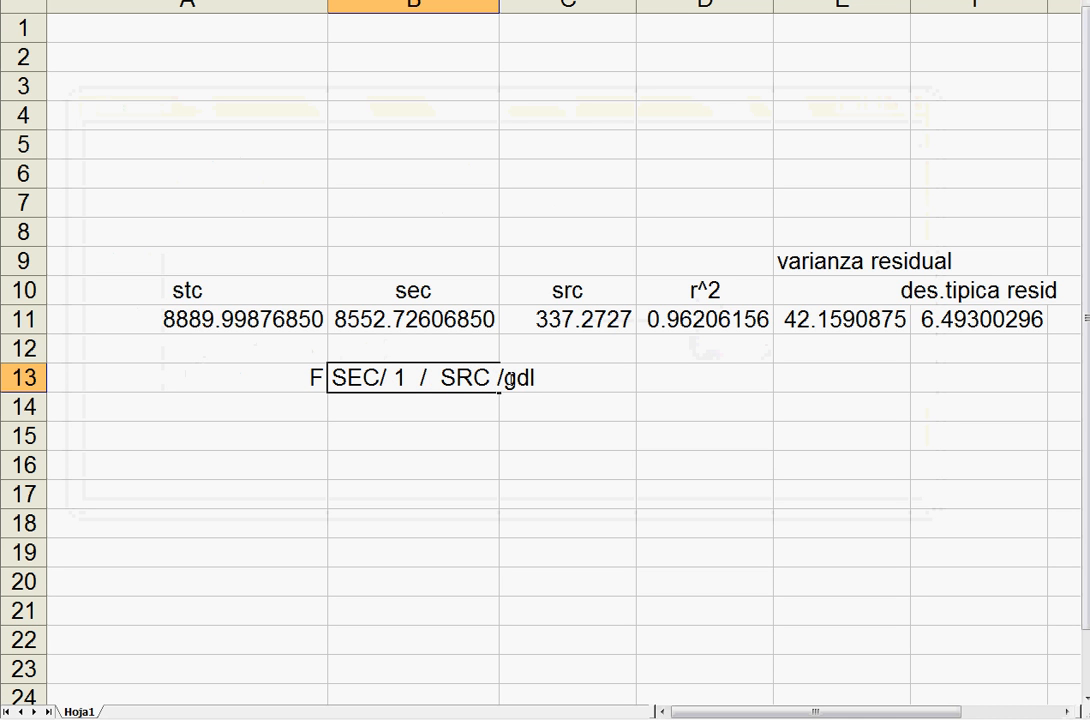
{"action": "left_click_drag", "start_coordinate": [505, 382], "coordinate": [538, 382]}
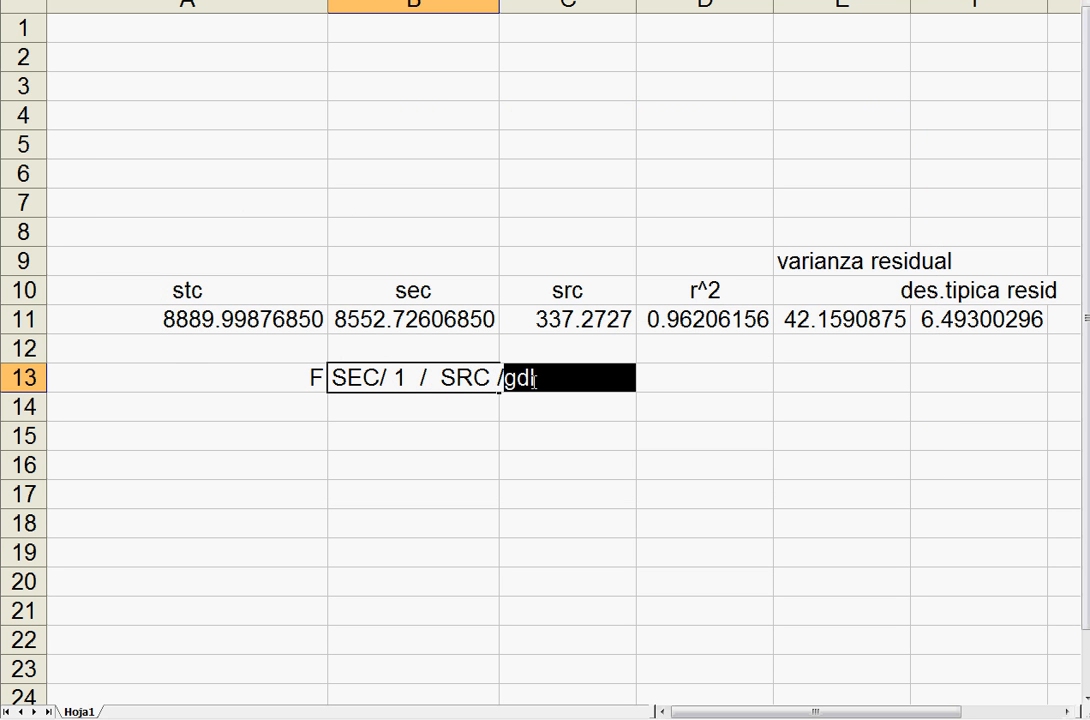
{"action": "type", "text": "8"}
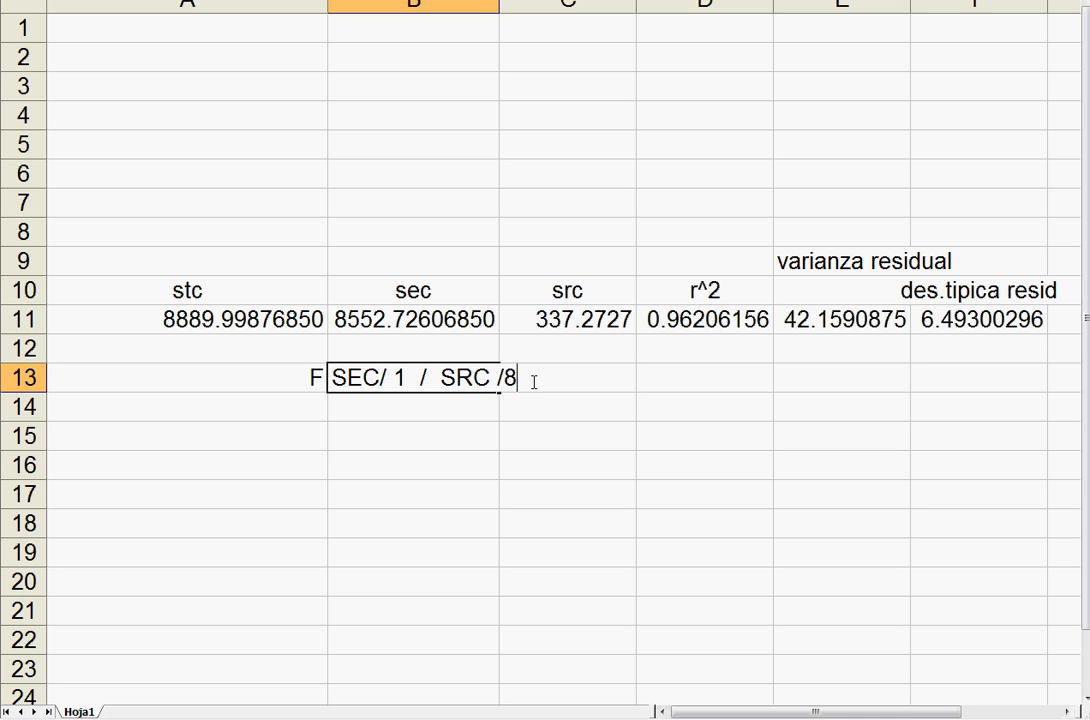
{"action": "left_click", "coordinate": [538, 424]}
Enter the formula +B11/1 in cell B14 for the numerator of the F statistic
{"action": "left_click", "coordinate": [424, 410]}
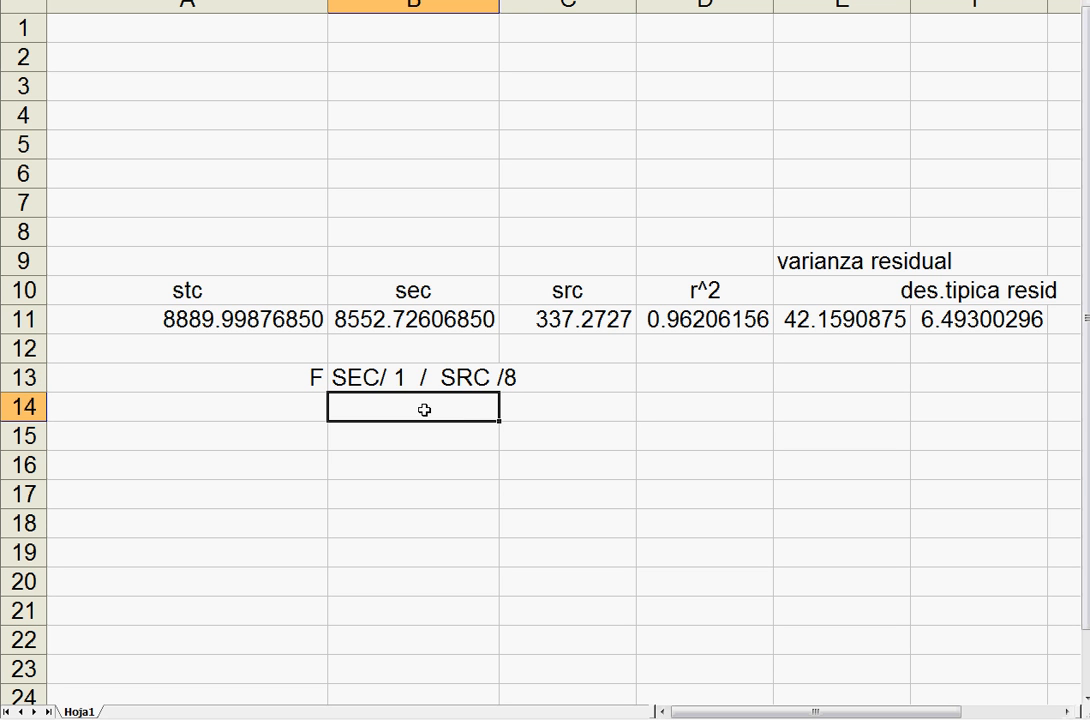
{"action": "type", "text": "+"}
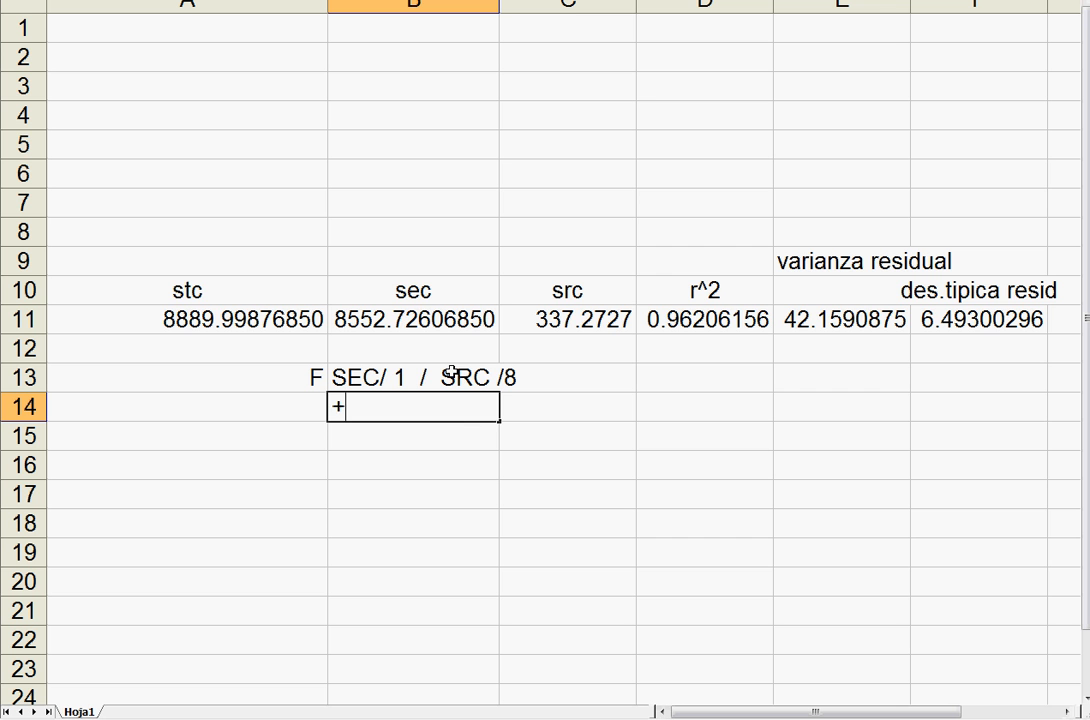
{"action": "left_click", "coordinate": [419, 321]}
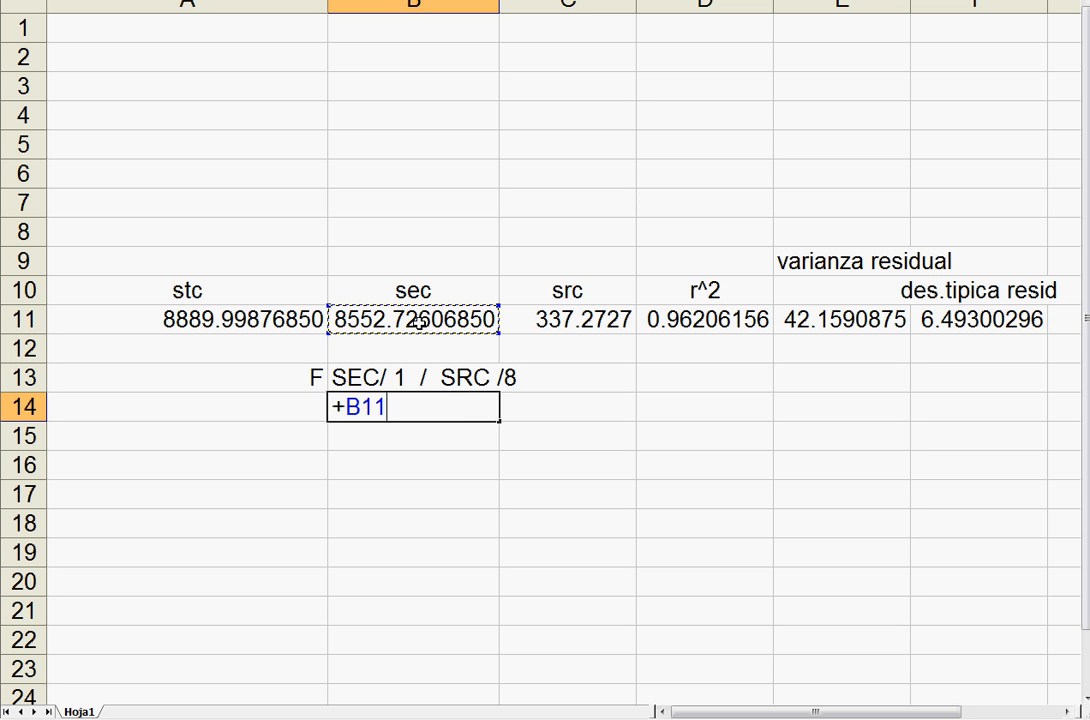
{"action": "type", "text": "/"}
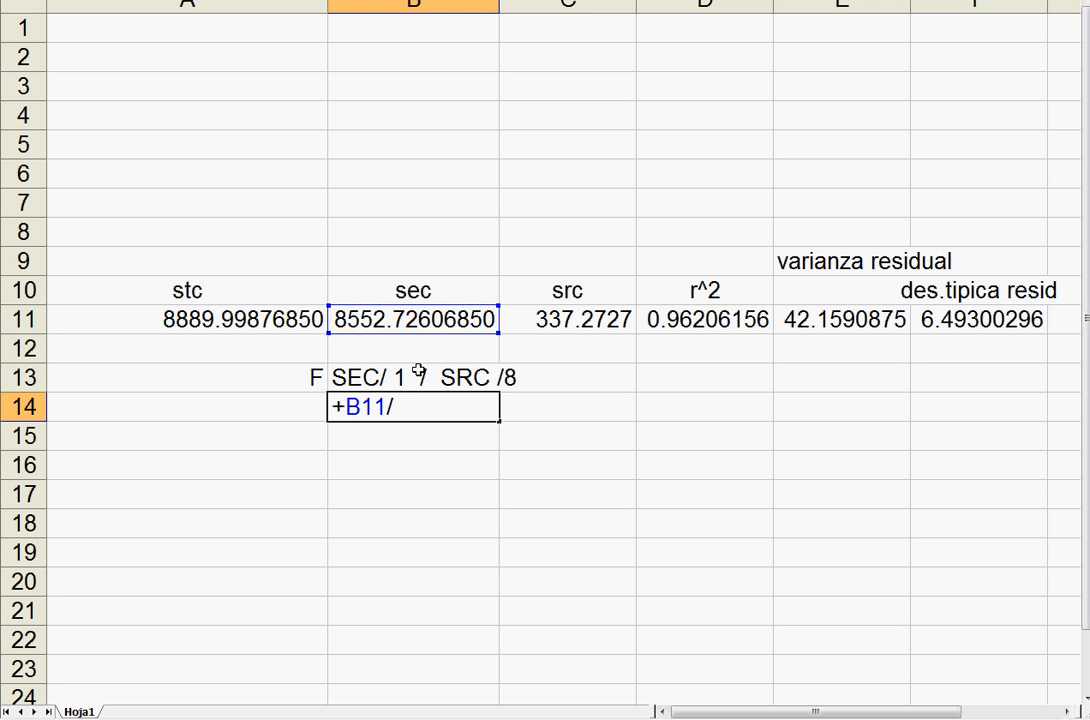
{"action": "type", "text": "1"}
{"action": "key", "text": "Return"}
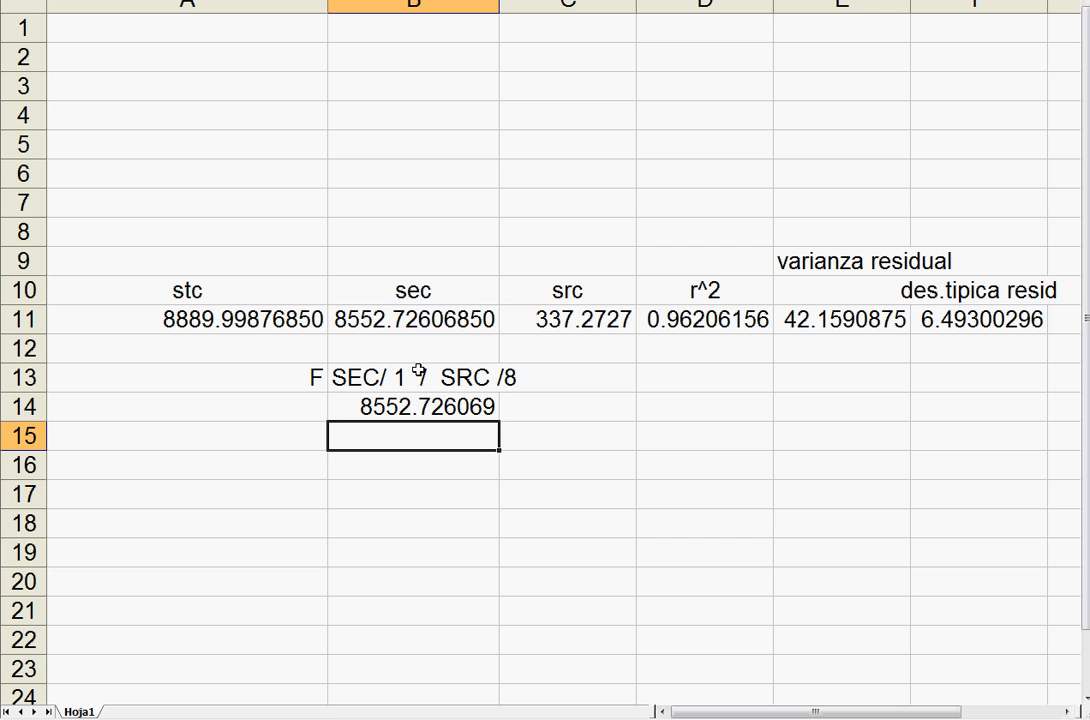
Enter the formula +C11/8 in cell C14 for the denominator of the F statistic
{"action": "left_click", "coordinate": [550, 406]}
{"action": "type", "text": "+"}
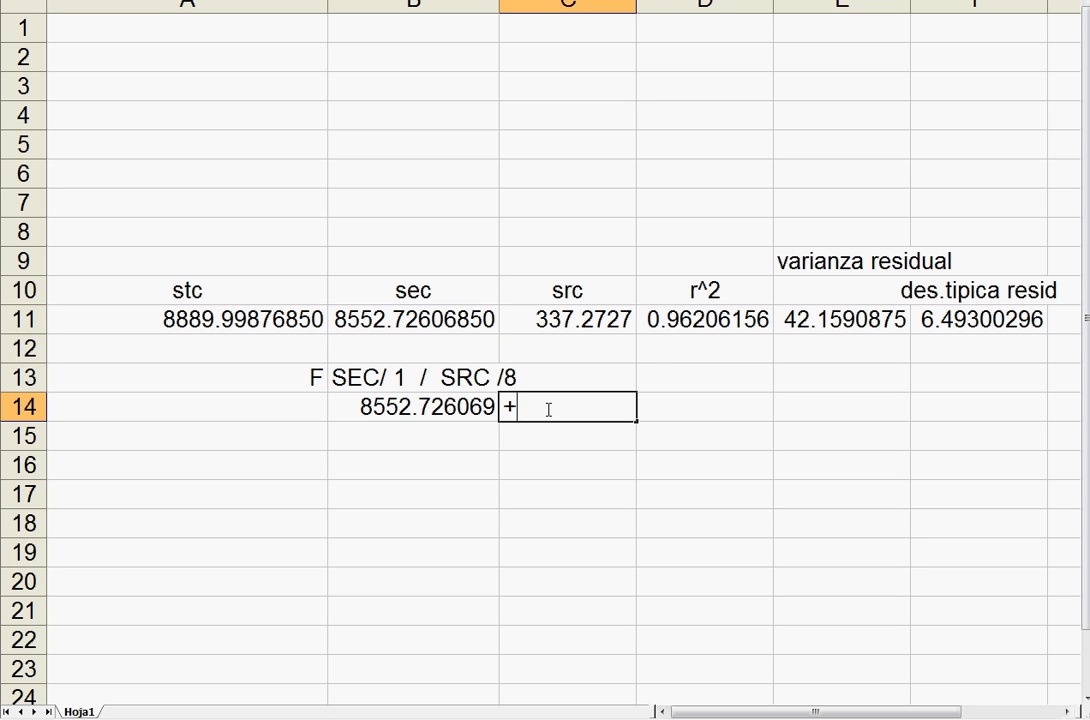
{"action": "left_click", "coordinate": [587, 319]}
{"action": "type", "text": "/8"}
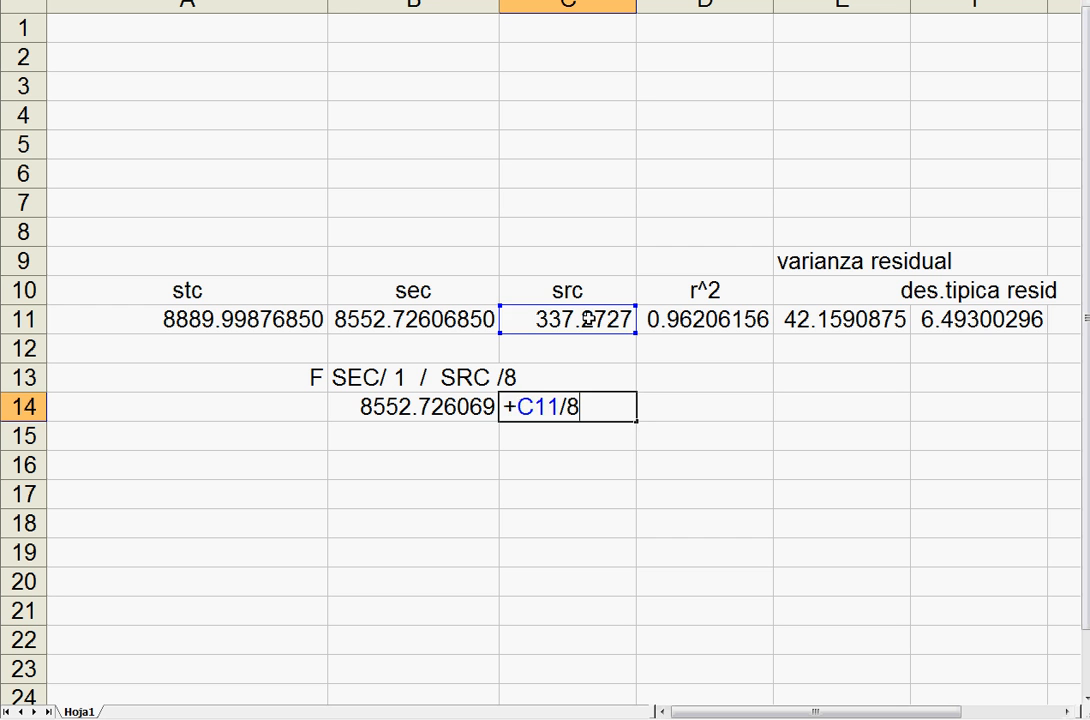
{"action": "key", "text": "Return"}
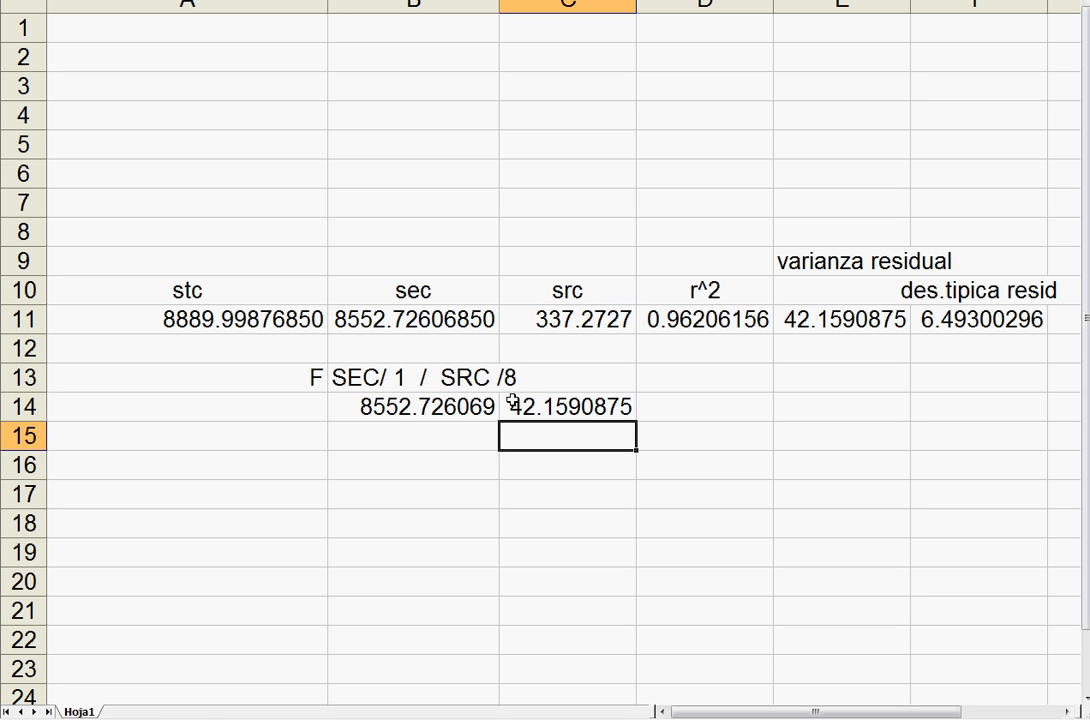
Calculate the F statistic in cell B15 with the formula +B14/C14
{"action": "left_click", "coordinate": [387, 443]}
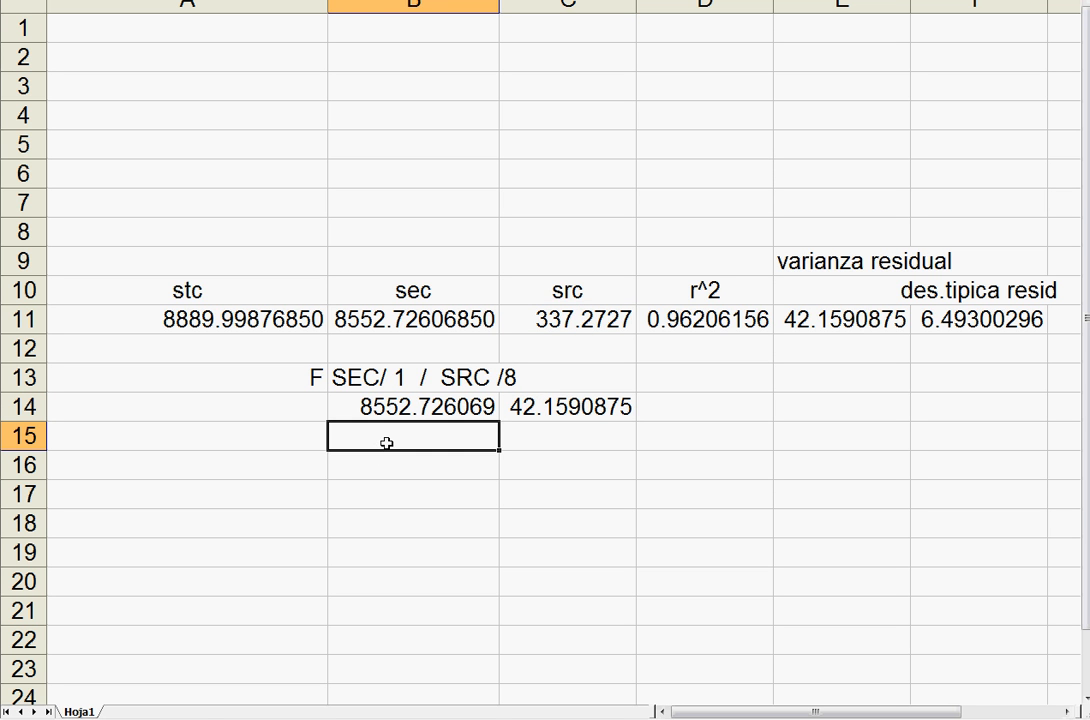
{"action": "type", "text": "+"}
{"action": "left_click", "coordinate": [404, 414]}
{"action": "type", "text": "/"}
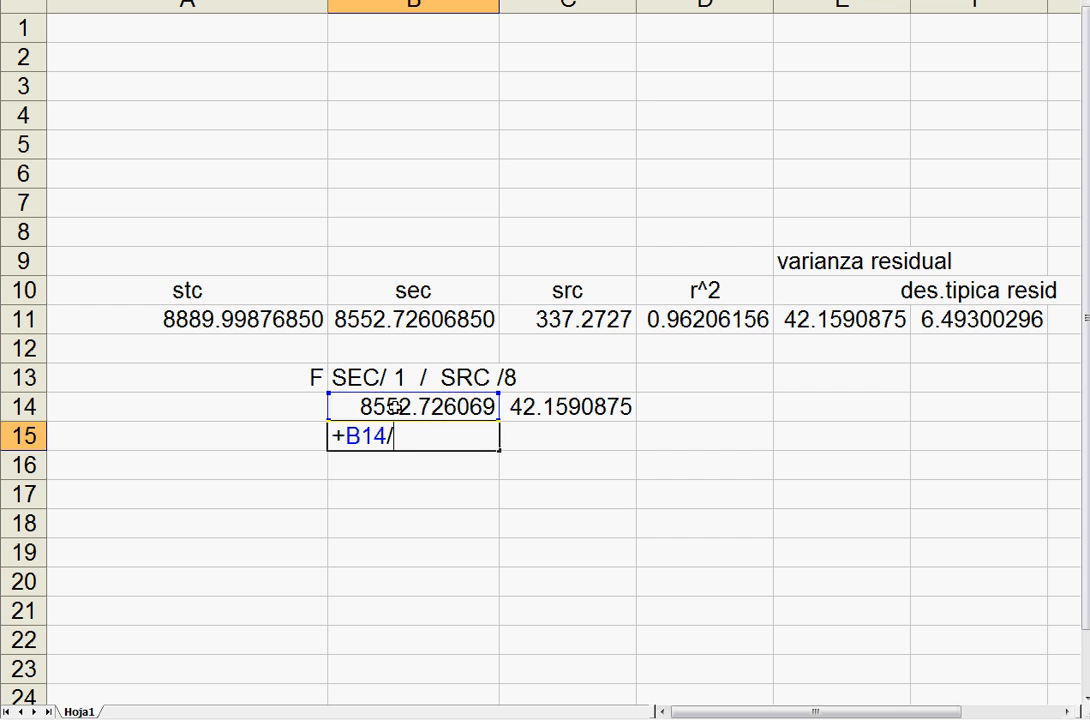
{"action": "left_click", "coordinate": [526, 407]}
{"action": "key", "text": "Return"}
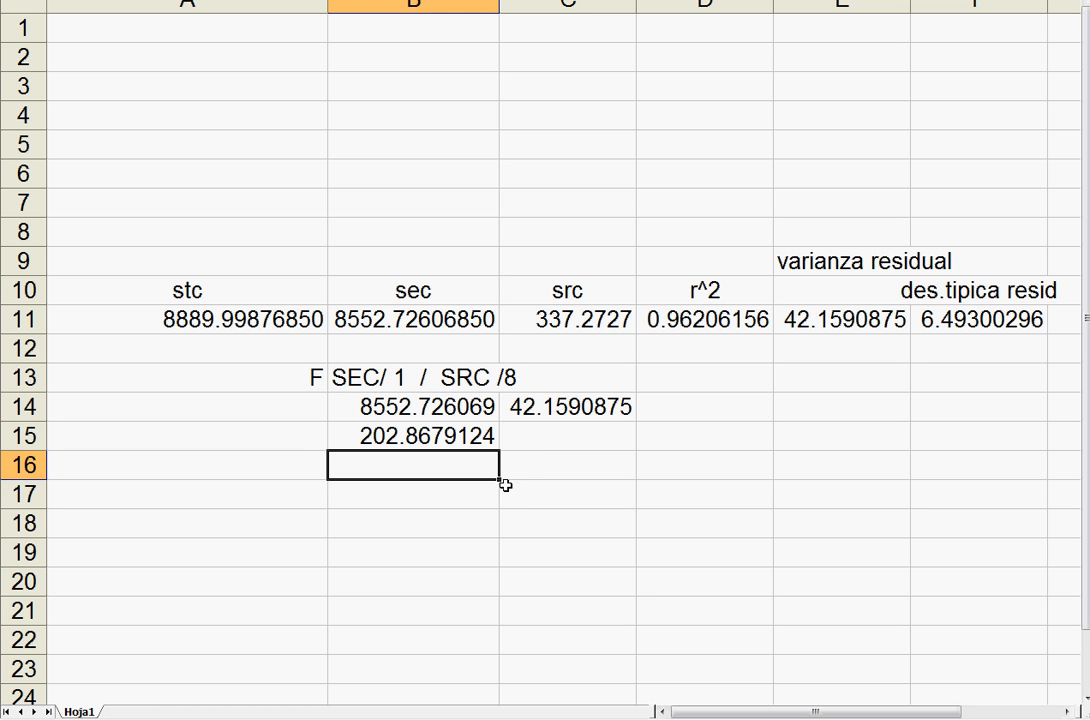
Switch to the gretl model window, highlight the F(1, 8) value for comparison, and return to Excel
{"action": "key", "text": "alt+Tab"}
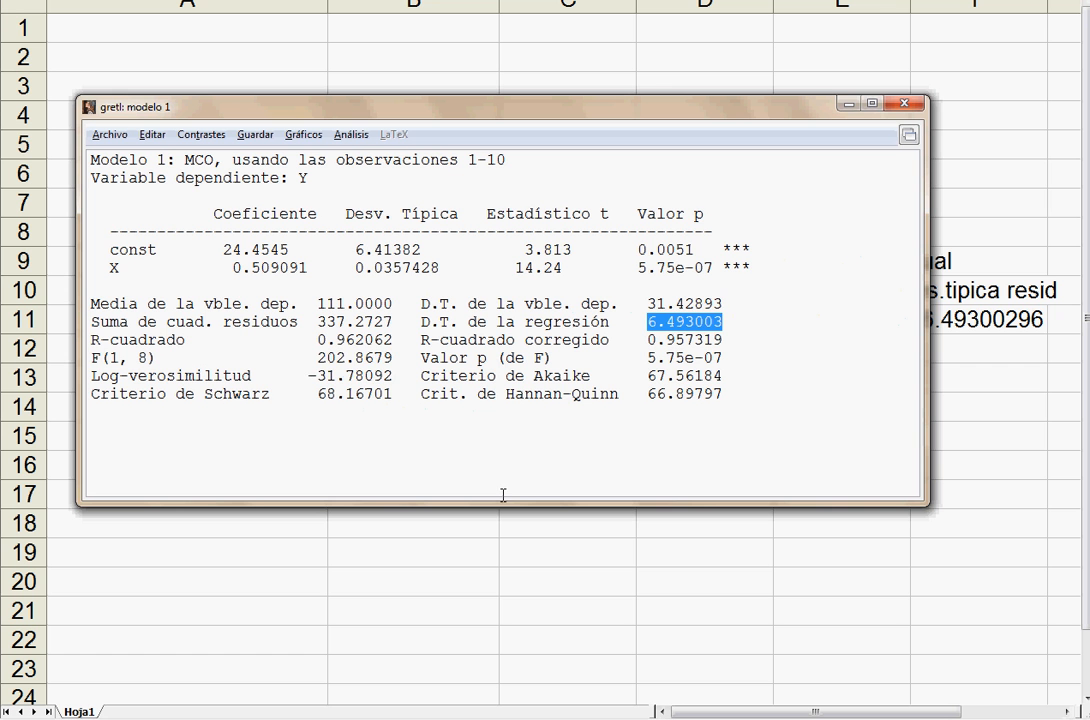
{"action": "left_click", "coordinate": [316, 362]}
{"action": "left_click_drag", "start_coordinate": [316, 362], "coordinate": [392, 360]}
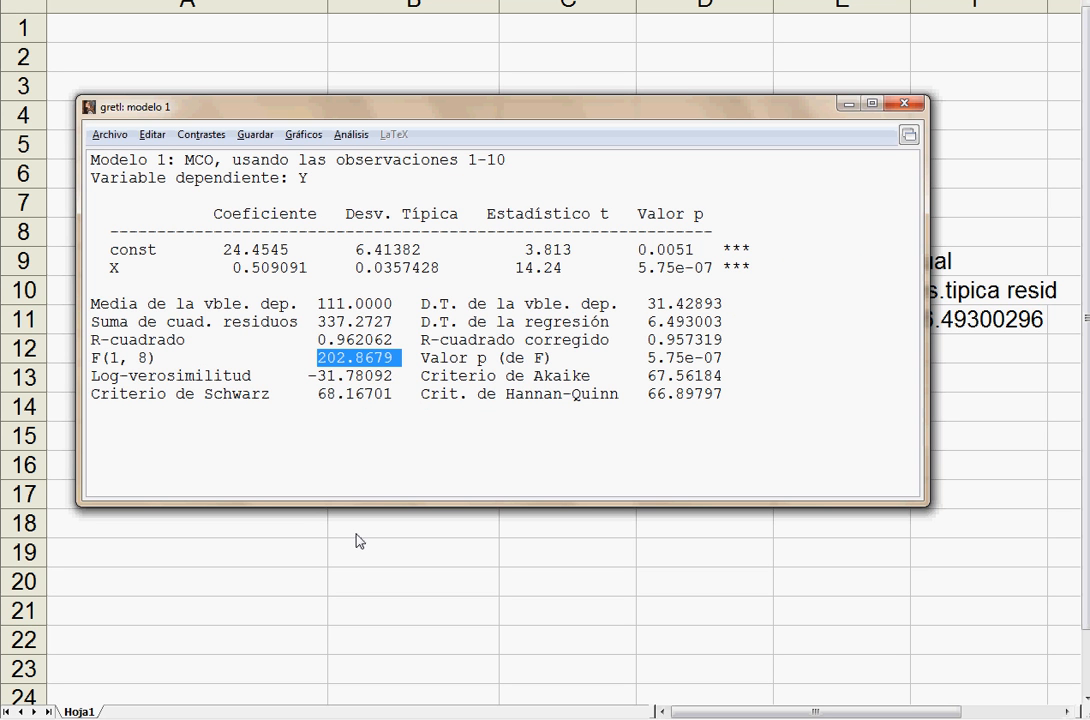
{"action": "key", "text": "alt+Tab"}
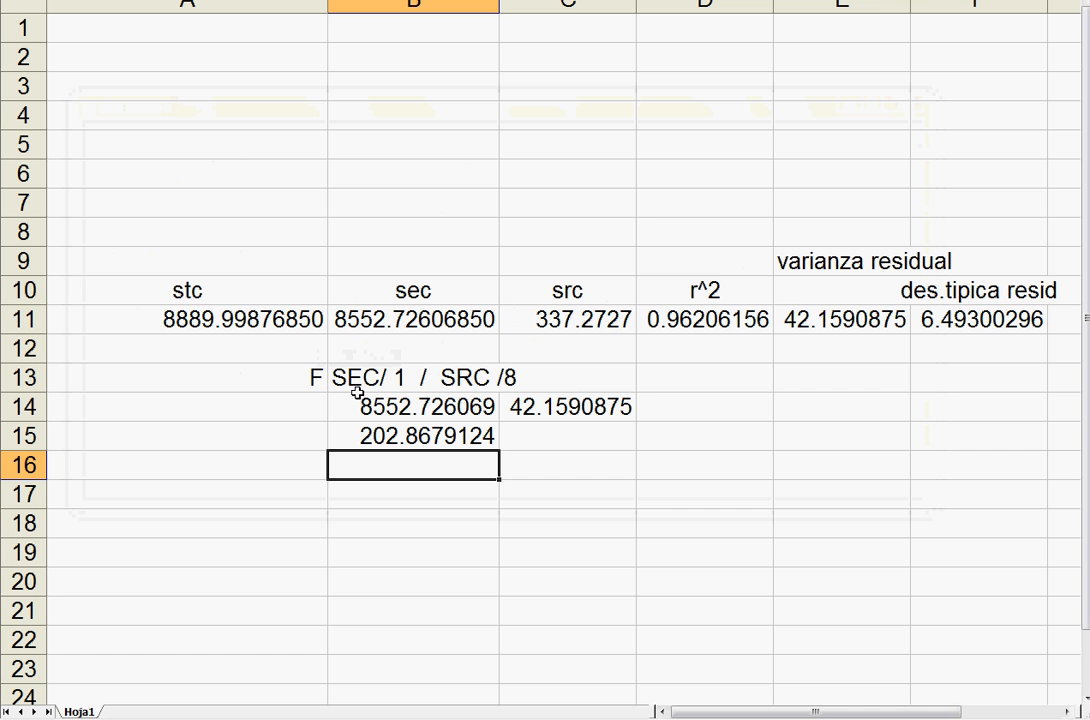
Switch to the gretl model window and minimize Excel and the calculator behind it
{"action": "left_click", "coordinate": [465, 381]}
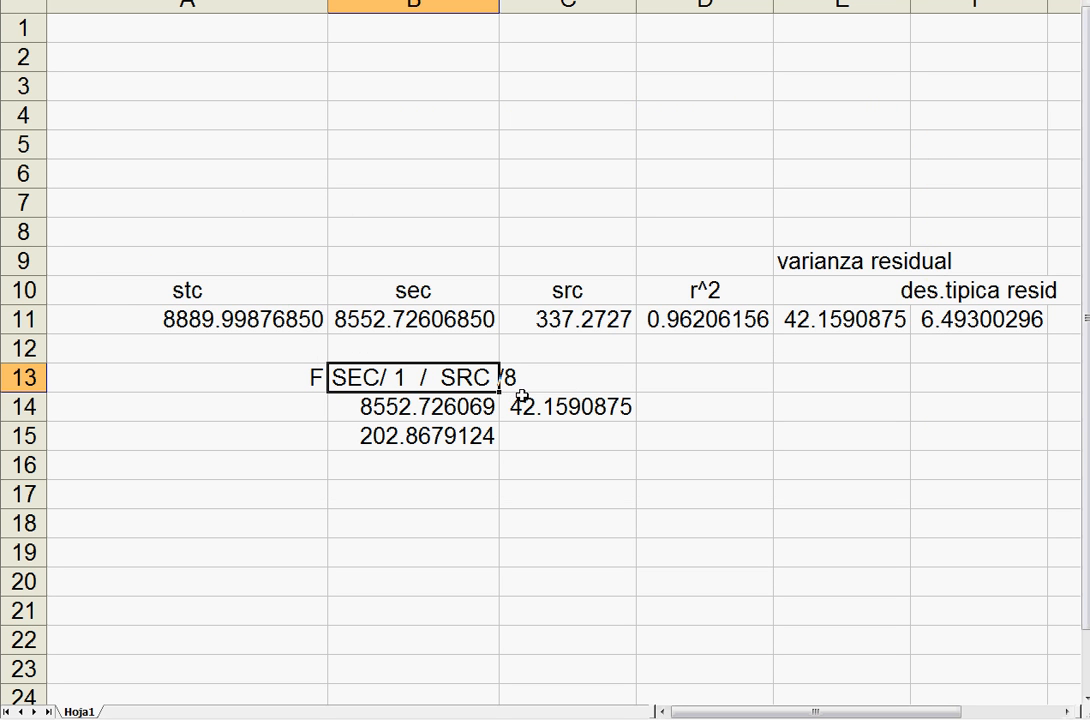
{"action": "key", "text": "alt+Tab"}
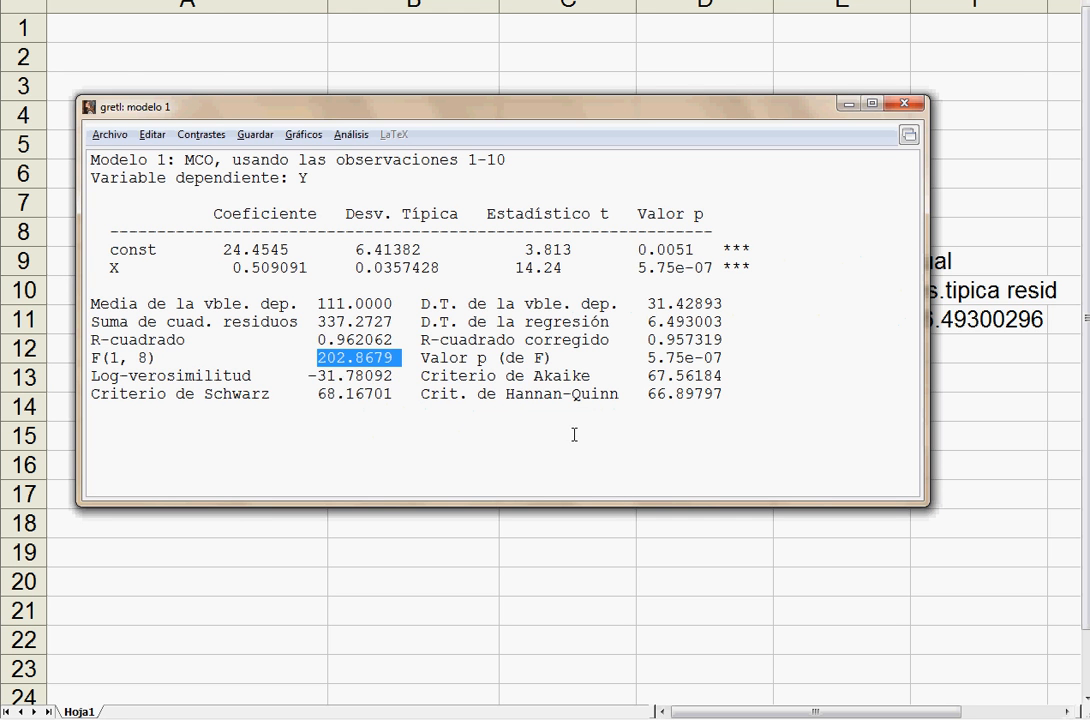
{"action": "left_click", "coordinate": [1008, 1]}
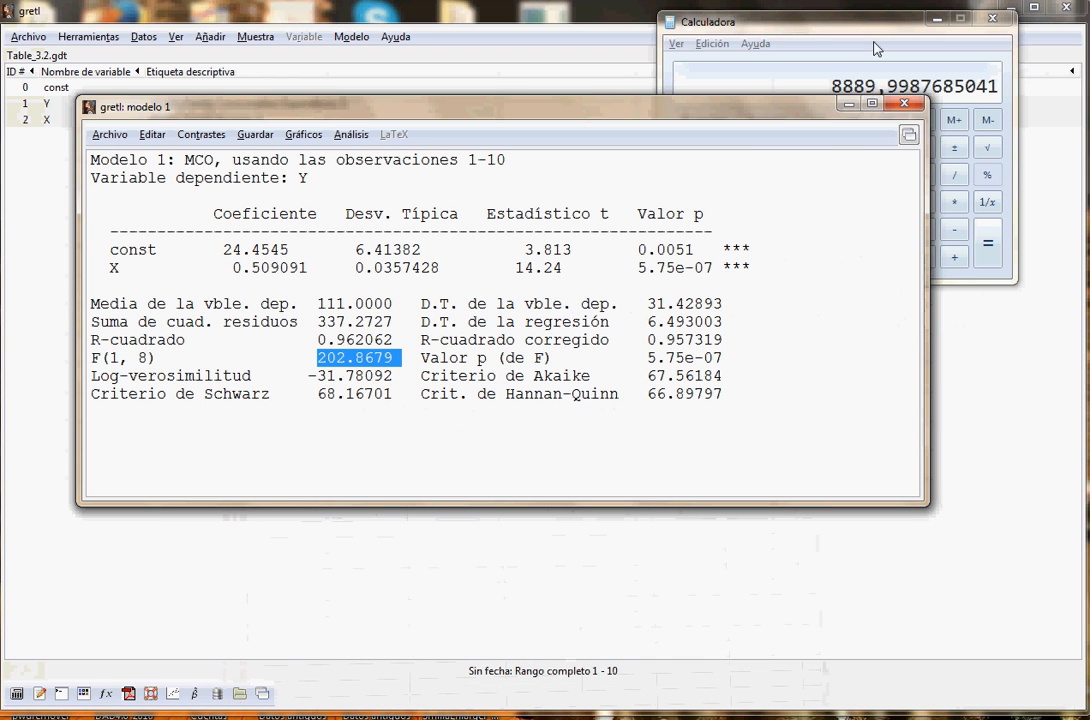
{"action": "left_click", "coordinate": [937, 22]}
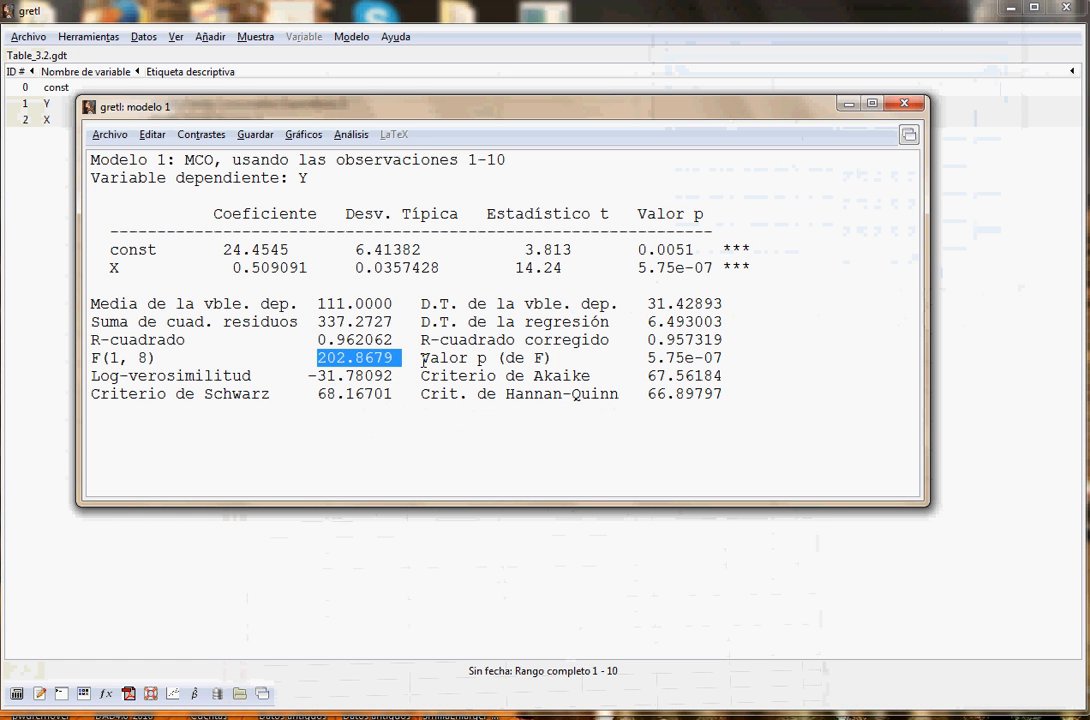
Highlight the Akaike and Schwarz criteria, the X coefficient, the F(1, 8) value and its p-value in the model output
{"action": "left_click_drag", "start_coordinate": [421, 376], "coordinate": [488, 394]}
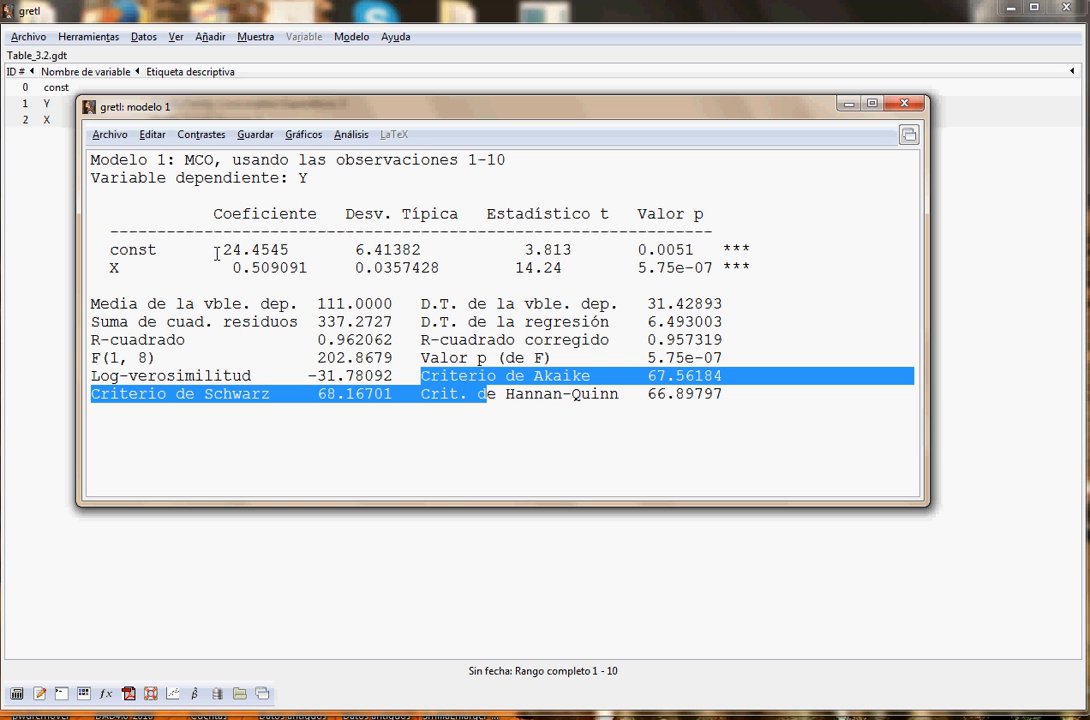
{"action": "left_click_drag", "start_coordinate": [232, 268], "coordinate": [313, 274]}
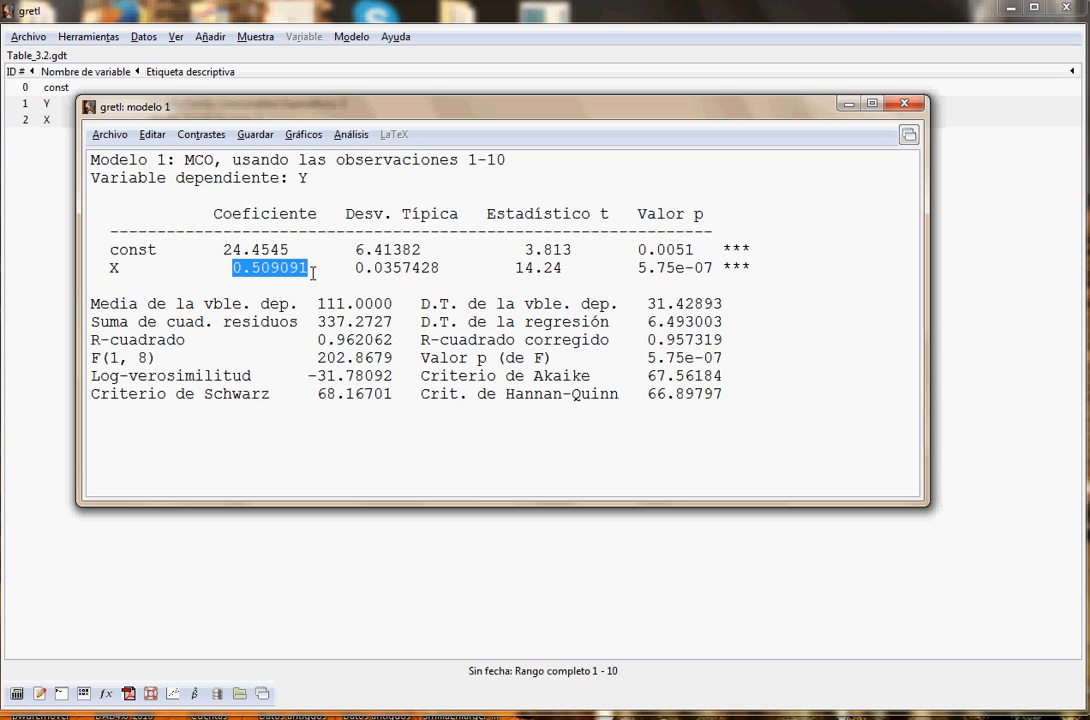
{"action": "left_click_drag", "start_coordinate": [316, 358], "coordinate": [402, 360]}
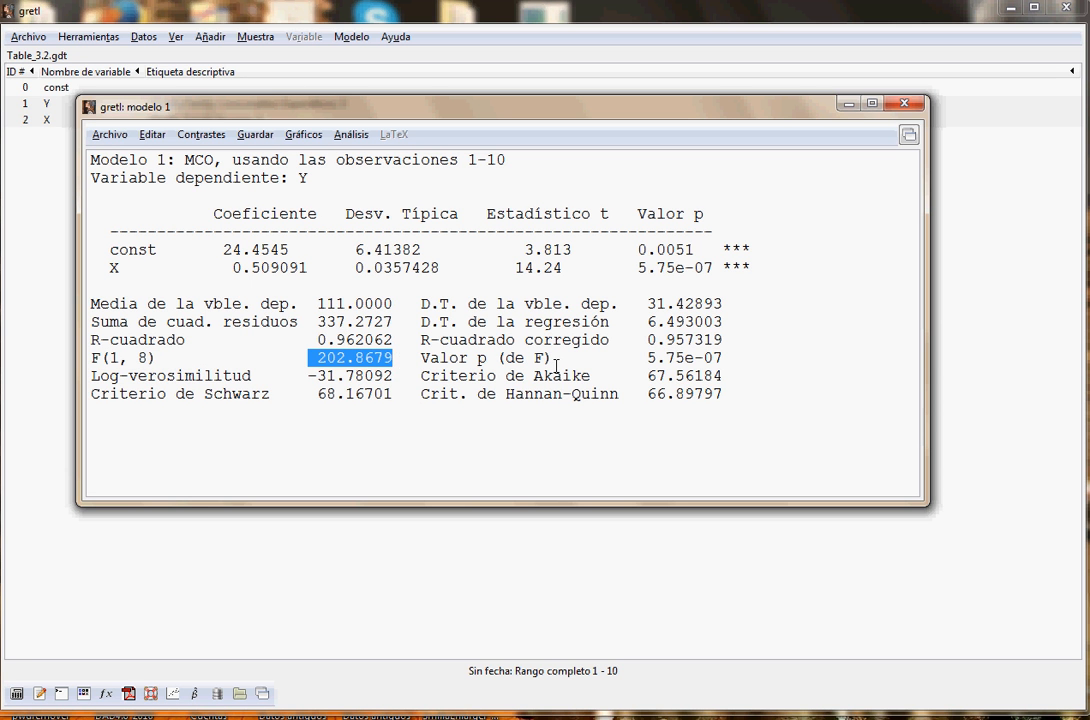
{"action": "left_click", "coordinate": [637, 356]}
{"action": "left_click_drag", "start_coordinate": [637, 356], "coordinate": [733, 356]}
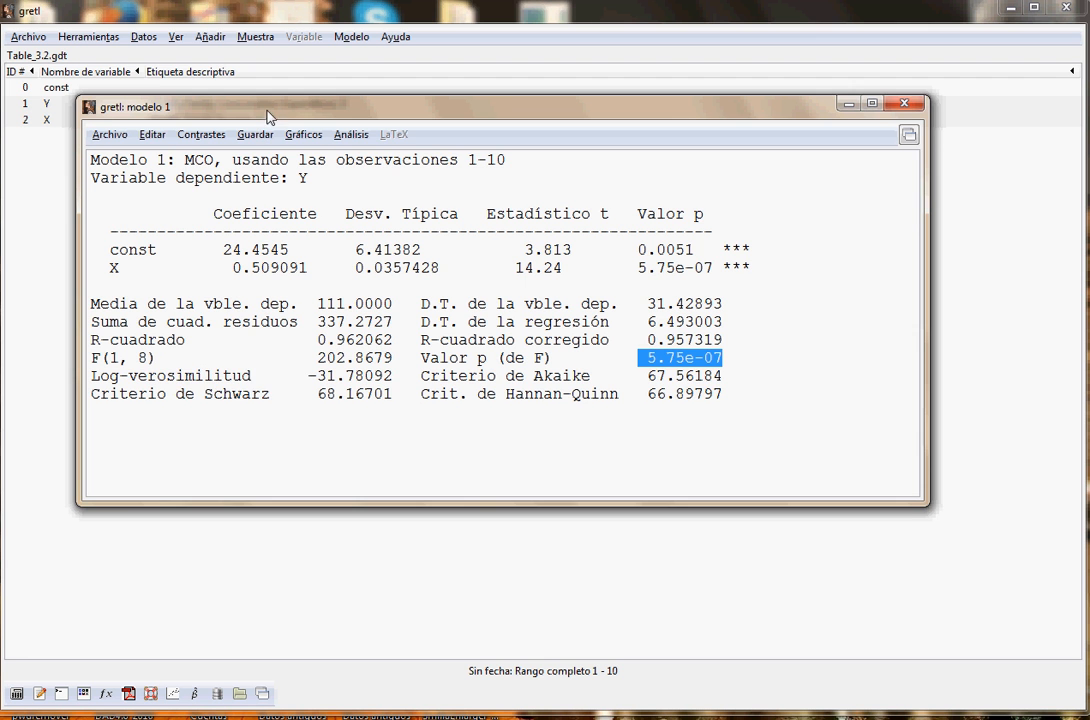
Run the residual normality test on the model, close its graph and frequency windows, and highlight the p-value added to the model output
{"action": "left_click_drag", "start_coordinate": [266, 117], "coordinate": [278, 115]}
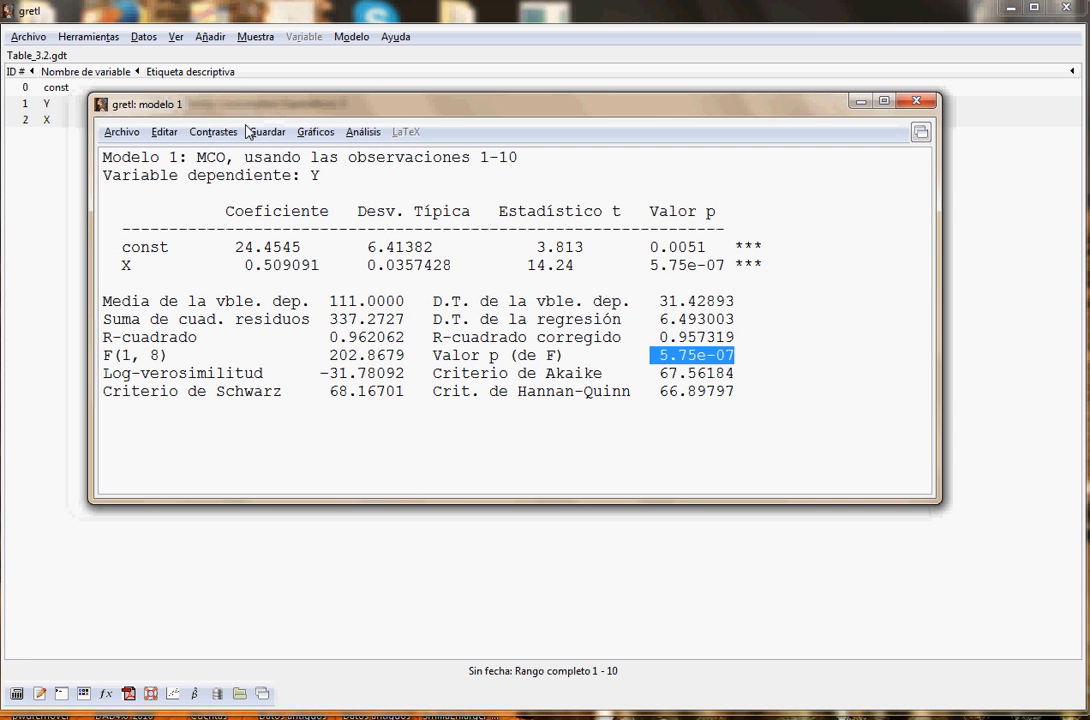
{"action": "left_click", "coordinate": [214, 133]}
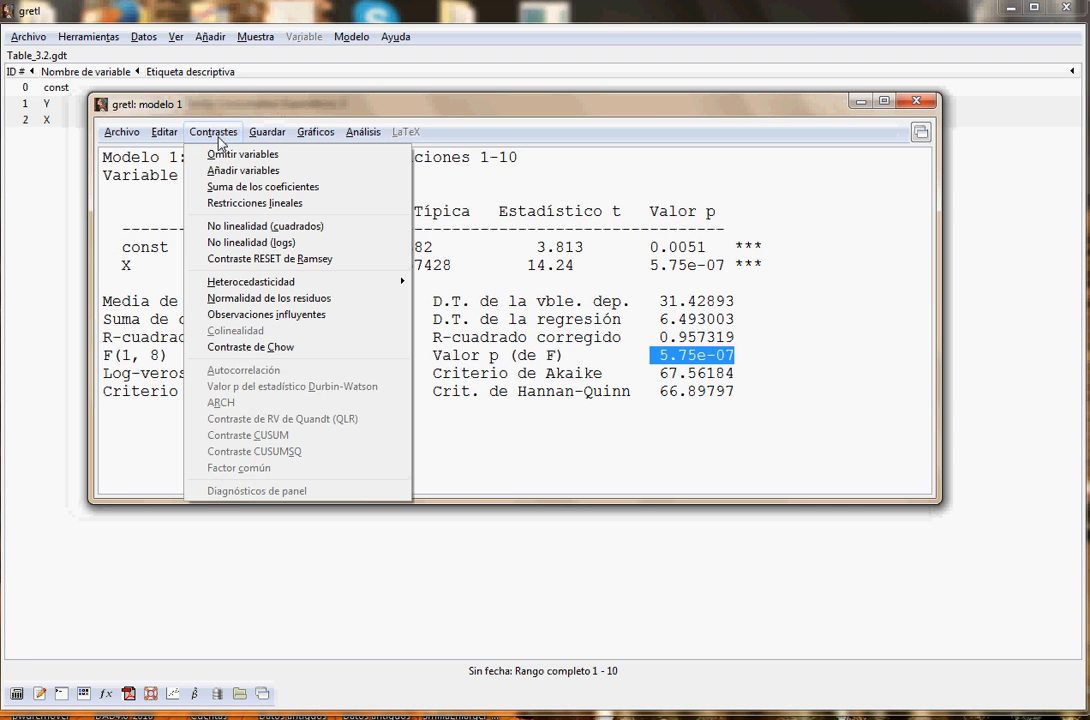
{"action": "left_click", "coordinate": [241, 300]}
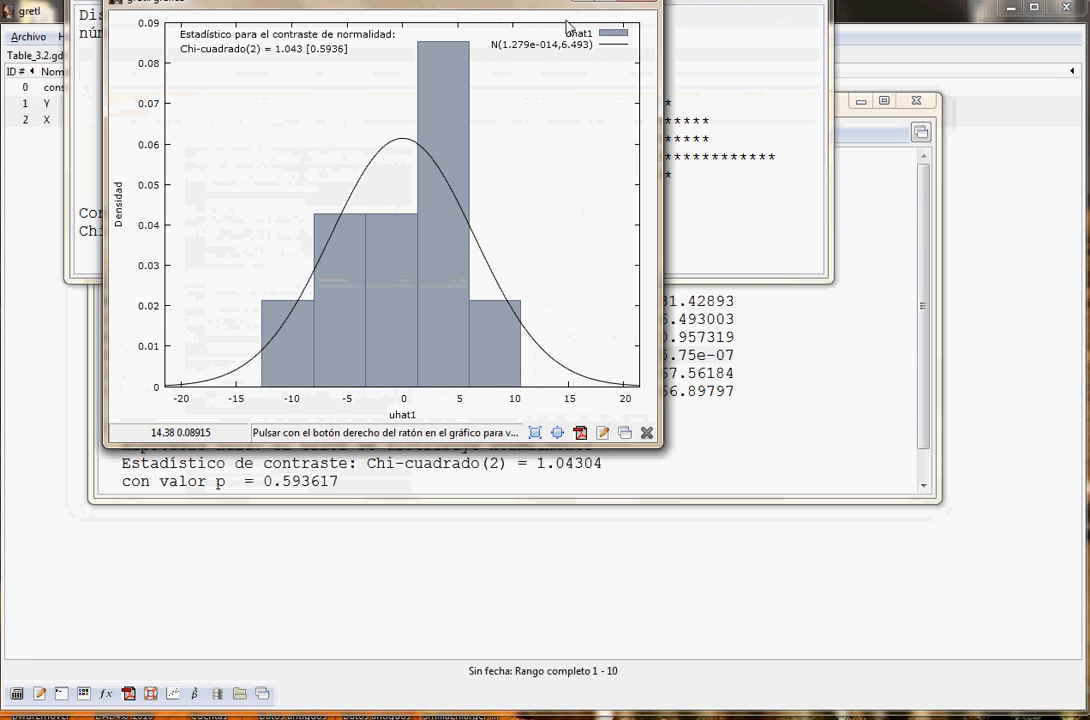
{"action": "left_click", "coordinate": [634, 6]}
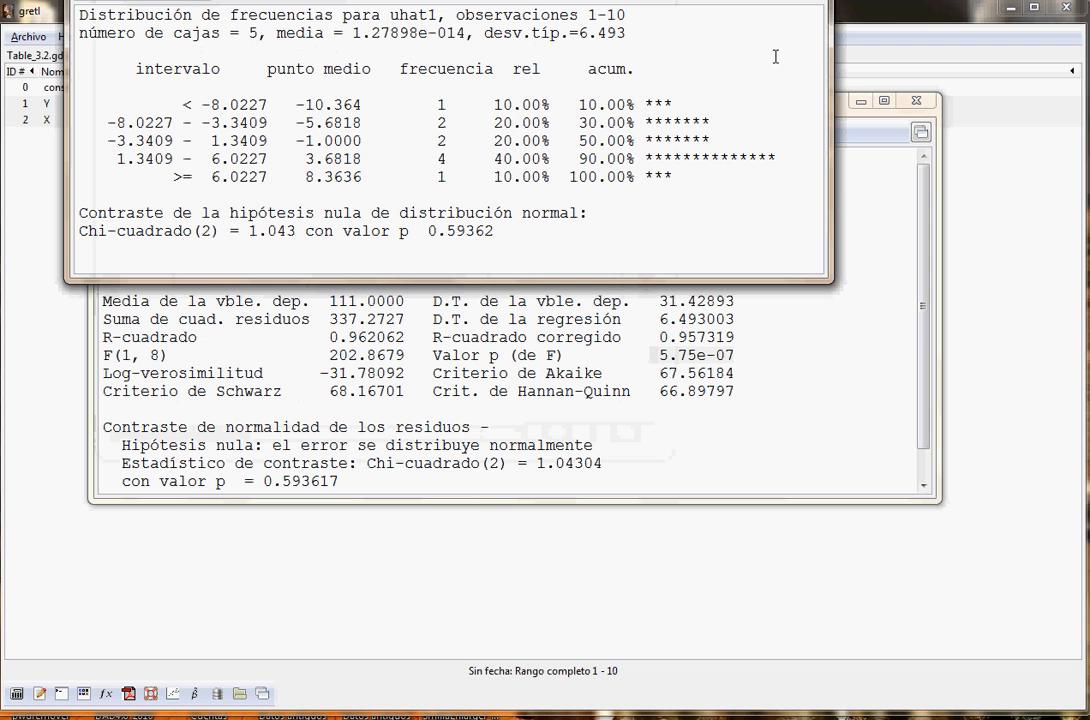
{"action": "left_click", "coordinate": [808, 1]}
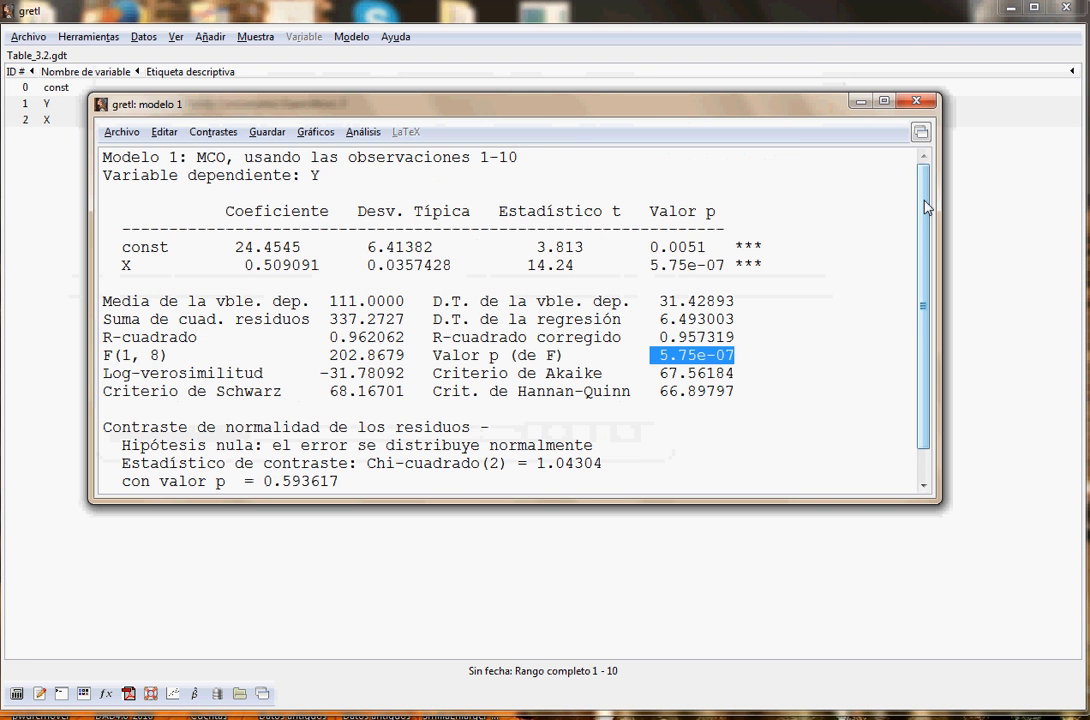
{"action": "left_click_drag", "start_coordinate": [923, 202], "coordinate": [922, 244]}
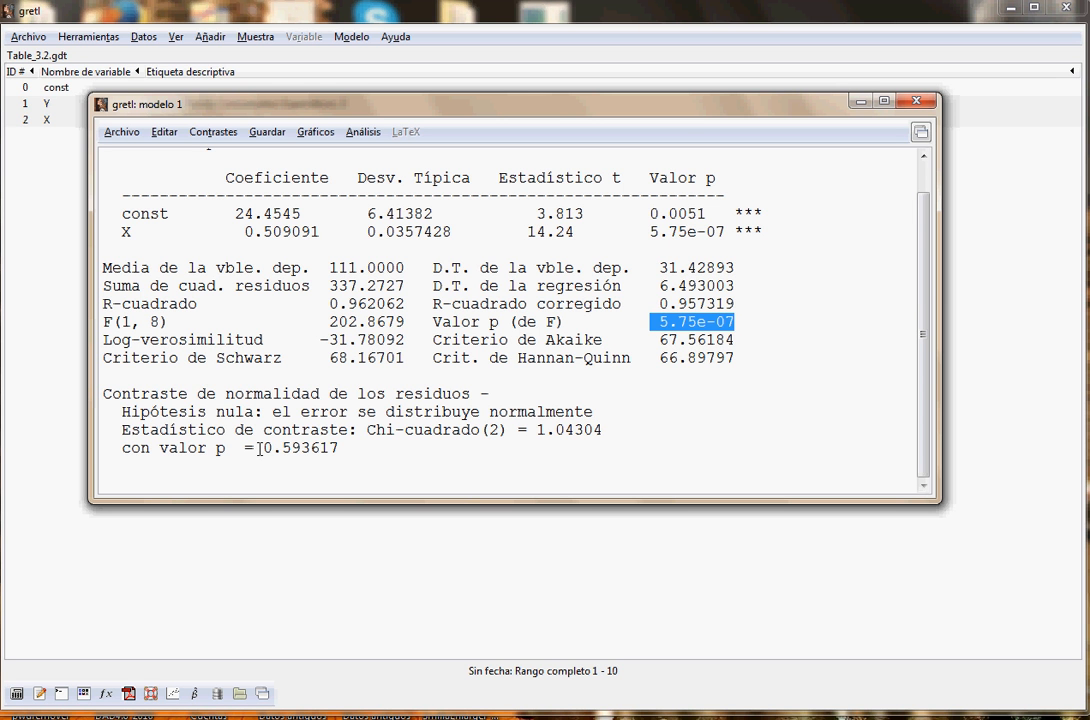
{"action": "left_click_drag", "start_coordinate": [254, 450], "coordinate": [355, 452]}
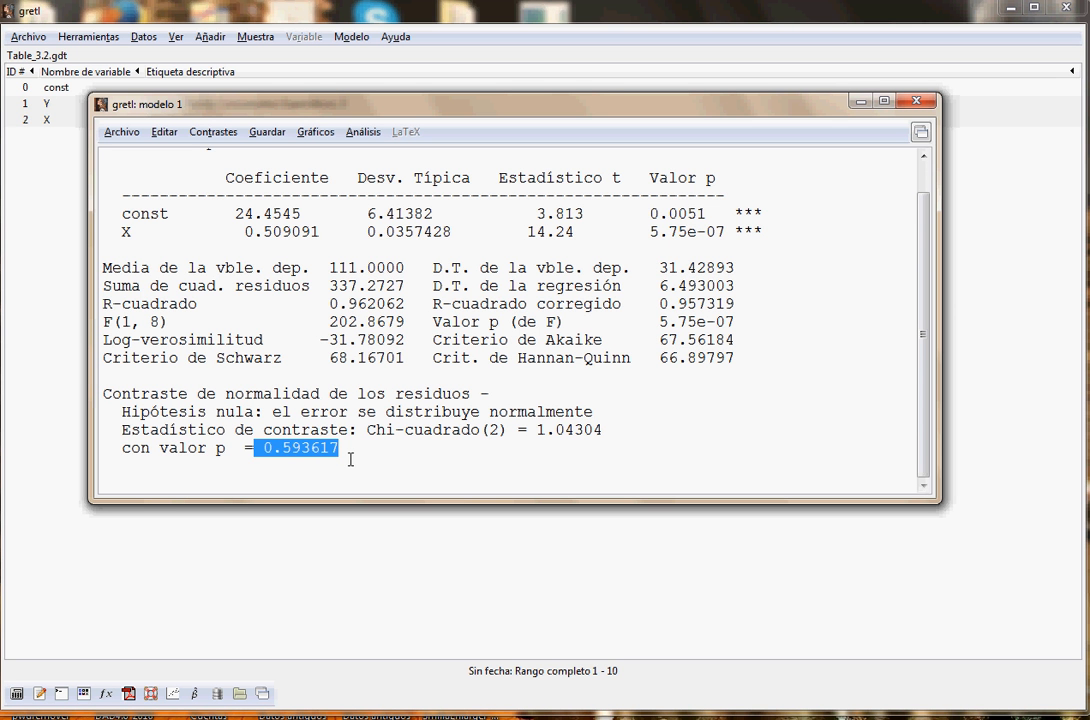
Run White's heteroskedasticity test on the model, close its result window, and highlight the White test block in the model output
{"action": "left_click", "coordinate": [212, 134]}
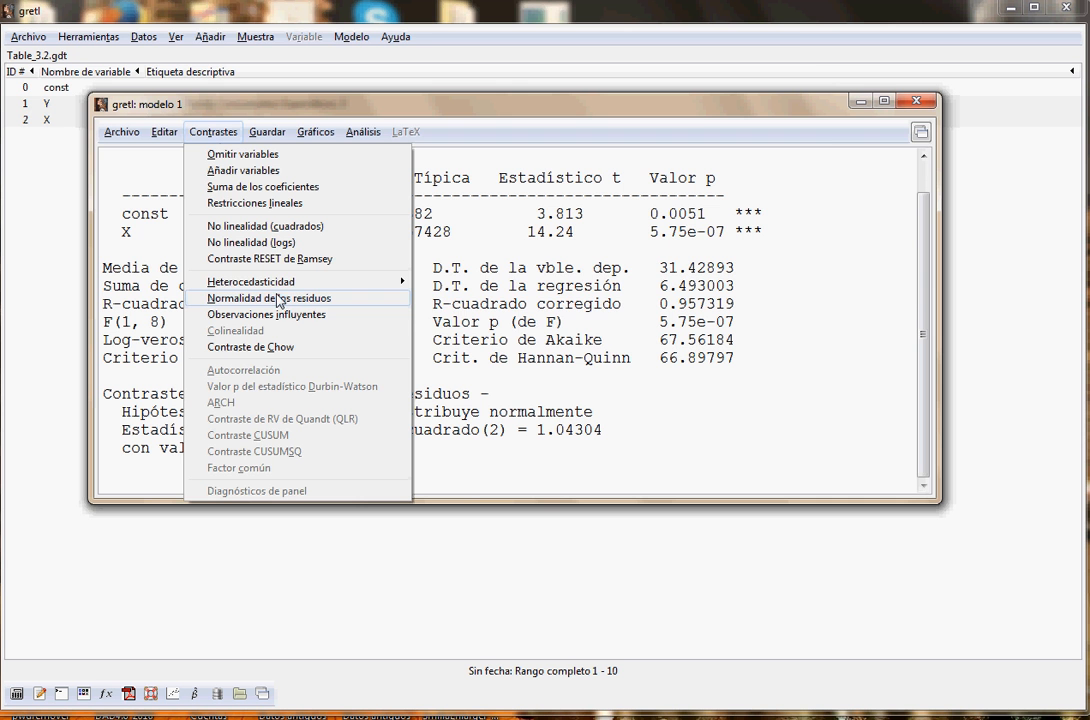
{"action": "mouse_move", "coordinate": [360, 282]}
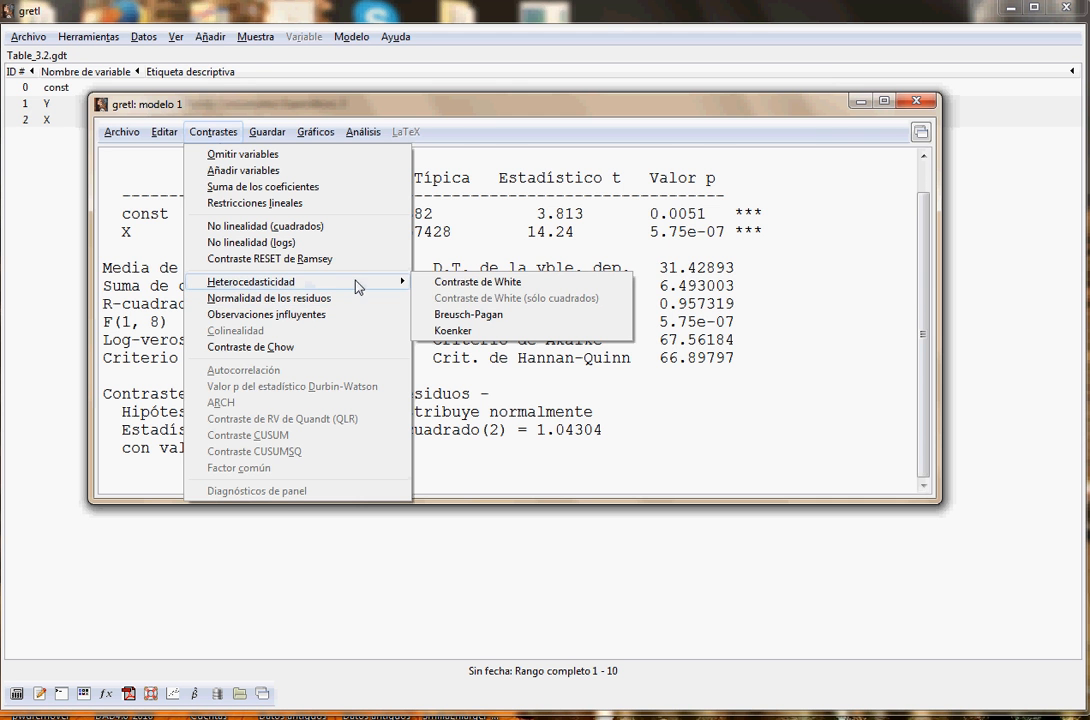
{"action": "left_click", "coordinate": [454, 286]}
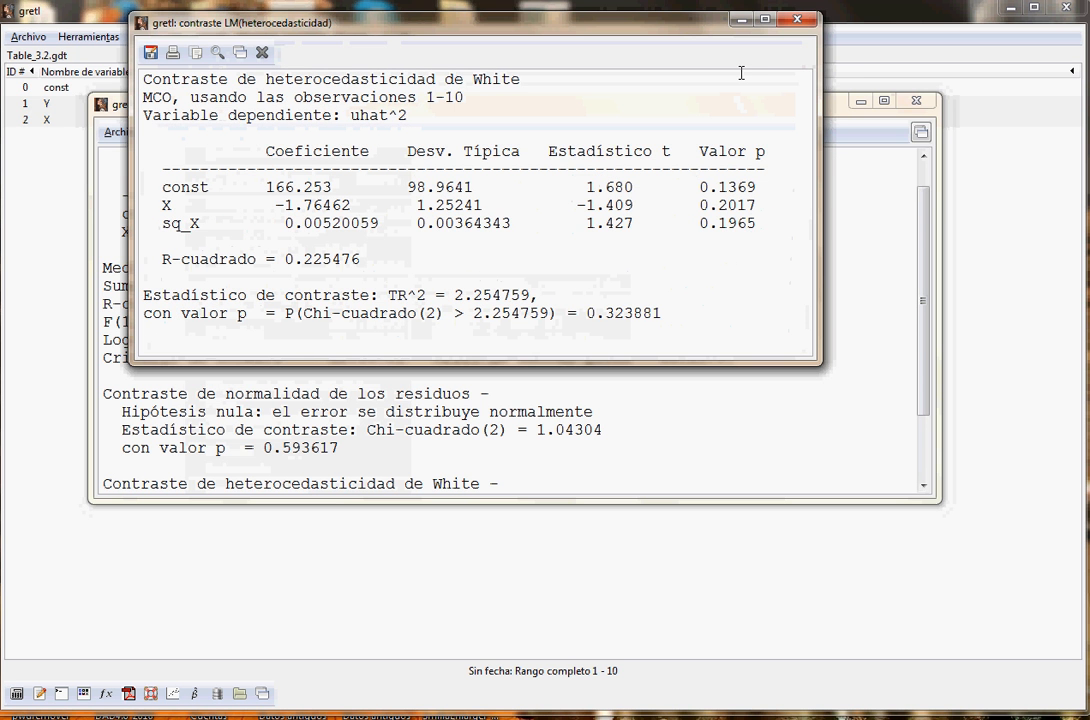
{"action": "left_click", "coordinate": [797, 21]}
{"action": "left_click", "coordinate": [406, 372]}
{"action": "scroll", "coordinate": [478, 432], "scroll_direction": "down", "scroll_amount": 2}
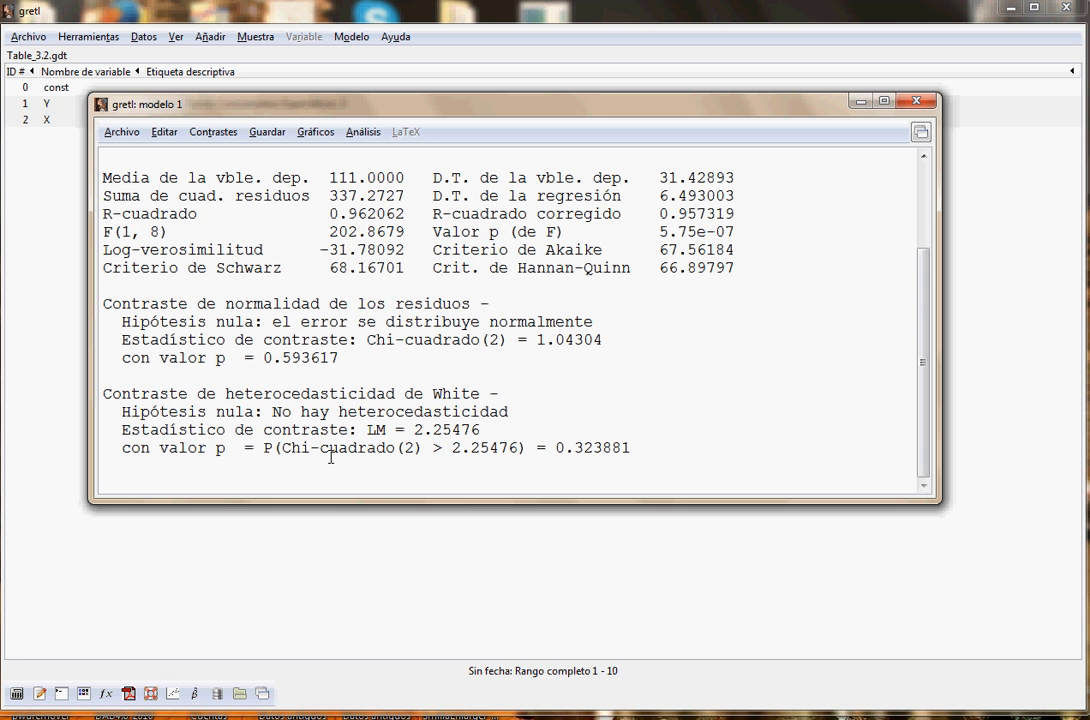
{"action": "left_click_drag", "start_coordinate": [103, 392], "coordinate": [660, 447]}
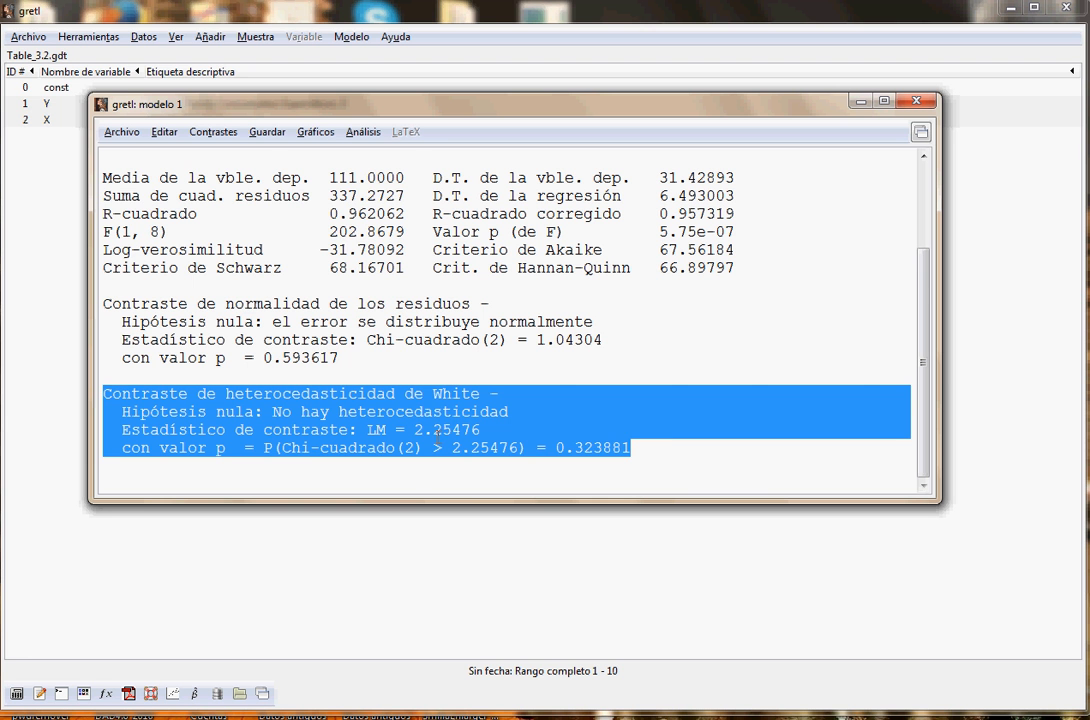
{"action": "left_click", "coordinate": [316, 399]}
Look over the model's available tests and review the regression output together with the normality and White test results
{"action": "left_click", "coordinate": [213, 131]}
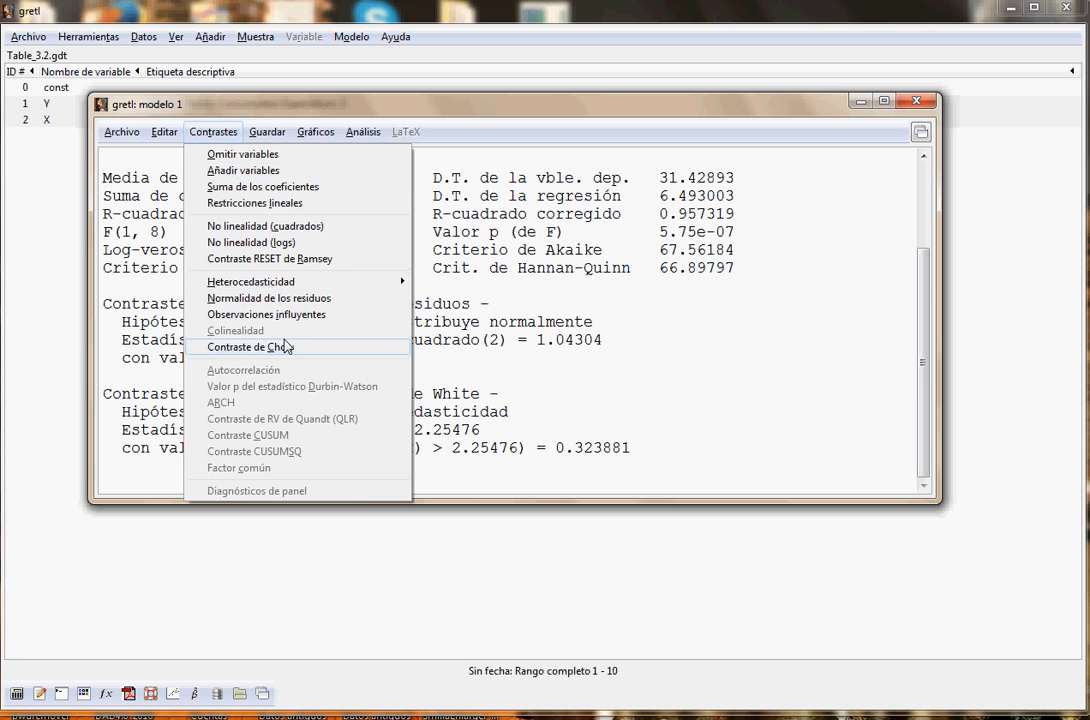
{"action": "left_click", "coordinate": [416, 371]}
{"action": "scroll", "coordinate": [290, 321], "scroll_direction": "up", "scroll_amount": 3}
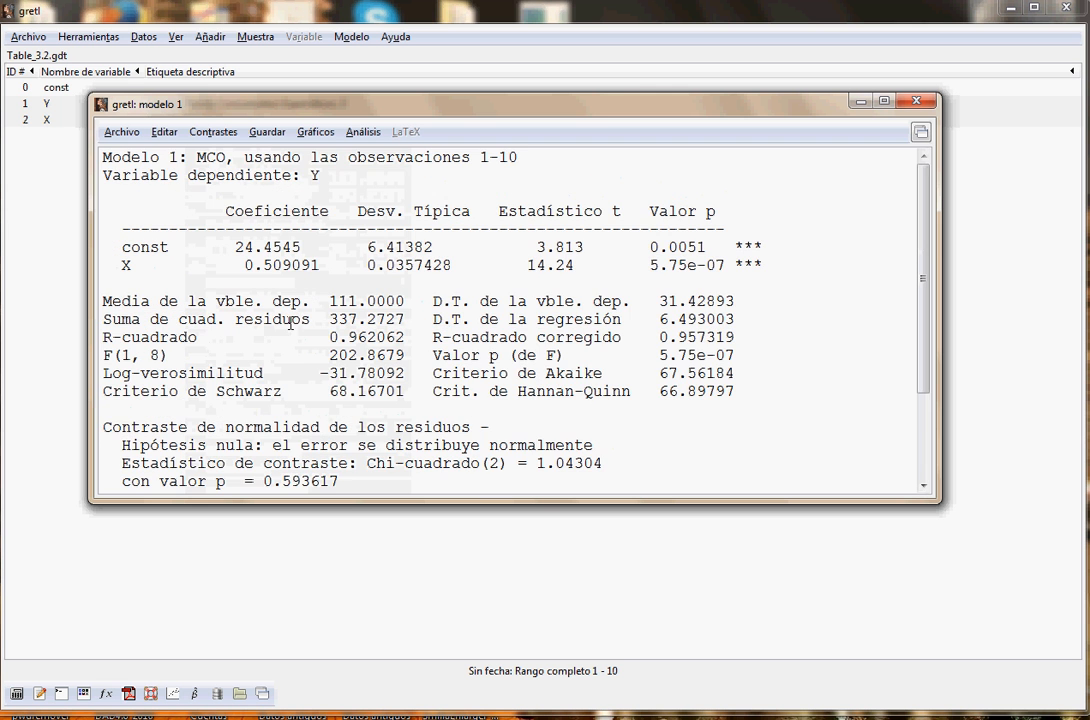
{"action": "scroll", "coordinate": [290, 357], "scroll_direction": "down", "scroll_amount": 3}
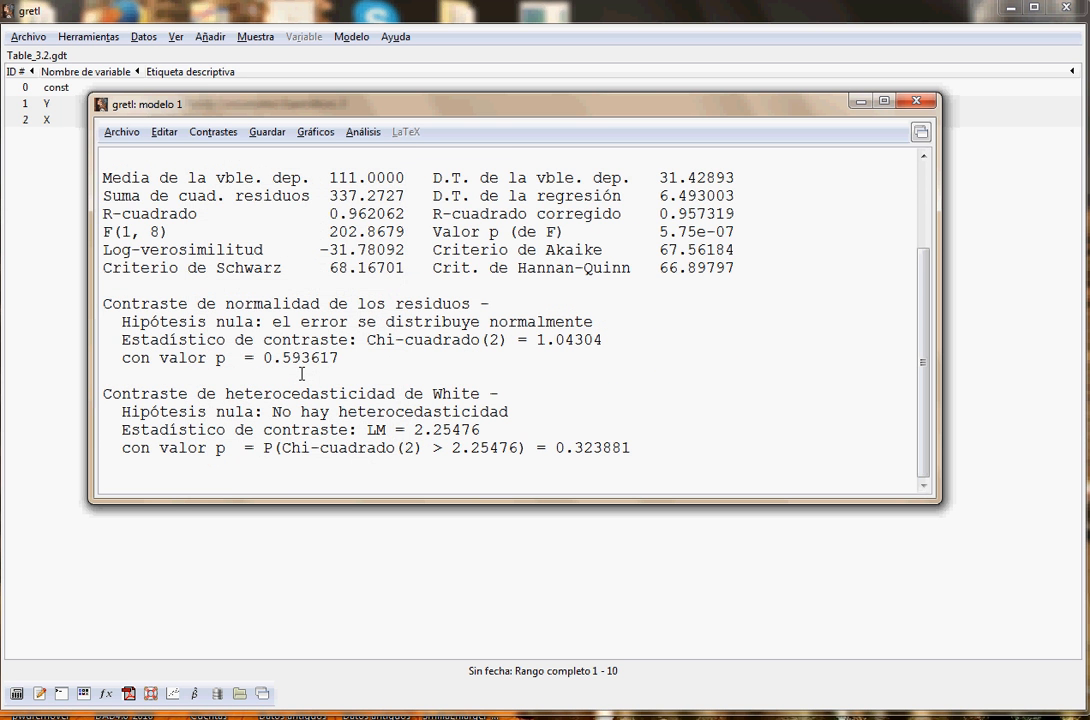
{"action": "scroll", "coordinate": [301, 373], "scroll_direction": "up", "scroll_amount": 3}
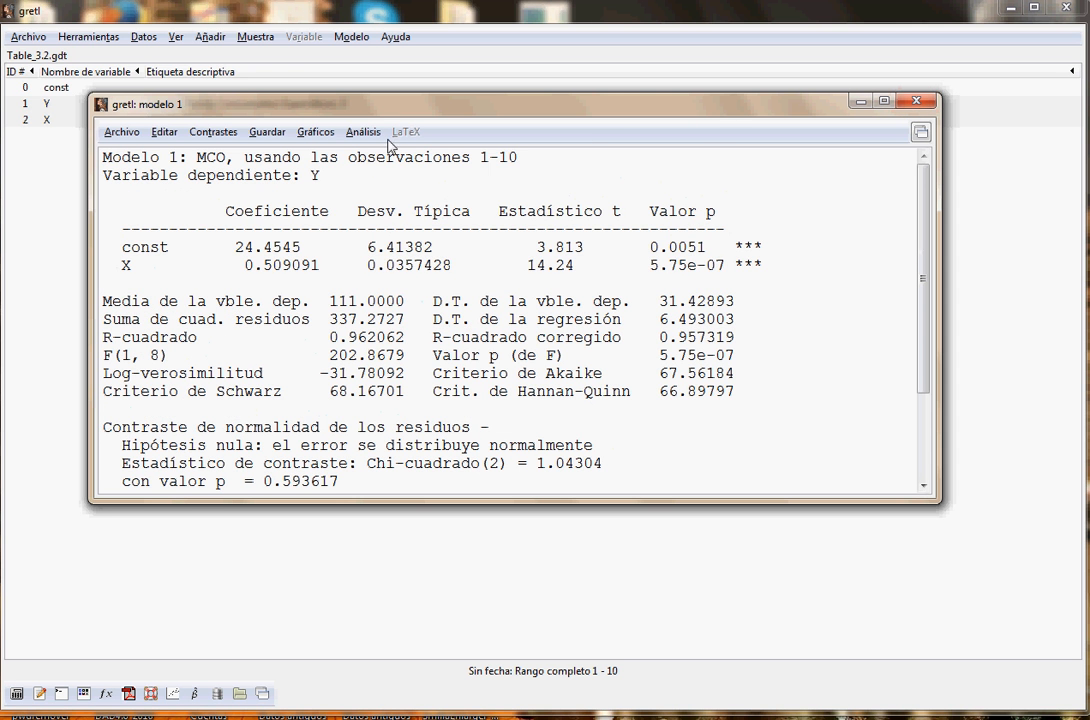
View the model's forecast options beside the highlighted const and X coefficient rows, and close the dialog without forecasting
{"action": "left_click", "coordinate": [363, 133]}
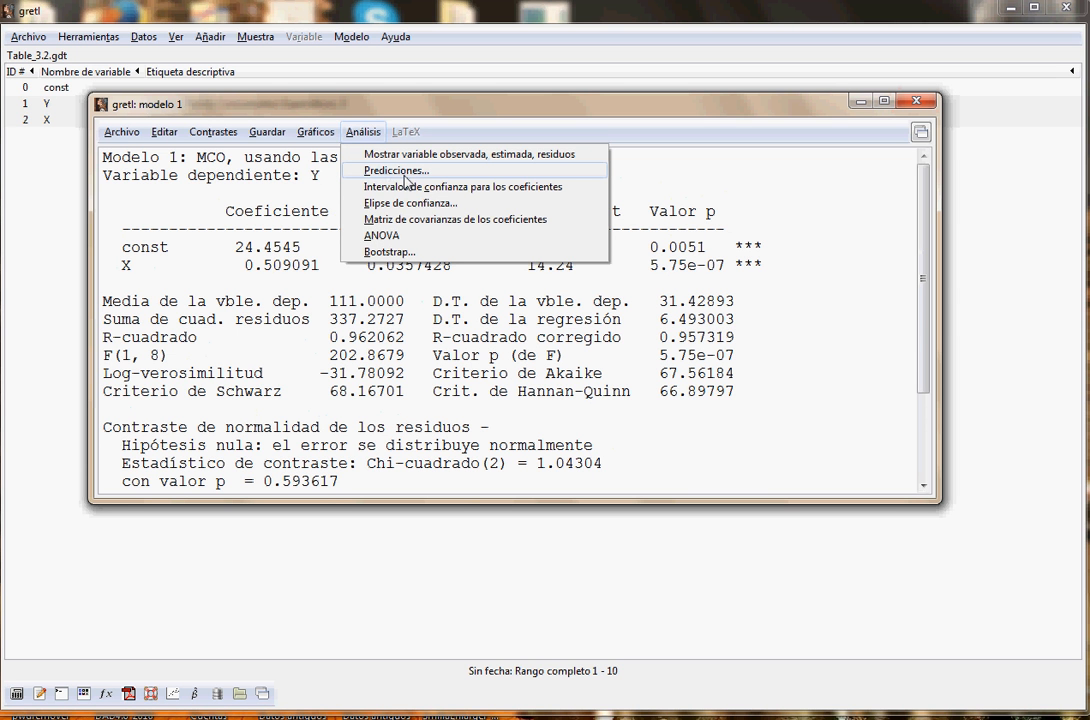
{"action": "left_click", "coordinate": [387, 172]}
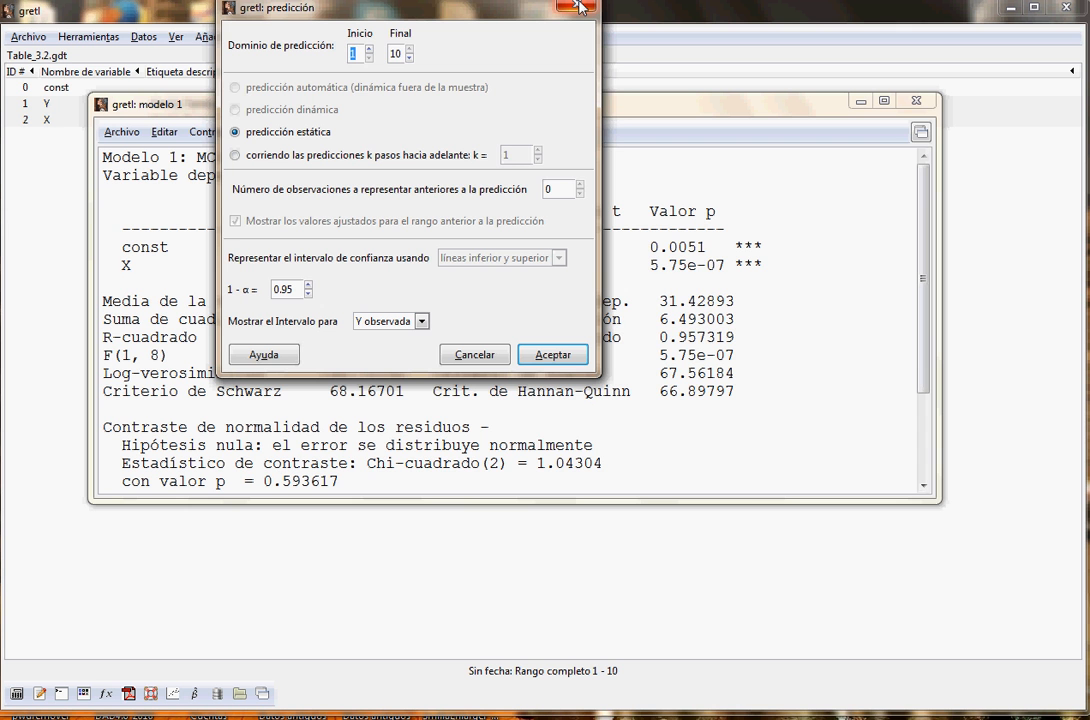
{"action": "left_click_drag", "start_coordinate": [523, 9], "coordinate": [887, 256]}
{"action": "left_click_drag", "start_coordinate": [106, 246], "coordinate": [406, 282]}
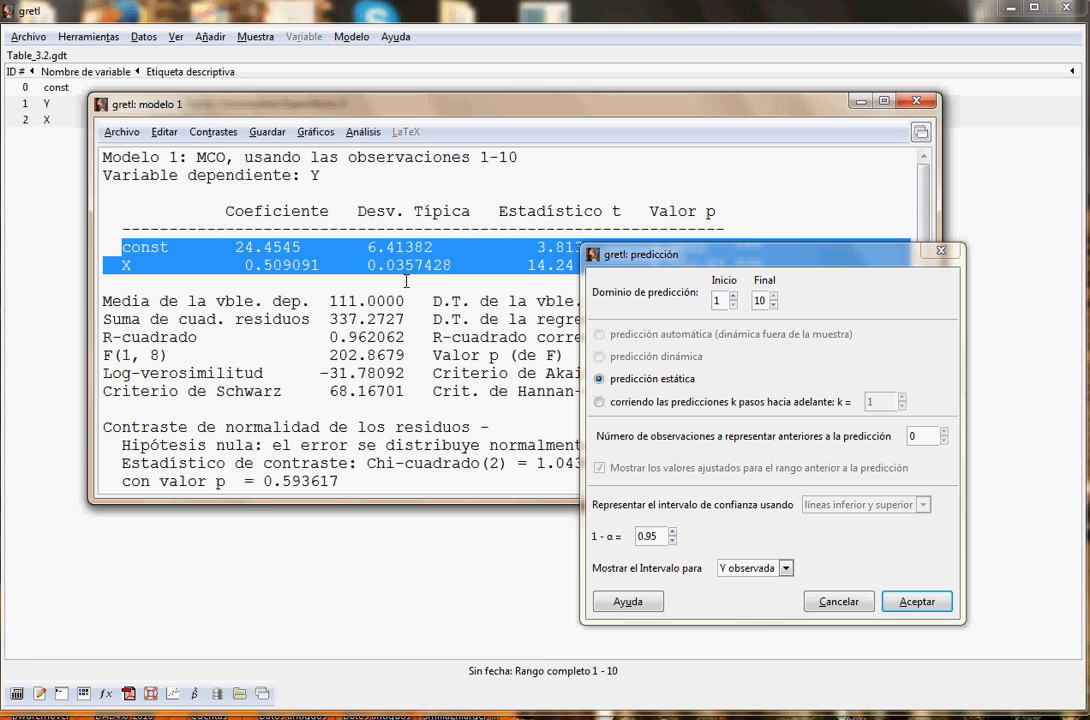
{"action": "left_click", "coordinate": [938, 253]}
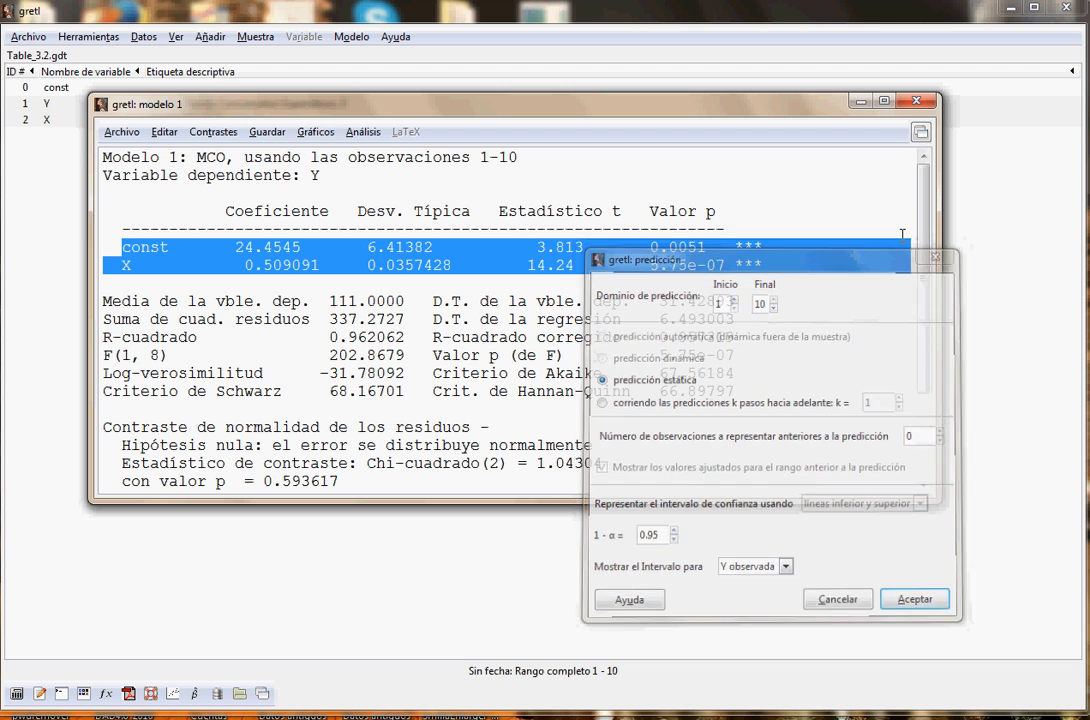
Close the model window and open gretl's sample data file list showing the Gujarati collection
{"action": "left_click", "coordinate": [910, 102]}
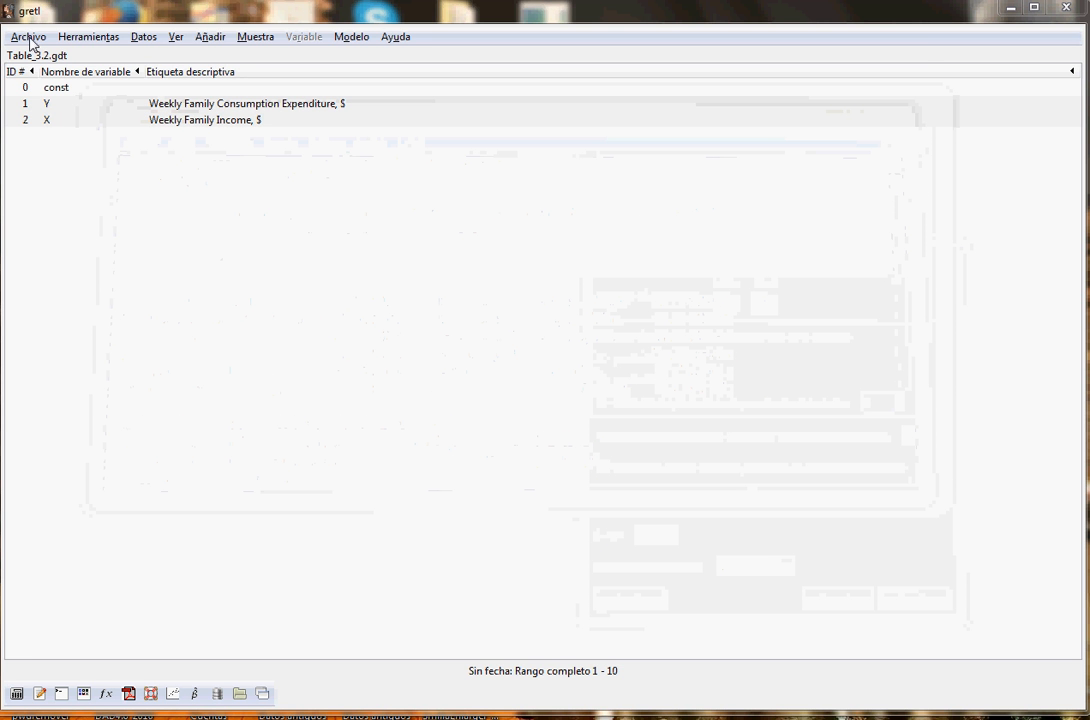
{"action": "left_click", "coordinate": [29, 38]}
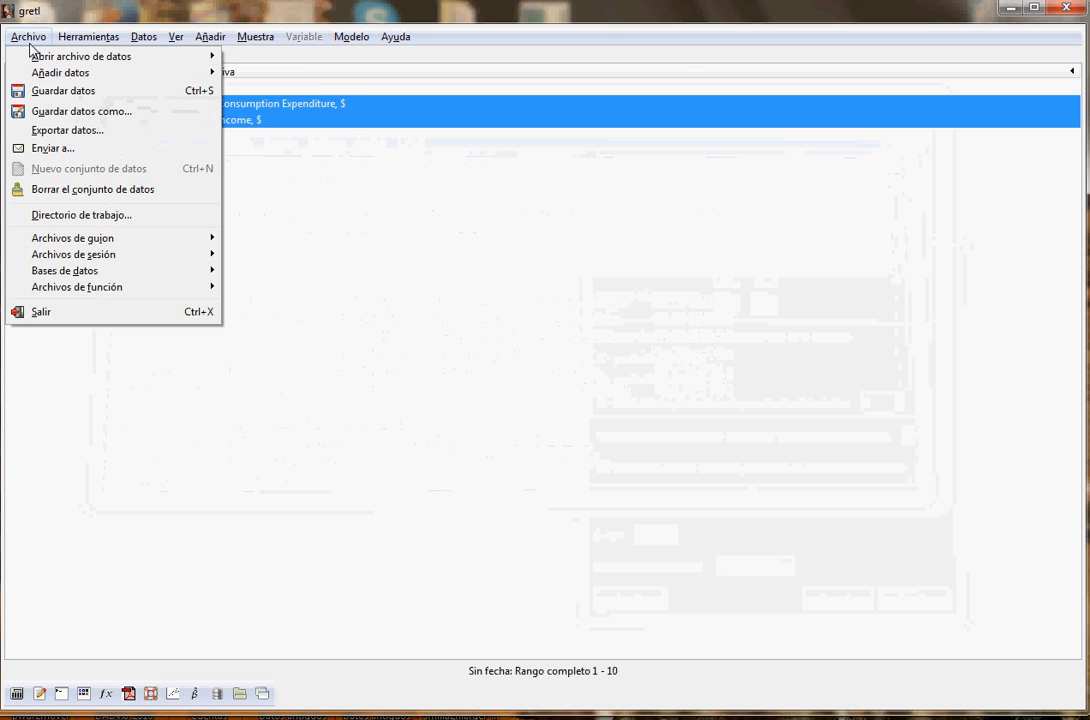
{"action": "mouse_move", "coordinate": [57, 75]}
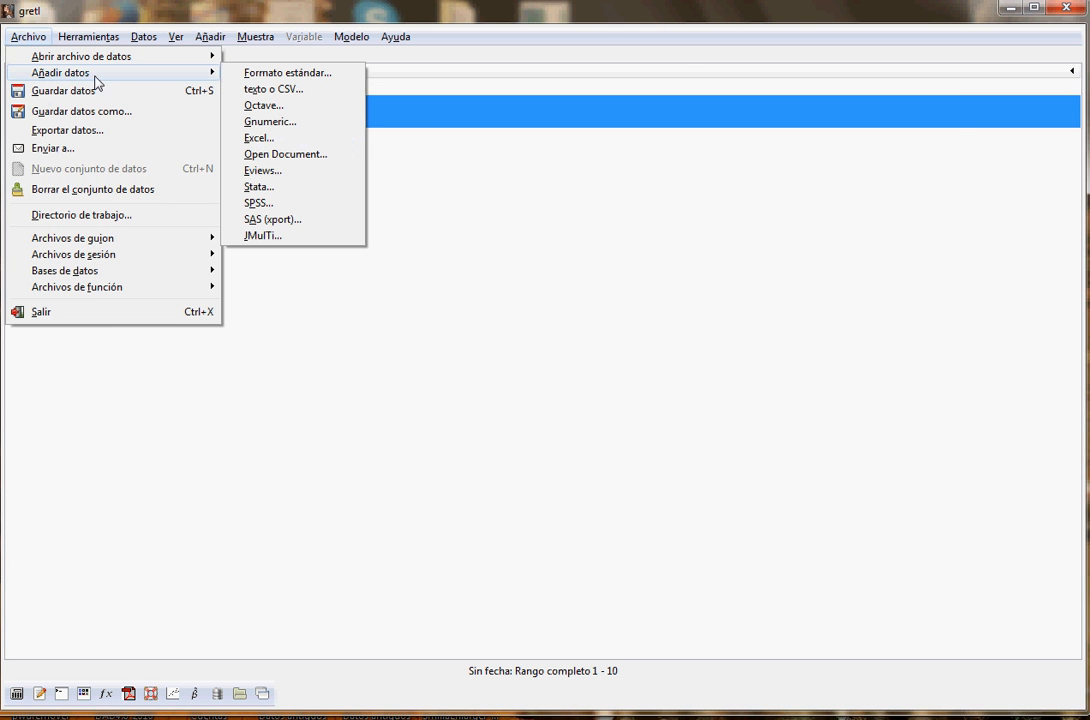
{"action": "mouse_move", "coordinate": [150, 65]}
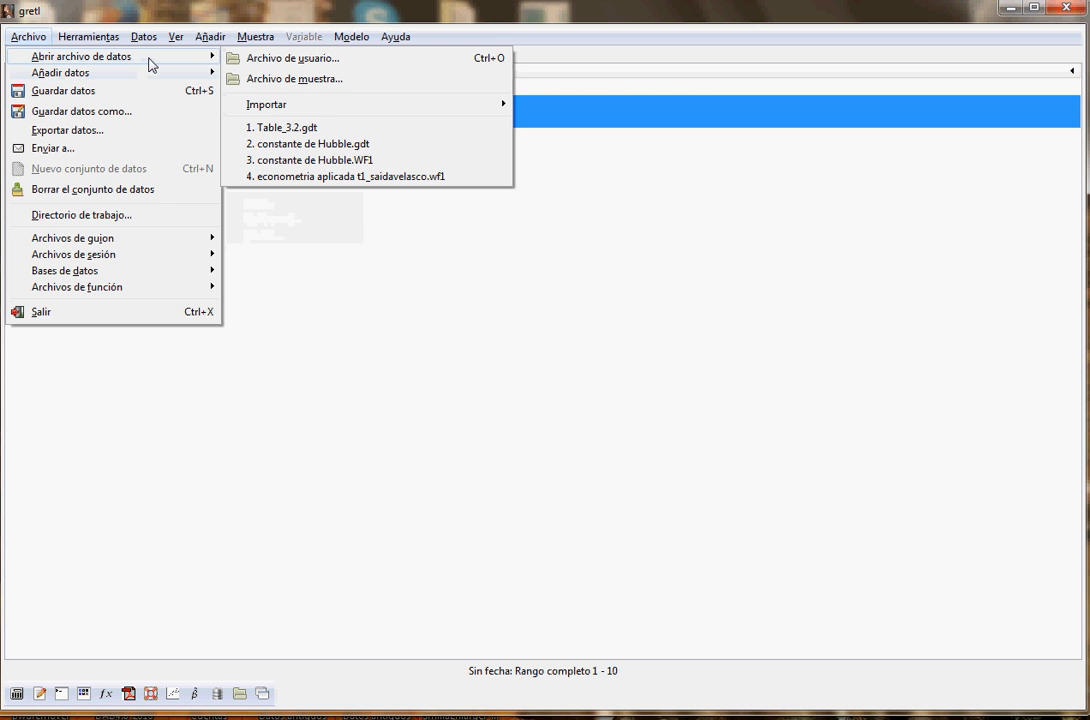
{"action": "left_click", "coordinate": [318, 79]}
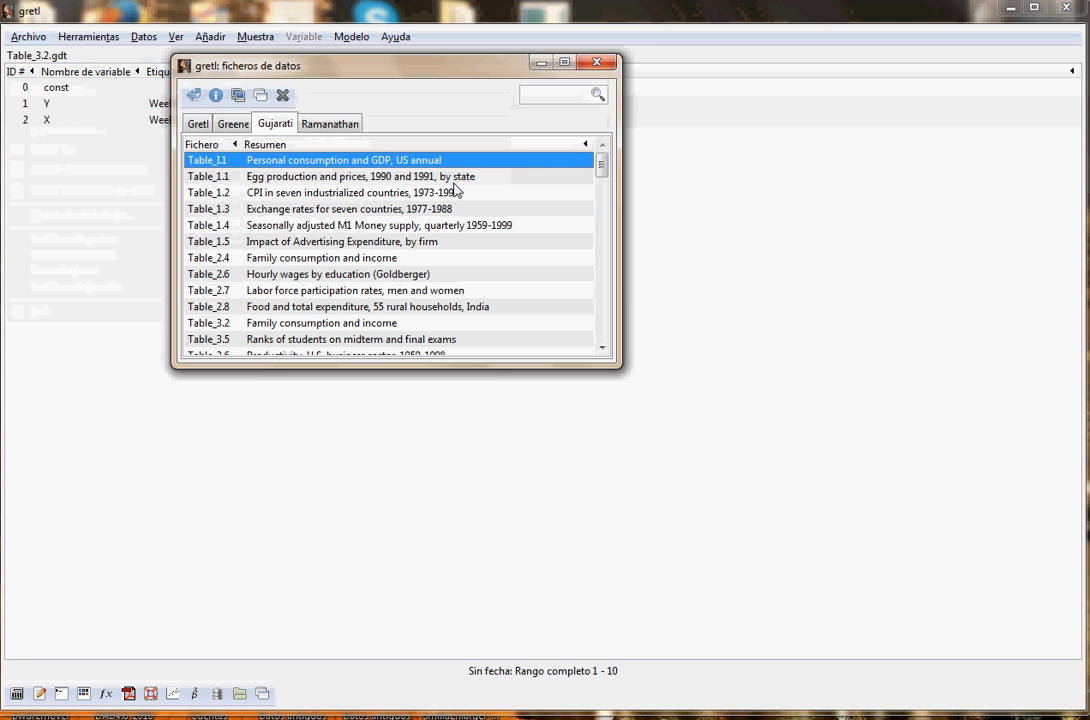
{"action": "left_click", "coordinate": [490, 374]}
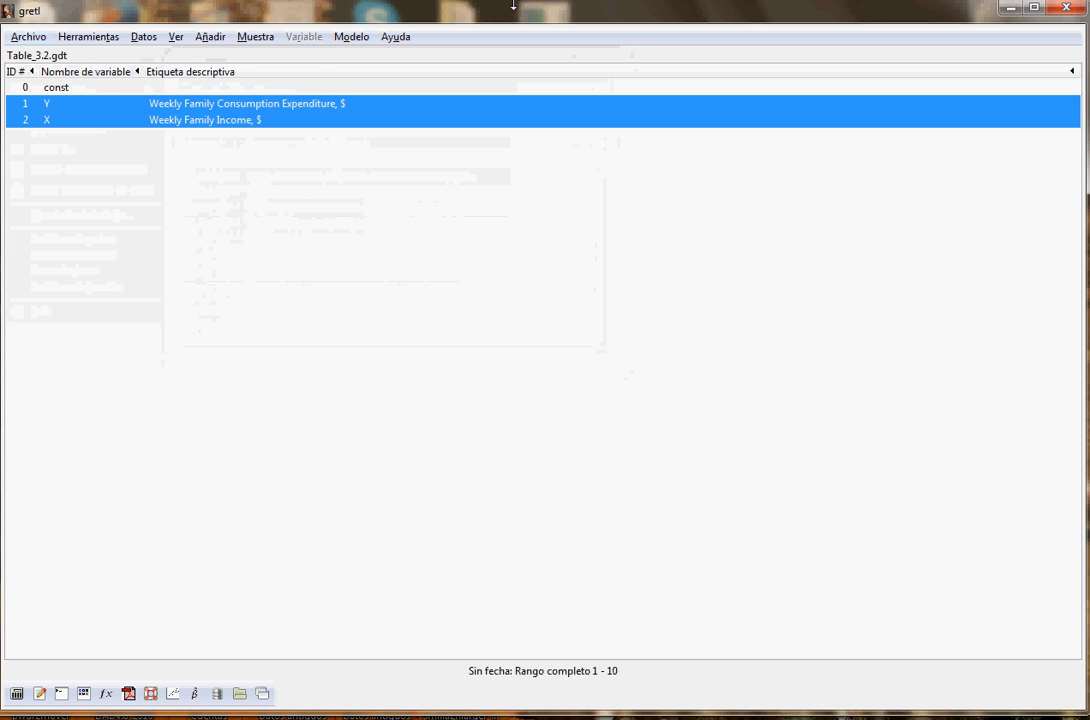
{"action": "key", "text": "alt+Tab"}
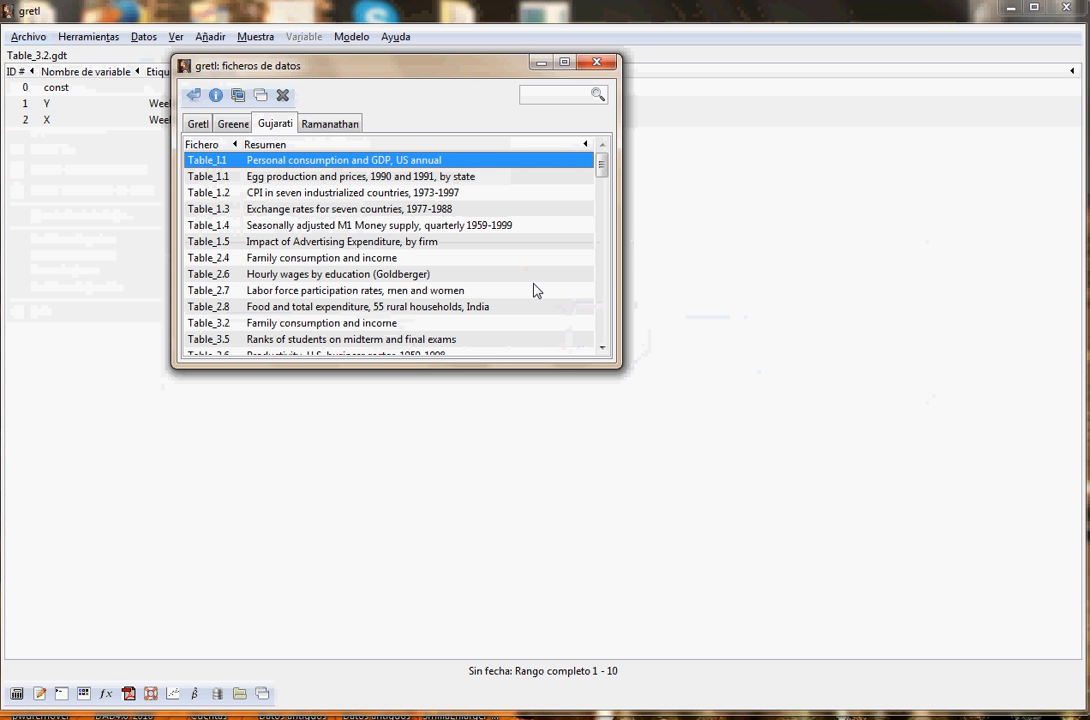
Enlarge the sample data file list and open the greene5_1 U.S. macro dataset from the Greene collection, replacing the current data
{"action": "left_click_drag", "start_coordinate": [562, 369], "coordinate": [577, 568]}
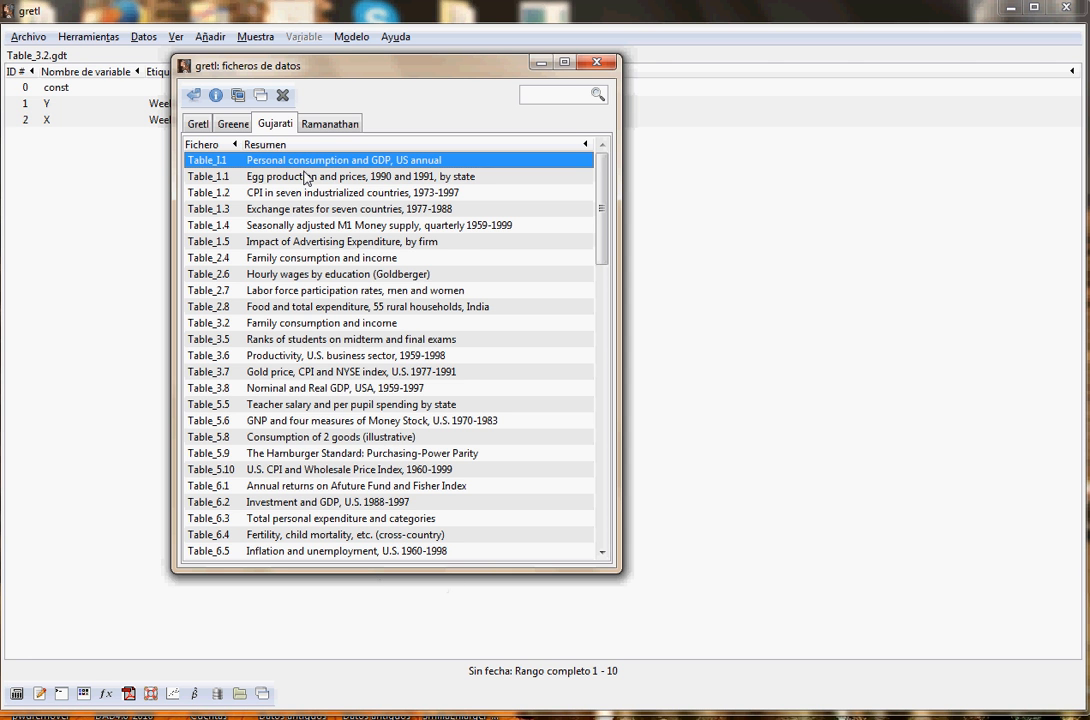
{"action": "left_click", "coordinate": [234, 127]}
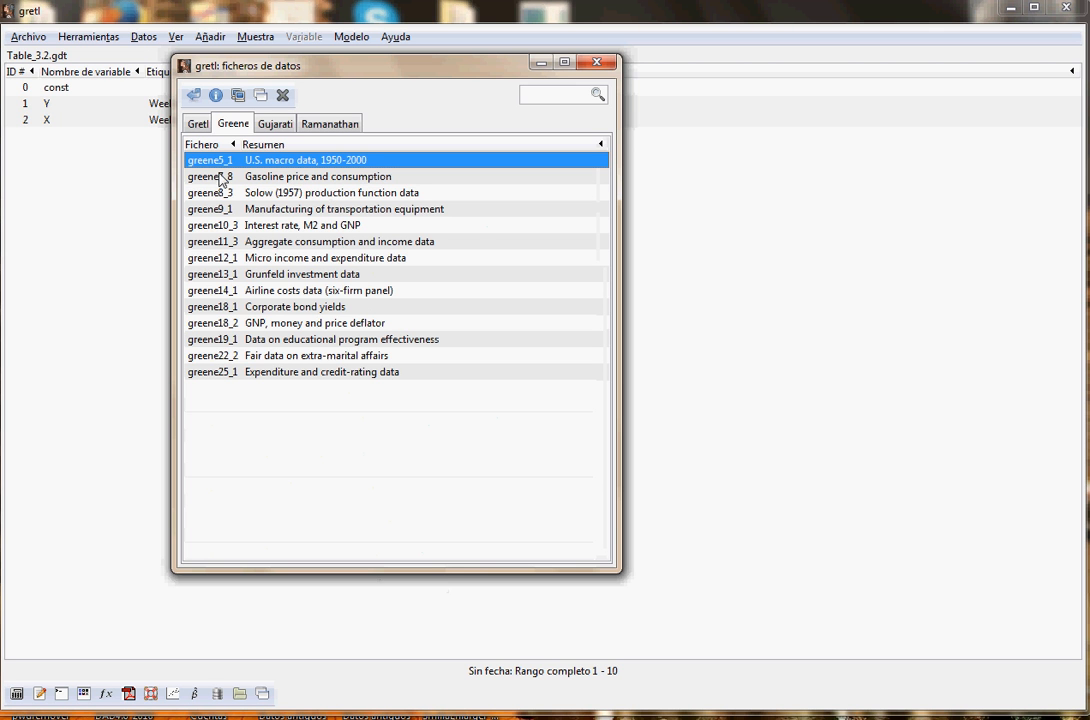
{"action": "double_click", "coordinate": [310, 161]}
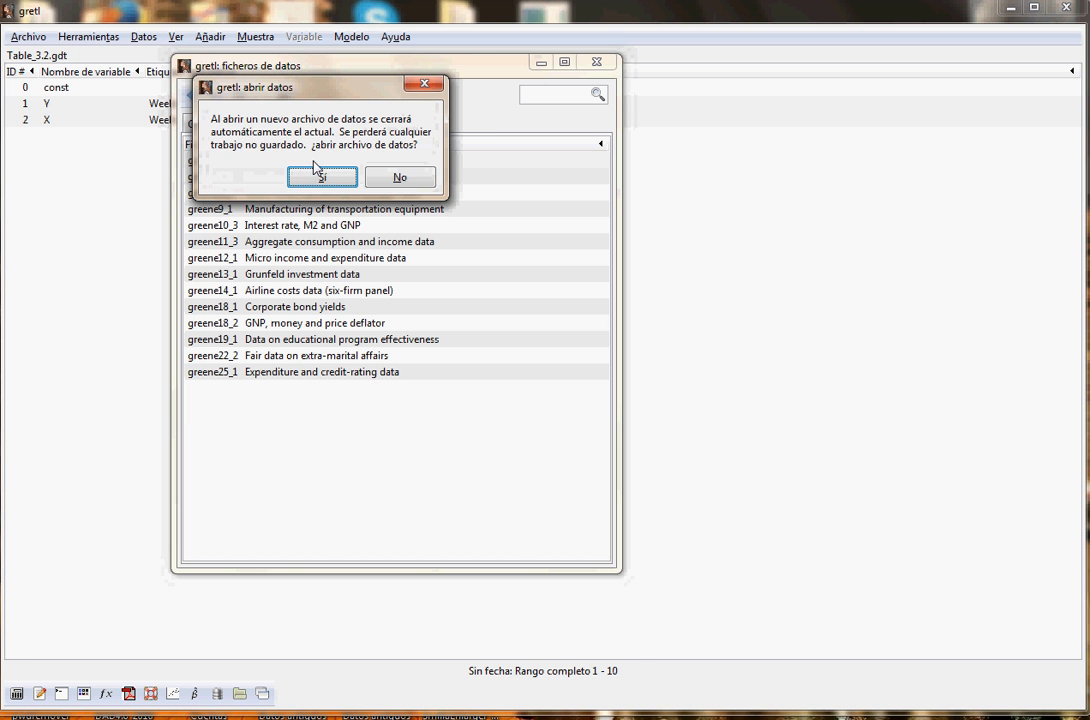
{"action": "left_click", "coordinate": [327, 177]}
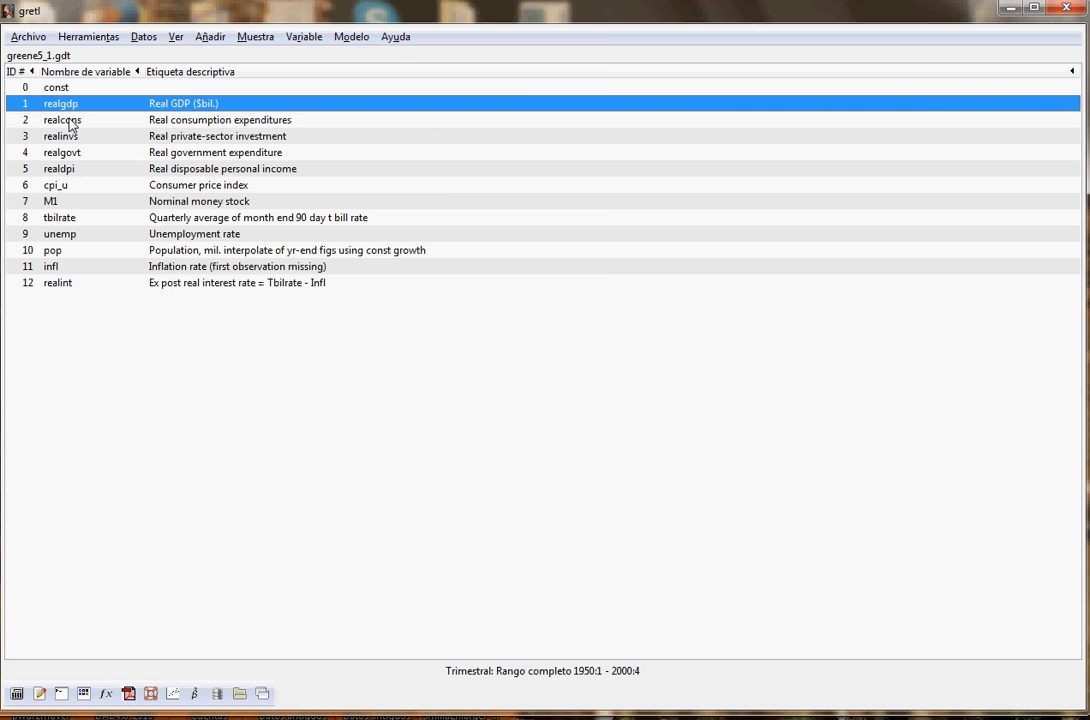
Look through the dataset's variables, including real consumption, private investment, government expenditure, disposable income, unemployment and inflation
{"action": "left_click", "coordinate": [188, 119]}
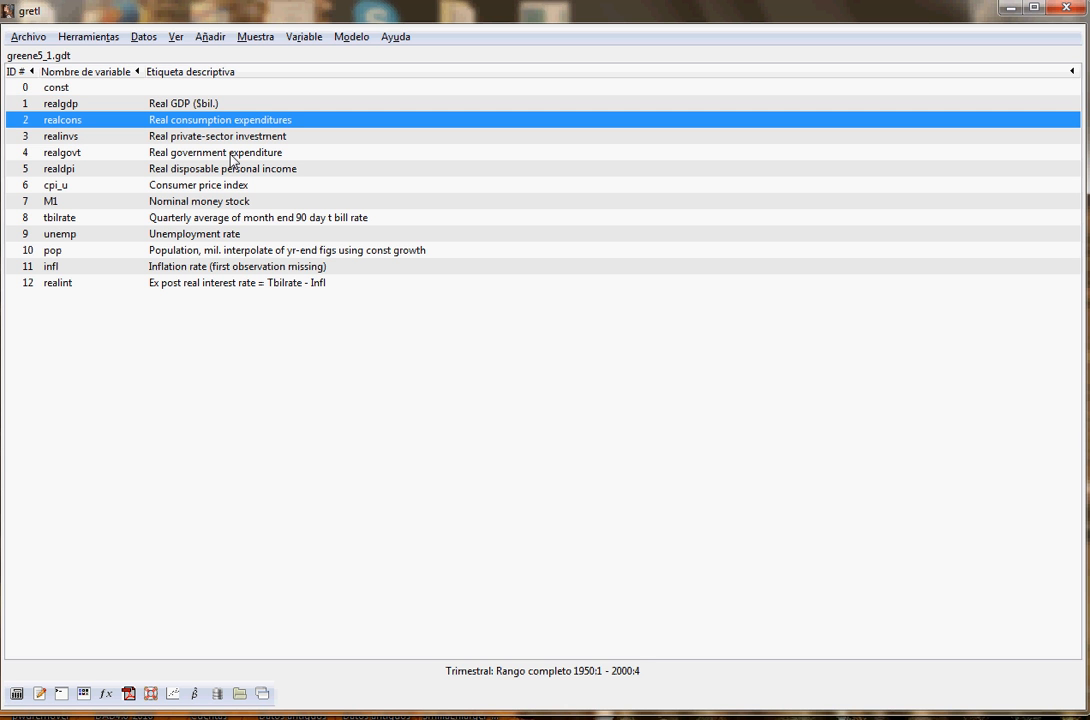
{"action": "left_click", "coordinate": [236, 141]}
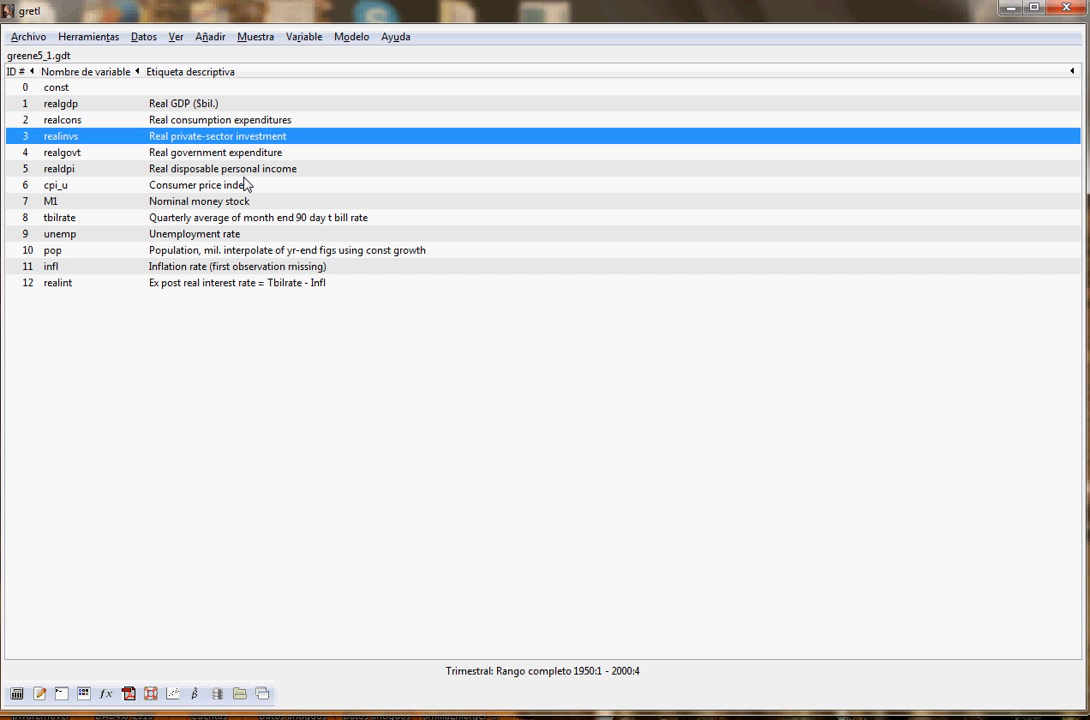
{"action": "left_click", "coordinate": [220, 152]}
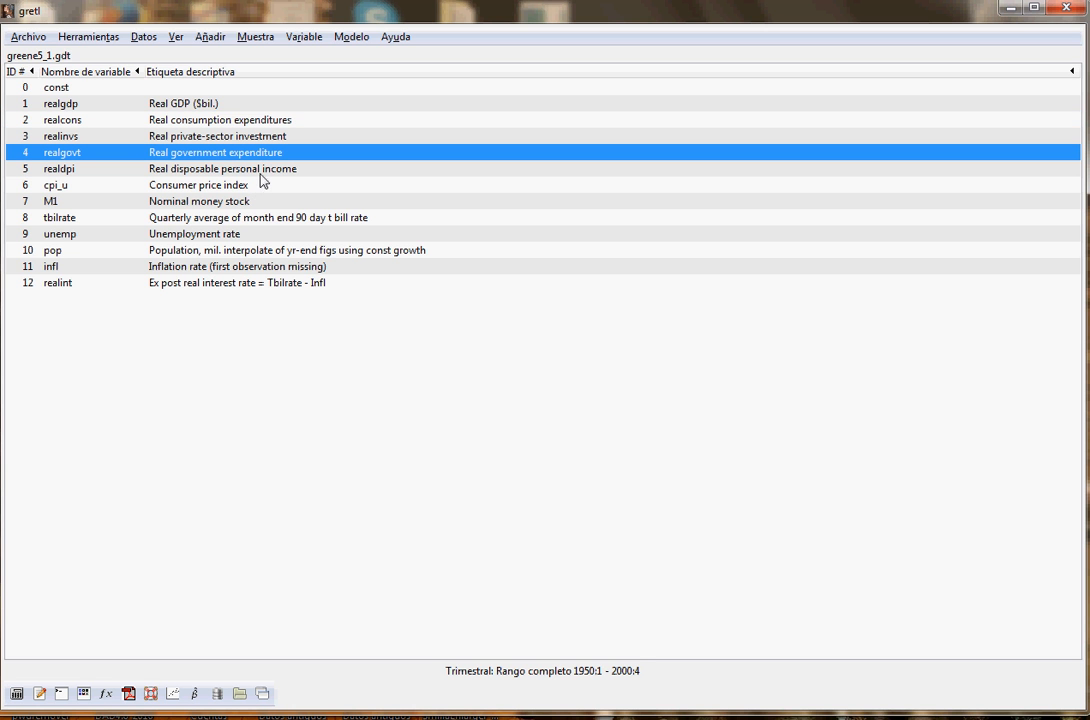
{"action": "left_click", "coordinate": [260, 175]}
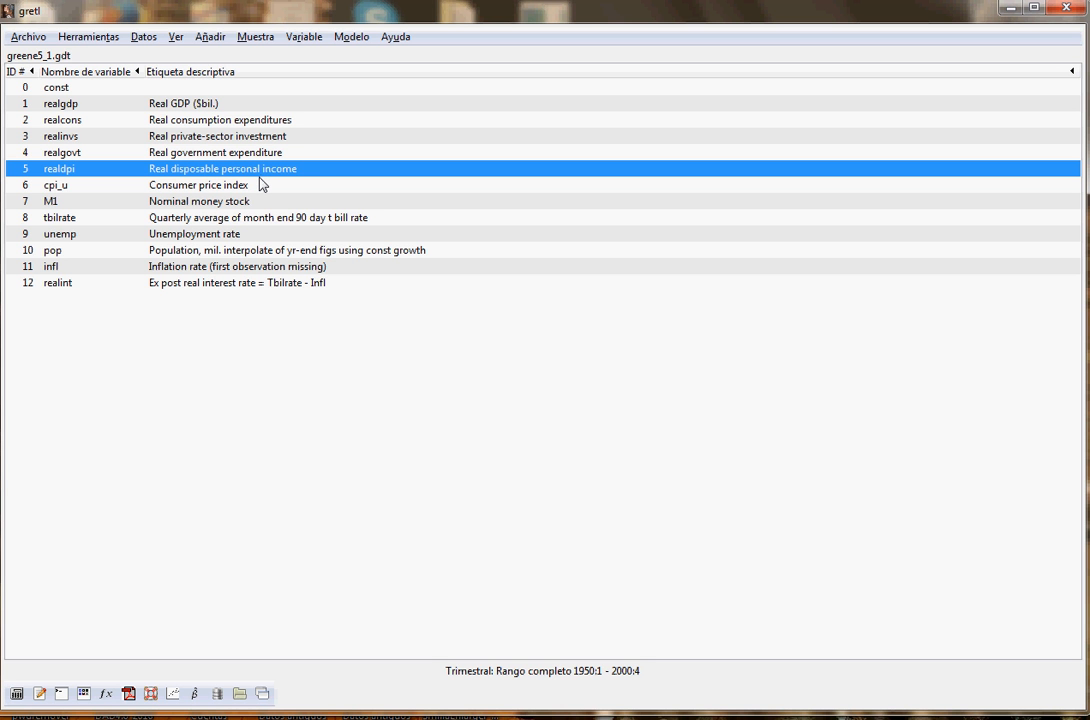
{"action": "left_click", "coordinate": [227, 237]}
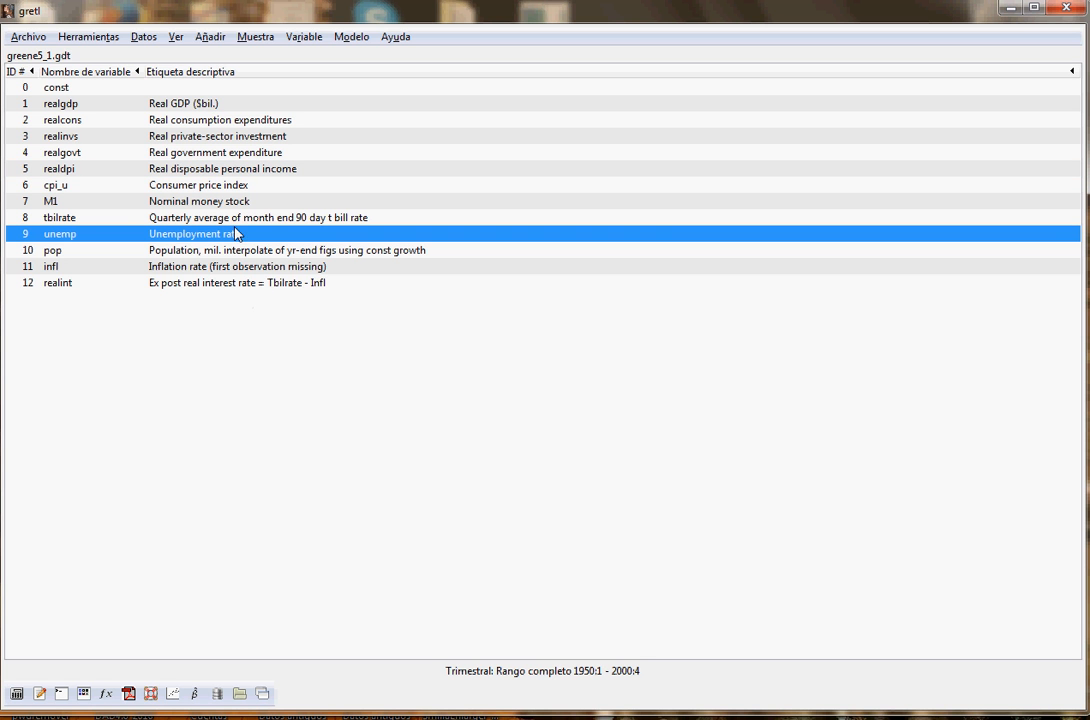
{"action": "left_click", "coordinate": [236, 268]}
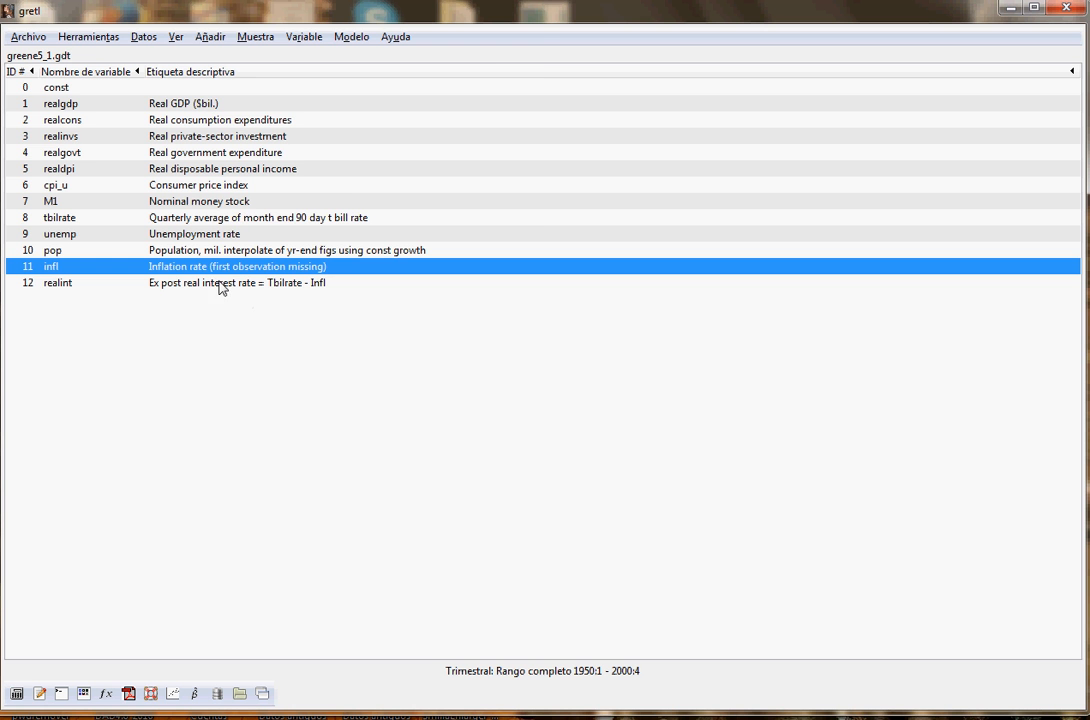
Start an ordinary least squares model with realgdp as the dependent variable and add realdpi as a regressor
{"action": "left_click", "coordinate": [348, 40]}
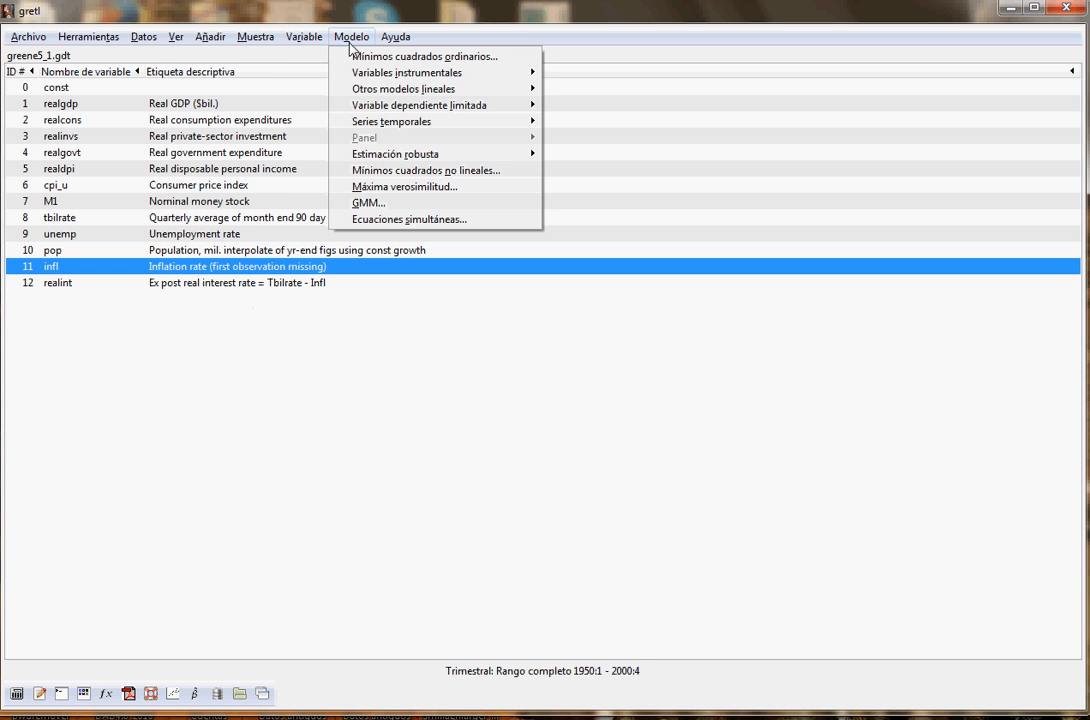
{"action": "left_click", "coordinate": [358, 58]}
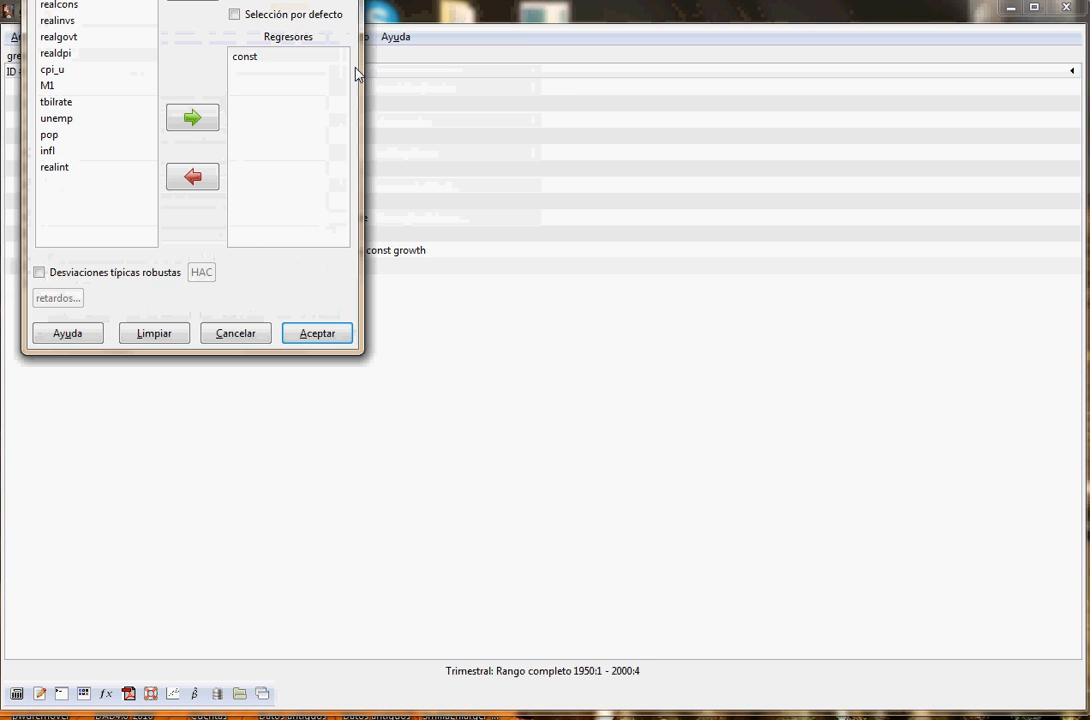
{"action": "left_click_drag", "start_coordinate": [767, 88], "coordinate": [703, 88]}
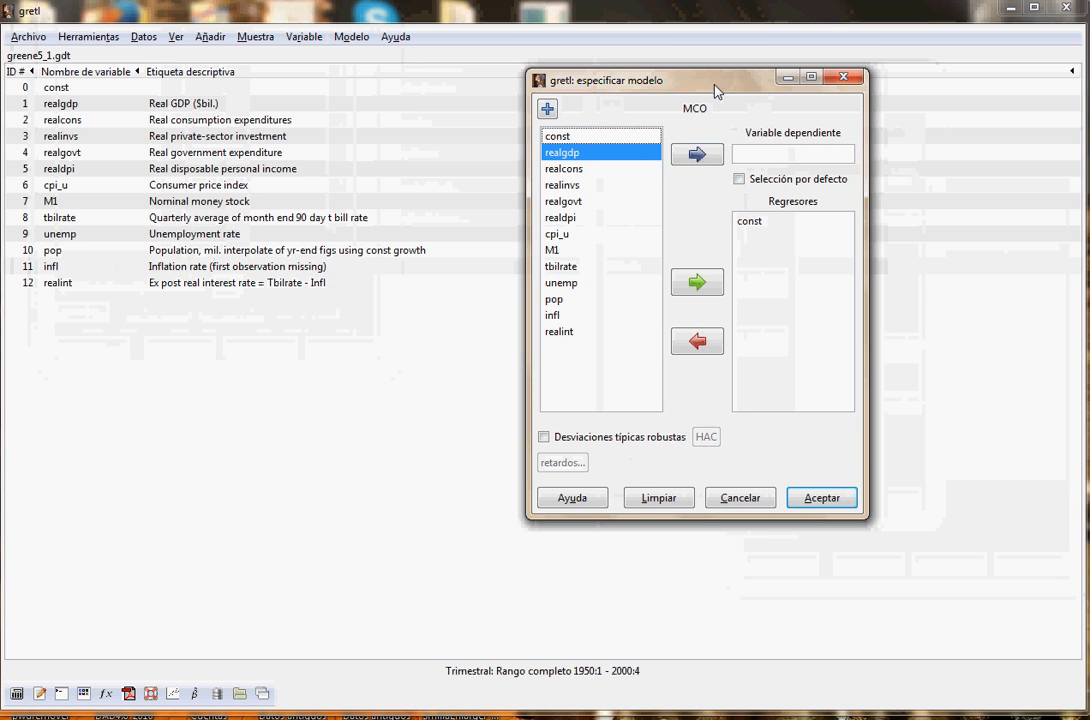
{"action": "left_click", "coordinate": [693, 160]}
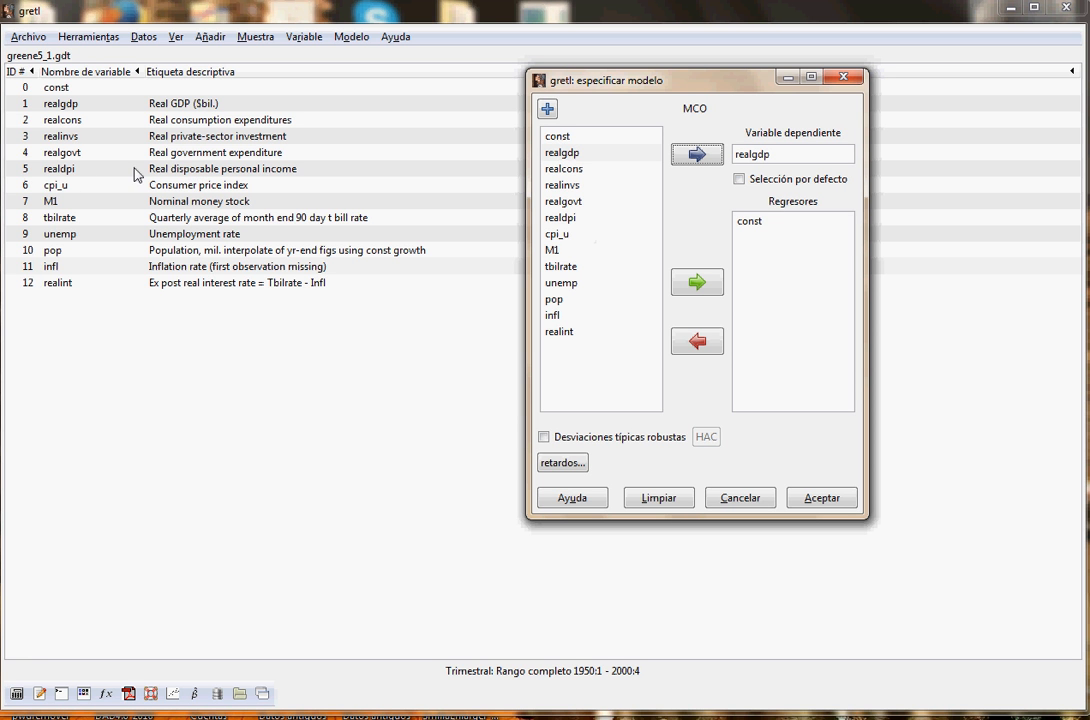
{"action": "left_click", "coordinate": [570, 220]}
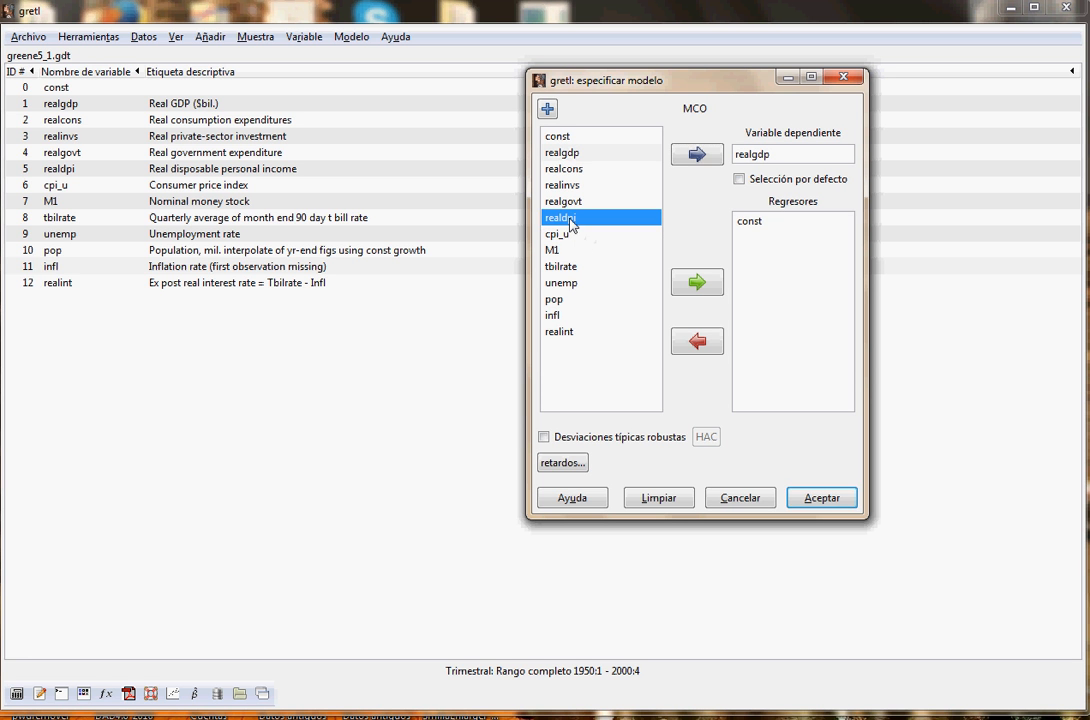
{"action": "left_click", "coordinate": [694, 283]}
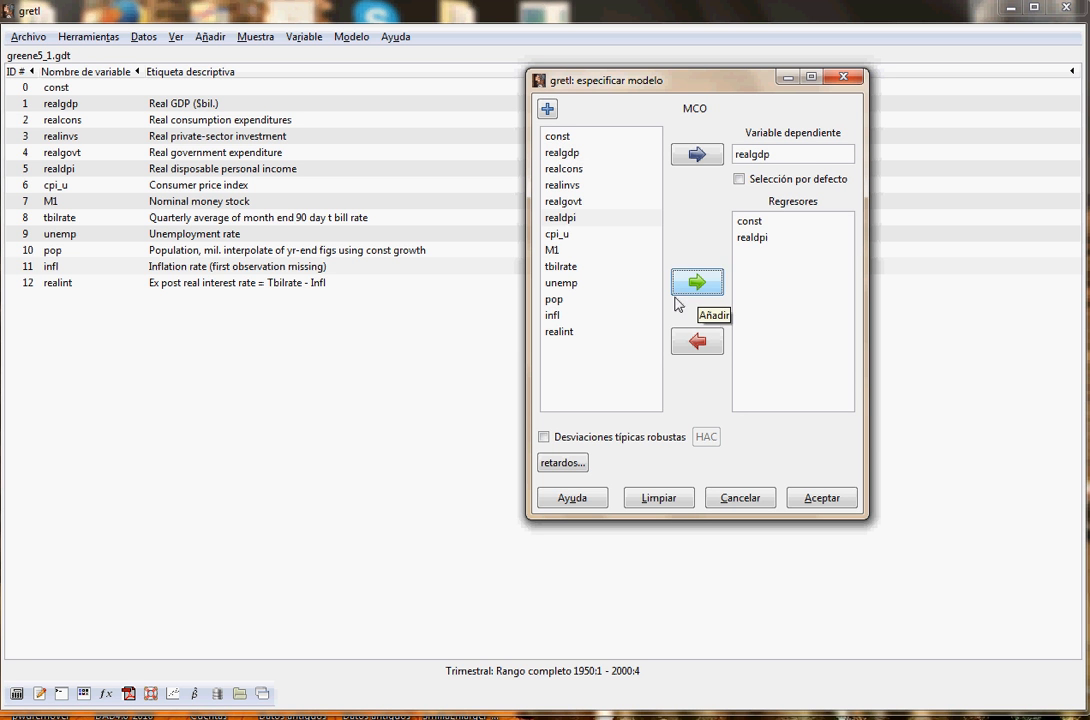
Add realint as a regressor to the model specification and check its description in the variable list
{"action": "left_click", "coordinate": [190, 267]}
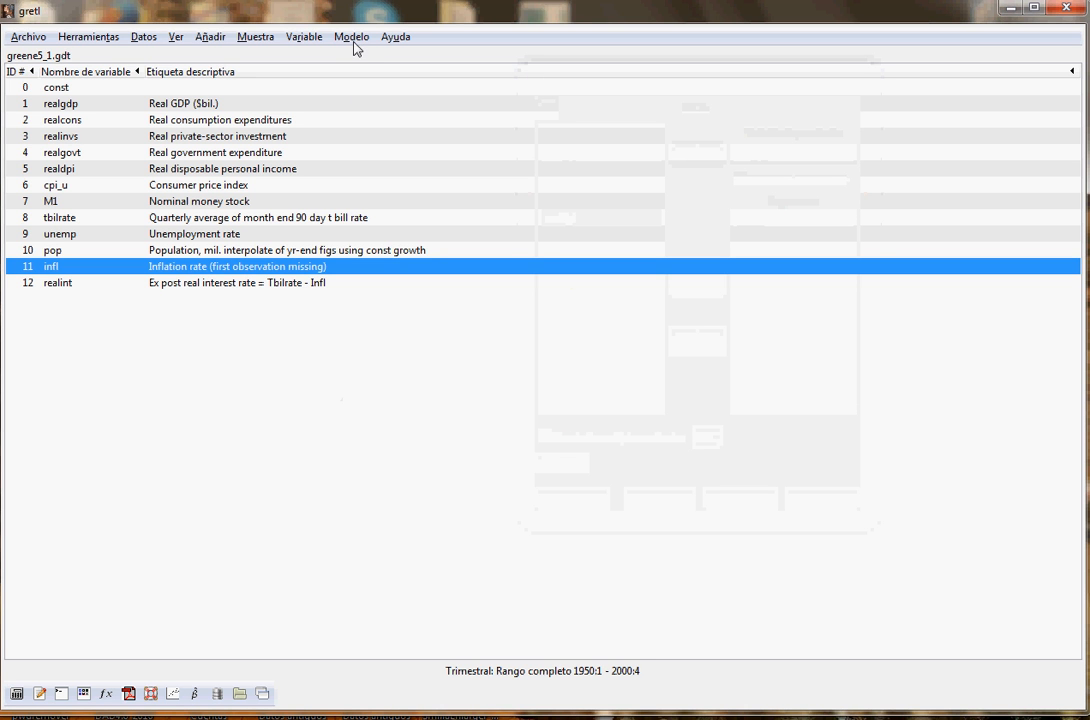
{"action": "key", "text": "alt+Tab"}
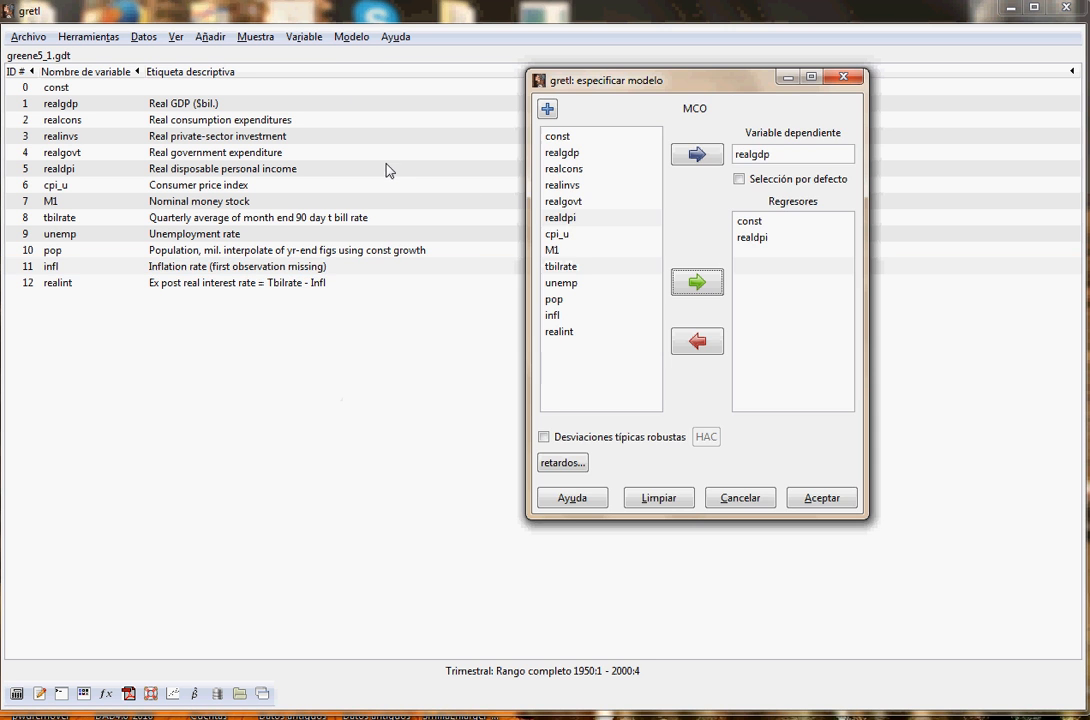
{"action": "left_click", "coordinate": [566, 332]}
{"action": "left_click", "coordinate": [695, 284]}
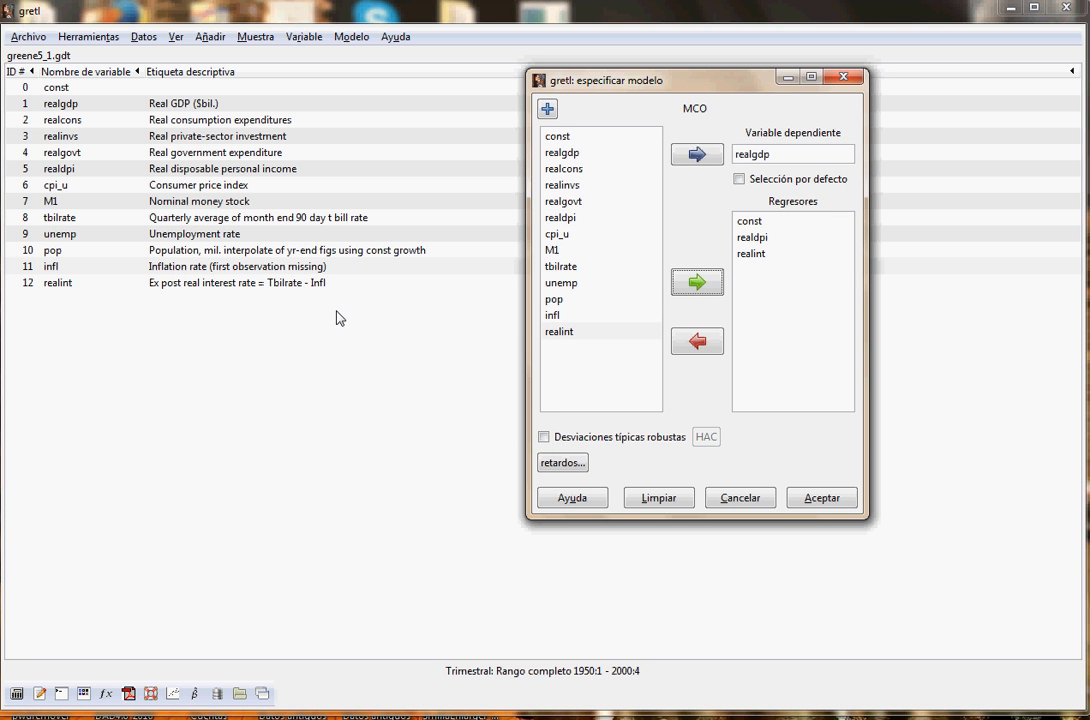
{"action": "left_click", "coordinate": [177, 290]}
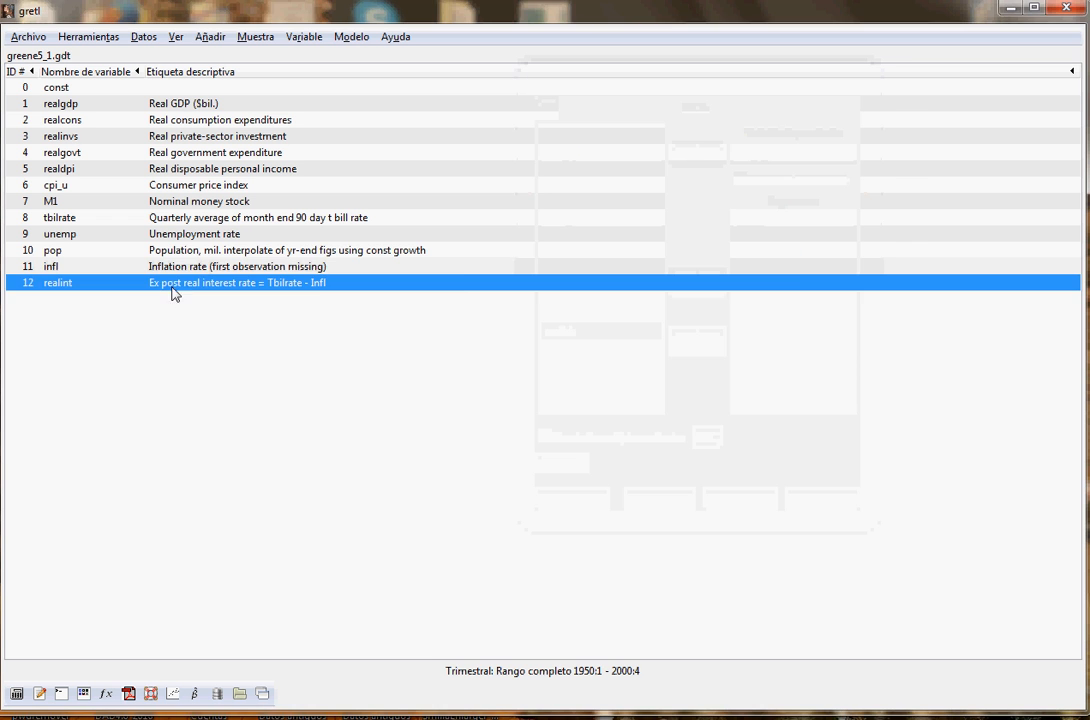
{"action": "key", "text": "alt+Tab"}
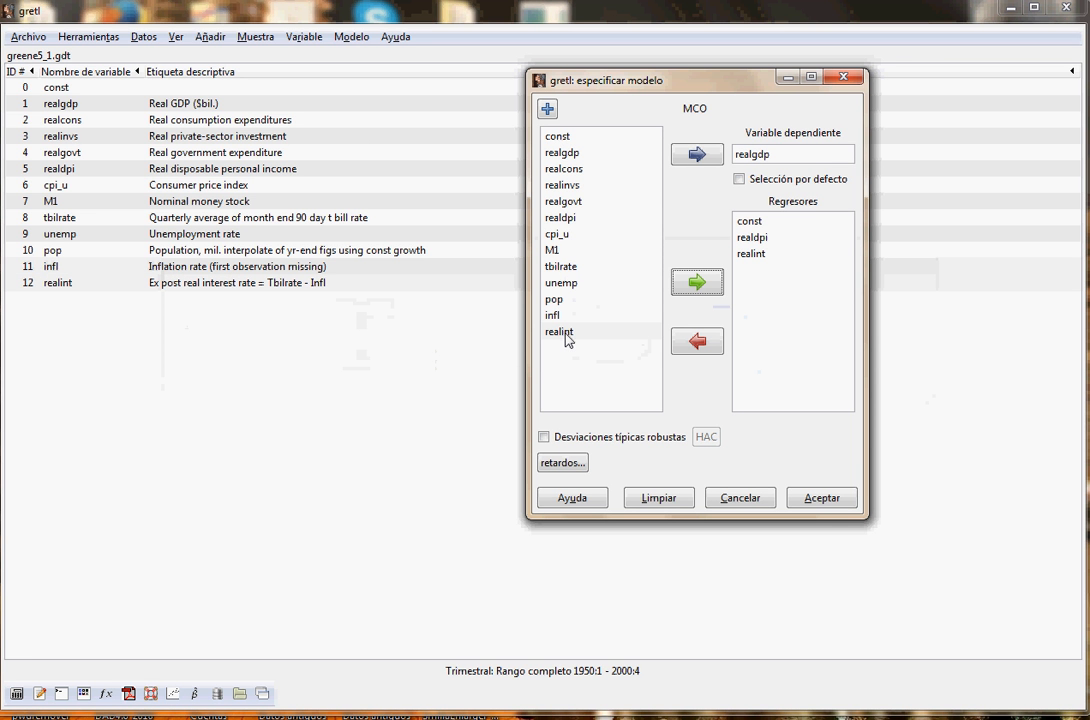
Add infl as a further regressor and estimate the OLS model
{"action": "left_click", "coordinate": [567, 340]}
{"action": "left_click", "coordinate": [695, 286]}
{"action": "left_click", "coordinate": [553, 316]}
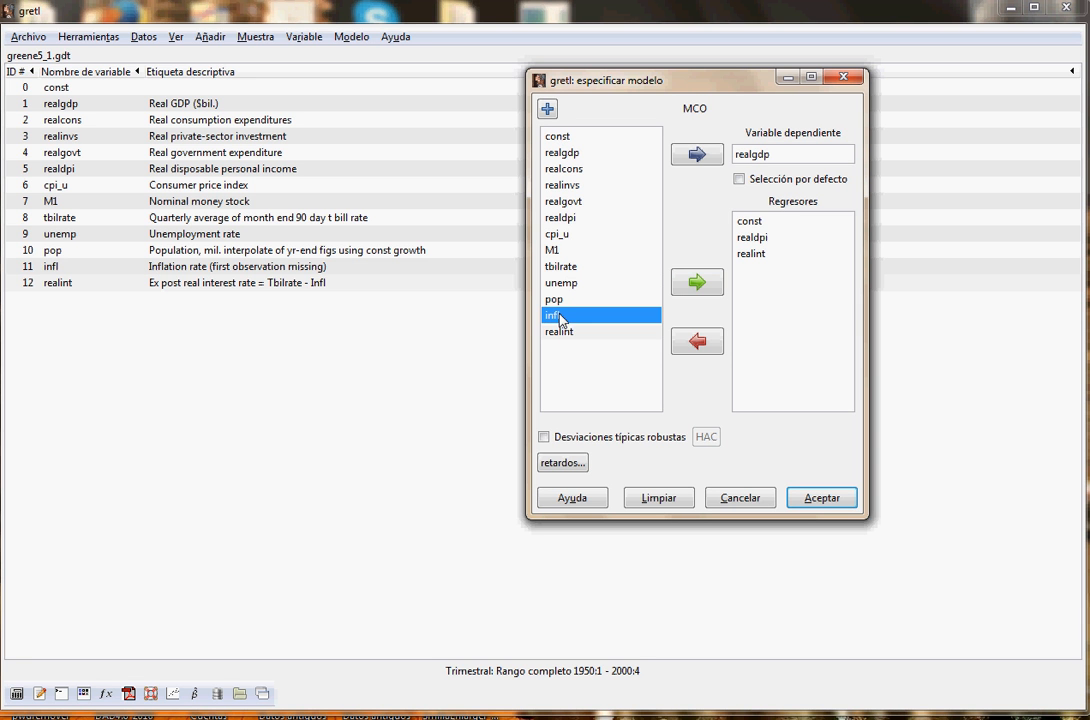
{"action": "left_click", "coordinate": [697, 282]}
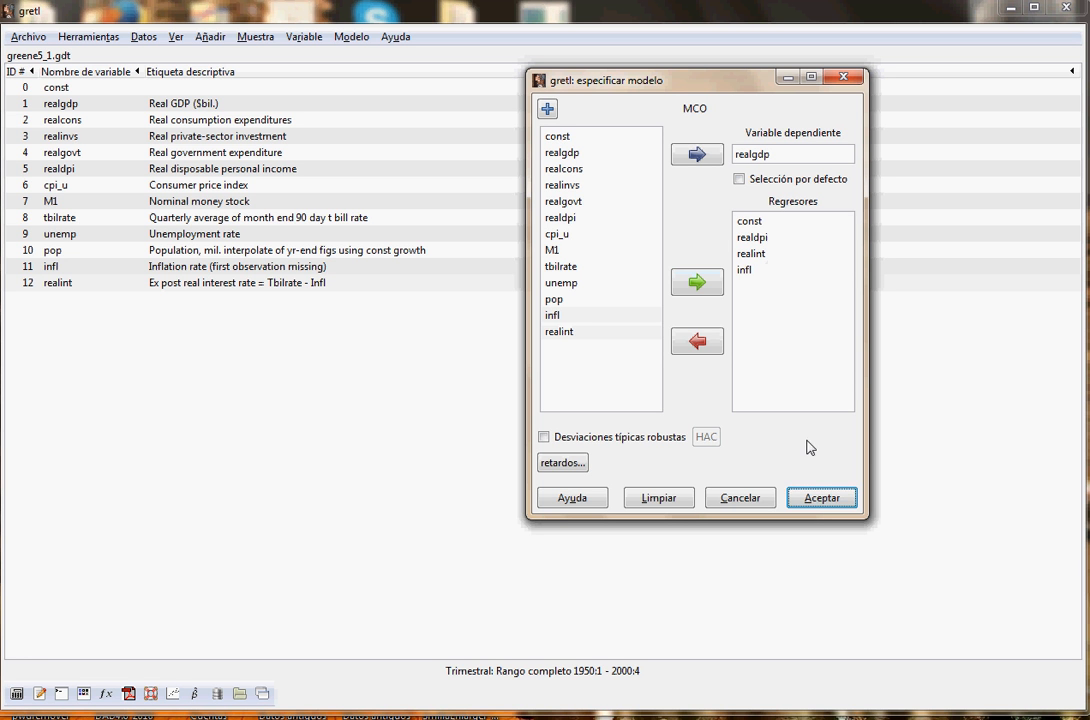
{"action": "left_click", "coordinate": [812, 499]}
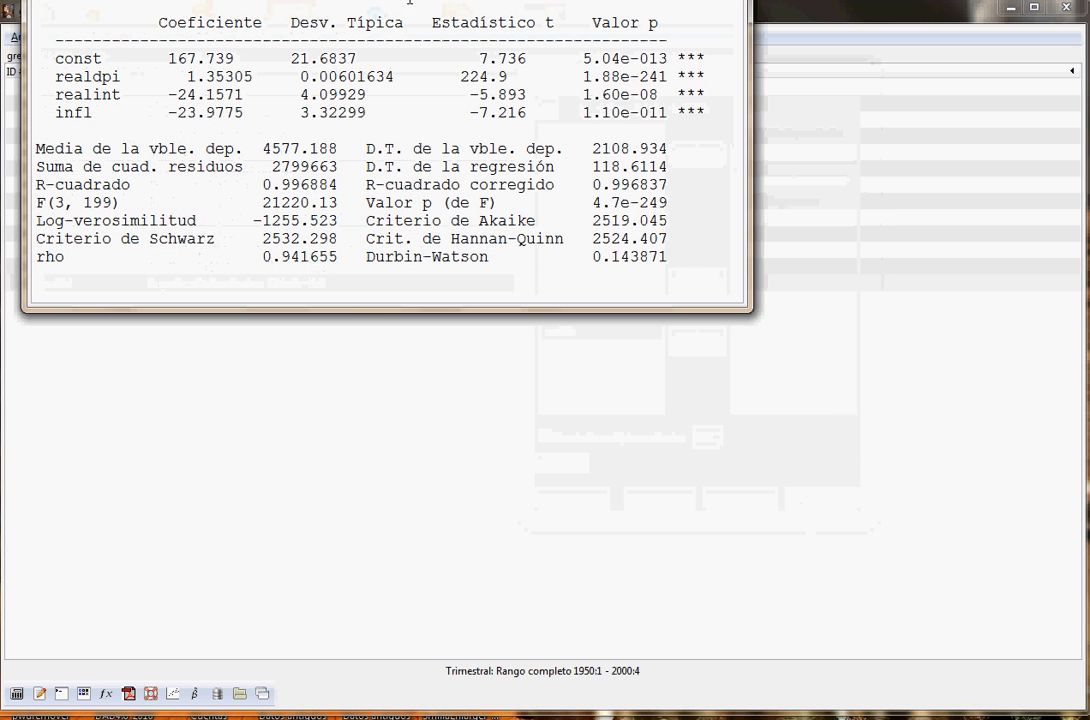
Bring the whole model window into view and examine the sample period and the estimated coefficients
{"action": "left_click_drag", "start_coordinate": [403, 0], "coordinate": [480, 24]}
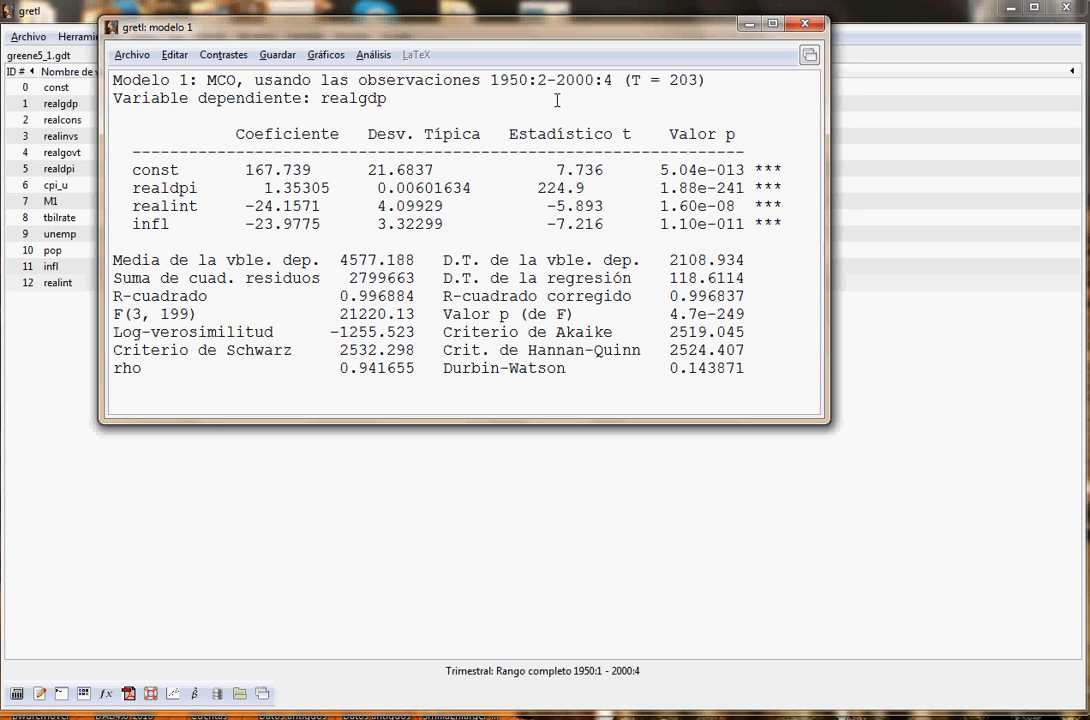
{"action": "left_click_drag", "start_coordinate": [491, 80], "coordinate": [612, 80]}
{"action": "left_click_drag", "start_coordinate": [245, 170], "coordinate": [292, 223]}
{"action": "left_click", "coordinate": [252, 170]}
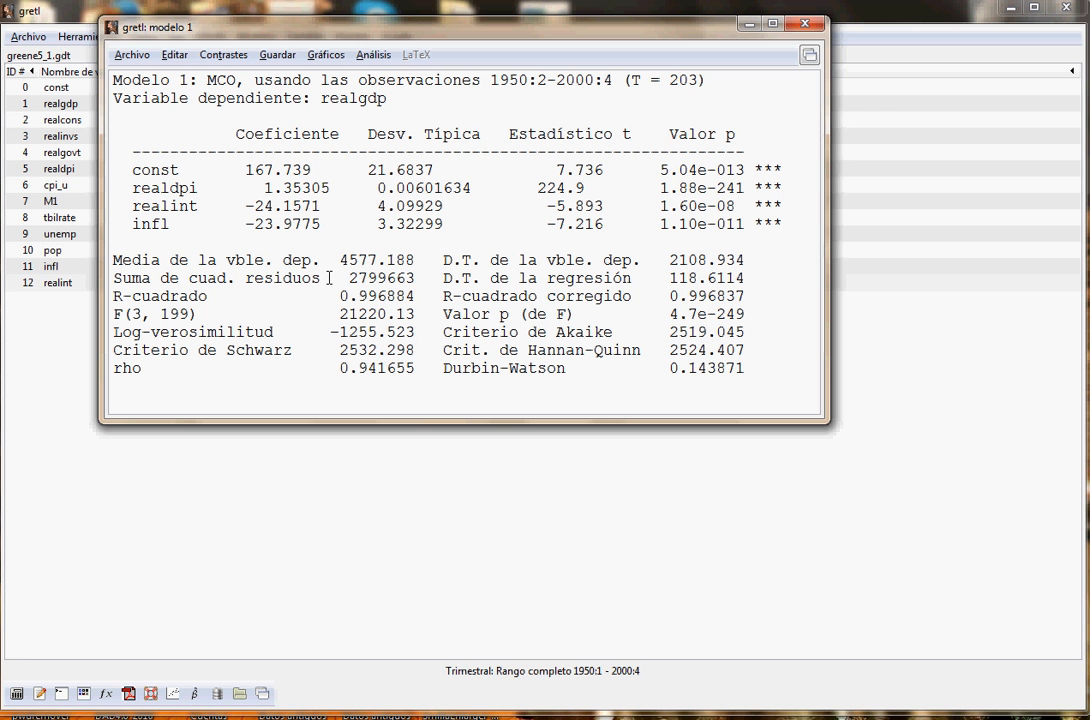
Run the autocorrelation test on the model with lag order 1, close its result window, and view the test block in the model output
{"action": "left_click", "coordinate": [213, 62]}
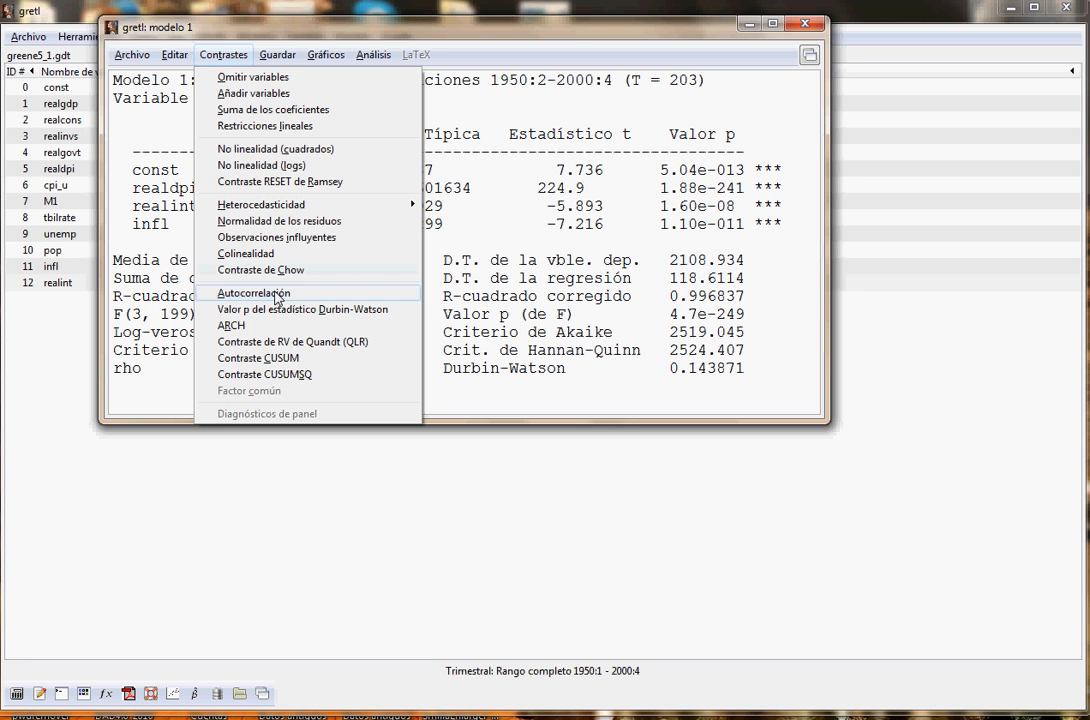
{"action": "left_click", "coordinate": [255, 293]}
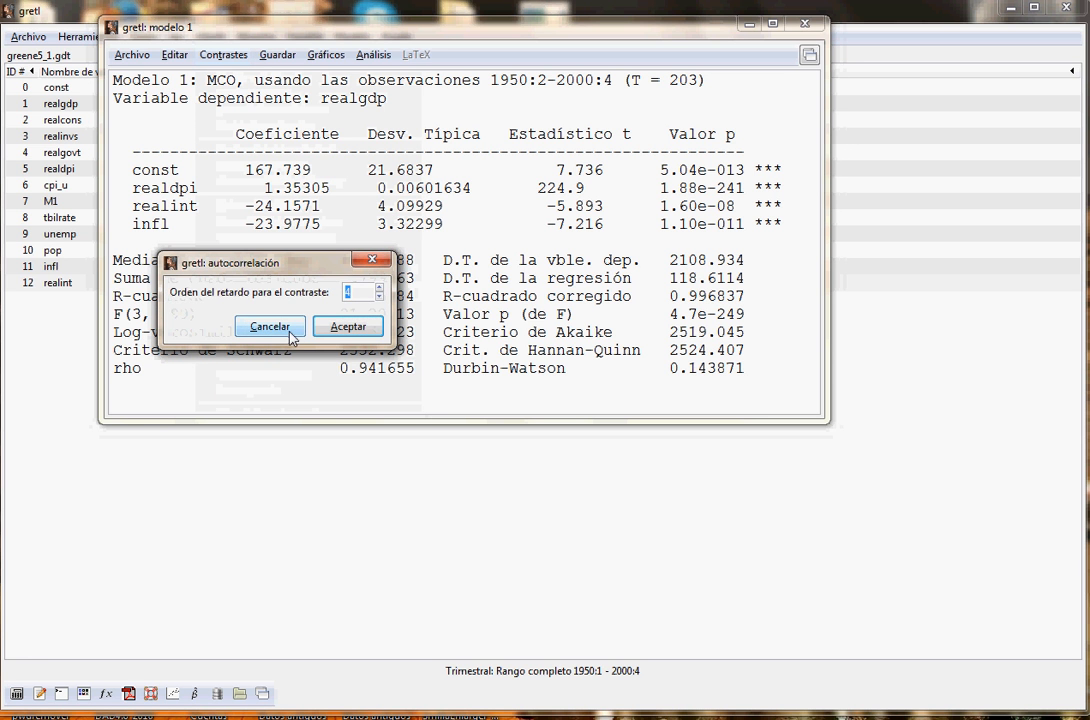
{"action": "type", "text": "1"}
{"action": "key", "text": "Return"}
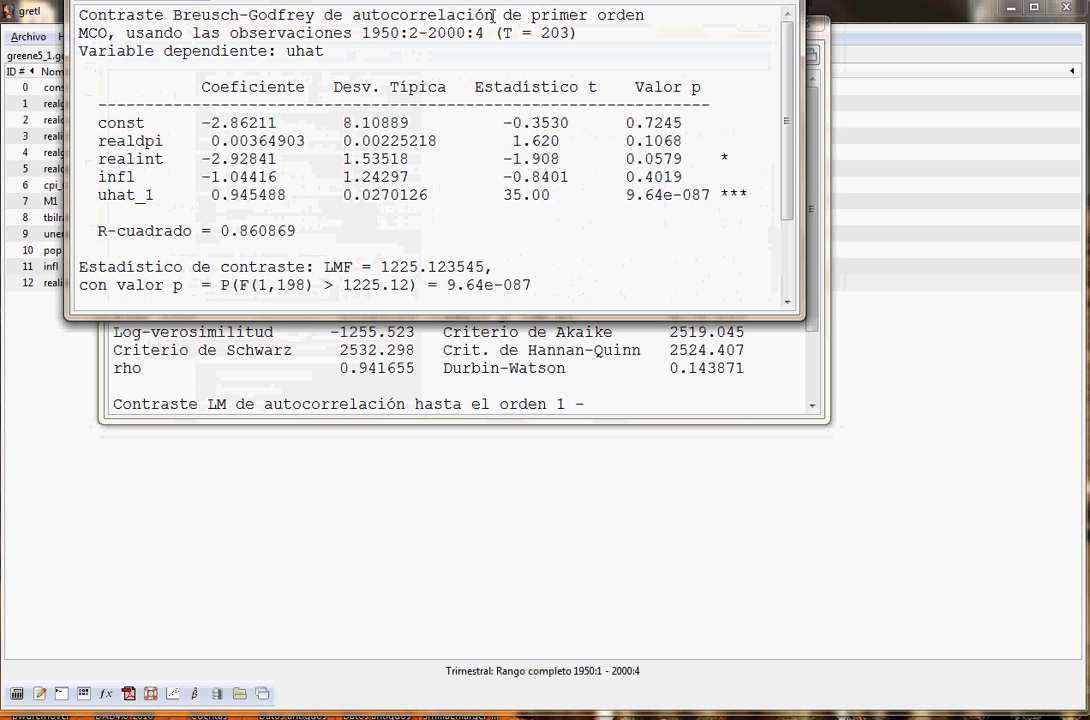
{"action": "left_click", "coordinate": [783, 0]}
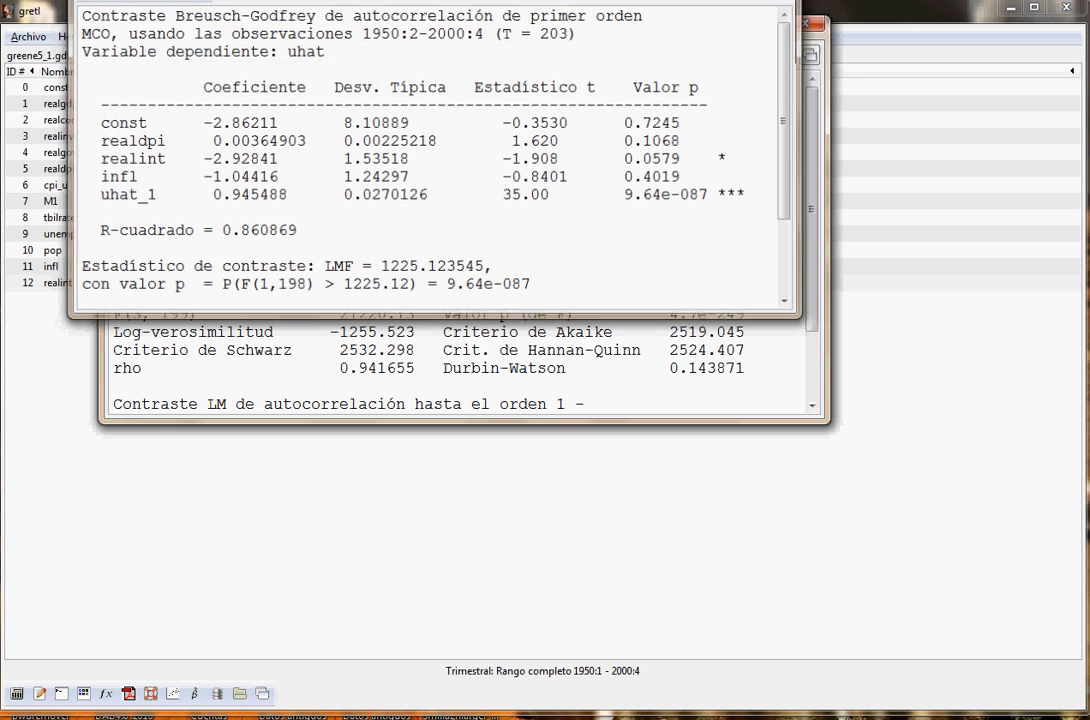
{"action": "left_click_drag", "start_coordinate": [814, 218], "coordinate": [819, 289]}
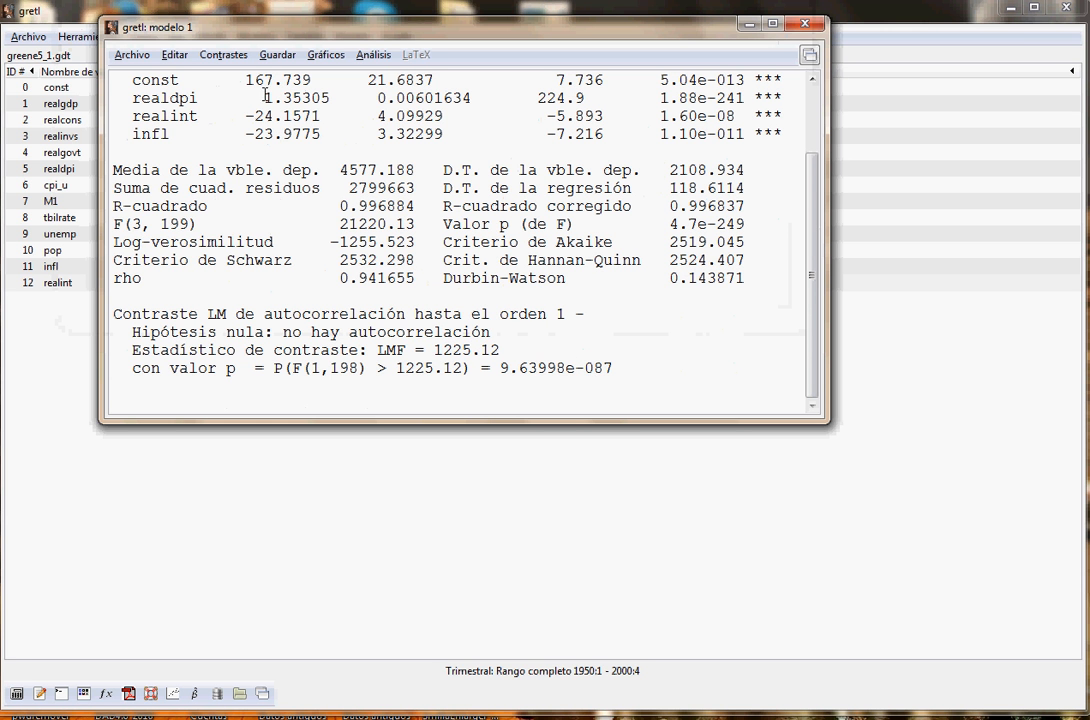
Run White's heteroskedasticity test on the realgdp model, close its result window, and view the White test block in the output
{"action": "left_click", "coordinate": [221, 54]}
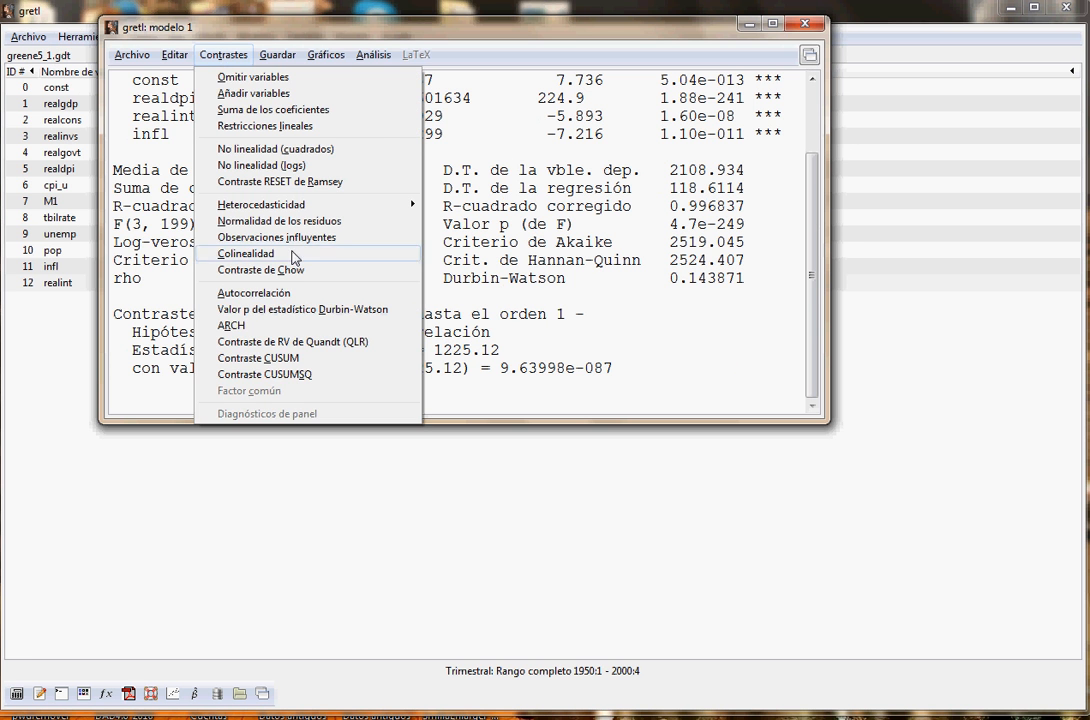
{"action": "mouse_move", "coordinate": [365, 205]}
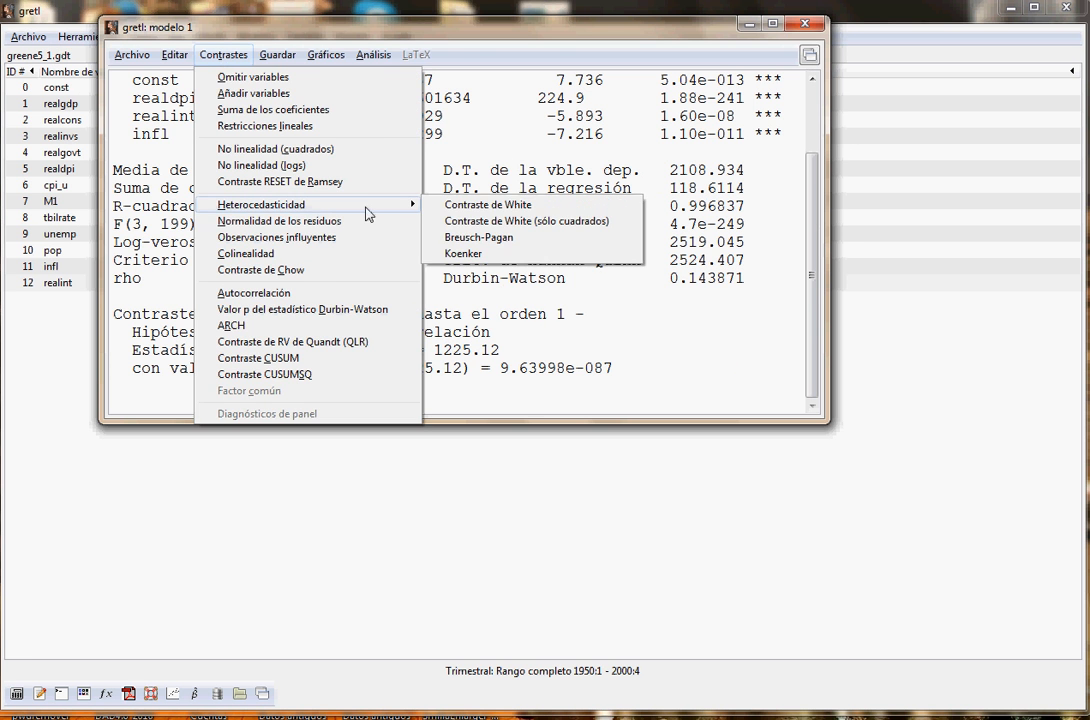
{"action": "left_click", "coordinate": [465, 205]}
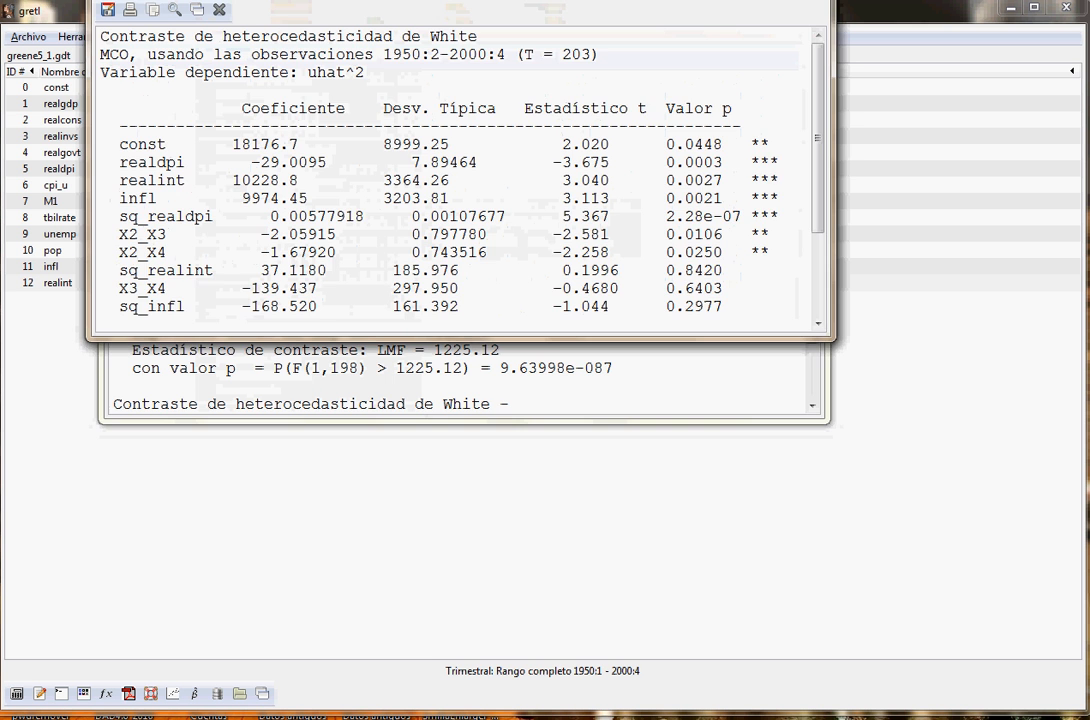
{"action": "left_click", "coordinate": [809, 1]}
{"action": "left_click_drag", "start_coordinate": [812, 214], "coordinate": [810, 308]}
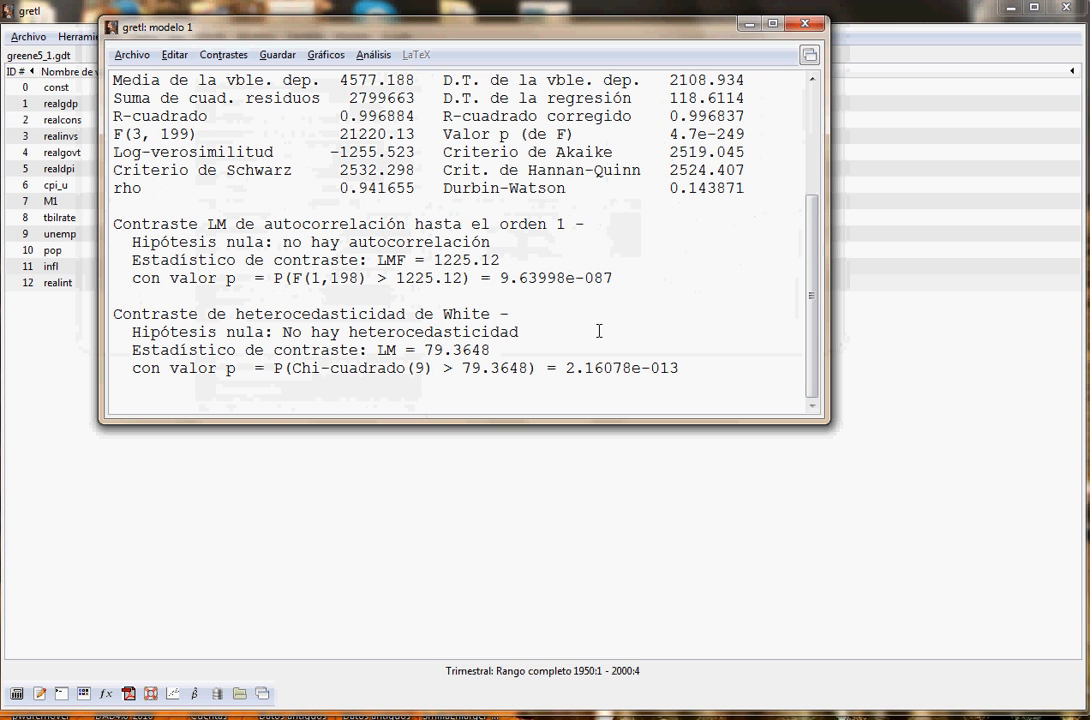
Highlight the null hypothesis and the p-value expression in the White heteroskedasticity test block
{"action": "left_click_drag", "start_coordinate": [669, 330], "coordinate": [120, 333]}
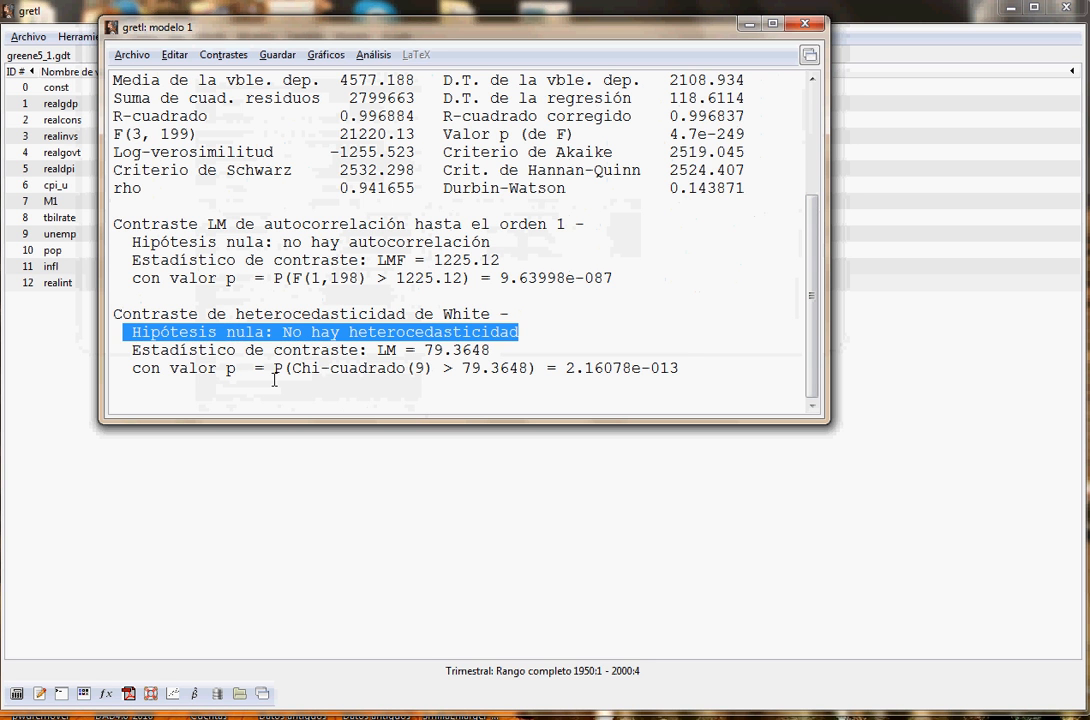
{"action": "left_click_drag", "start_coordinate": [274, 378], "coordinate": [706, 380]}
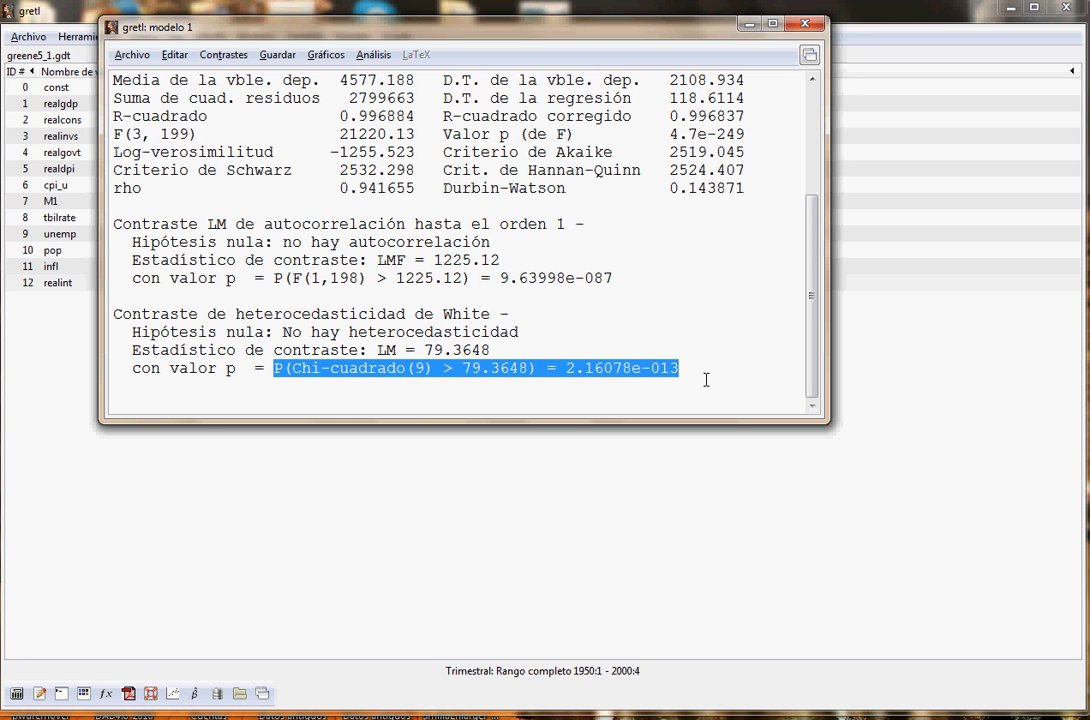
Run the residual normality test, close its graph and frequency distribution windows, and highlight the test's null hypothesis in the model output
{"action": "left_click", "coordinate": [205, 55]}
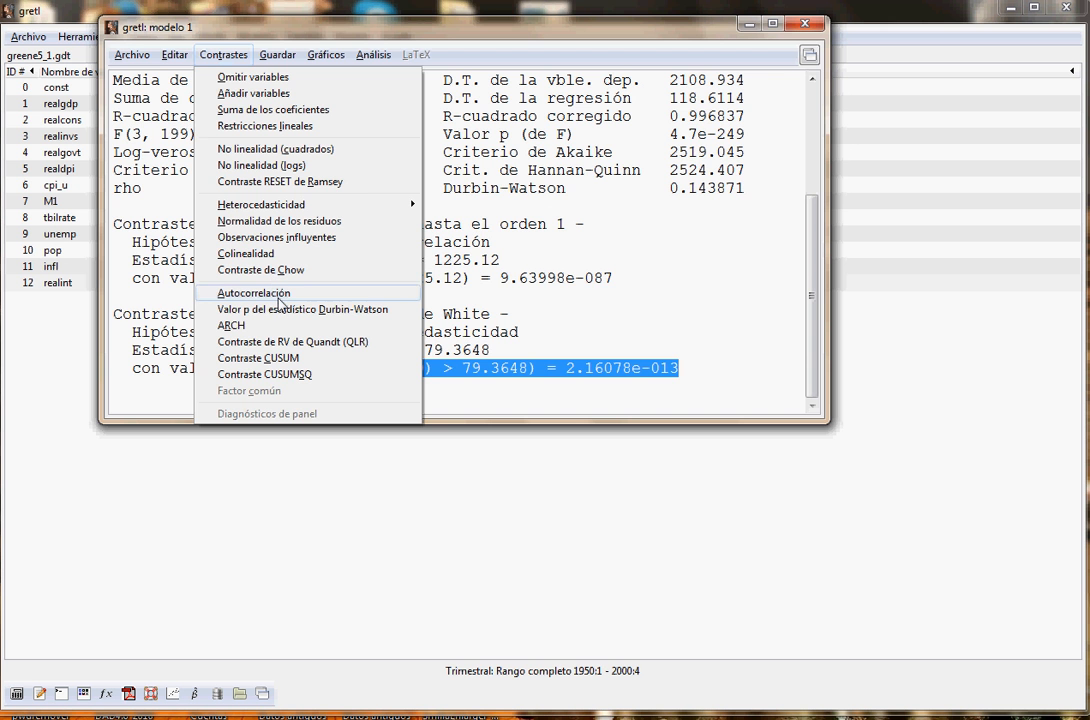
{"action": "left_click", "coordinate": [250, 221]}
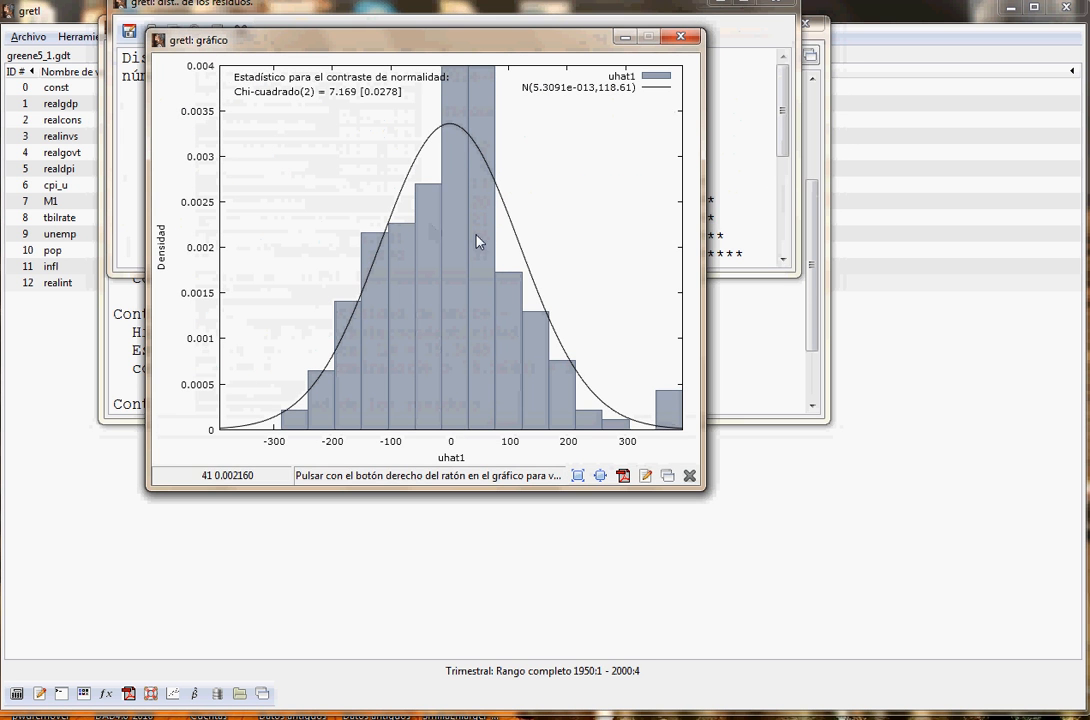
{"action": "left_click", "coordinate": [680, 37]}
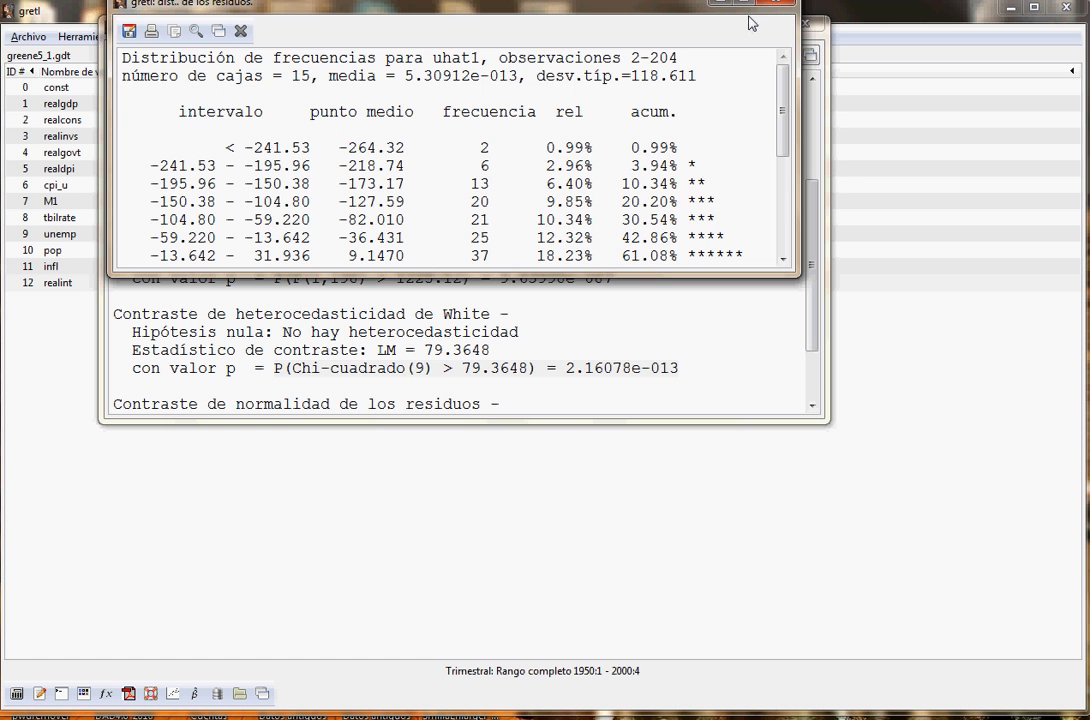
{"action": "left_click", "coordinate": [776, 3]}
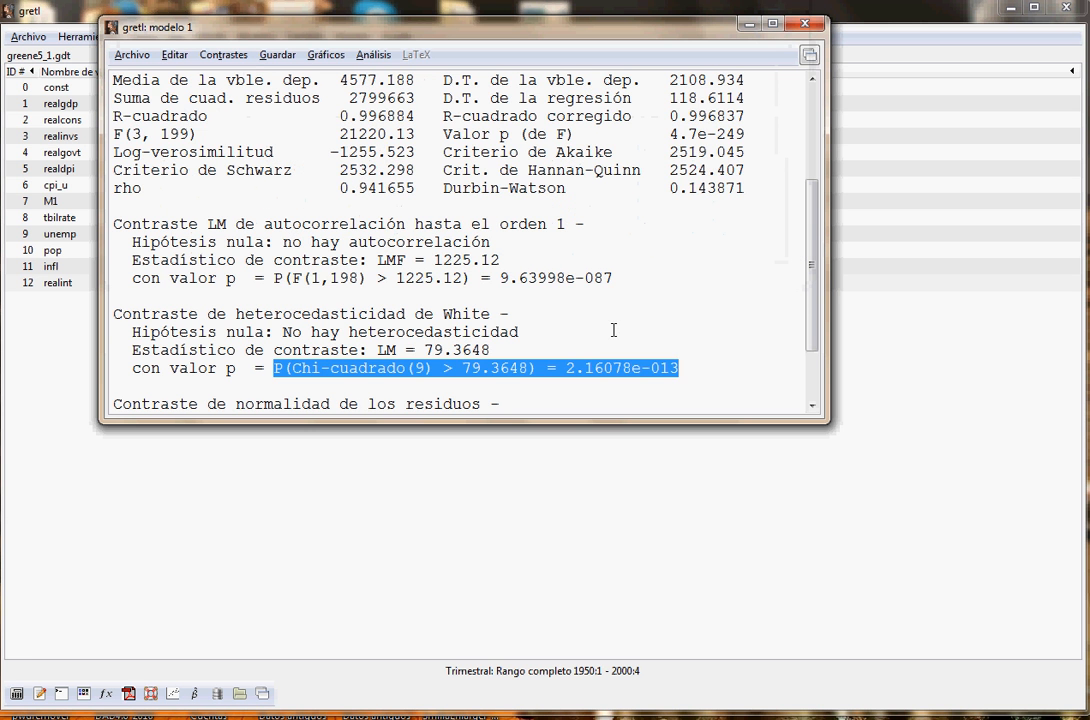
{"action": "scroll", "coordinate": [600, 290], "scroll_direction": "down", "scroll_amount": 2}
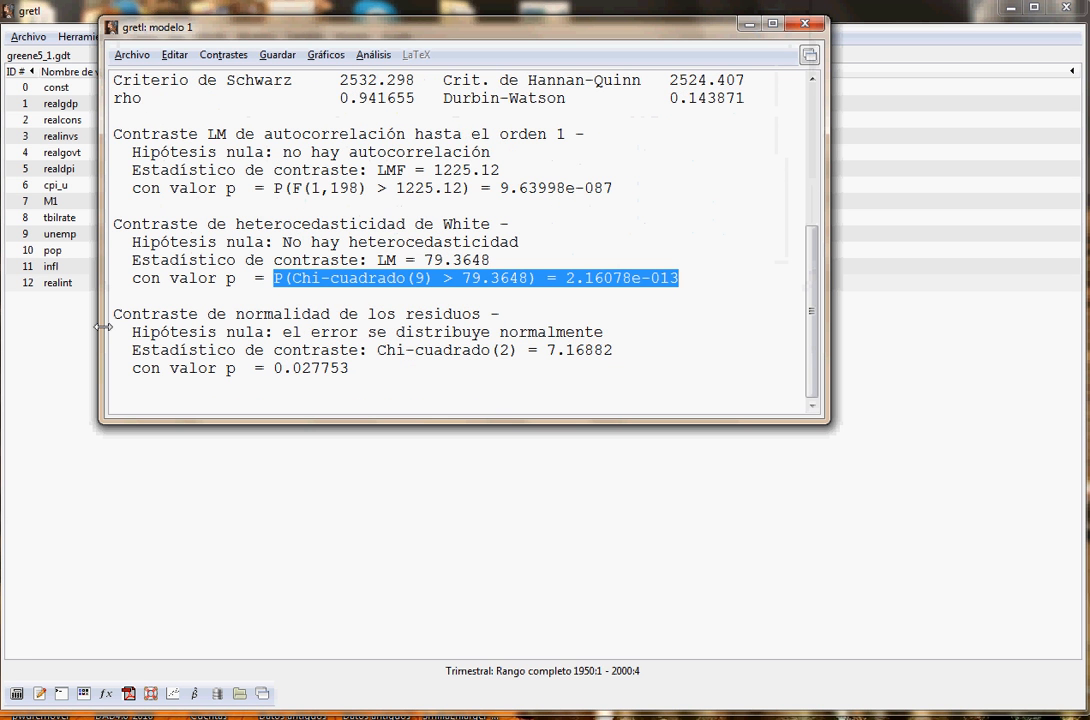
{"action": "left_click_drag", "start_coordinate": [123, 332], "coordinate": [645, 335]}
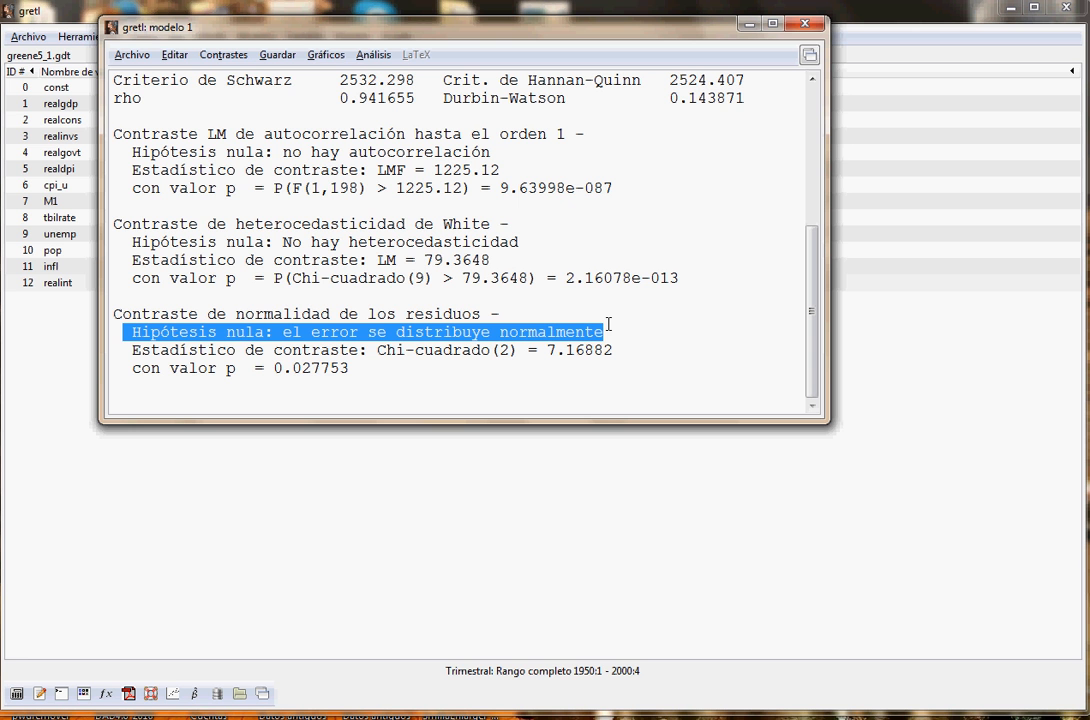
Run the collinearity check on the model, read the variance inflation factors of the regressors, and close the result window
{"action": "left_click", "coordinate": [226, 56]}
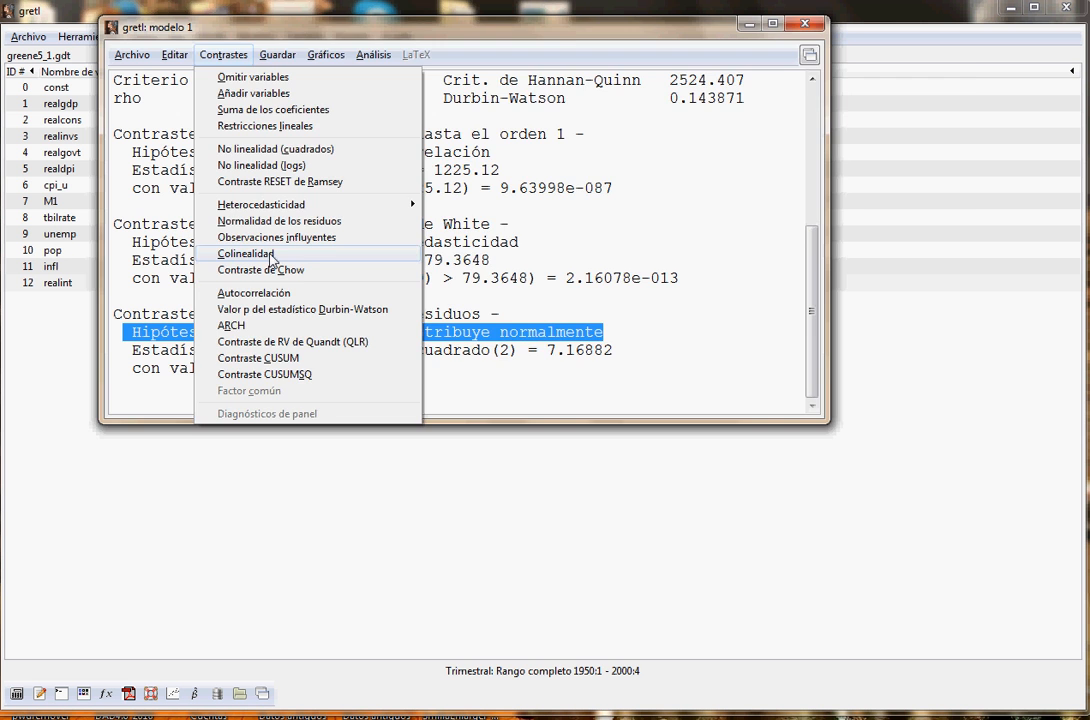
{"action": "left_click", "coordinate": [245, 254]}
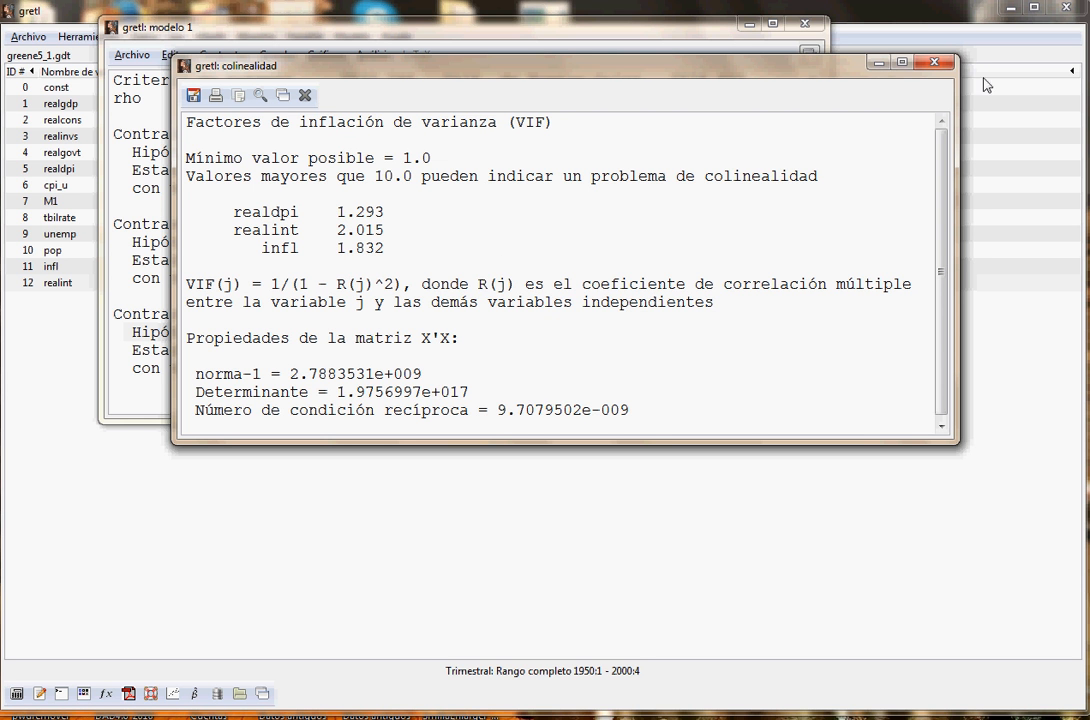
{"action": "left_click", "coordinate": [932, 64]}
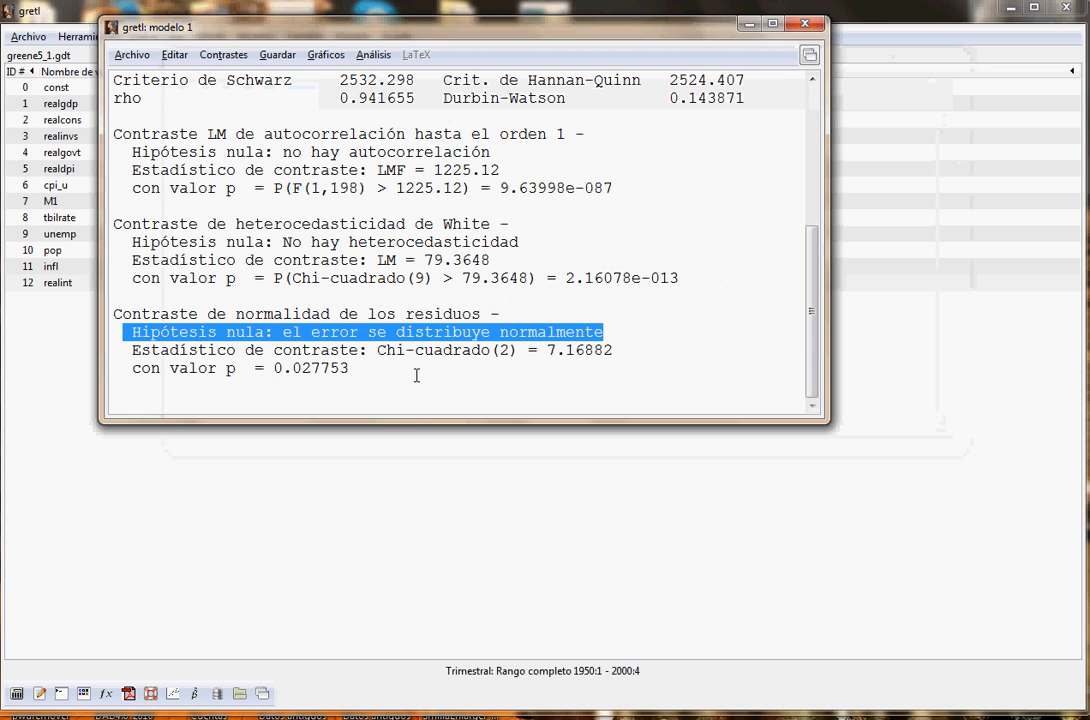
Reopen the collinearity results, examine the properties of the X'X matrix, and close the window
{"action": "left_click", "coordinate": [223, 55]}
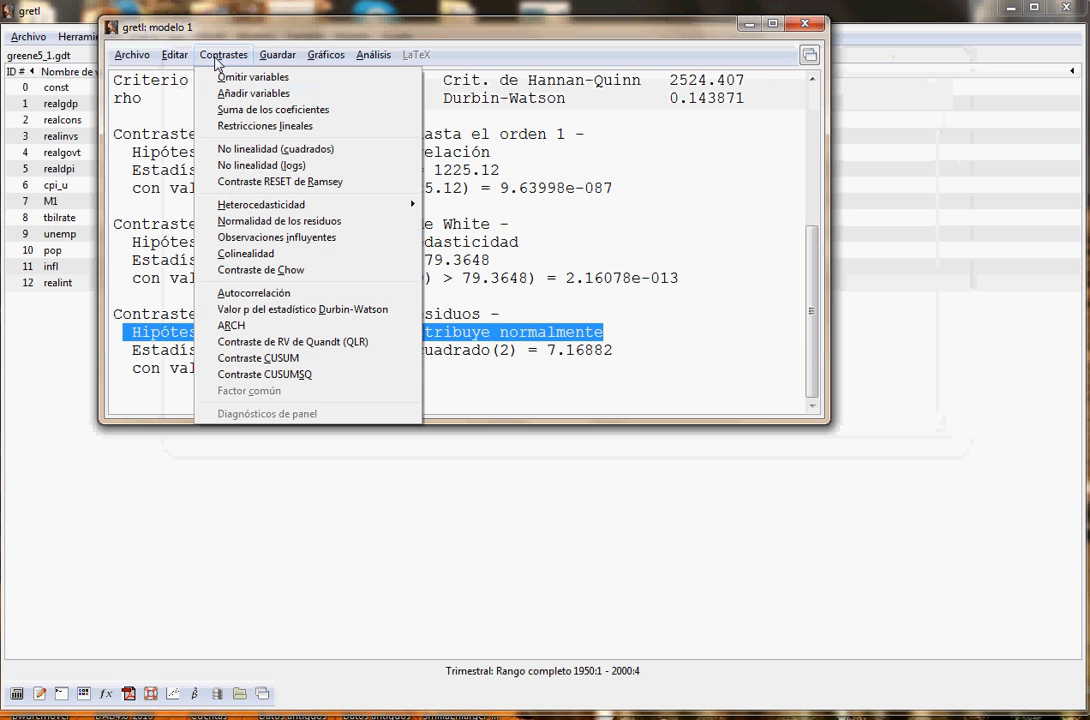
{"action": "mouse_move", "coordinate": [313, 209]}
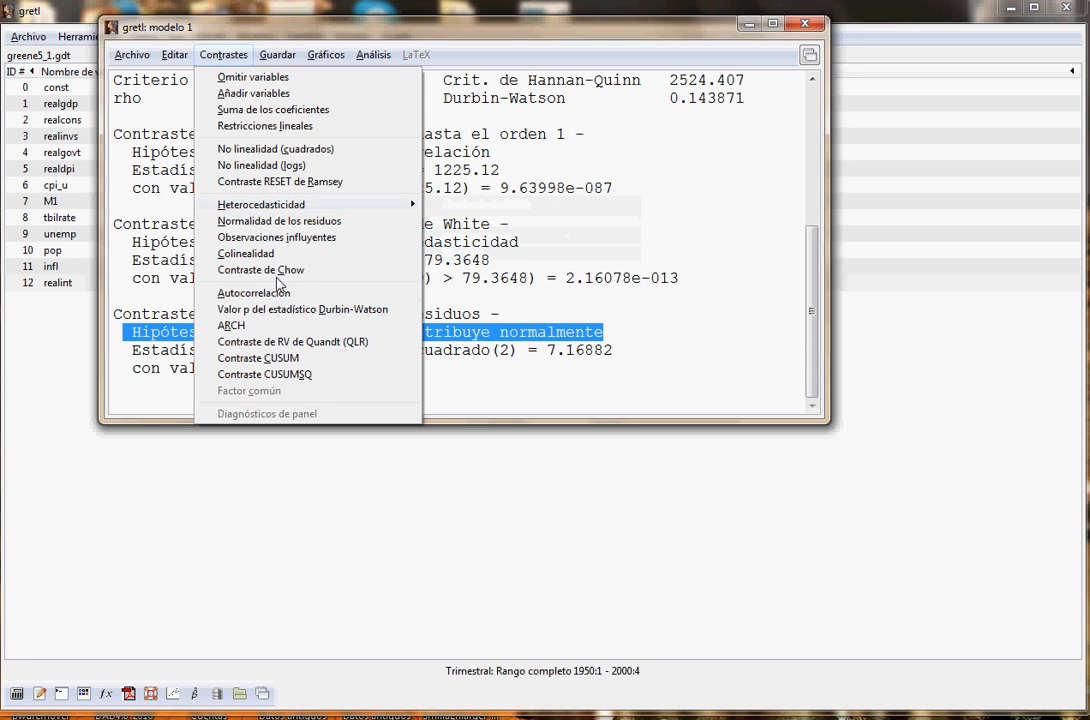
{"action": "left_click", "coordinate": [245, 253]}
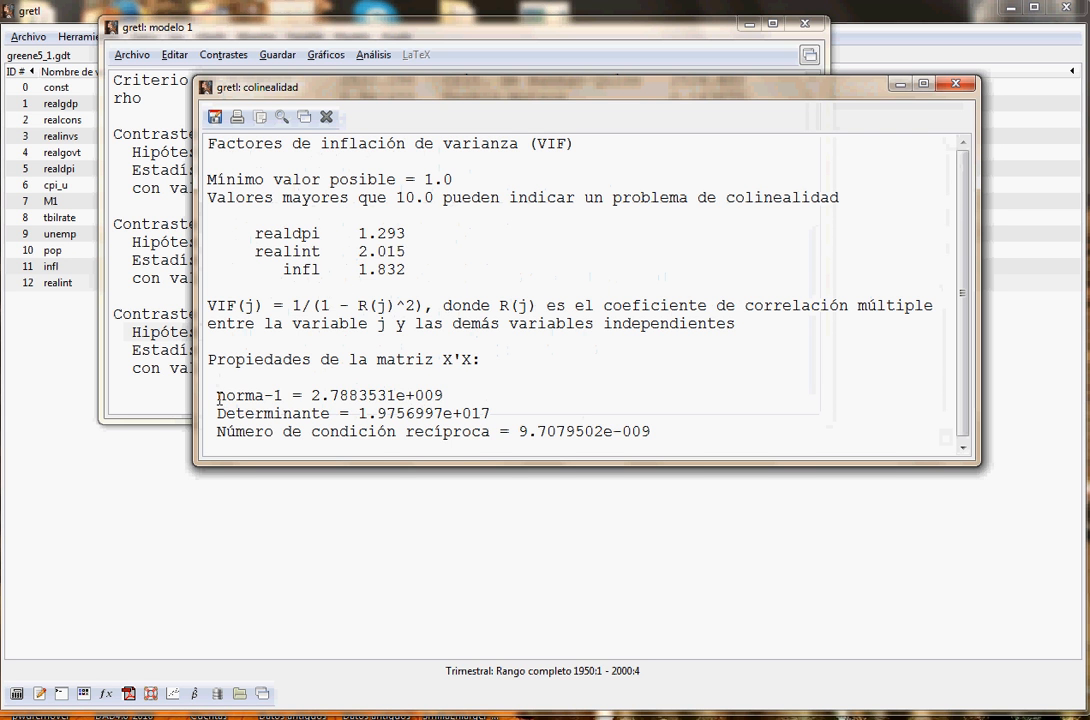
{"action": "left_click_drag", "start_coordinate": [217, 396], "coordinate": [486, 359]}
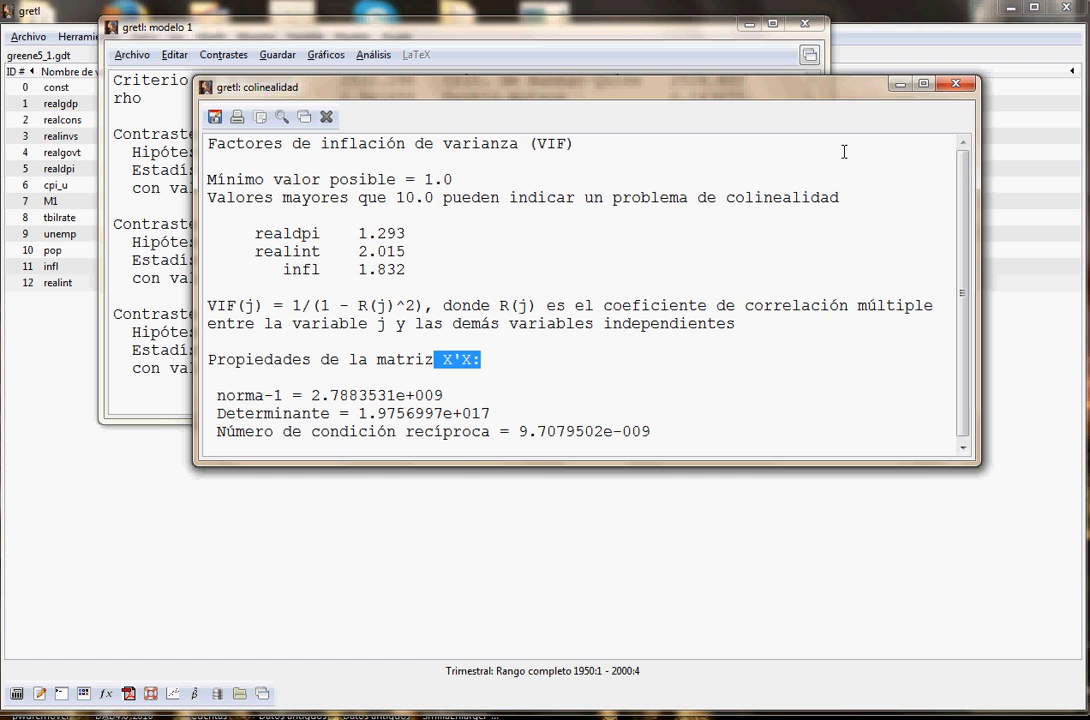
{"action": "left_click", "coordinate": [951, 85]}
Plot the regression residuals against time, bring the graph fully into view, and close it
{"action": "left_click", "coordinate": [373, 55]}
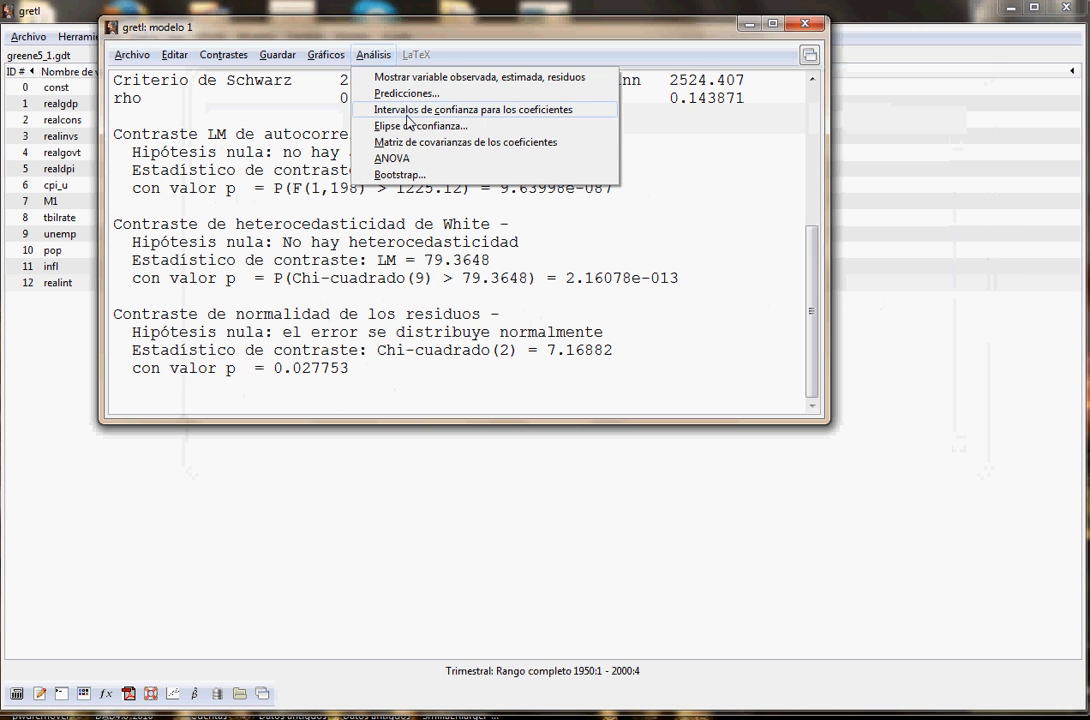
{"action": "mouse_move", "coordinate": [326, 55]}
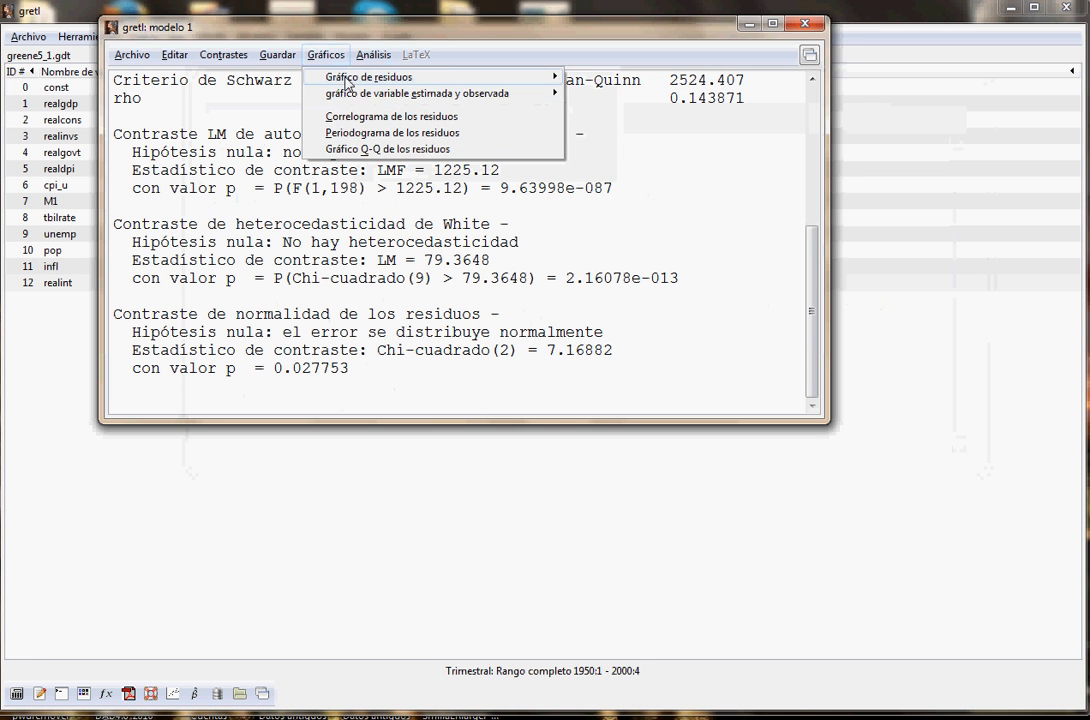
{"action": "mouse_move", "coordinate": [388, 86]}
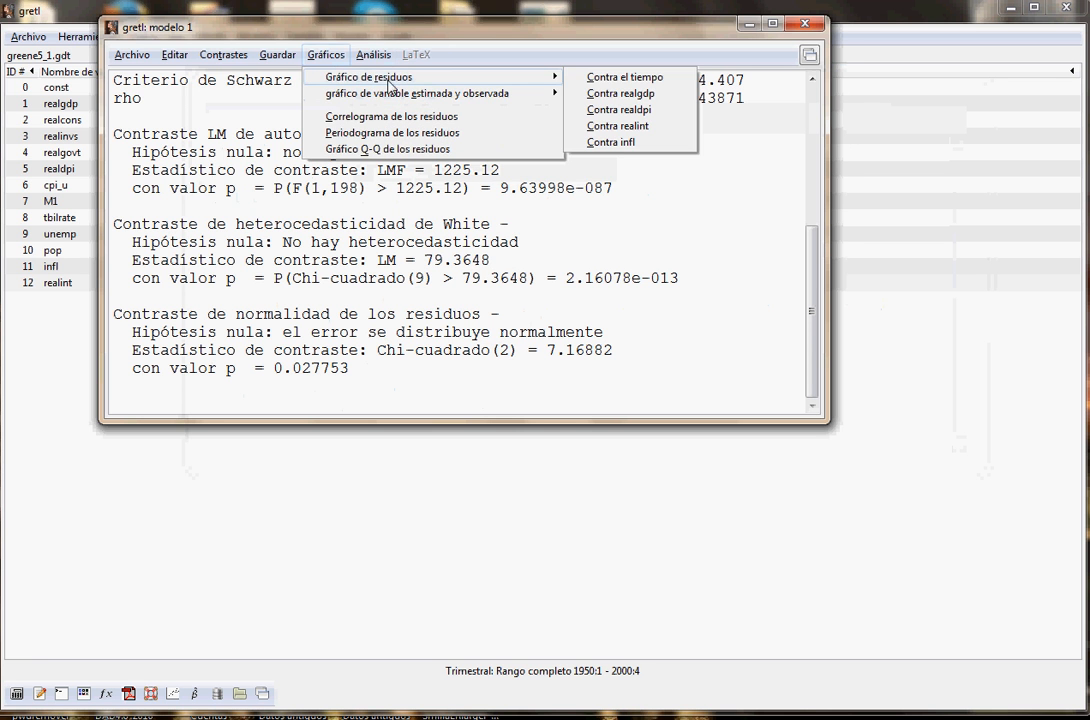
{"action": "left_click", "coordinate": [600, 78]}
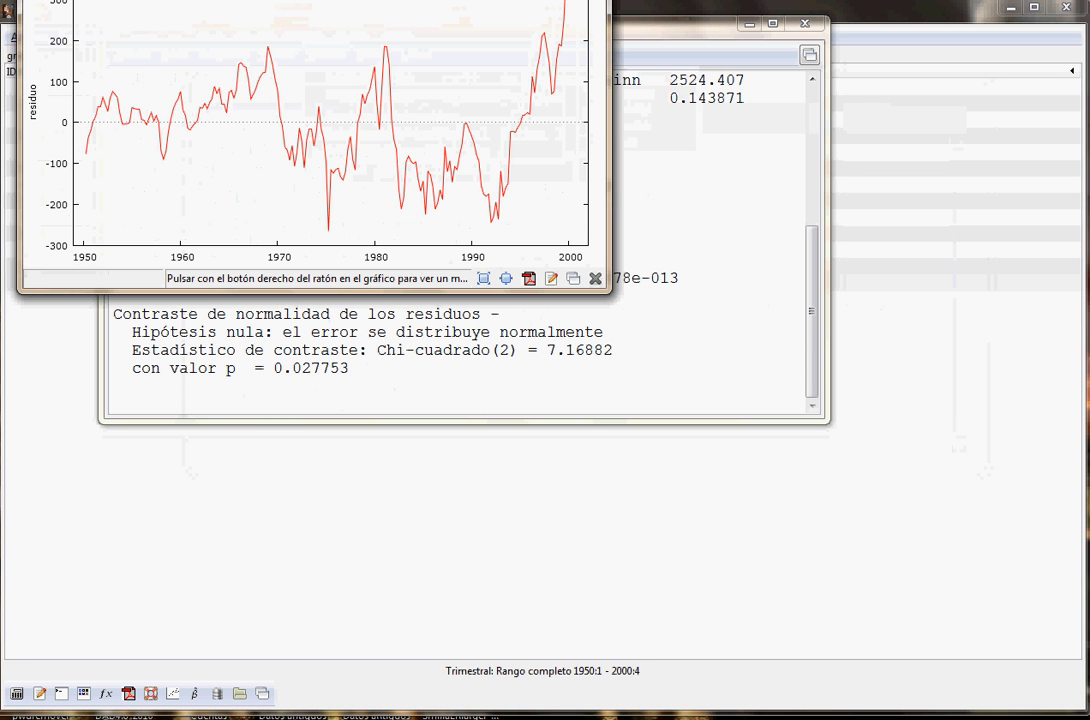
{"action": "left_click_drag", "start_coordinate": [504, 0], "coordinate": [799, 137]}
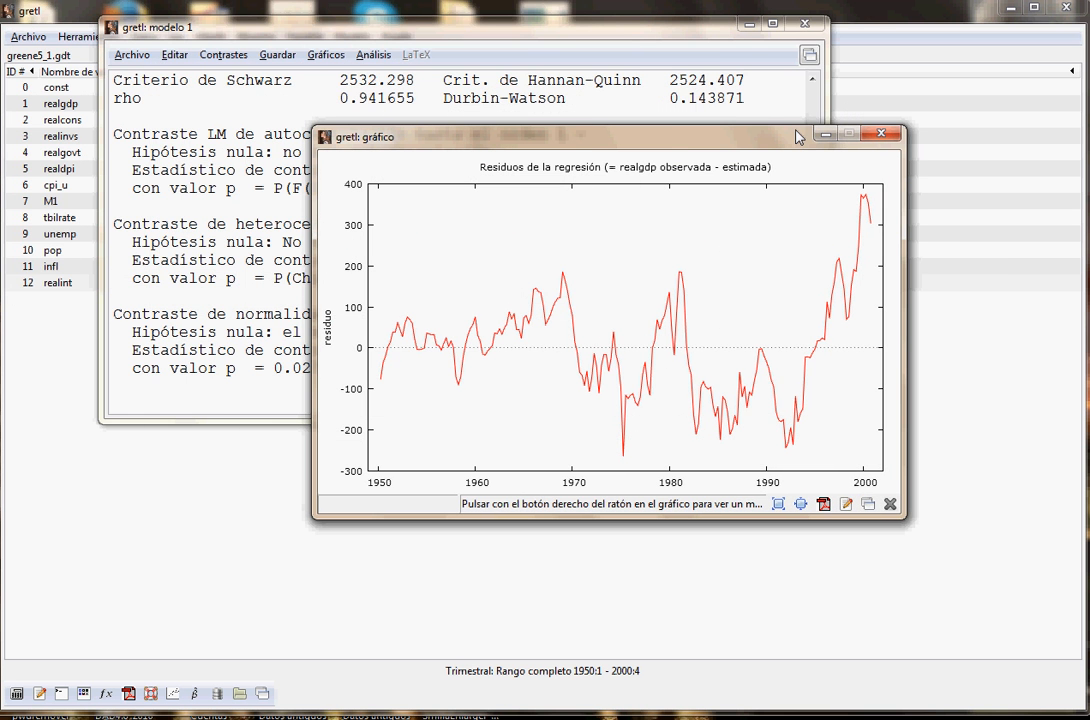
{"action": "left_click", "coordinate": [881, 133]}
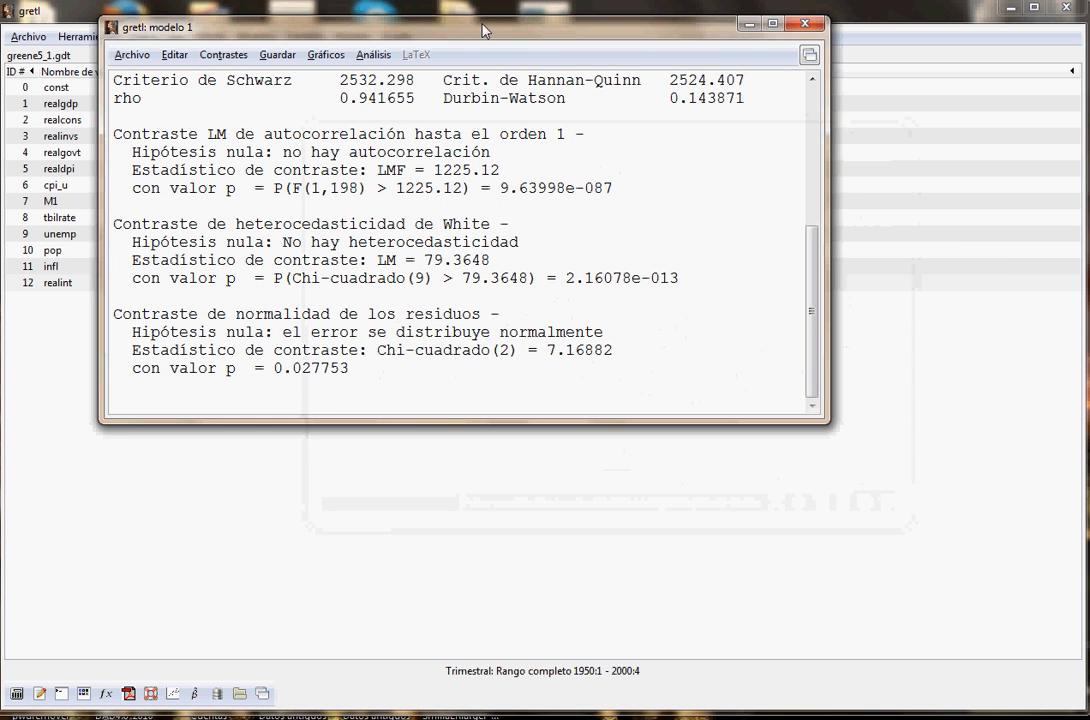
Move the model window clear of the variable list, plot the residuals against time again, place the graph beside the test results, and close it
{"action": "left_click_drag", "start_coordinate": [481, 30], "coordinate": [584, 150]}
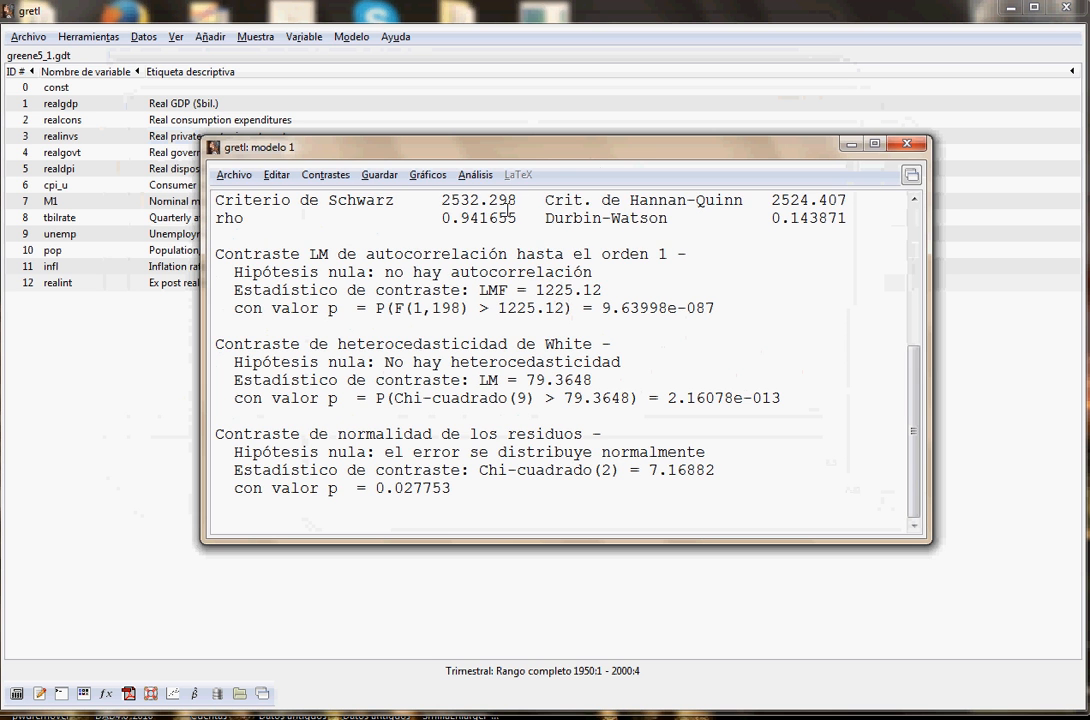
{"action": "left_click", "coordinate": [427, 175]}
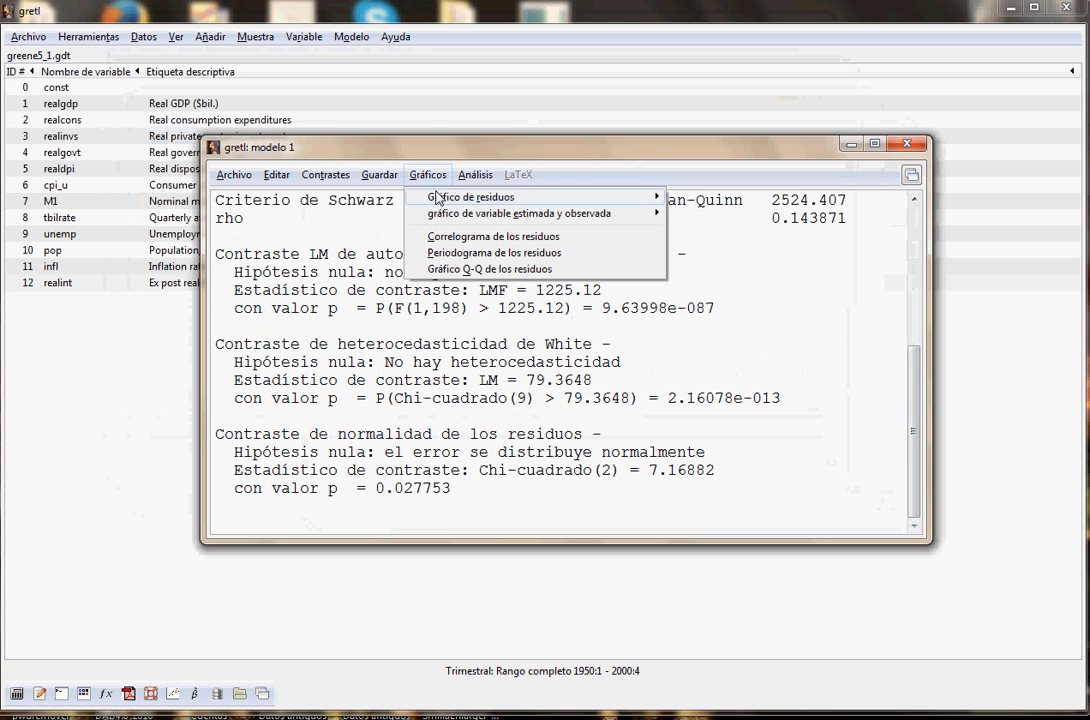
{"action": "mouse_move", "coordinate": [470, 197]}
{"action": "left_click", "coordinate": [690, 200]}
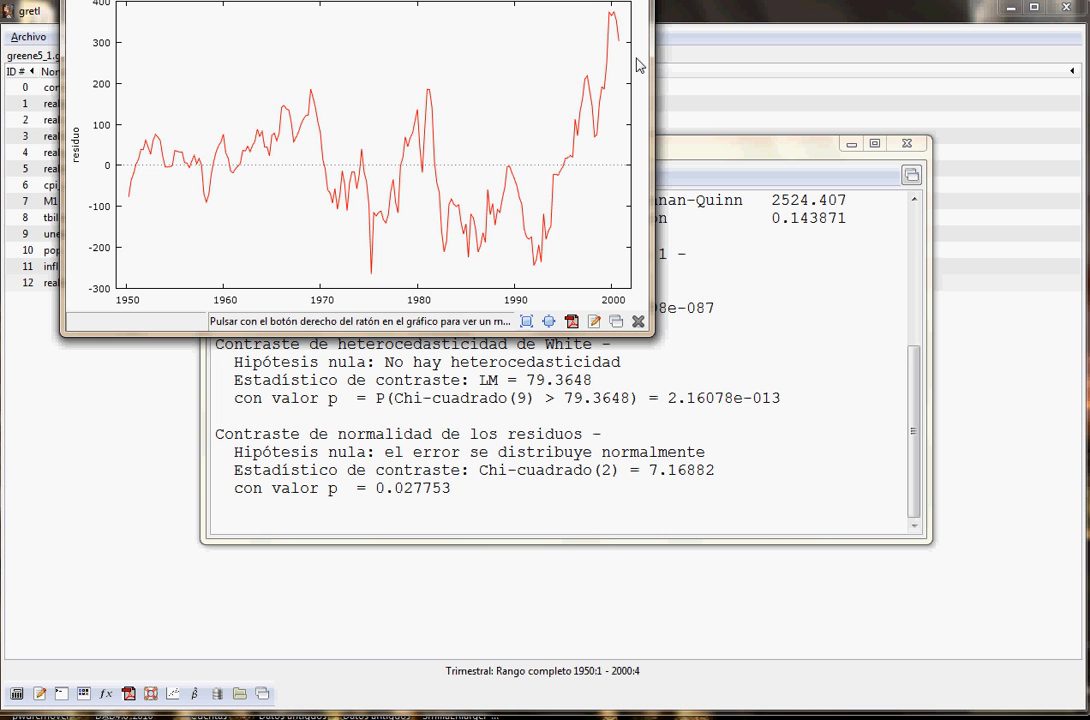
{"action": "left_click_drag", "start_coordinate": [440, 15], "coordinate": [585, 120]}
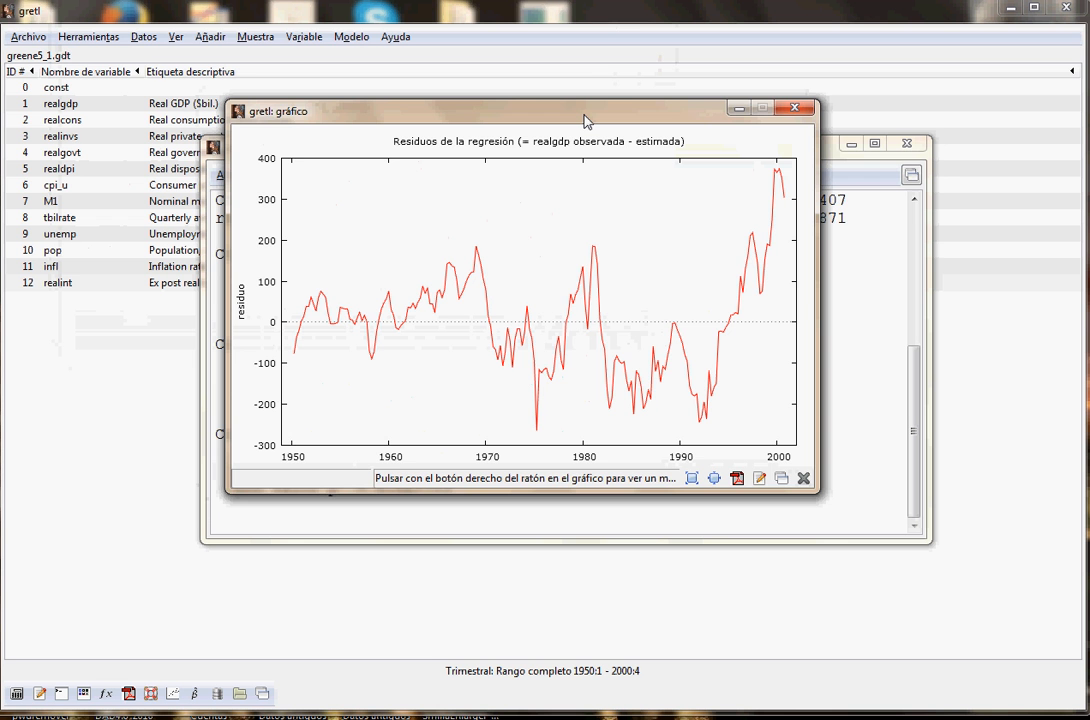
{"action": "left_click_drag", "start_coordinate": [585, 120], "coordinate": [846, 197]}
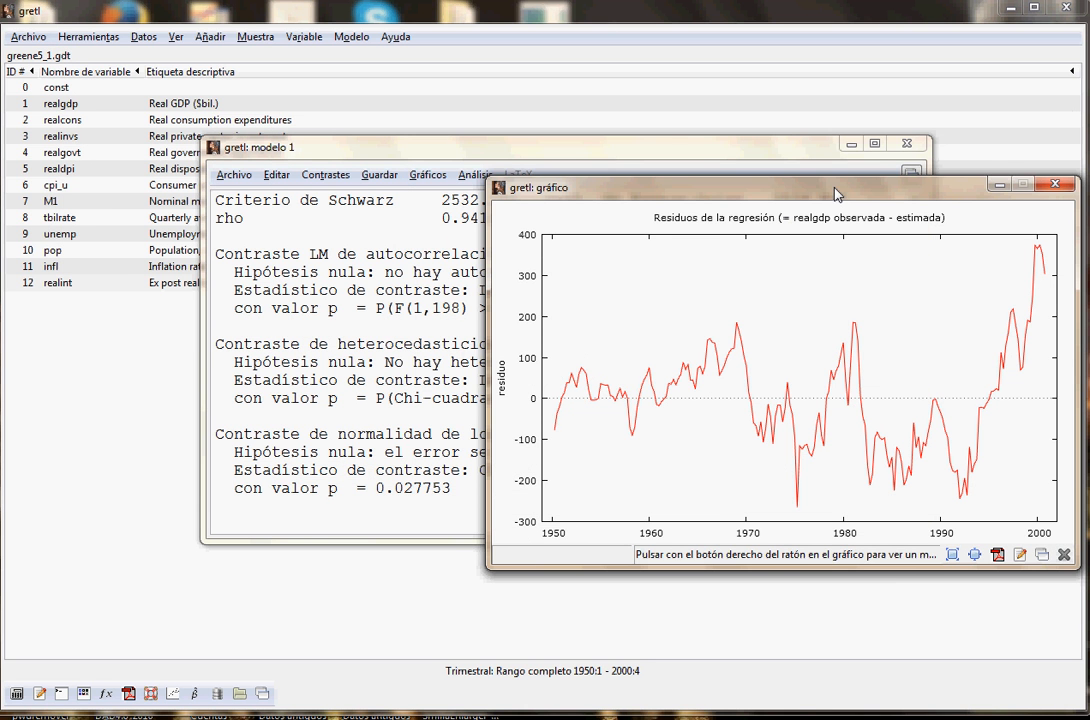
{"action": "left_click_drag", "start_coordinate": [836, 193], "coordinate": [826, 91]}
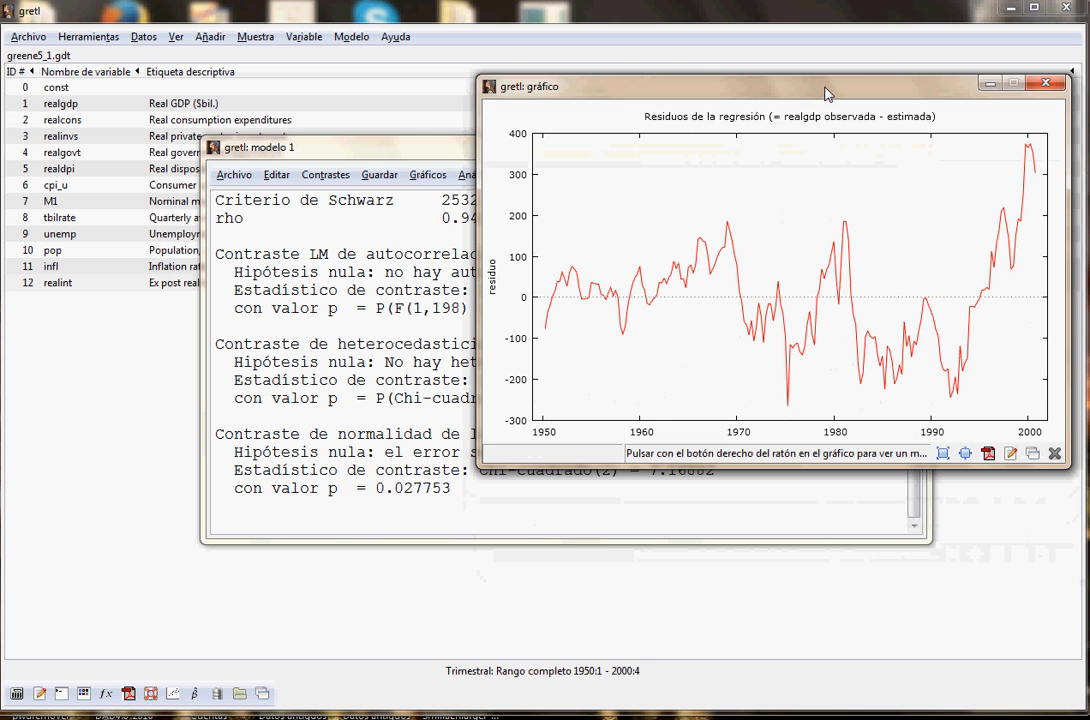
{"action": "left_click", "coordinate": [1045, 84]}
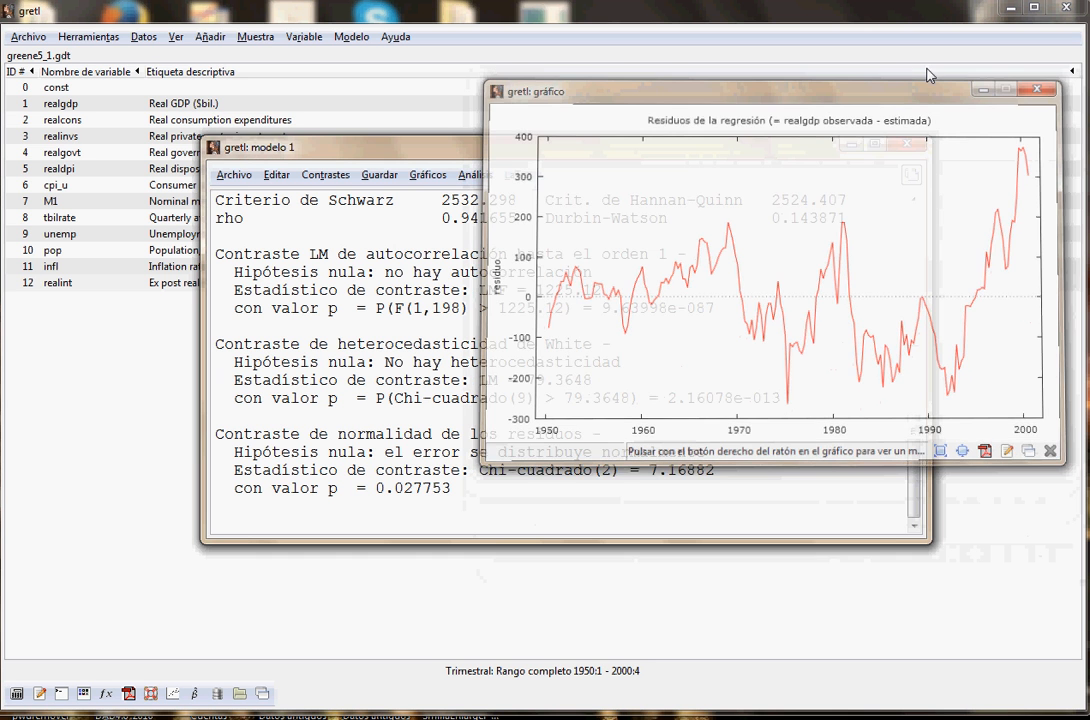
Estimate a new OLS model with realgdp as the dependent variable and const, realdpi, realint and infl as regressors
{"action": "left_click", "coordinate": [304, 37]}
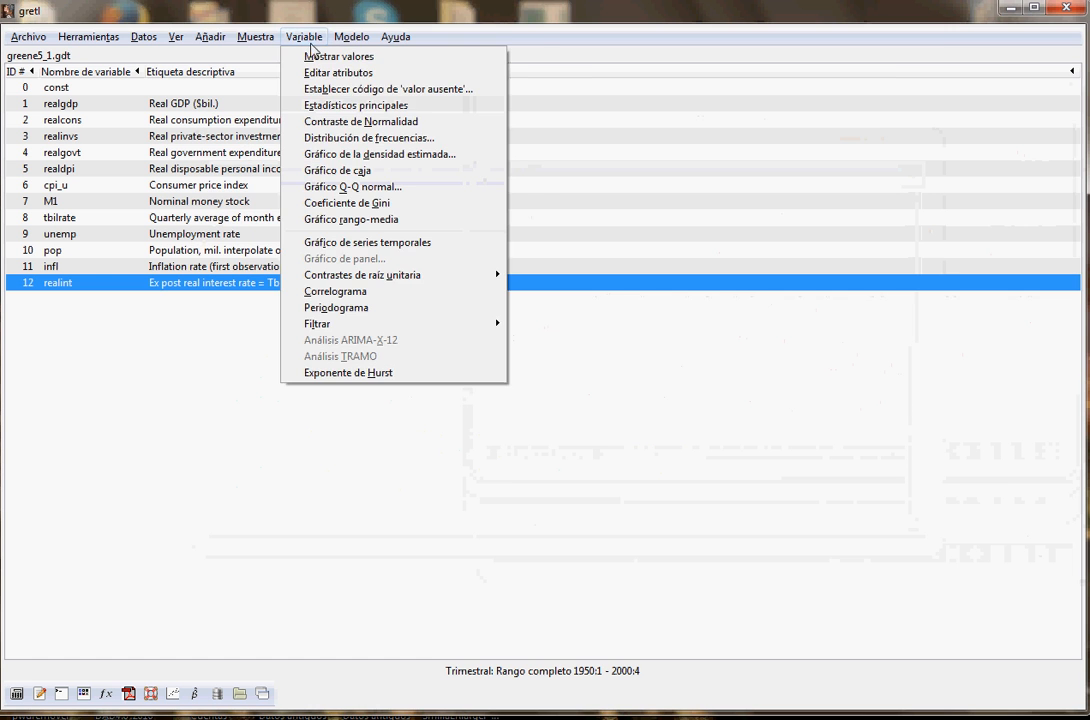
{"action": "left_click", "coordinate": [356, 40]}
{"action": "left_click", "coordinate": [359, 41]}
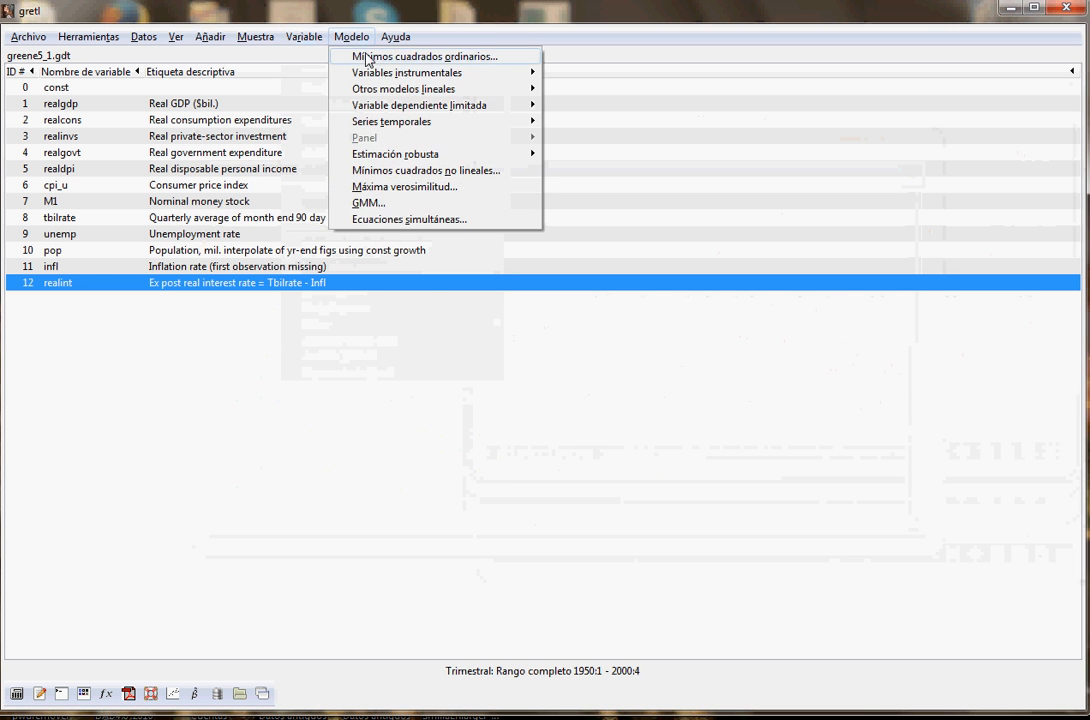
{"action": "left_click", "coordinate": [369, 57]}
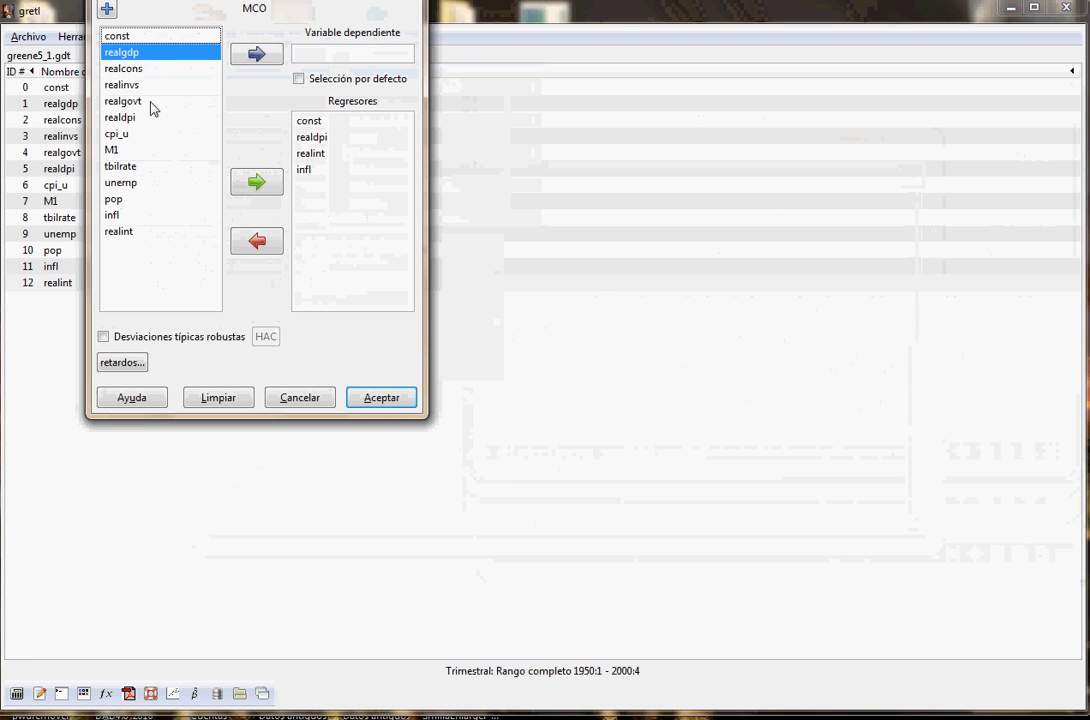
{"action": "left_click", "coordinate": [258, 55]}
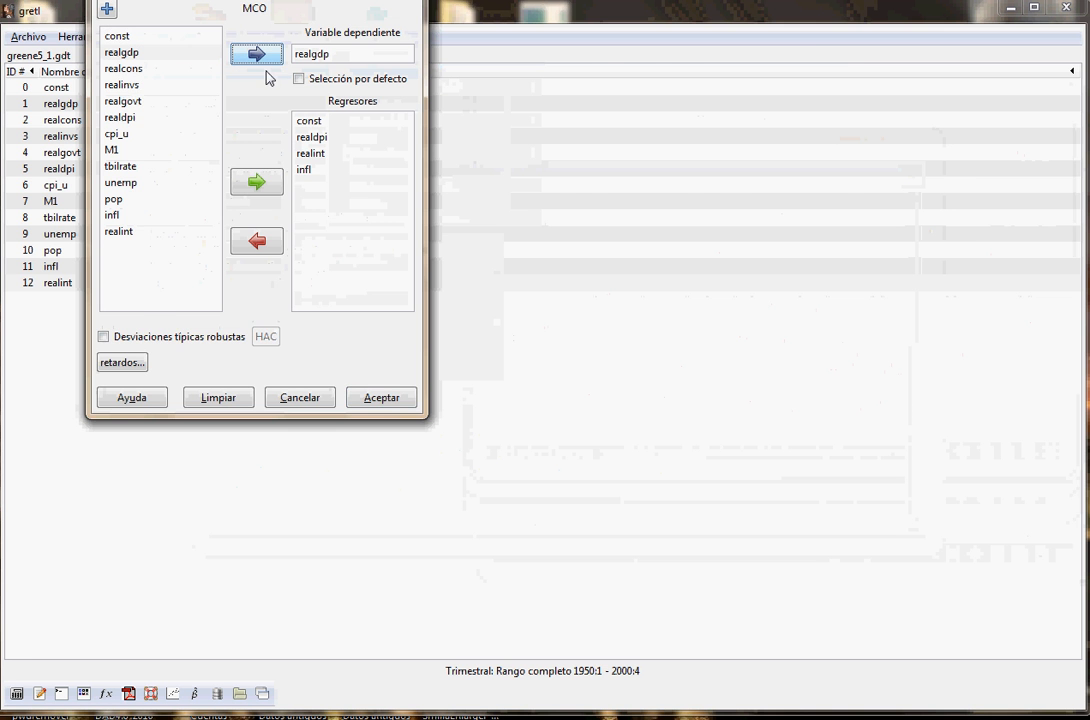
{"action": "left_click", "coordinate": [383, 401]}
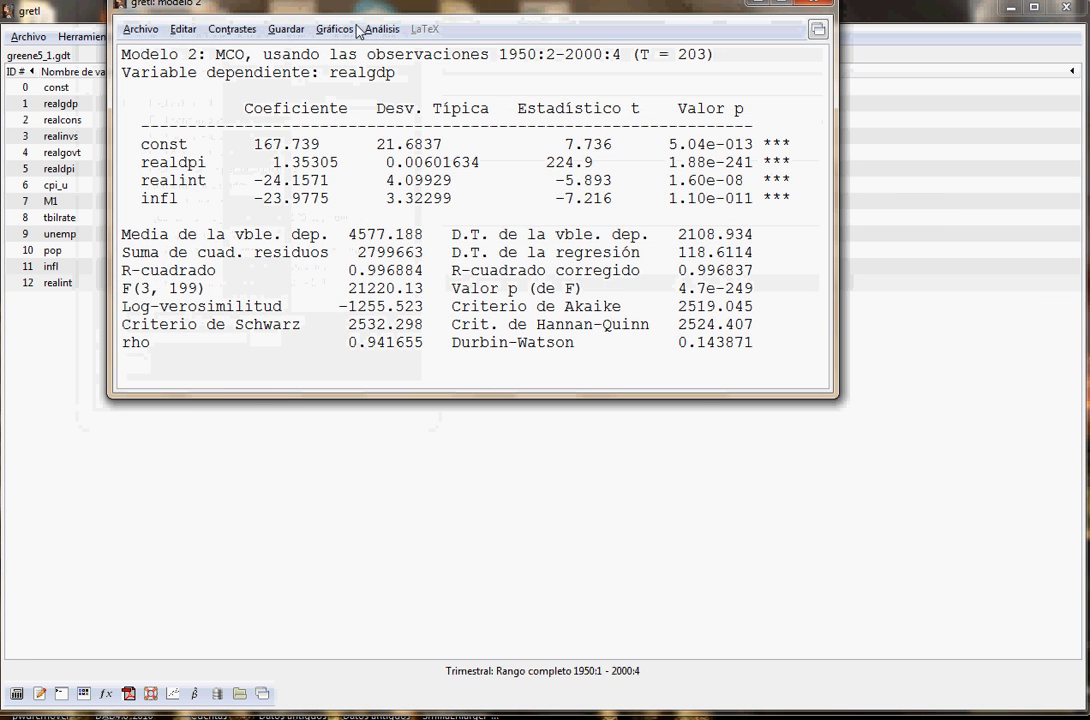
Move the model window clear of the variable descriptions, plot fitted and observed realgdp against time, and place the graph over the model results
{"action": "left_click_drag", "start_coordinate": [349, 12], "coordinate": [442, 171]}
{"action": "left_click", "coordinate": [428, 190]}
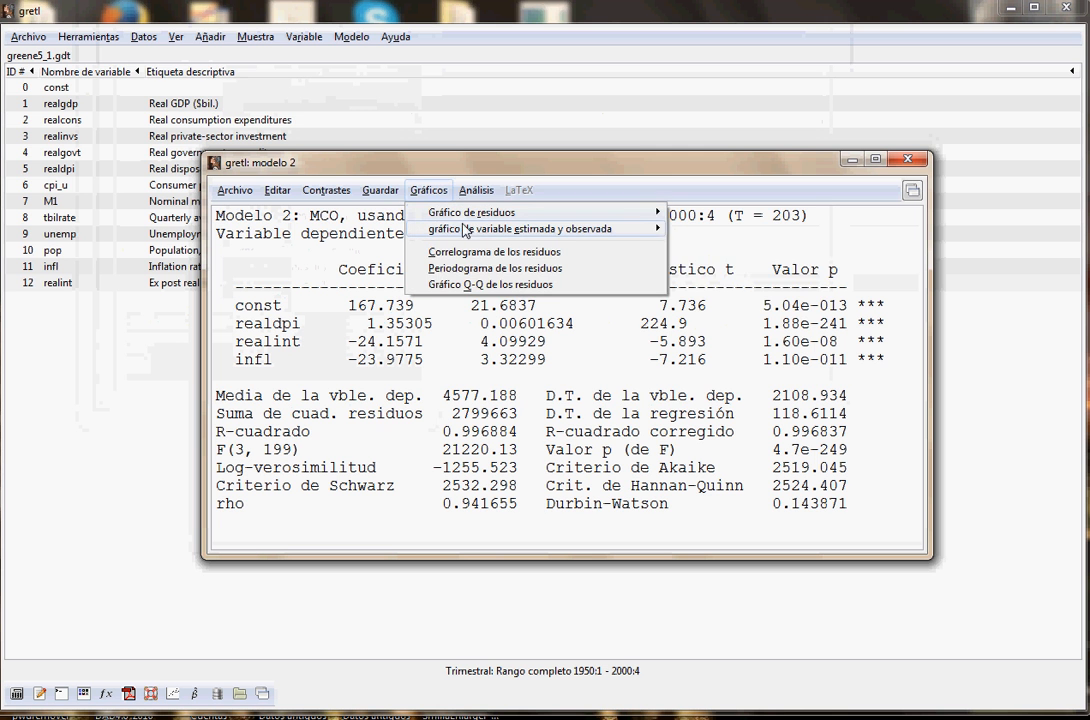
{"action": "mouse_move", "coordinate": [474, 235]}
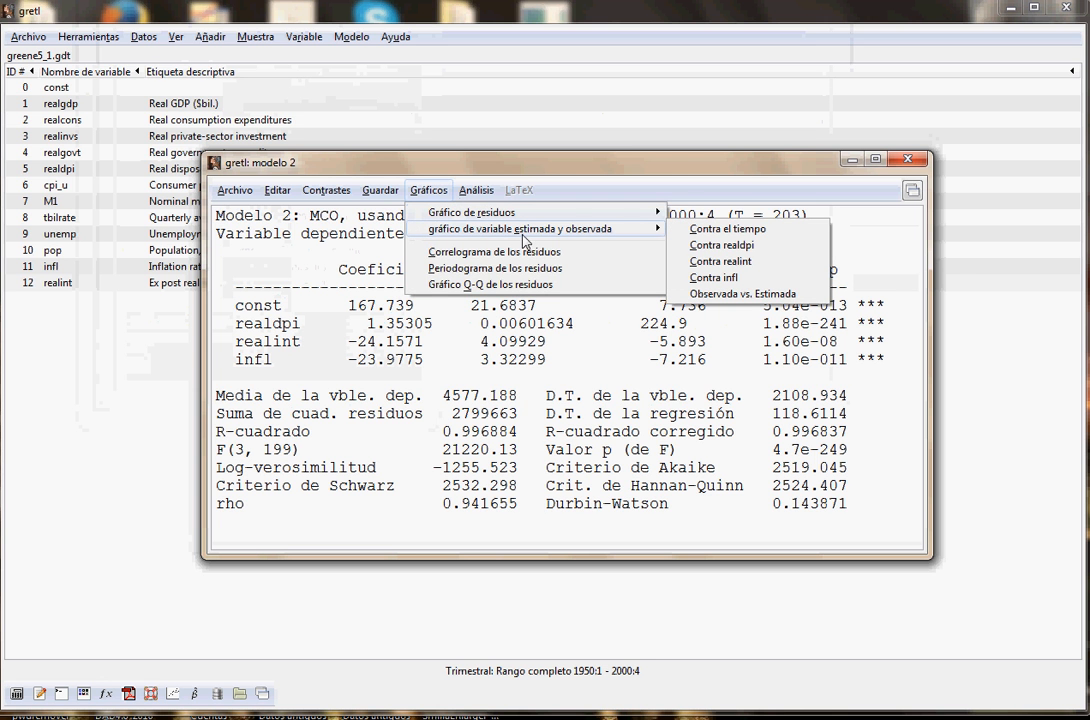
{"action": "left_click", "coordinate": [720, 229]}
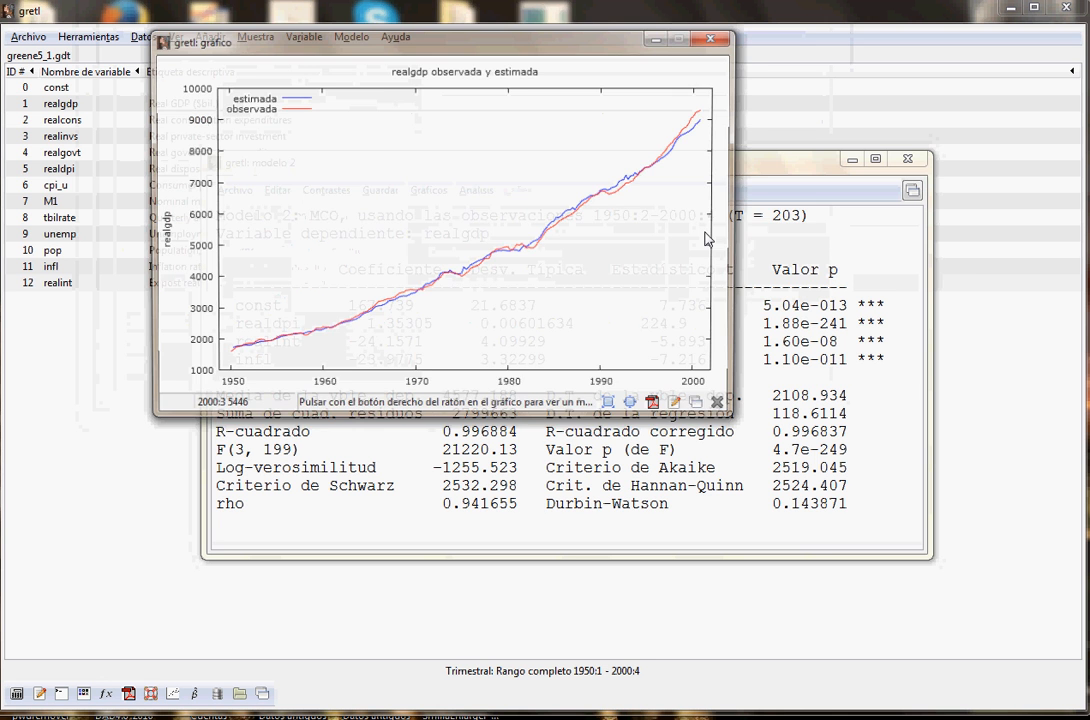
{"action": "left_click_drag", "start_coordinate": [600, 40], "coordinate": [805, 164]}
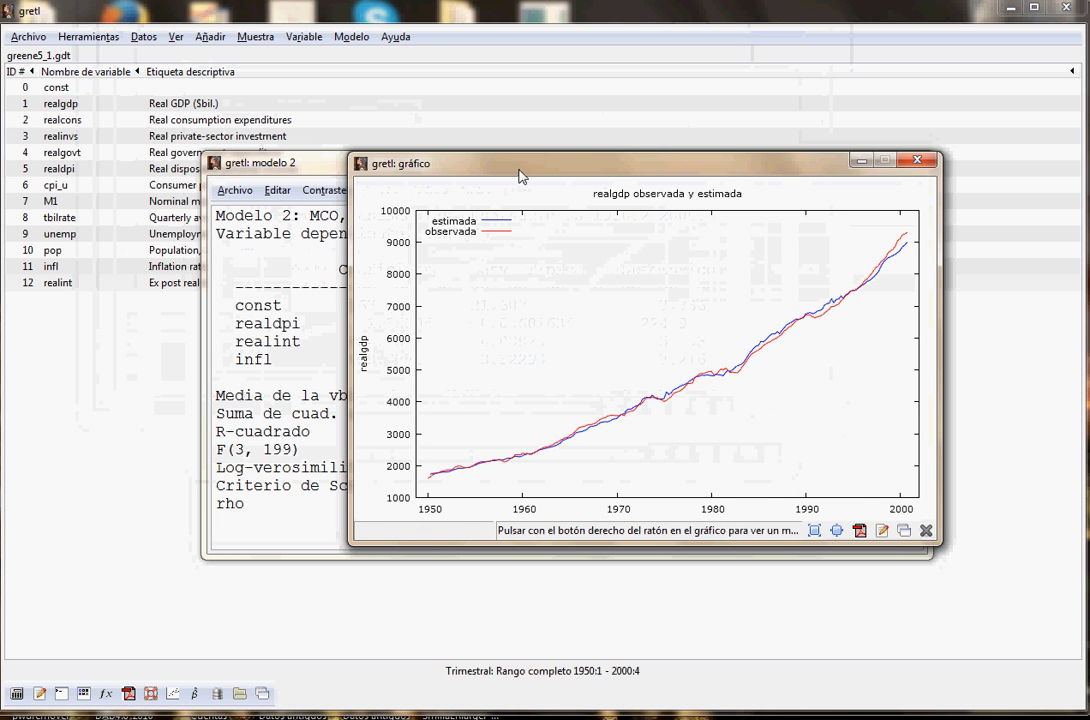
{"action": "left_click_drag", "start_coordinate": [574, 175], "coordinate": [467, 140]}
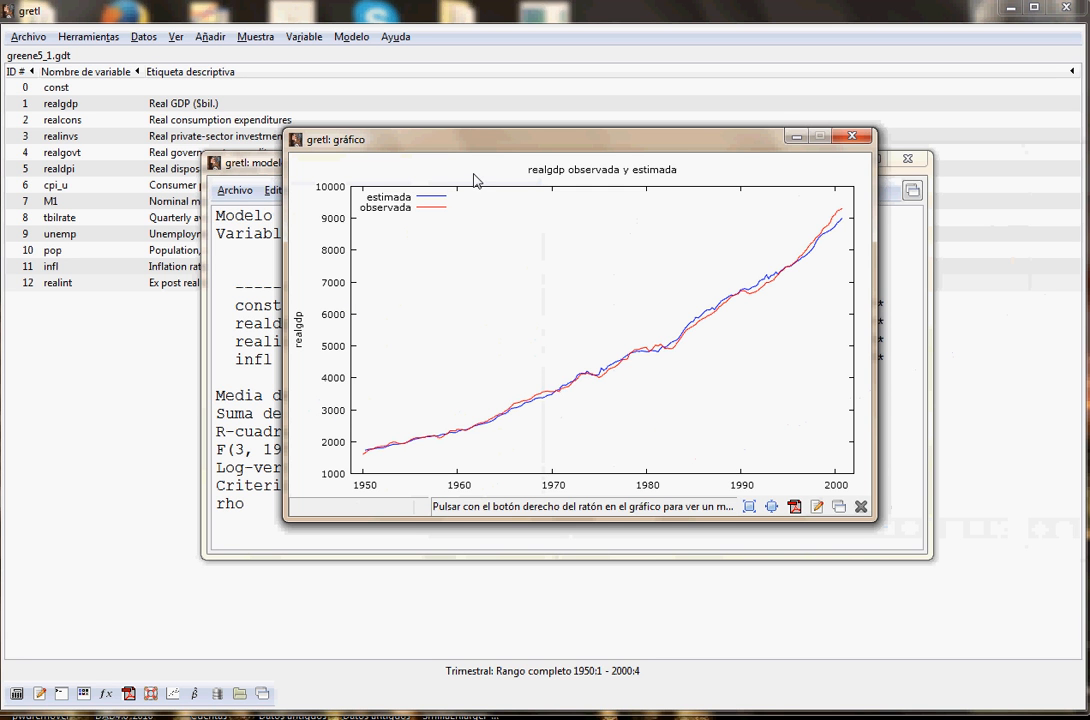
Move the graph aside and highlight the estimated coefficients of realdpi, realint and infl in the model results
{"action": "left_click_drag", "start_coordinate": [470, 139], "coordinate": [770, 209]}
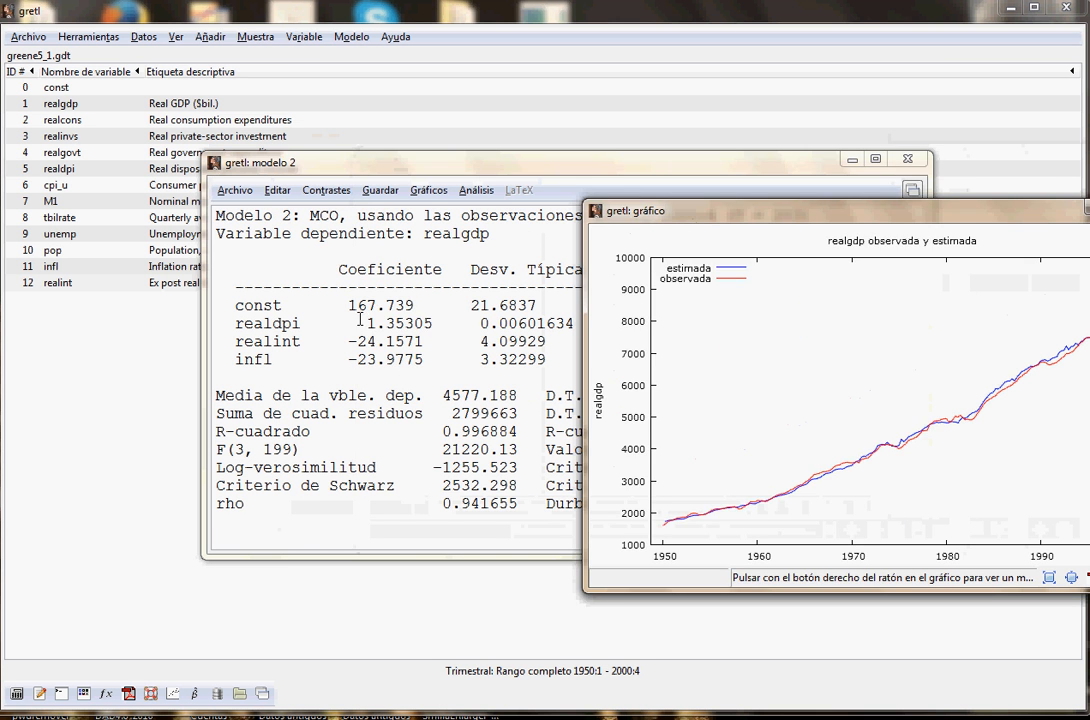
{"action": "left_click_drag", "start_coordinate": [357, 323], "coordinate": [458, 322]}
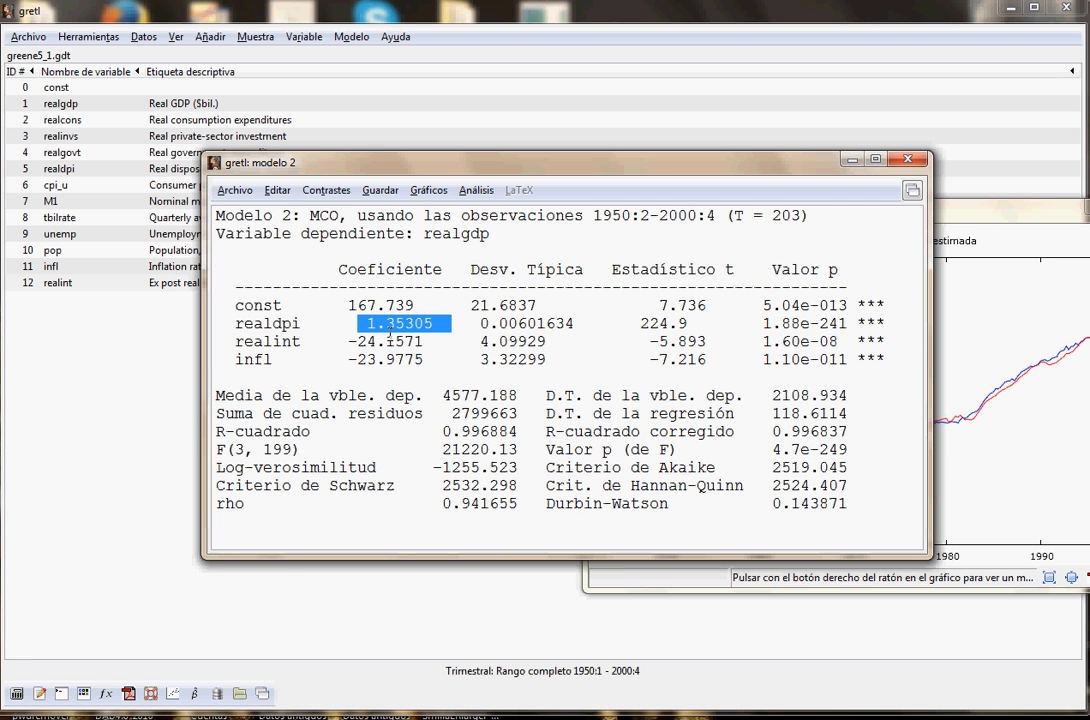
{"action": "left_click_drag", "start_coordinate": [357, 341], "coordinate": [421, 362]}
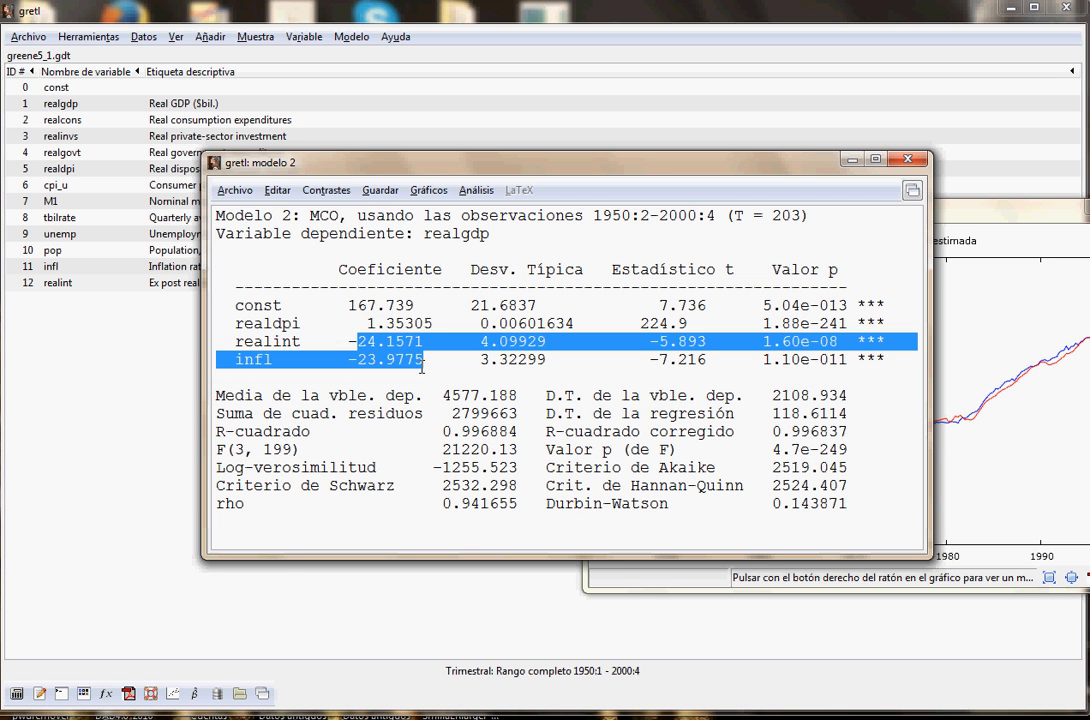